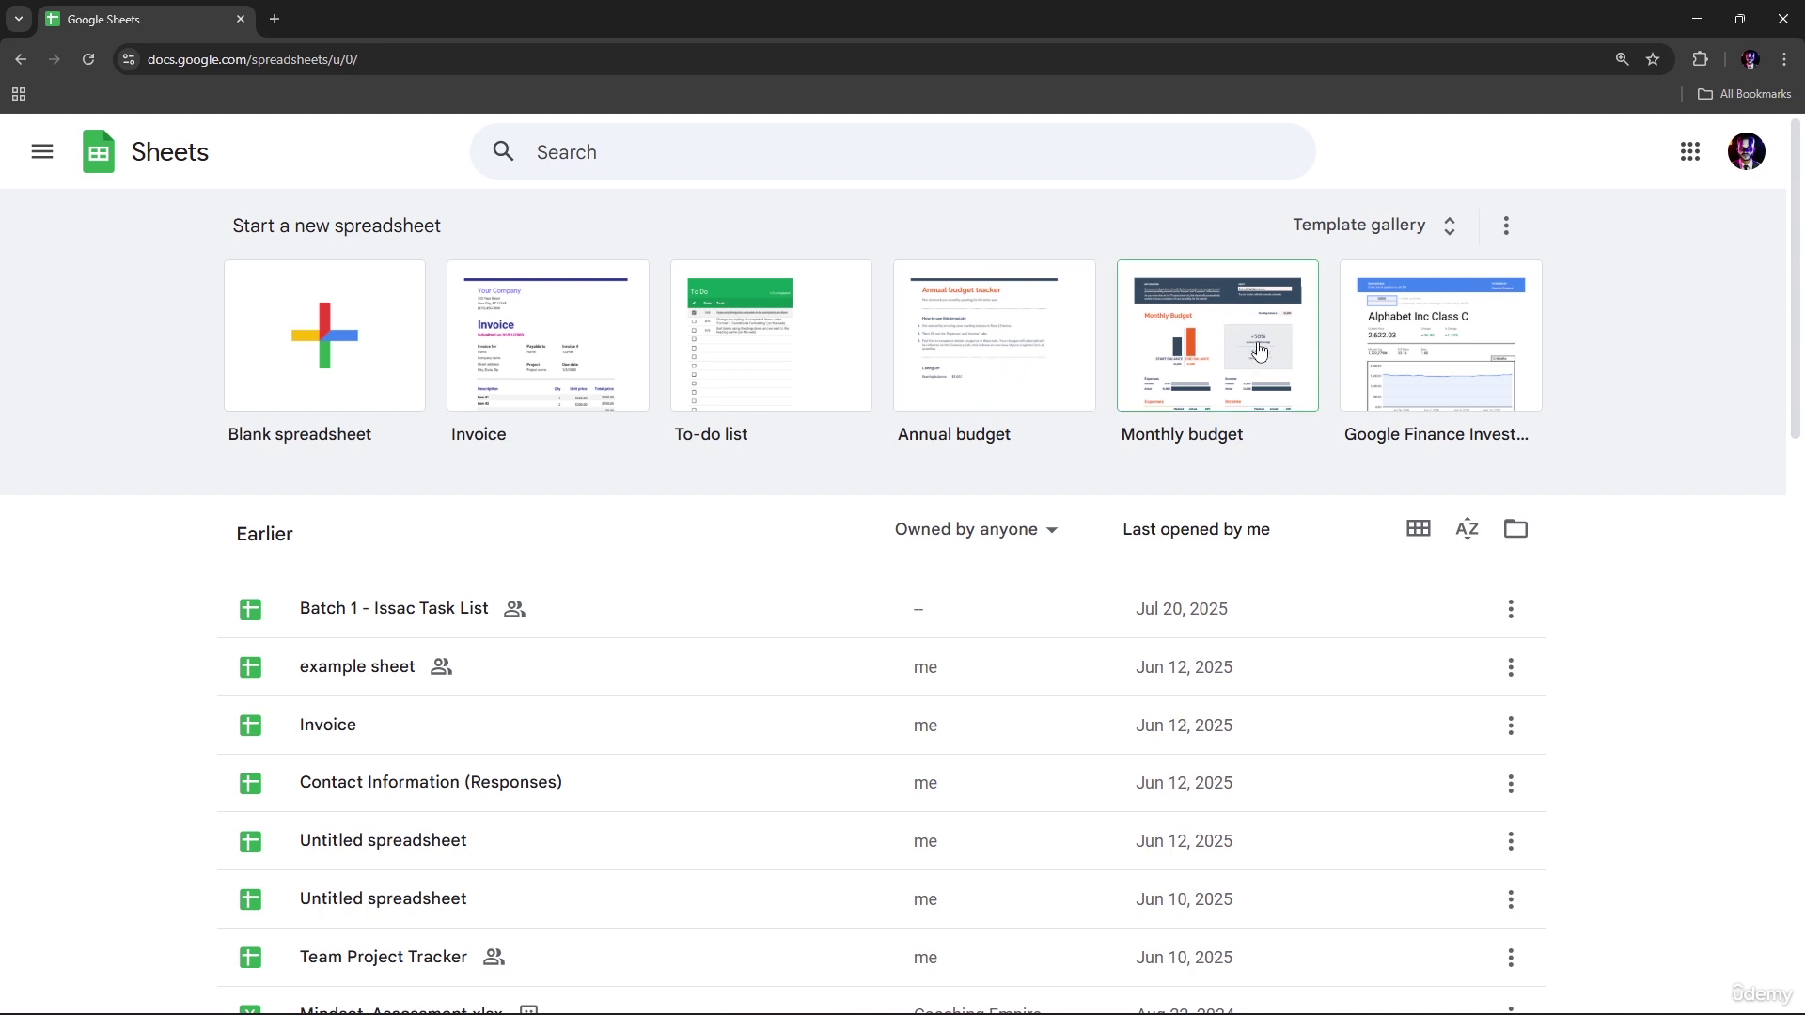
Examine the template gallery and the list of earlier spreadsheets on the home page
{"action": "left_click", "coordinate": [1374, 235]}
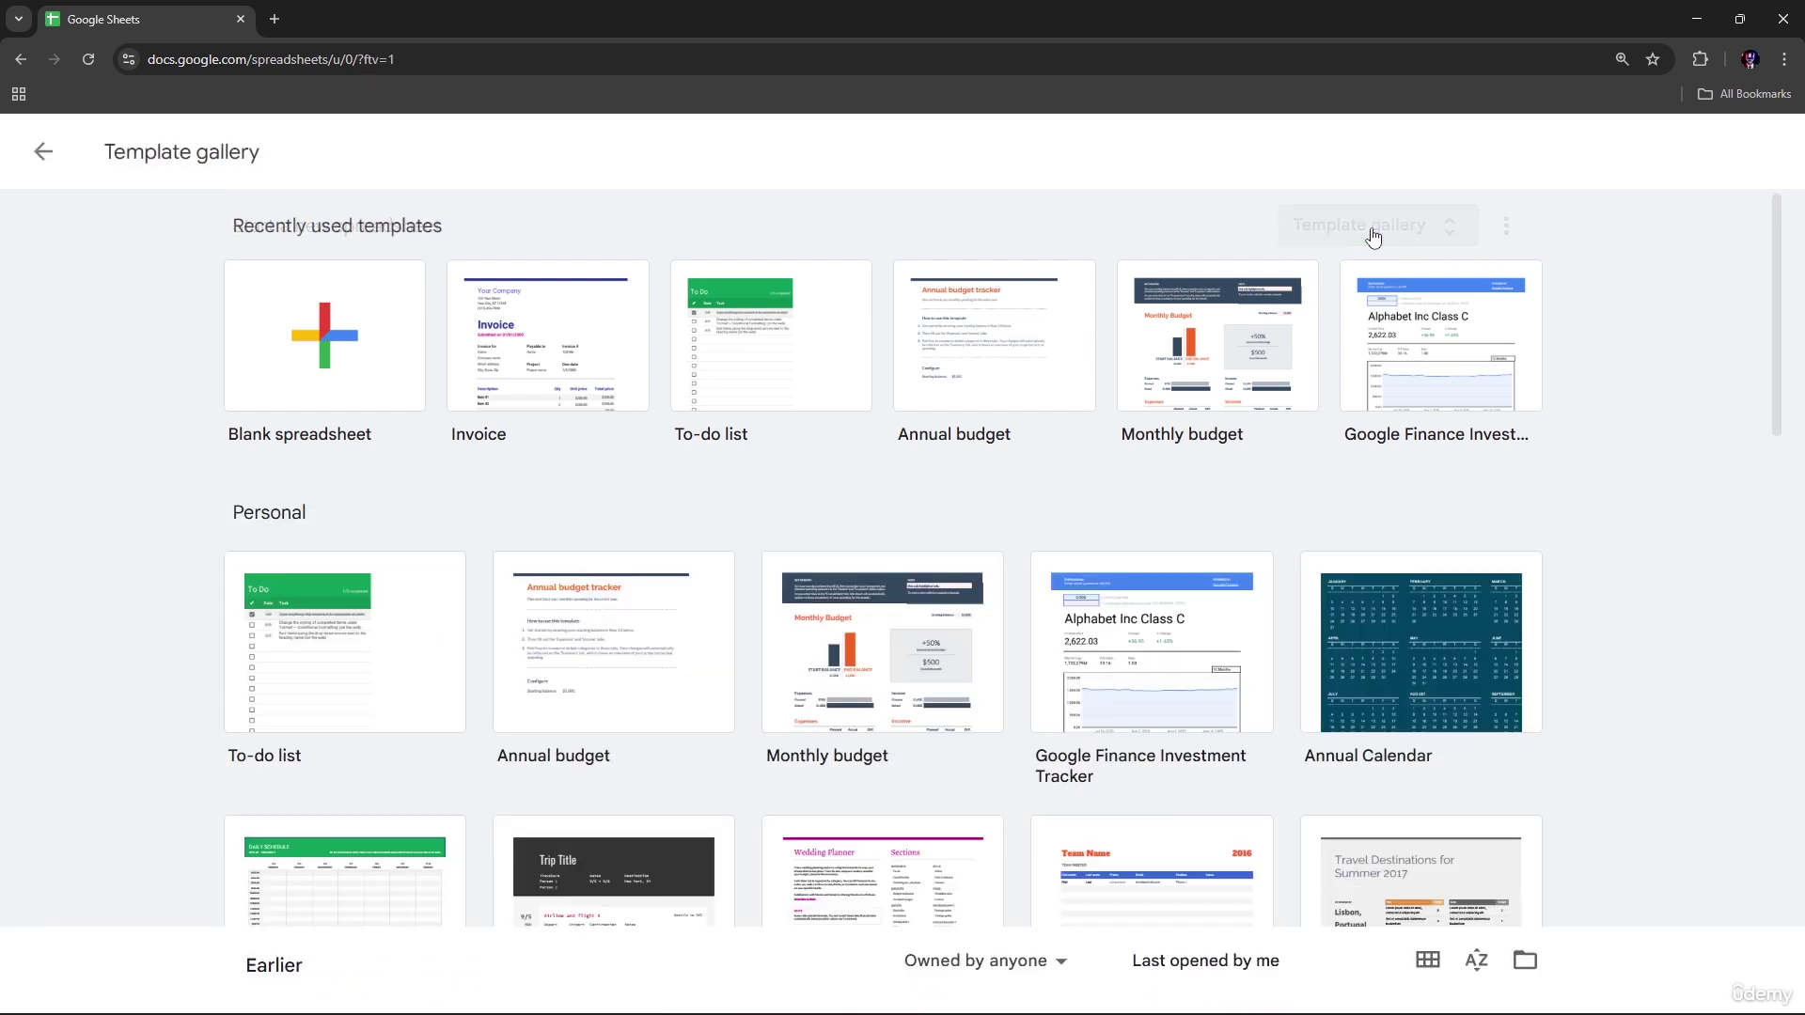
{"action": "scroll", "coordinate": [791, 472], "scroll_direction": "down", "scroll_amount": 5}
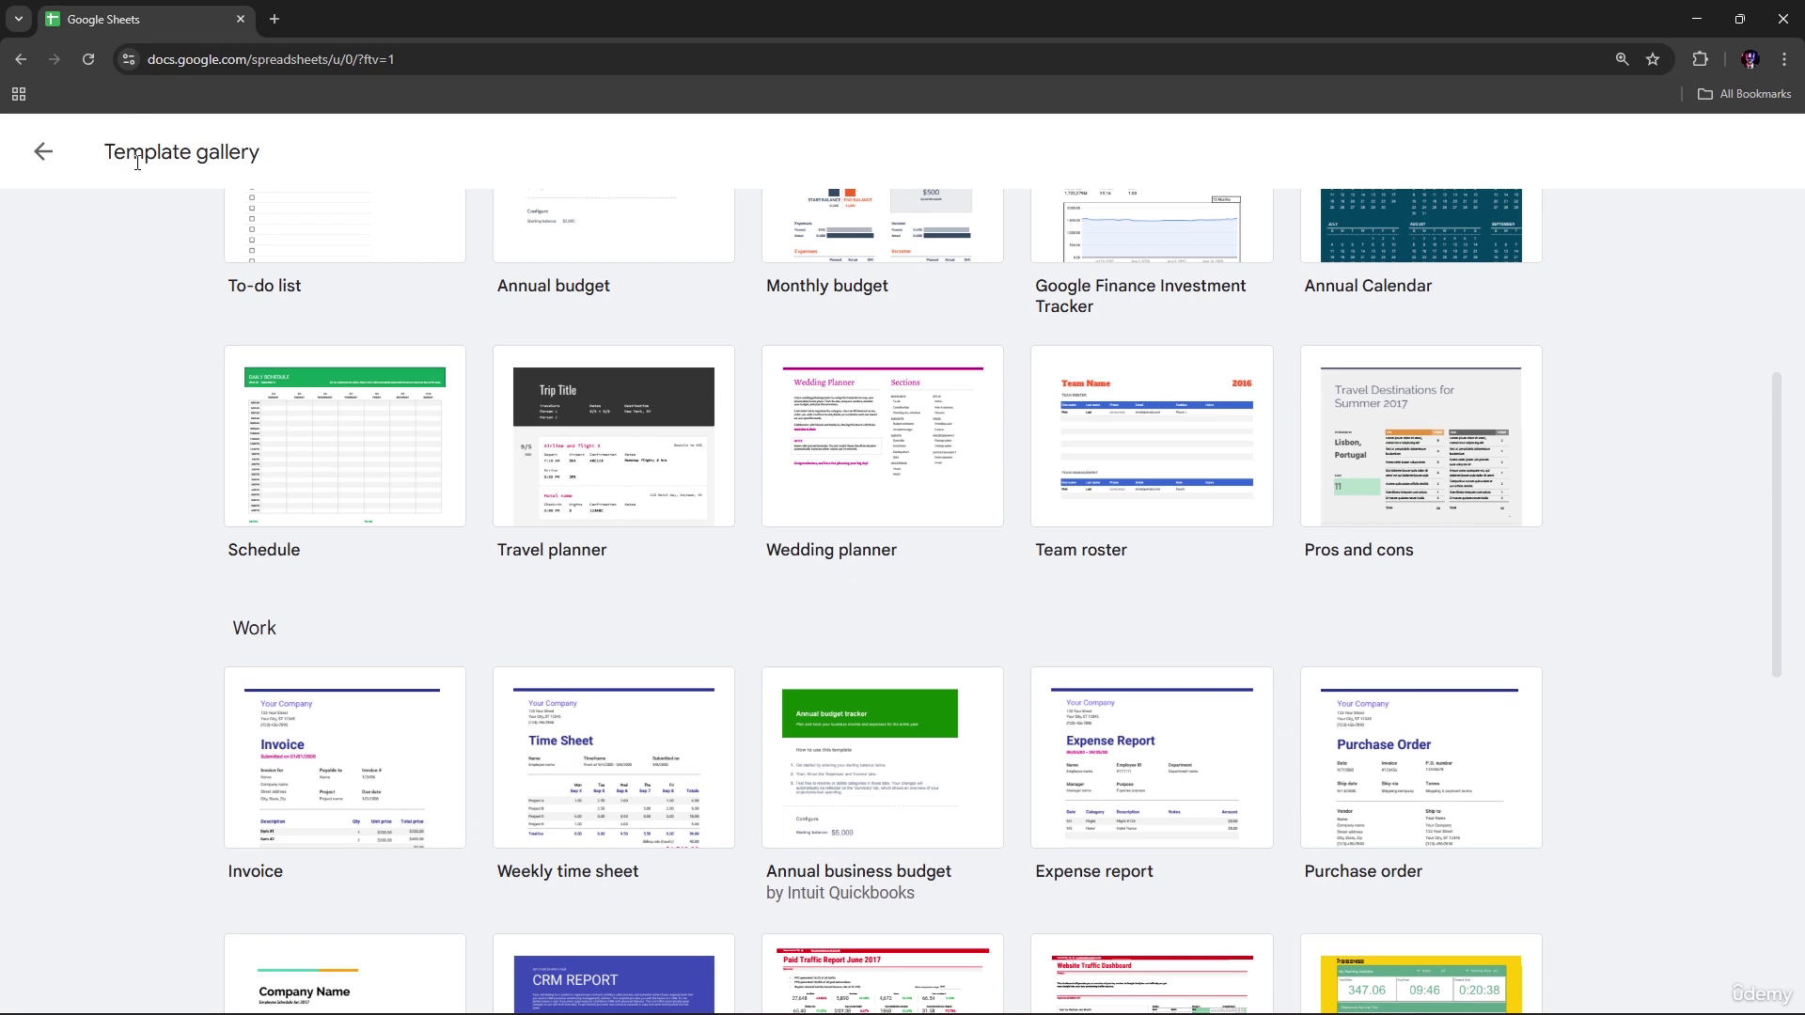
{"action": "left_click", "coordinate": [42, 151]}
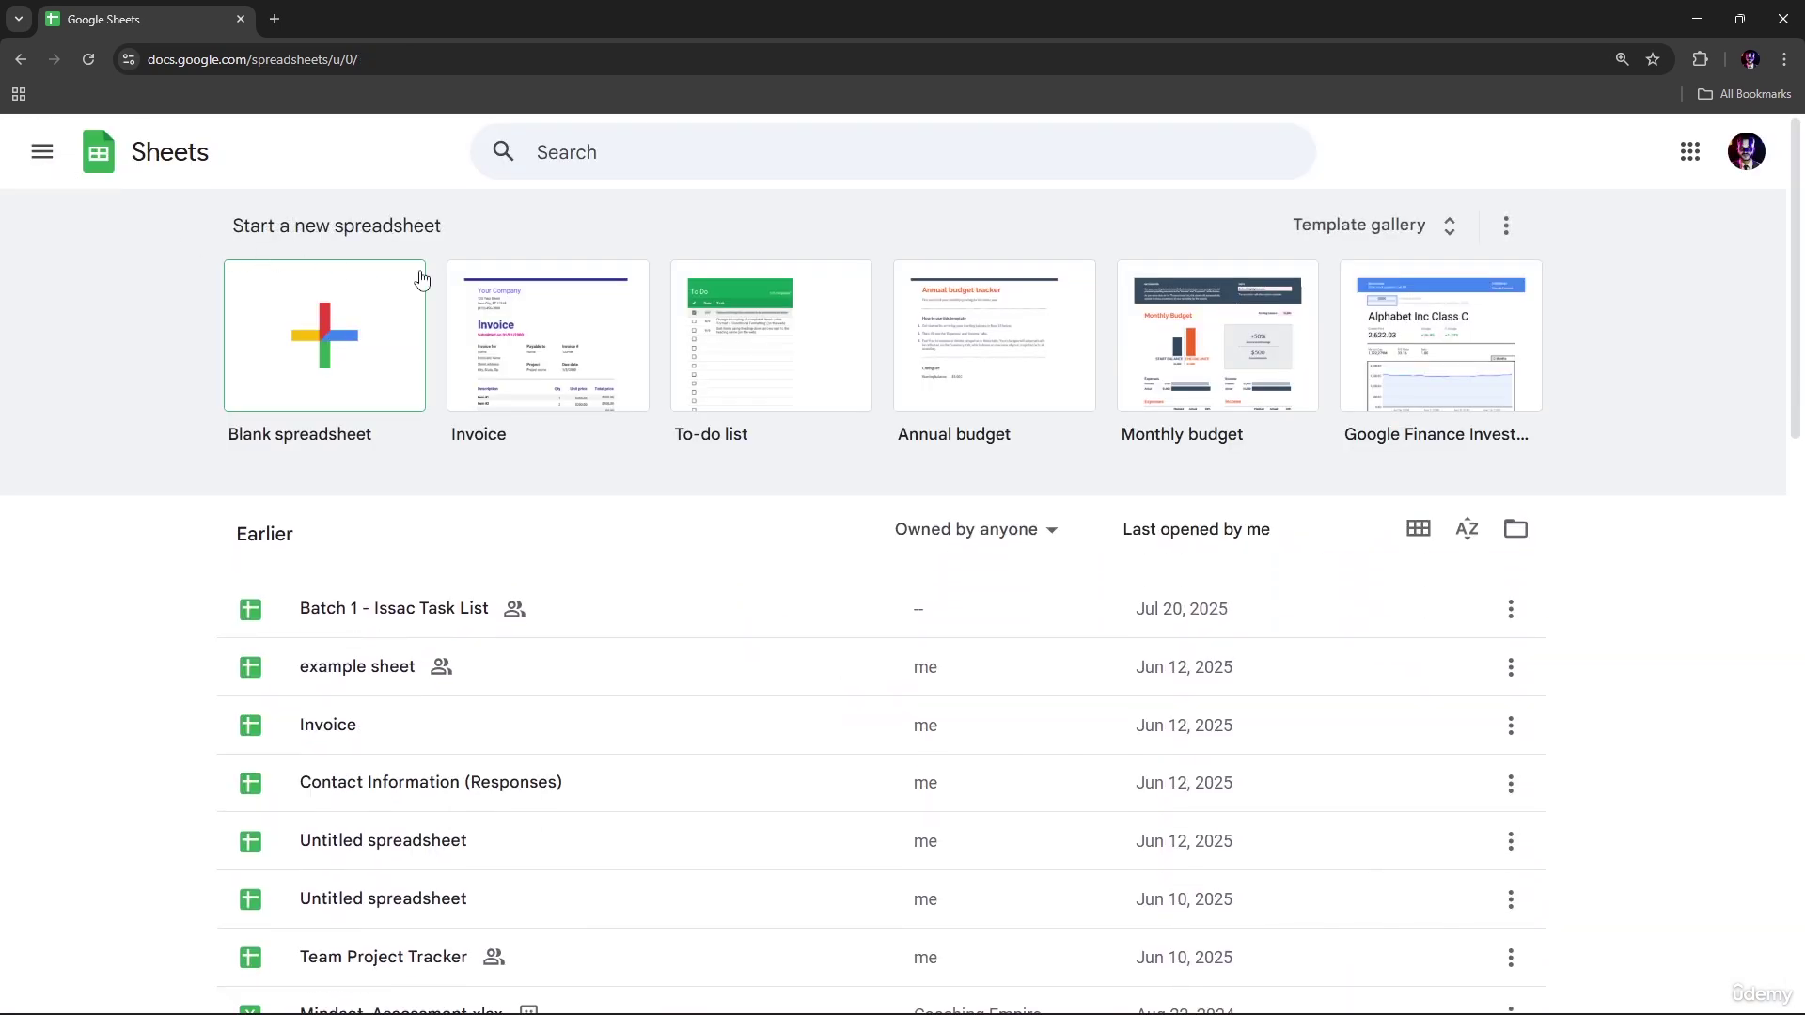
{"action": "scroll", "coordinate": [594, 464], "scroll_direction": "down", "scroll_amount": 4}
{"action": "scroll", "coordinate": [648, 407], "scroll_direction": "down", "scroll_amount": 12}
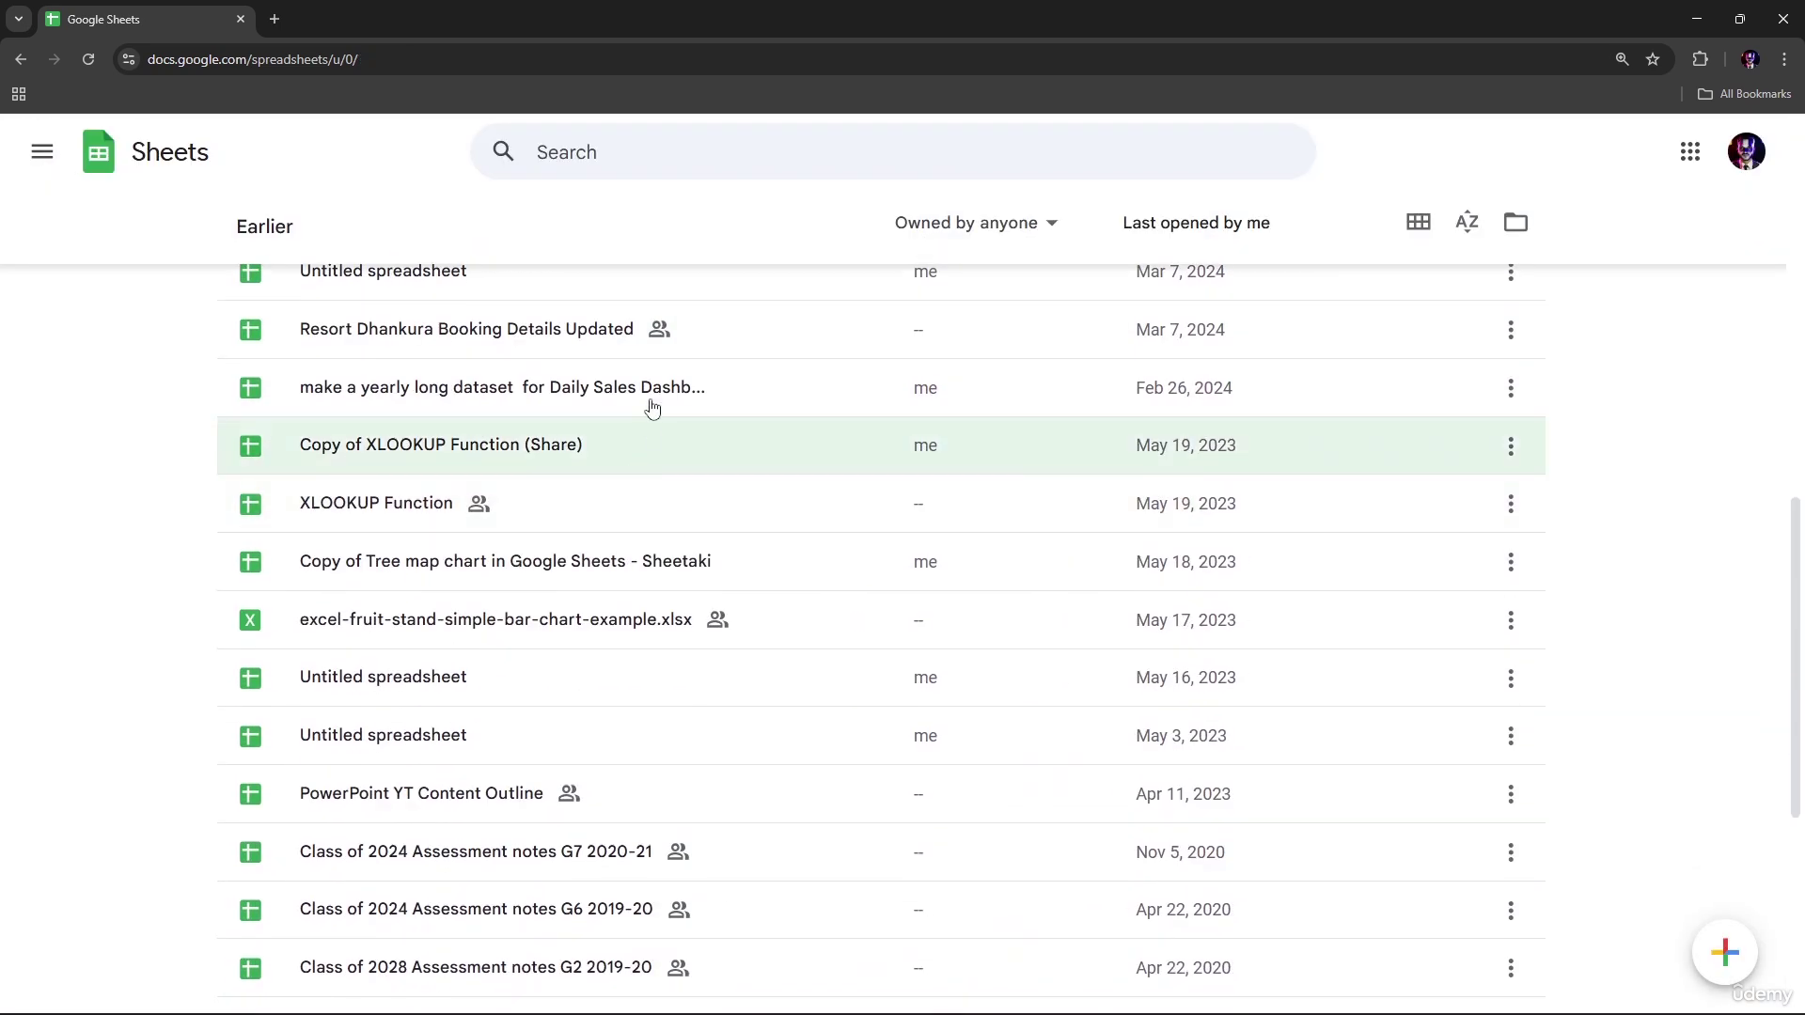
{"action": "scroll", "coordinate": [649, 407], "scroll_direction": "up", "scroll_amount": 14}
{"action": "scroll", "coordinate": [652, 417], "scroll_direction": "up", "scroll_amount": 3}
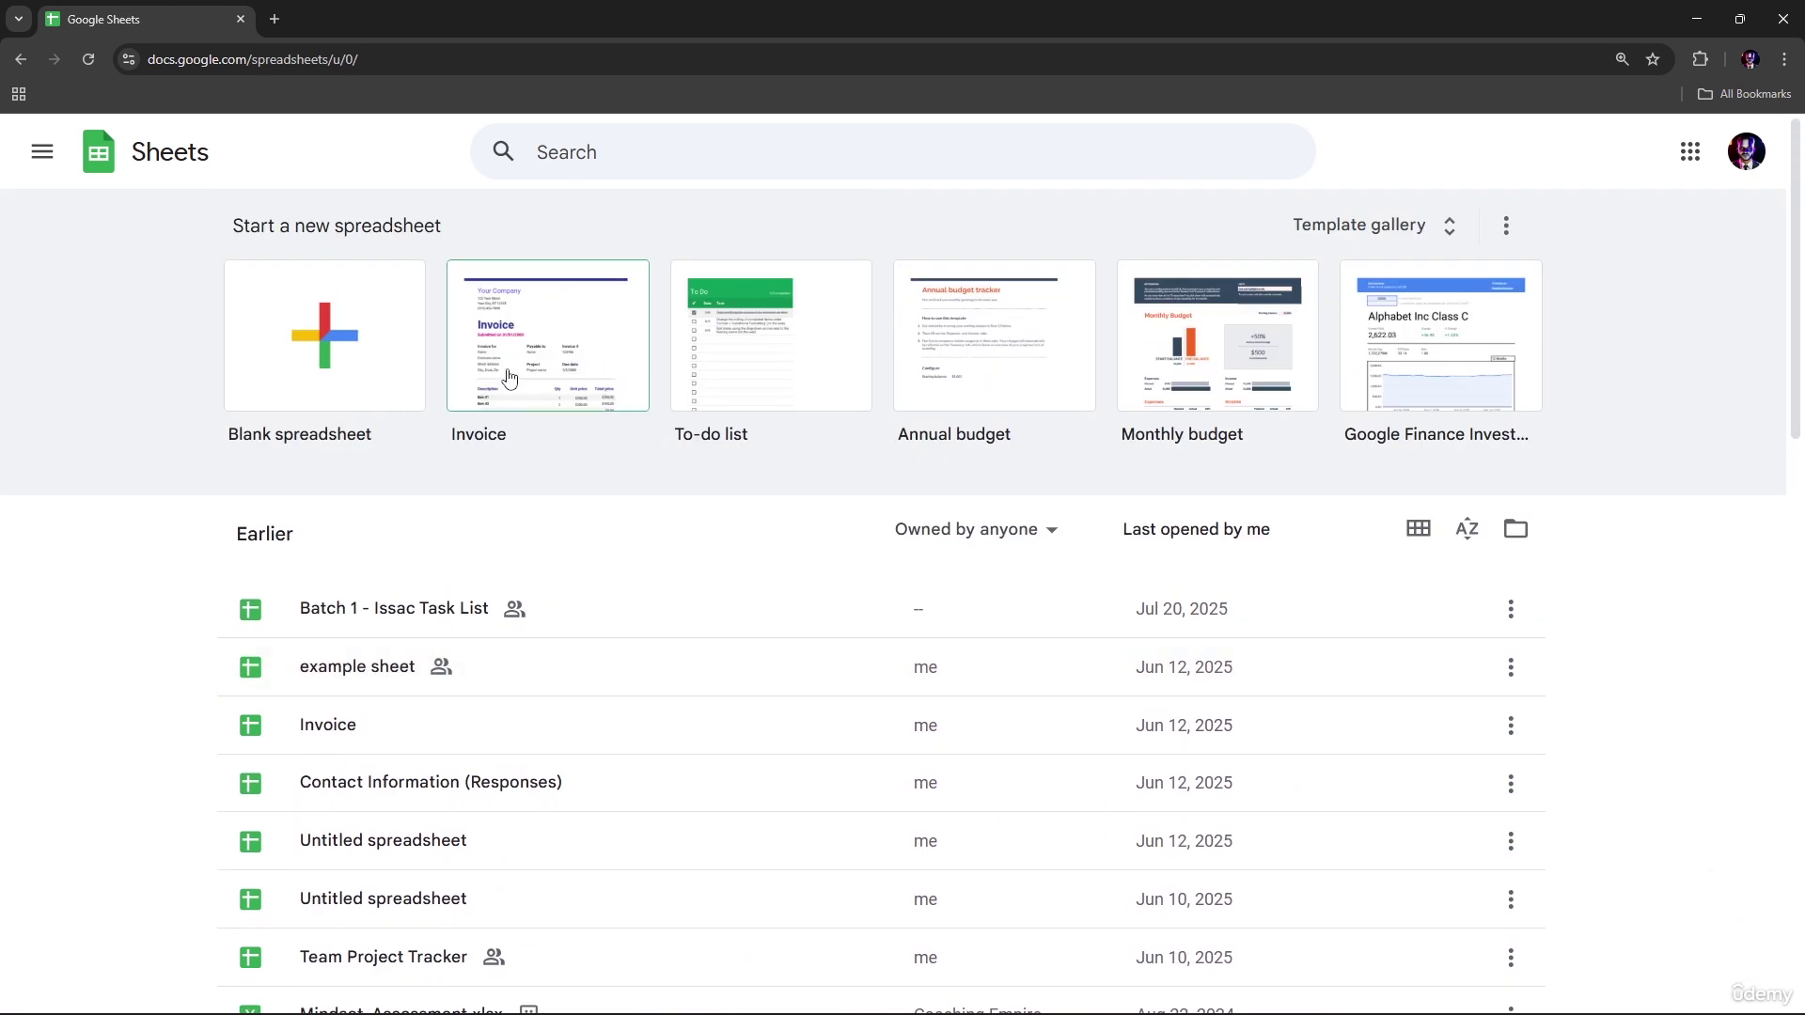
Create a blank spreadsheet and dismiss the Gemini banner and the pre-built tables suggestions
{"action": "left_click", "coordinate": [355, 345]}
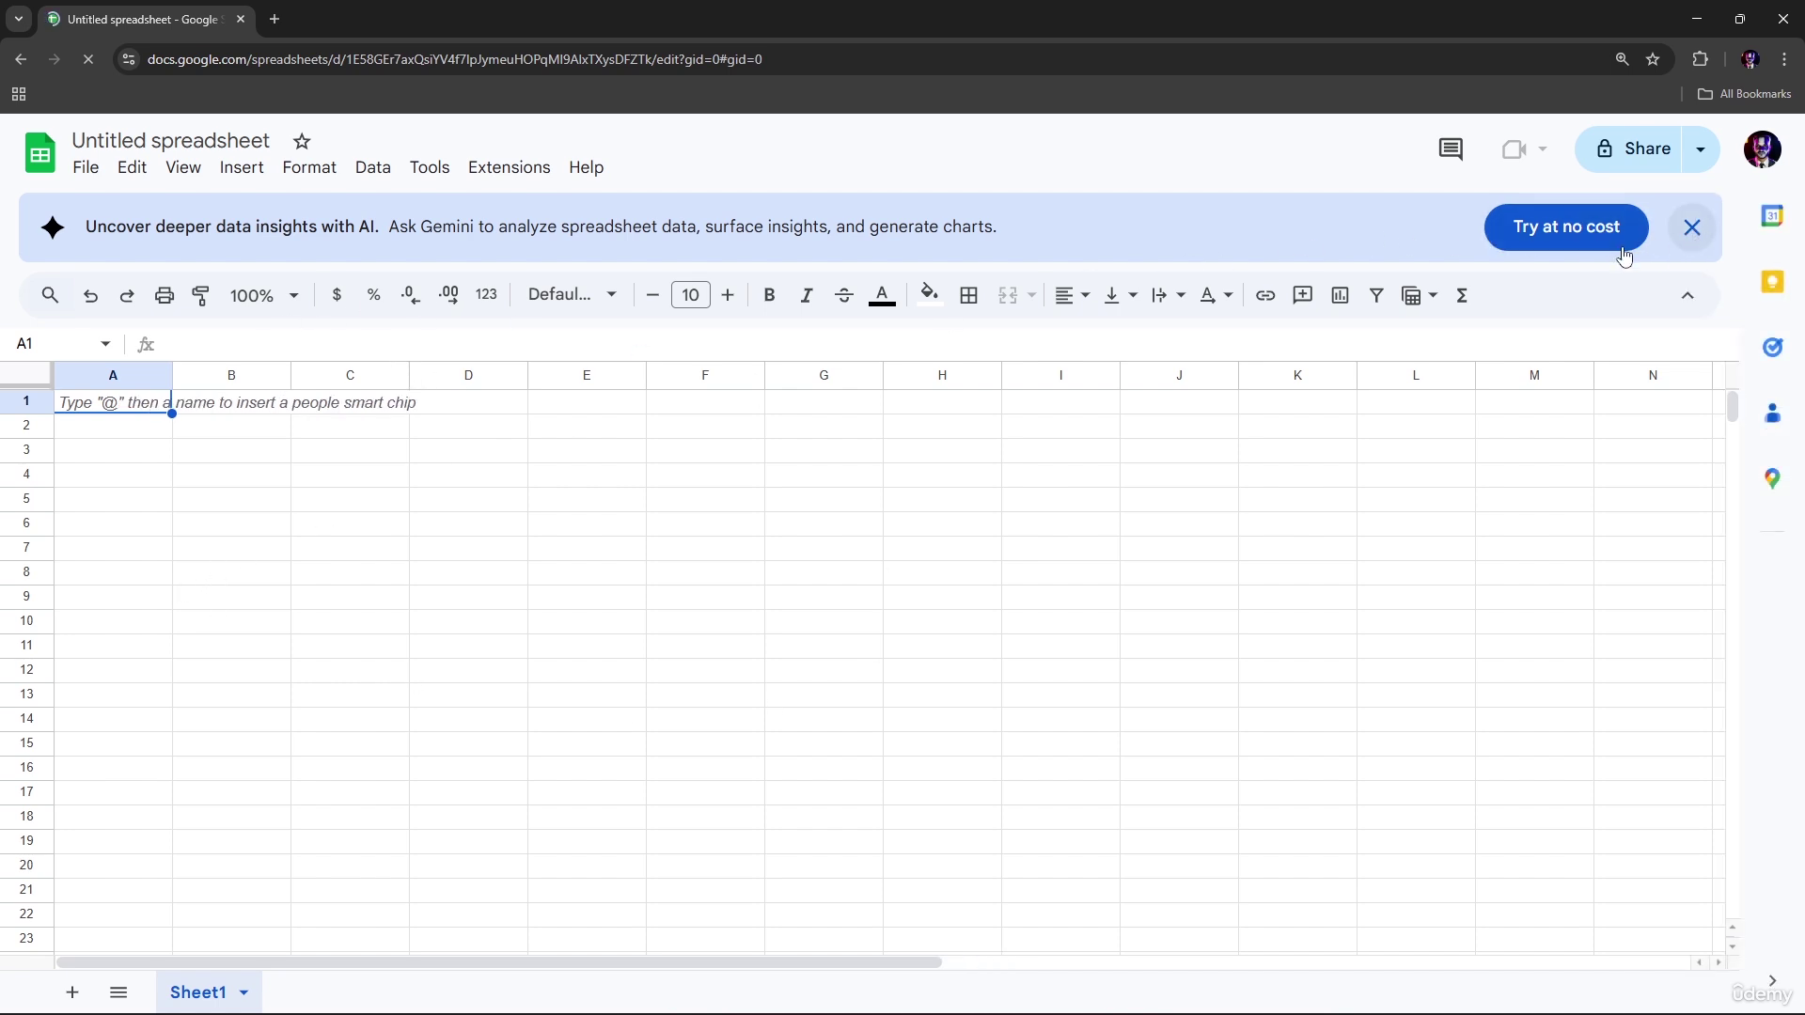
{"action": "left_click", "coordinate": [1693, 230]}
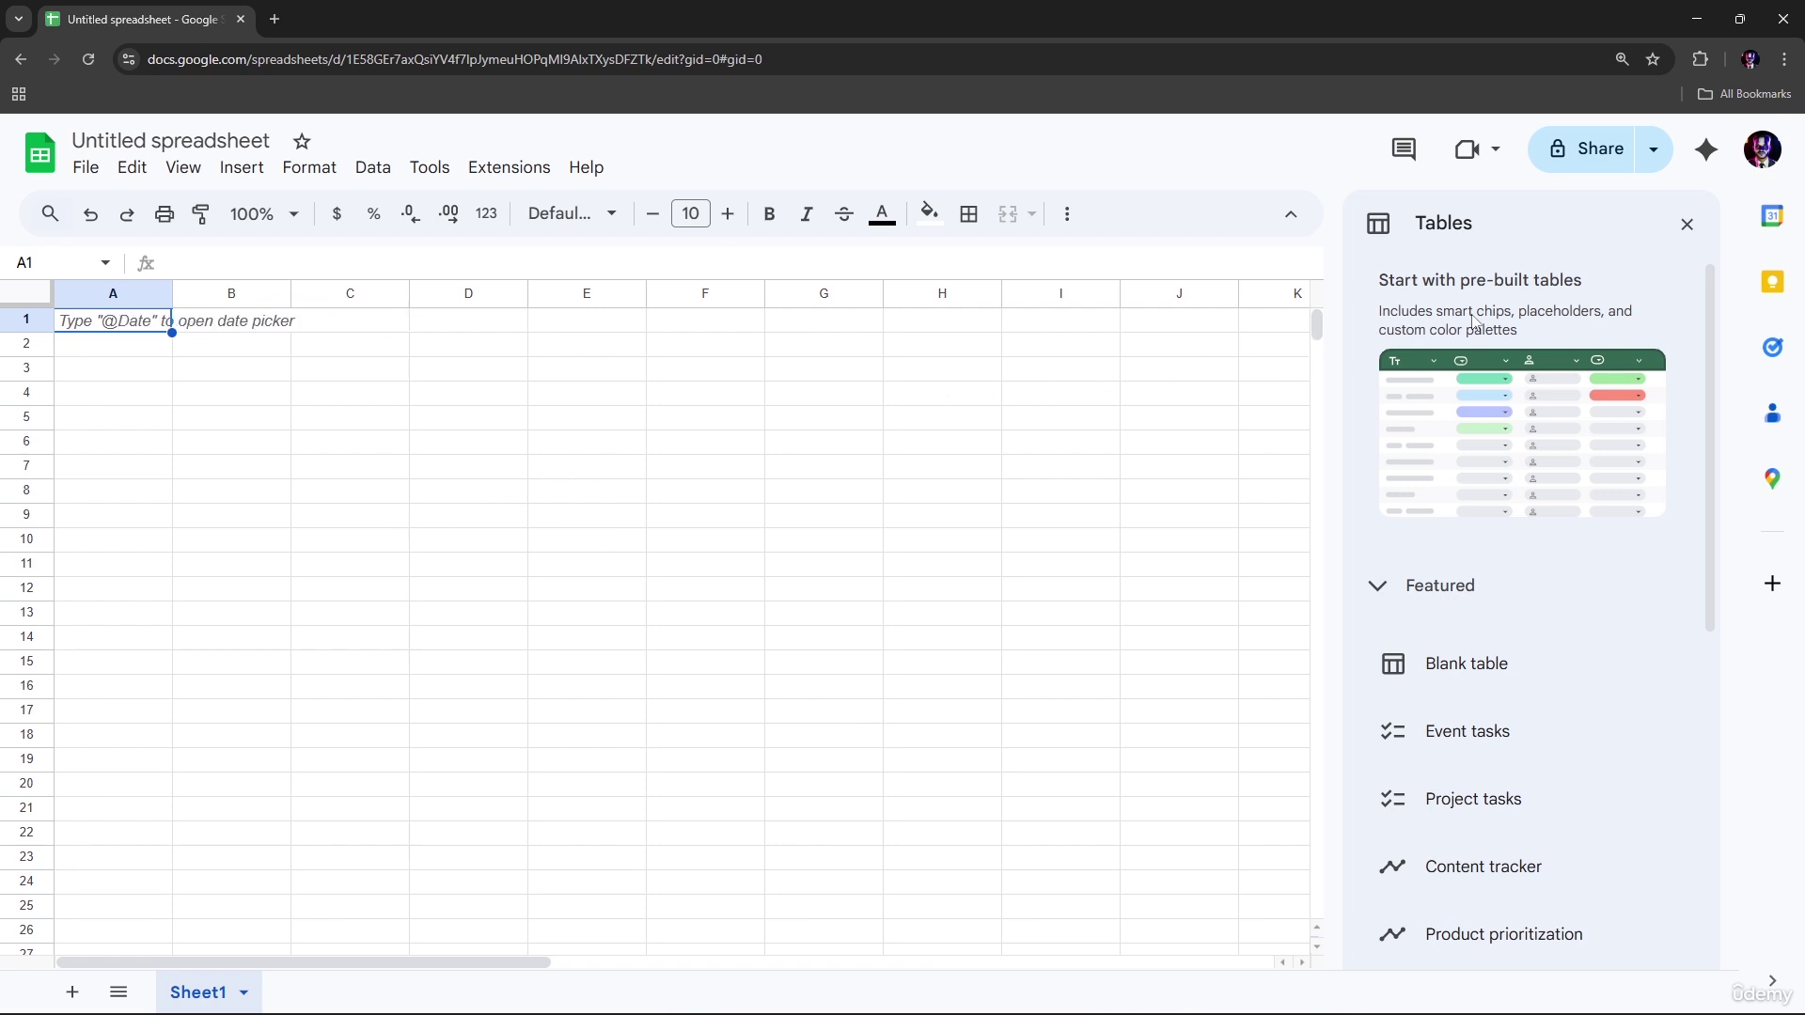
{"action": "left_click", "coordinate": [1689, 227]}
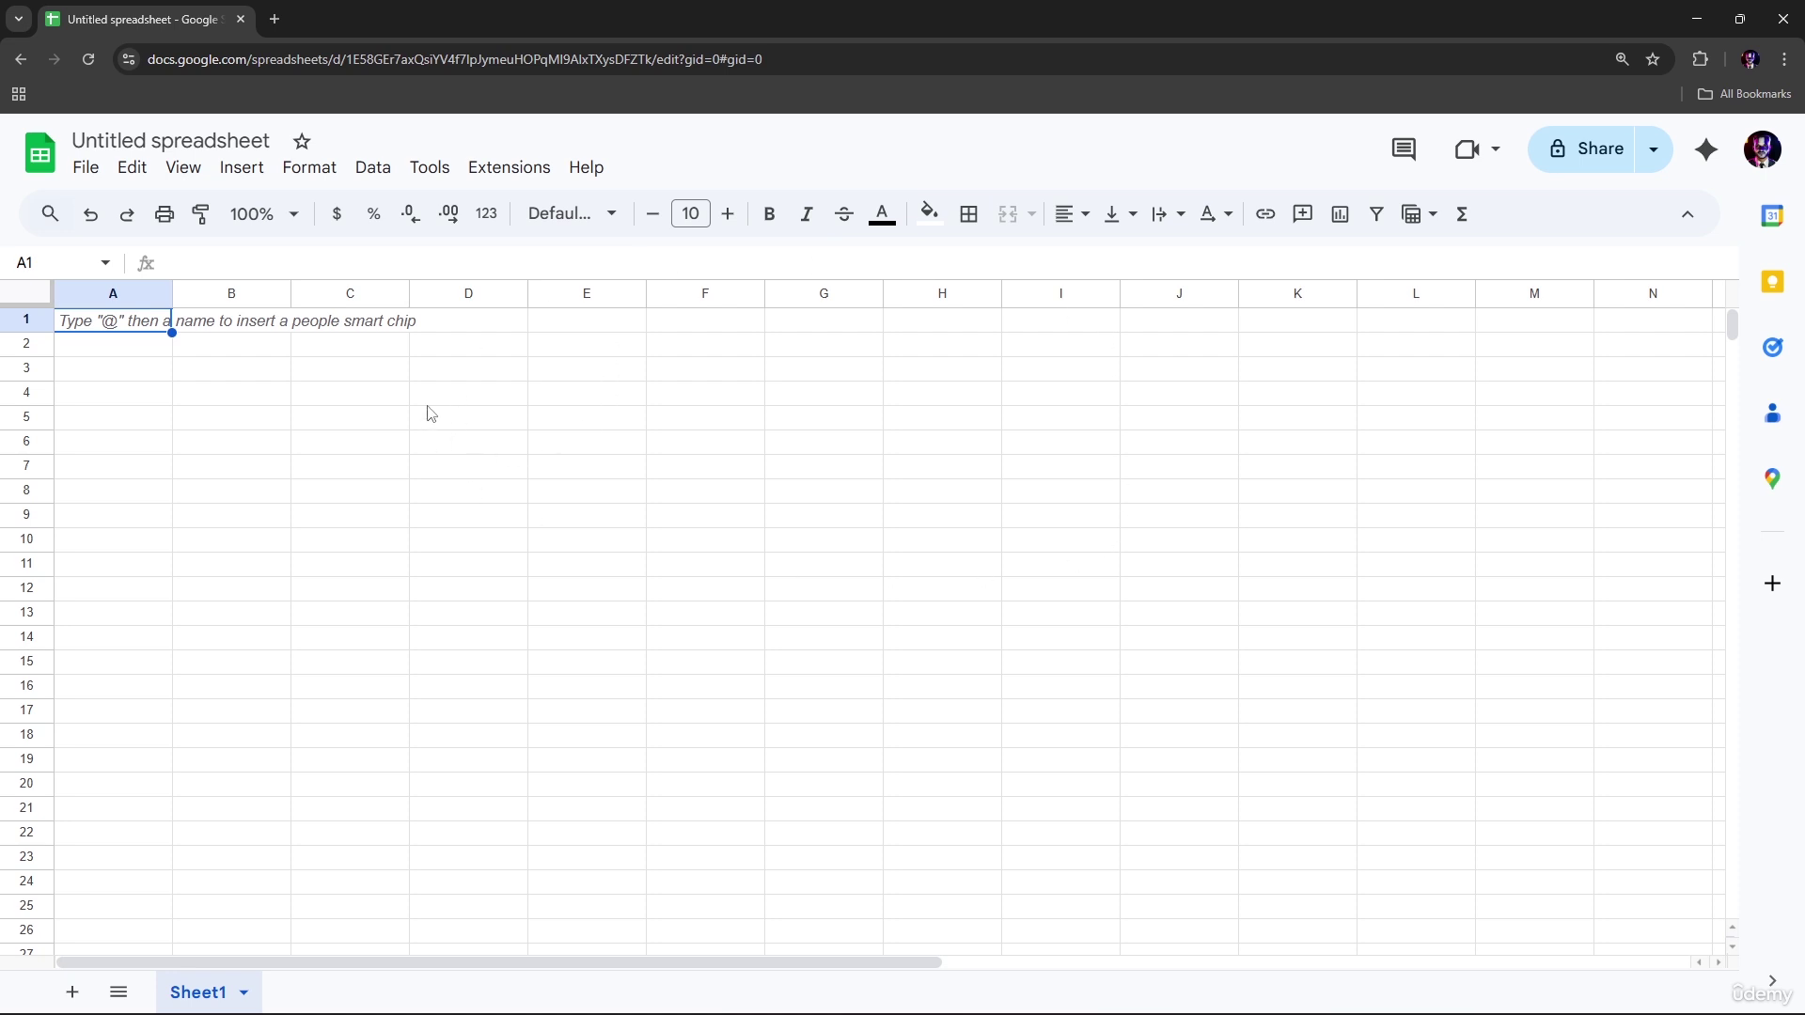
Highlight rows 1, 2 and 3 in turn, followed by columns A and B, to examine the grid structure
{"action": "left_click", "coordinate": [28, 321]}
{"action": "left_click", "coordinate": [28, 345]}
{"action": "left_click", "coordinate": [30, 371]}
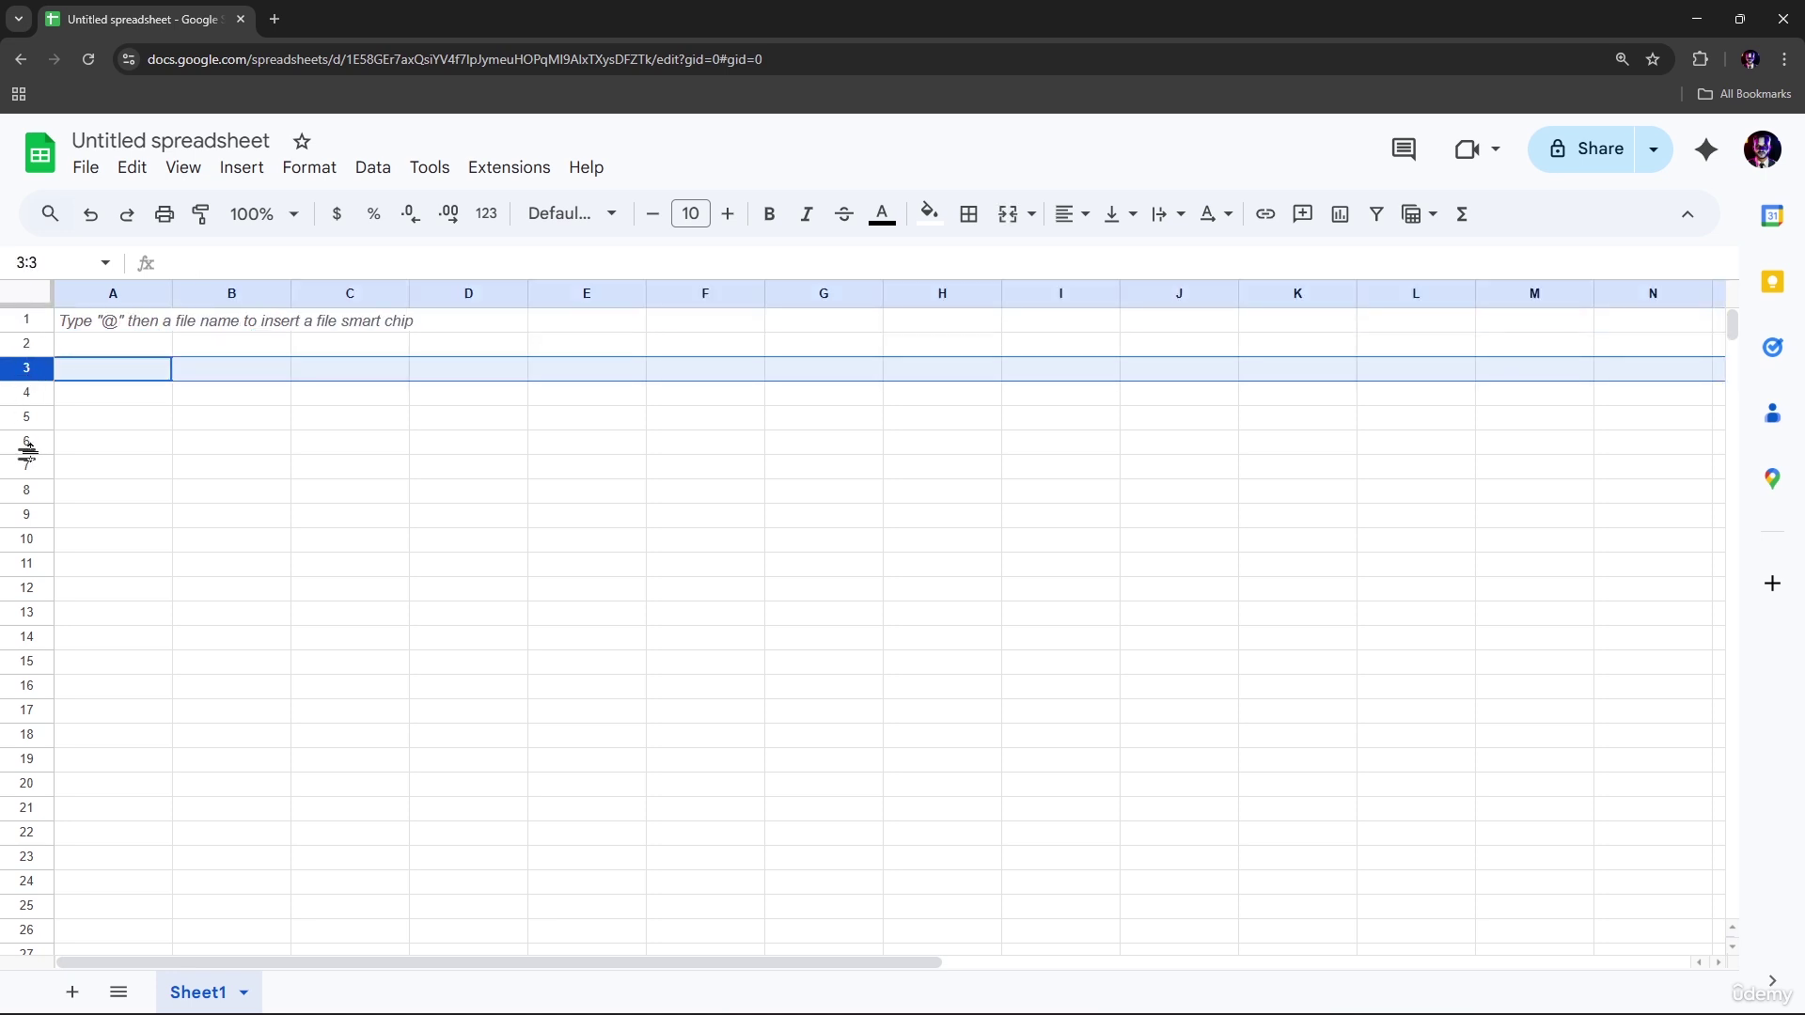
{"action": "left_click", "coordinate": [112, 295]}
{"action": "left_click", "coordinate": [252, 292]}
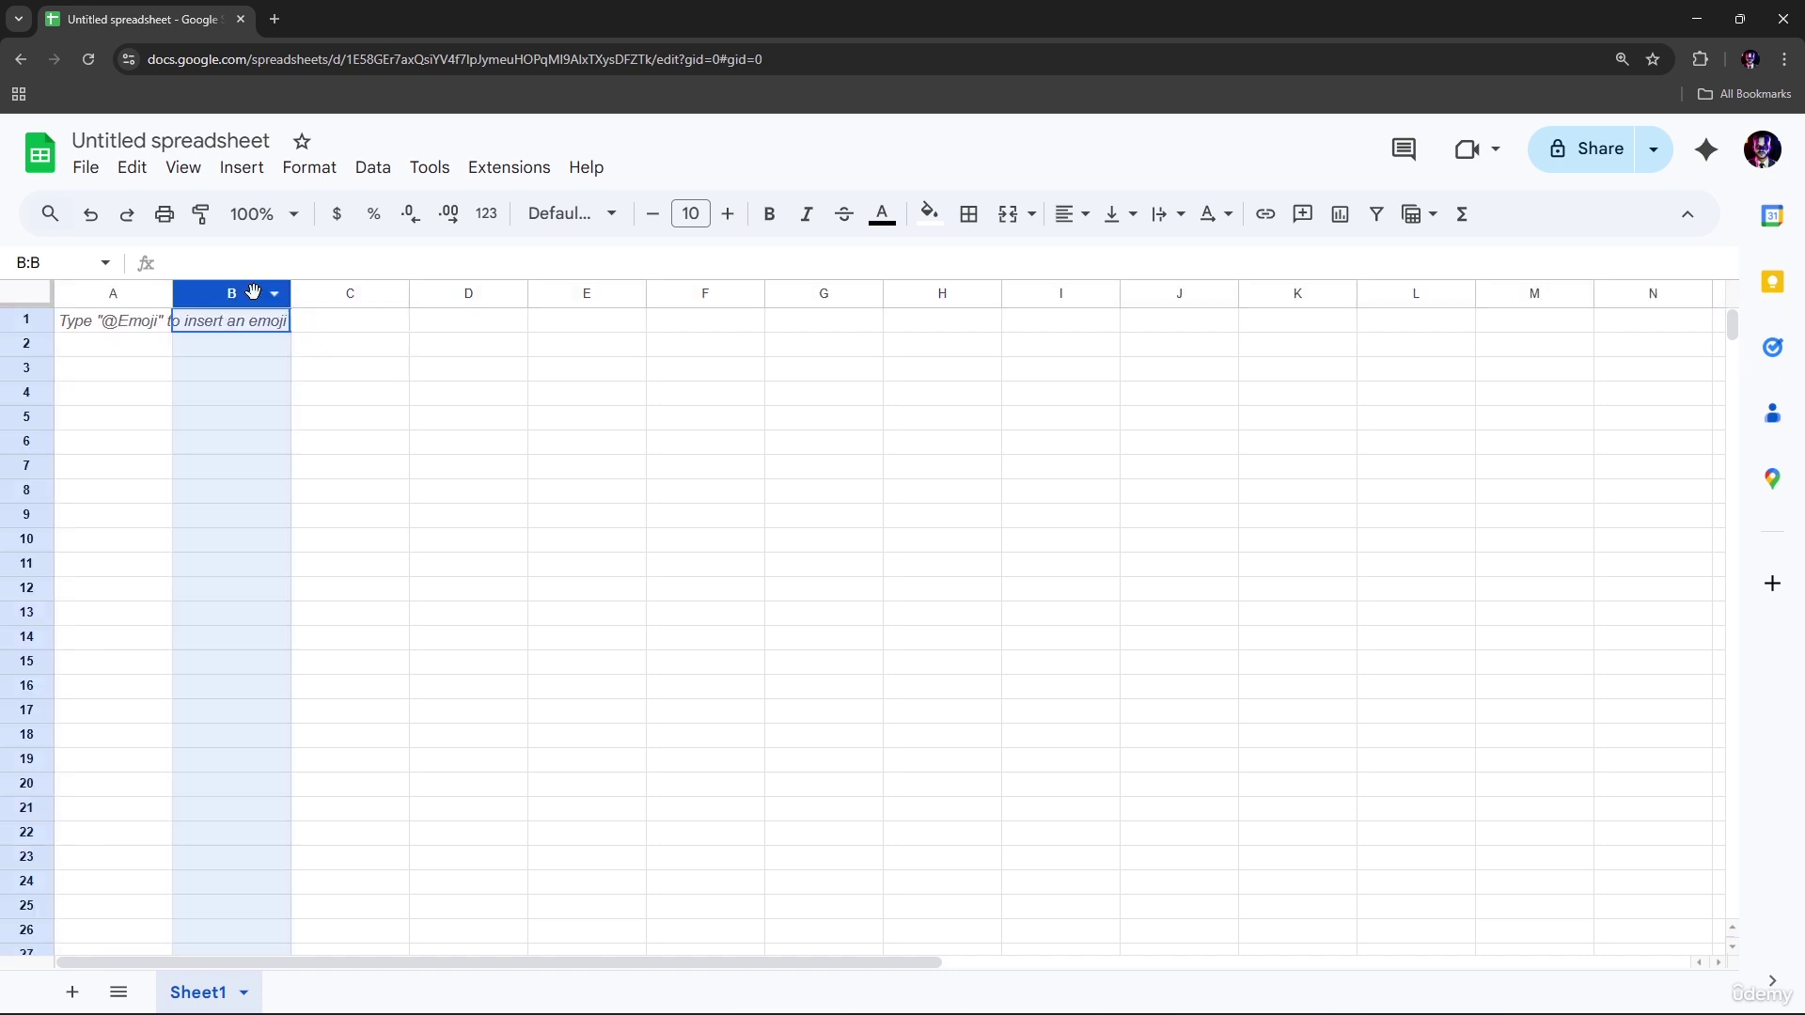
{"action": "right_click", "coordinate": [386, 294]}
{"action": "left_click", "coordinate": [974, 376]}
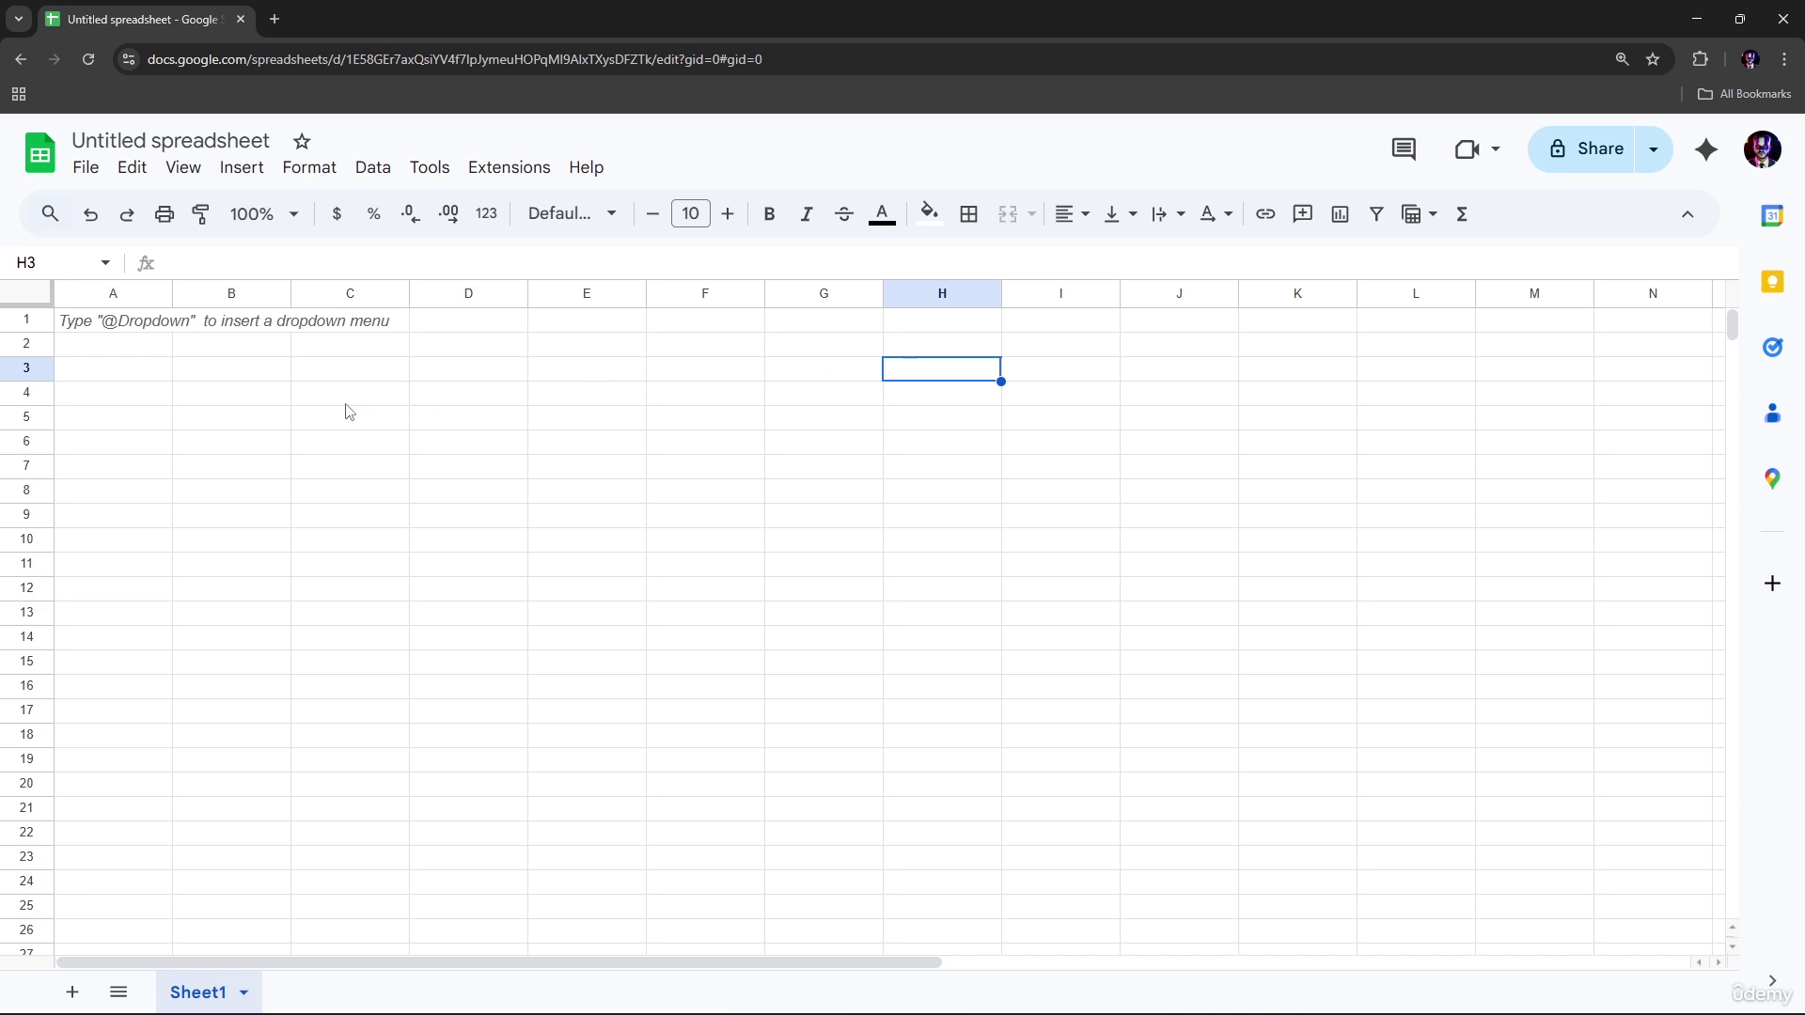
Inspect the cell references of C4, D4 and A1, and view A1's content in the formula bar
{"action": "left_click", "coordinate": [316, 402]}
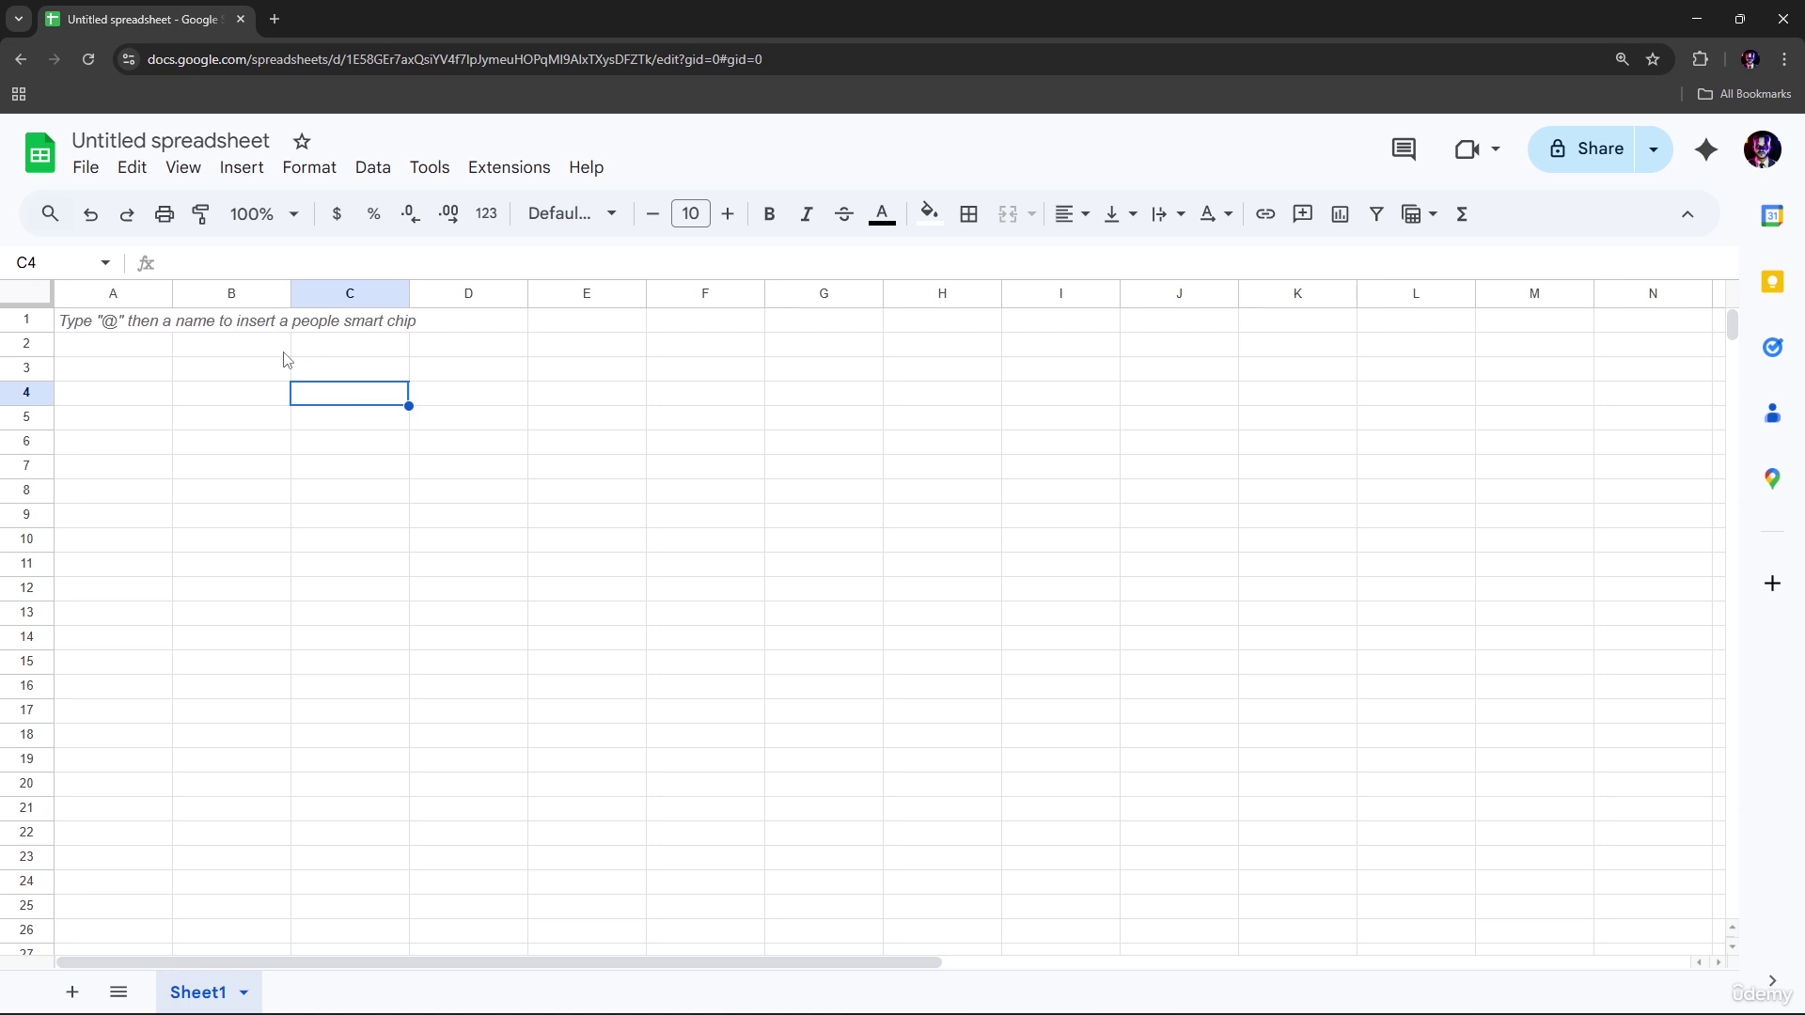
{"action": "key", "text": "Right"}
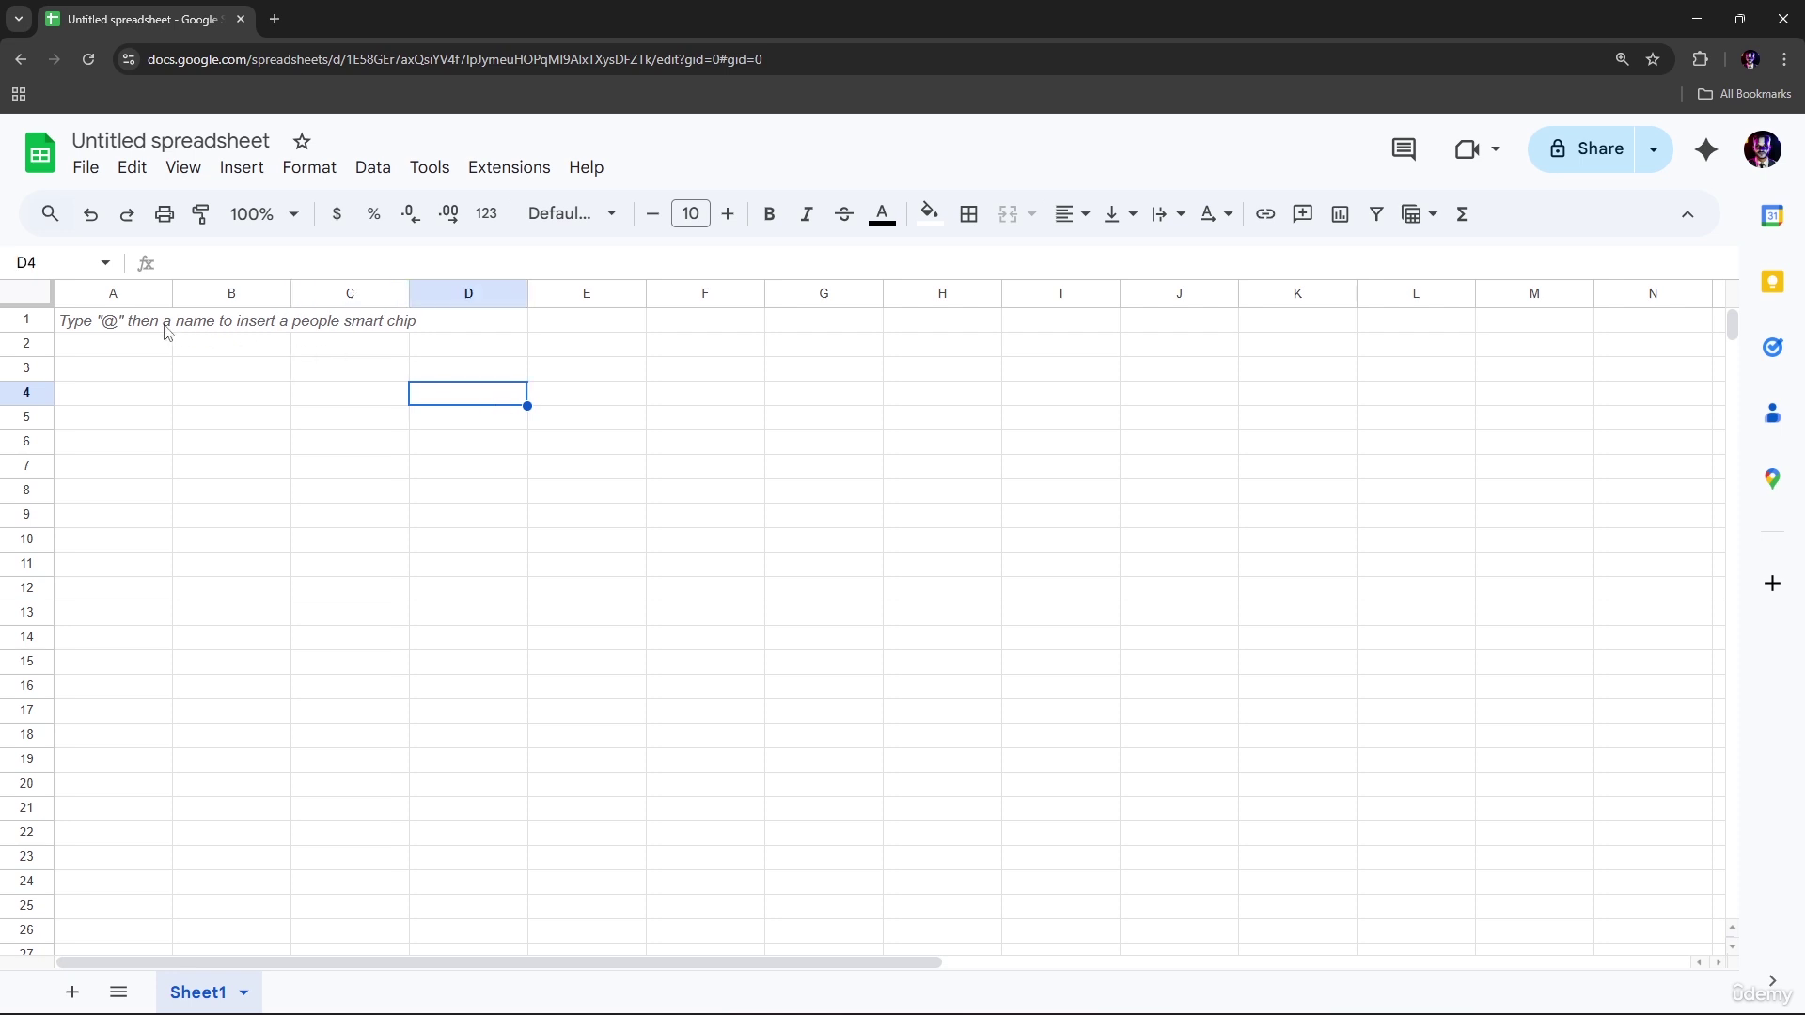
{"action": "left_click", "coordinate": [109, 323]}
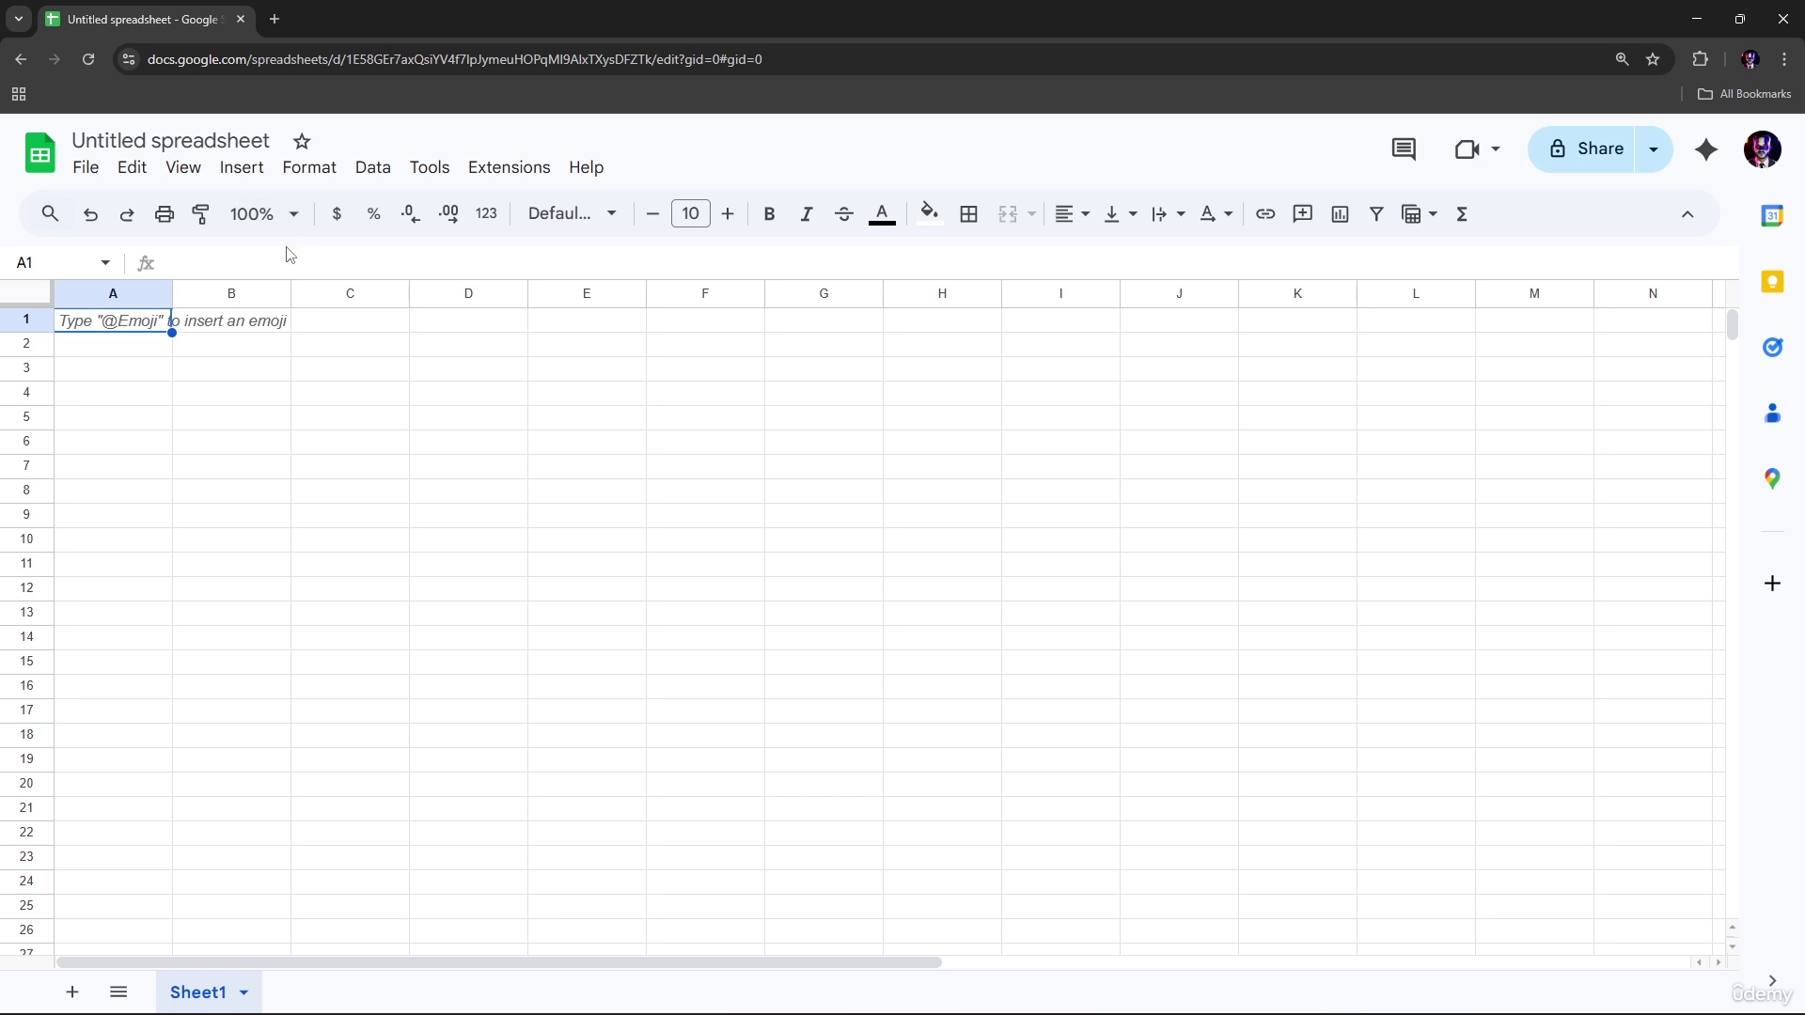
{"action": "left_click", "coordinate": [217, 267]}
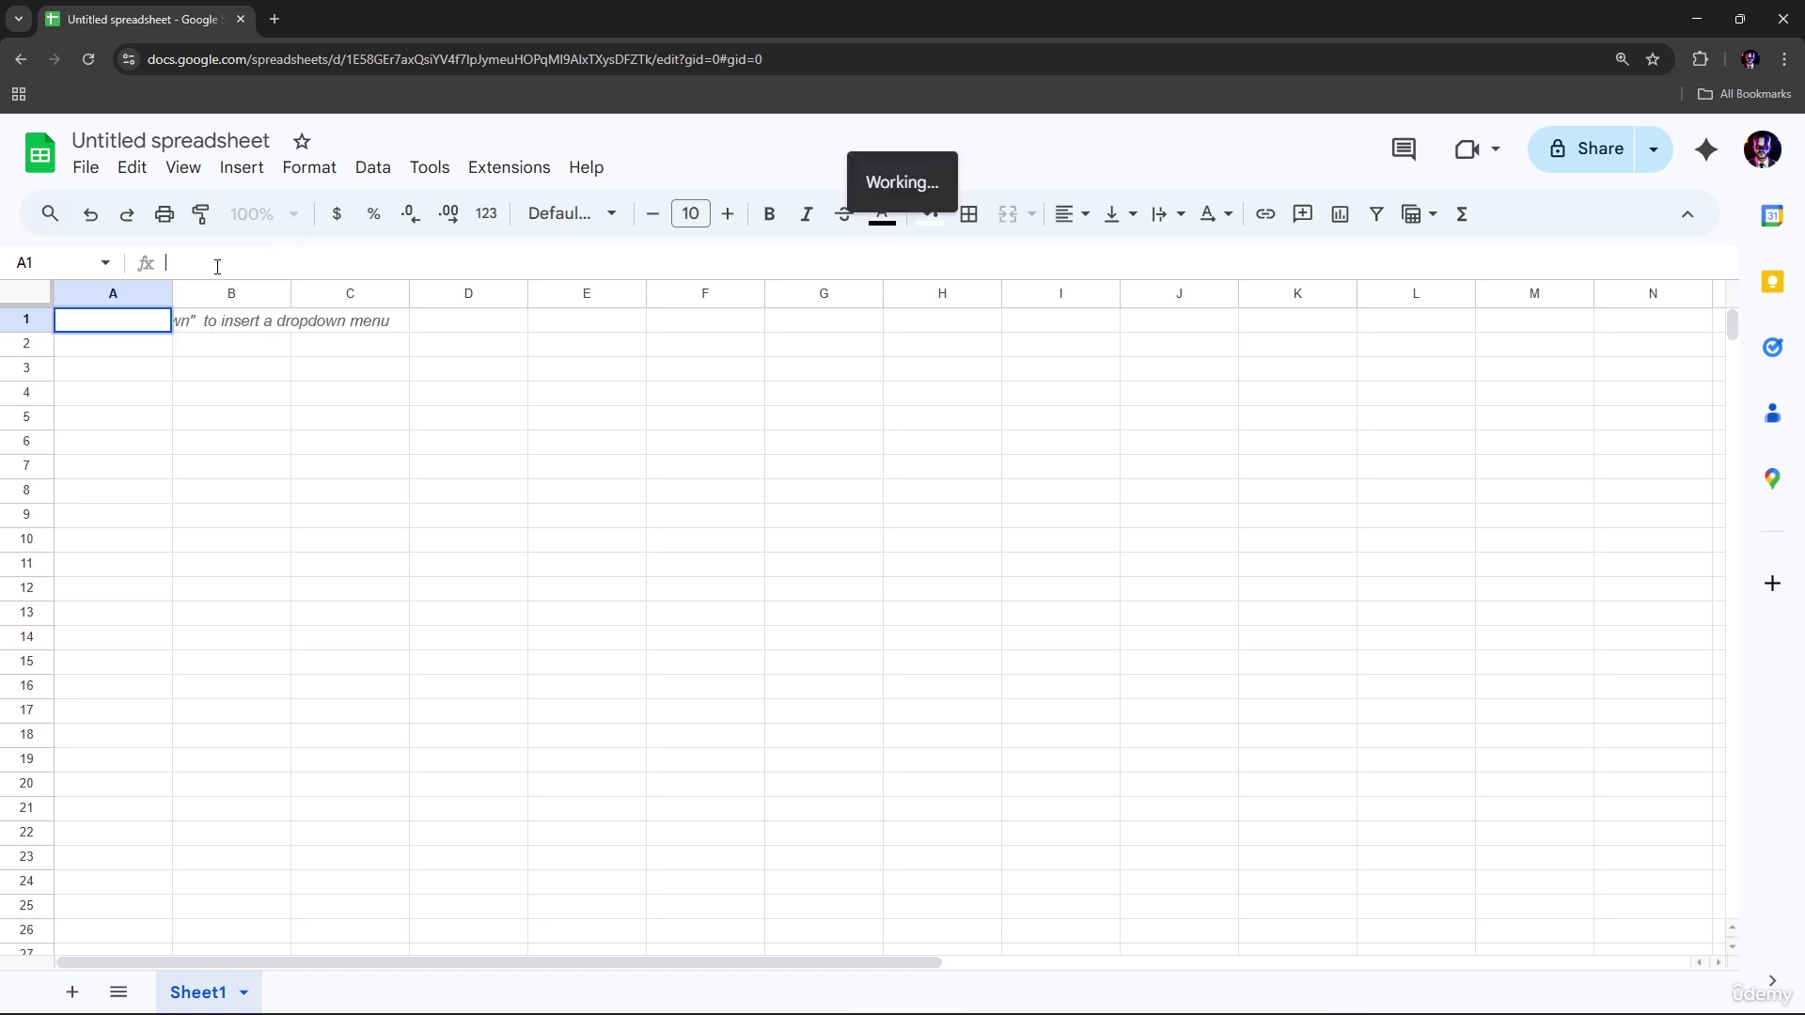
{"action": "left_click", "coordinate": [304, 473]}
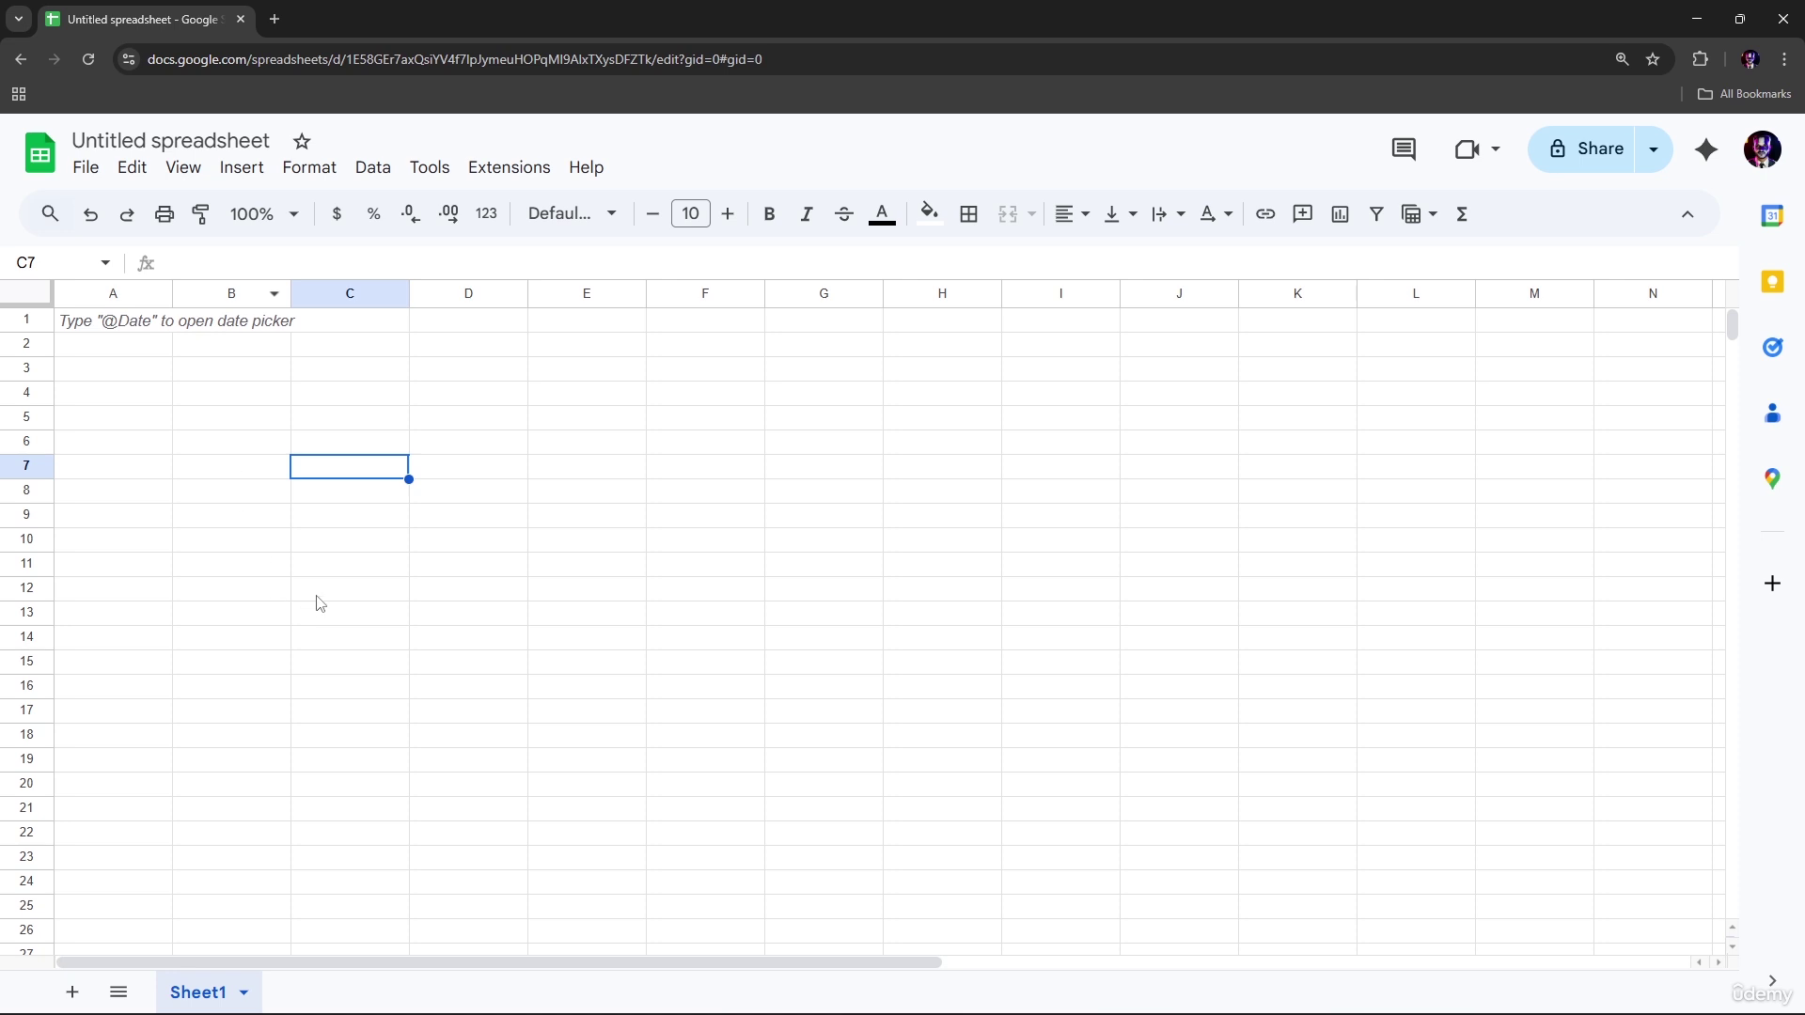
Examine the options available for Sheet1 and the list of all sheets
{"action": "left_click", "coordinate": [239, 994]}
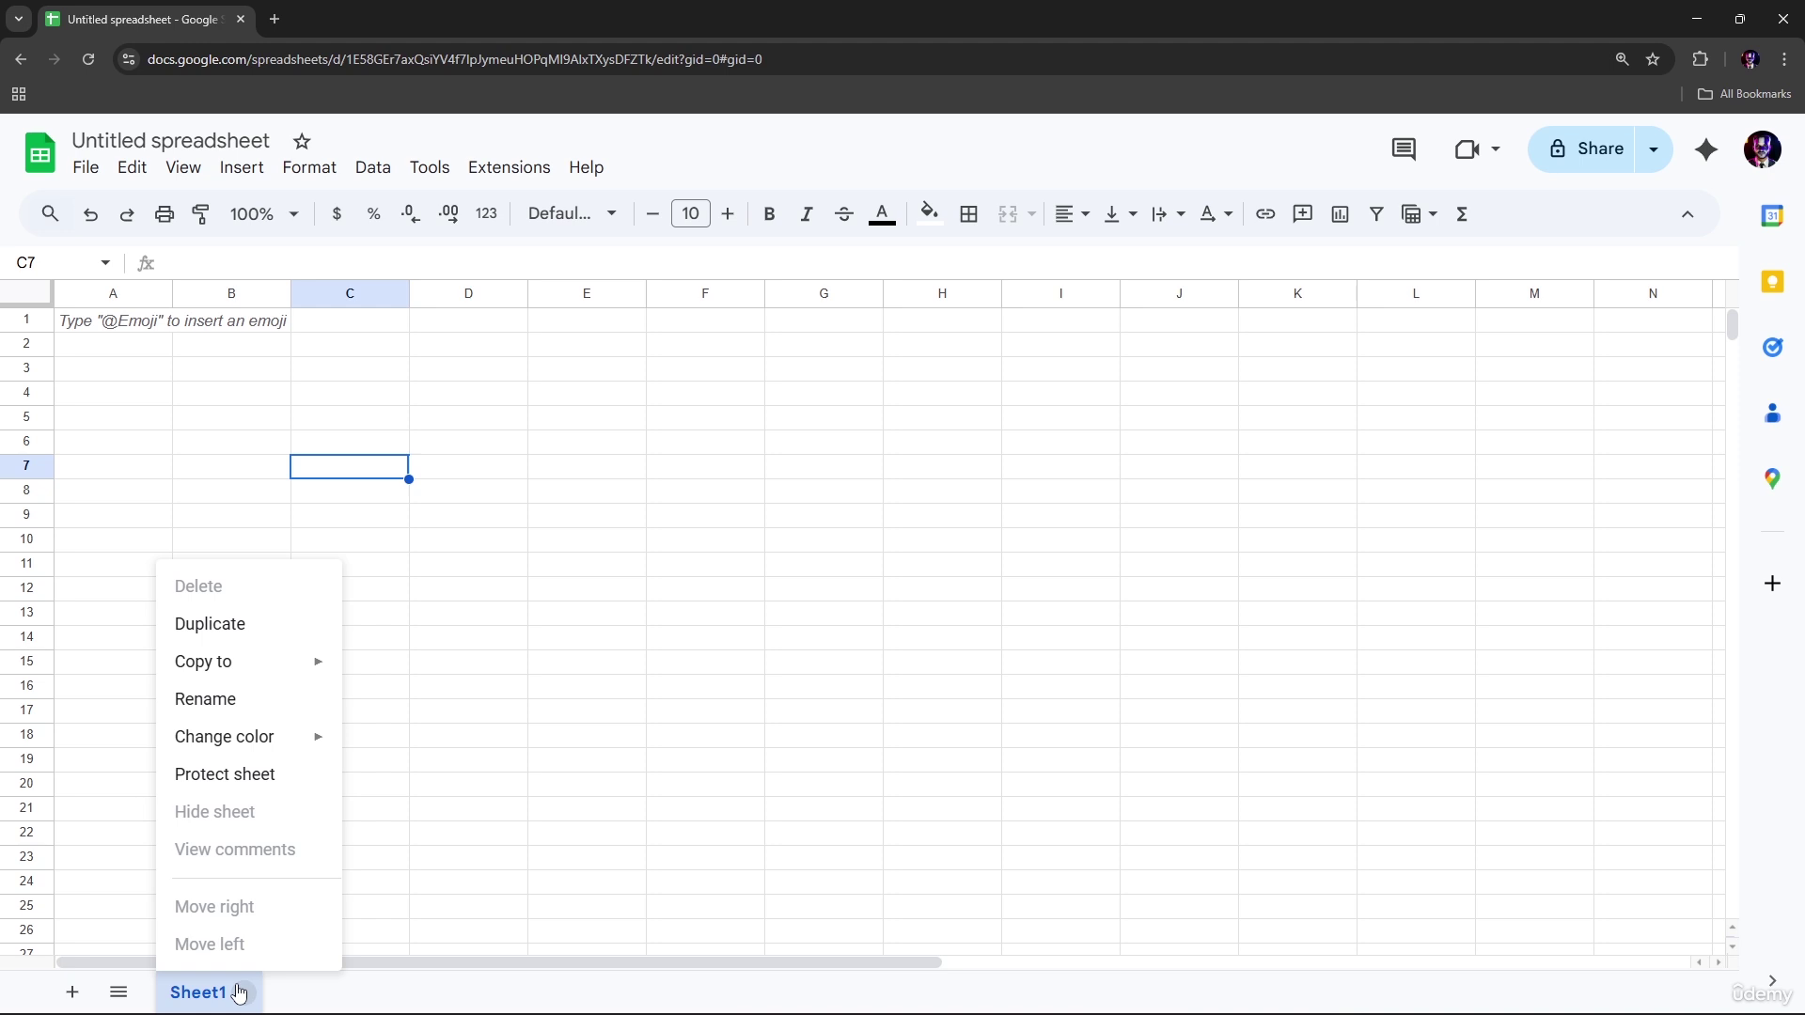
{"action": "left_click", "coordinate": [426, 834]}
{"action": "left_click", "coordinate": [226, 990]}
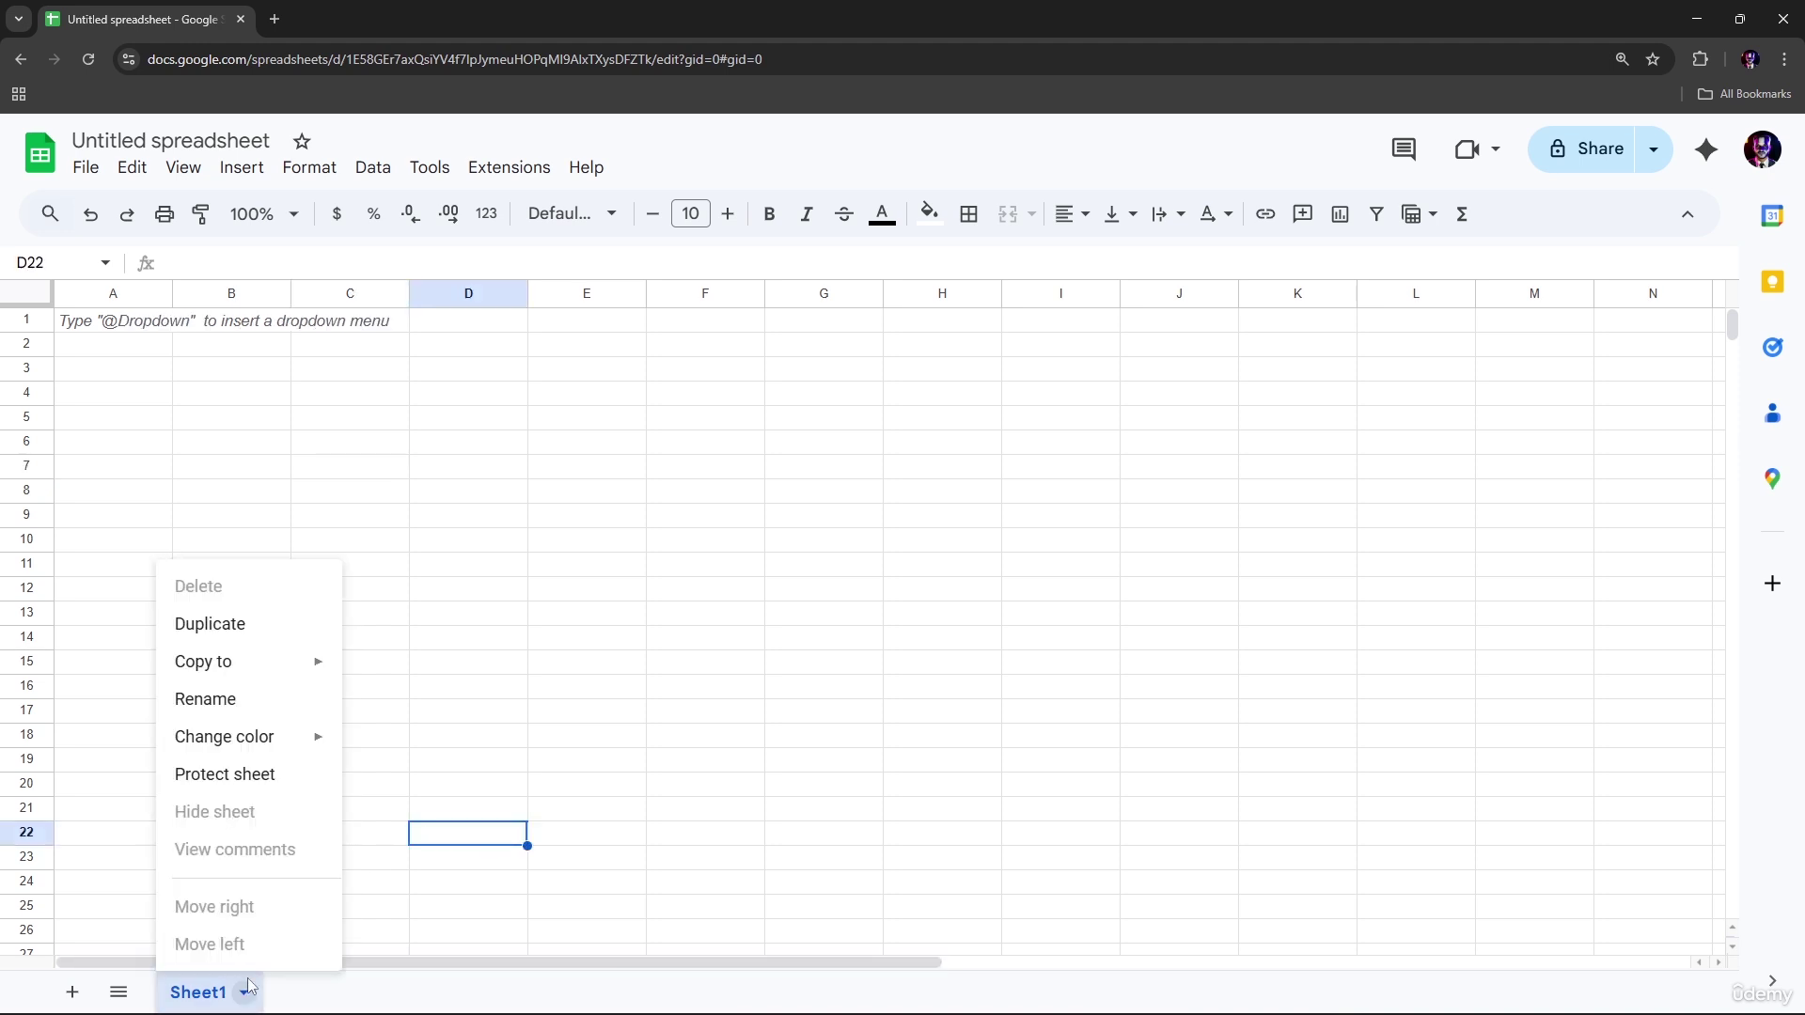
{"action": "left_click", "coordinate": [262, 983]}
{"action": "left_click", "coordinate": [113, 992]}
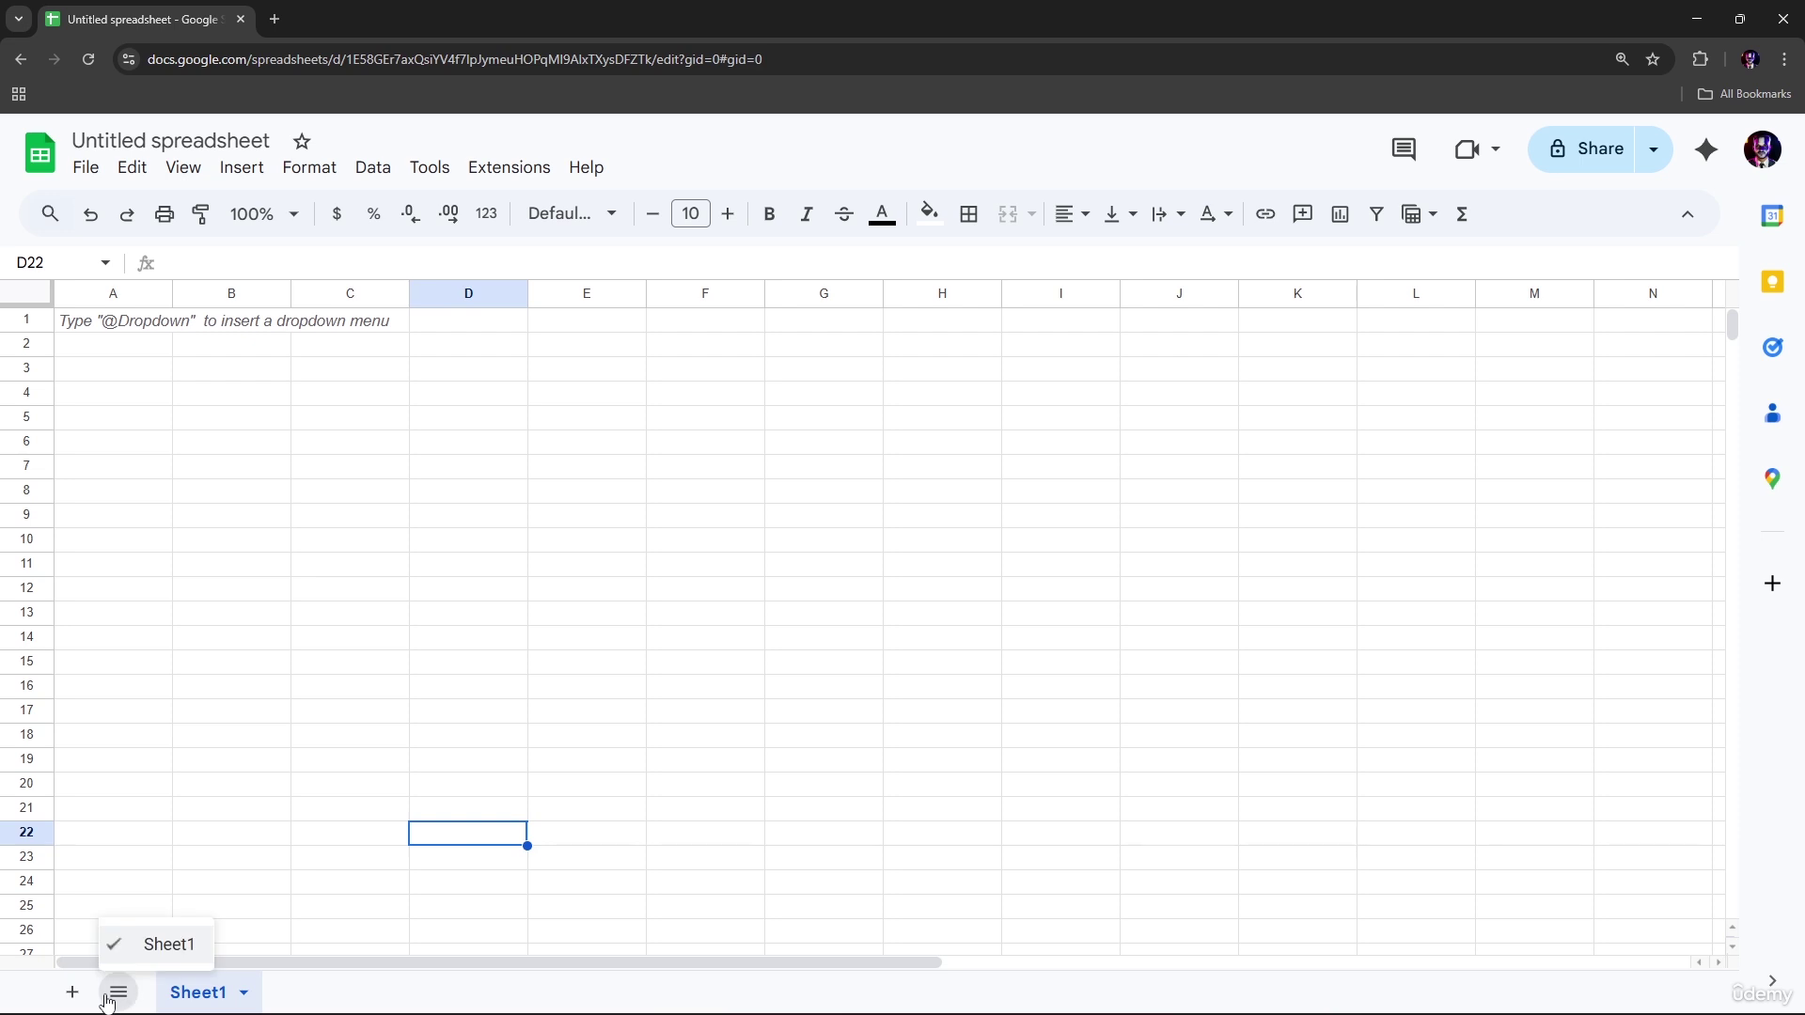
{"action": "left_click", "coordinate": [118, 995]}
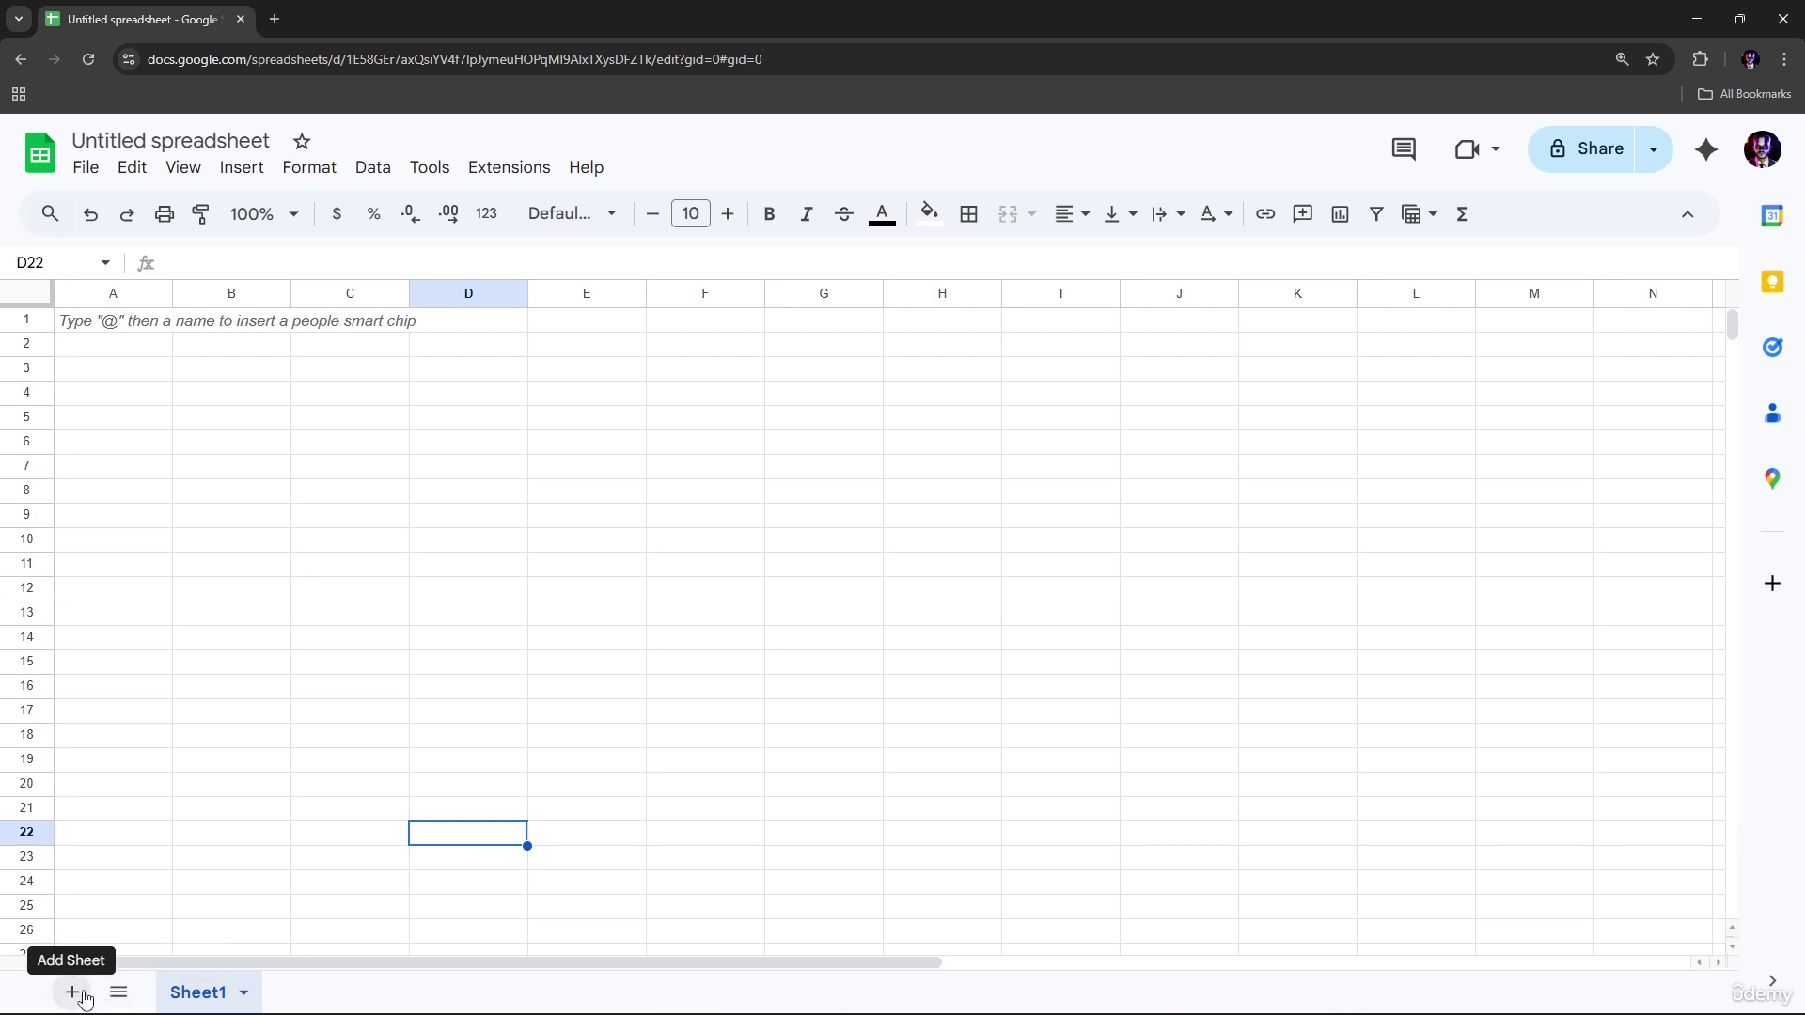
Add a second sheet to the spreadsheet and rename Sheet1 as Dataset
{"action": "left_click", "coordinate": [73, 993]}
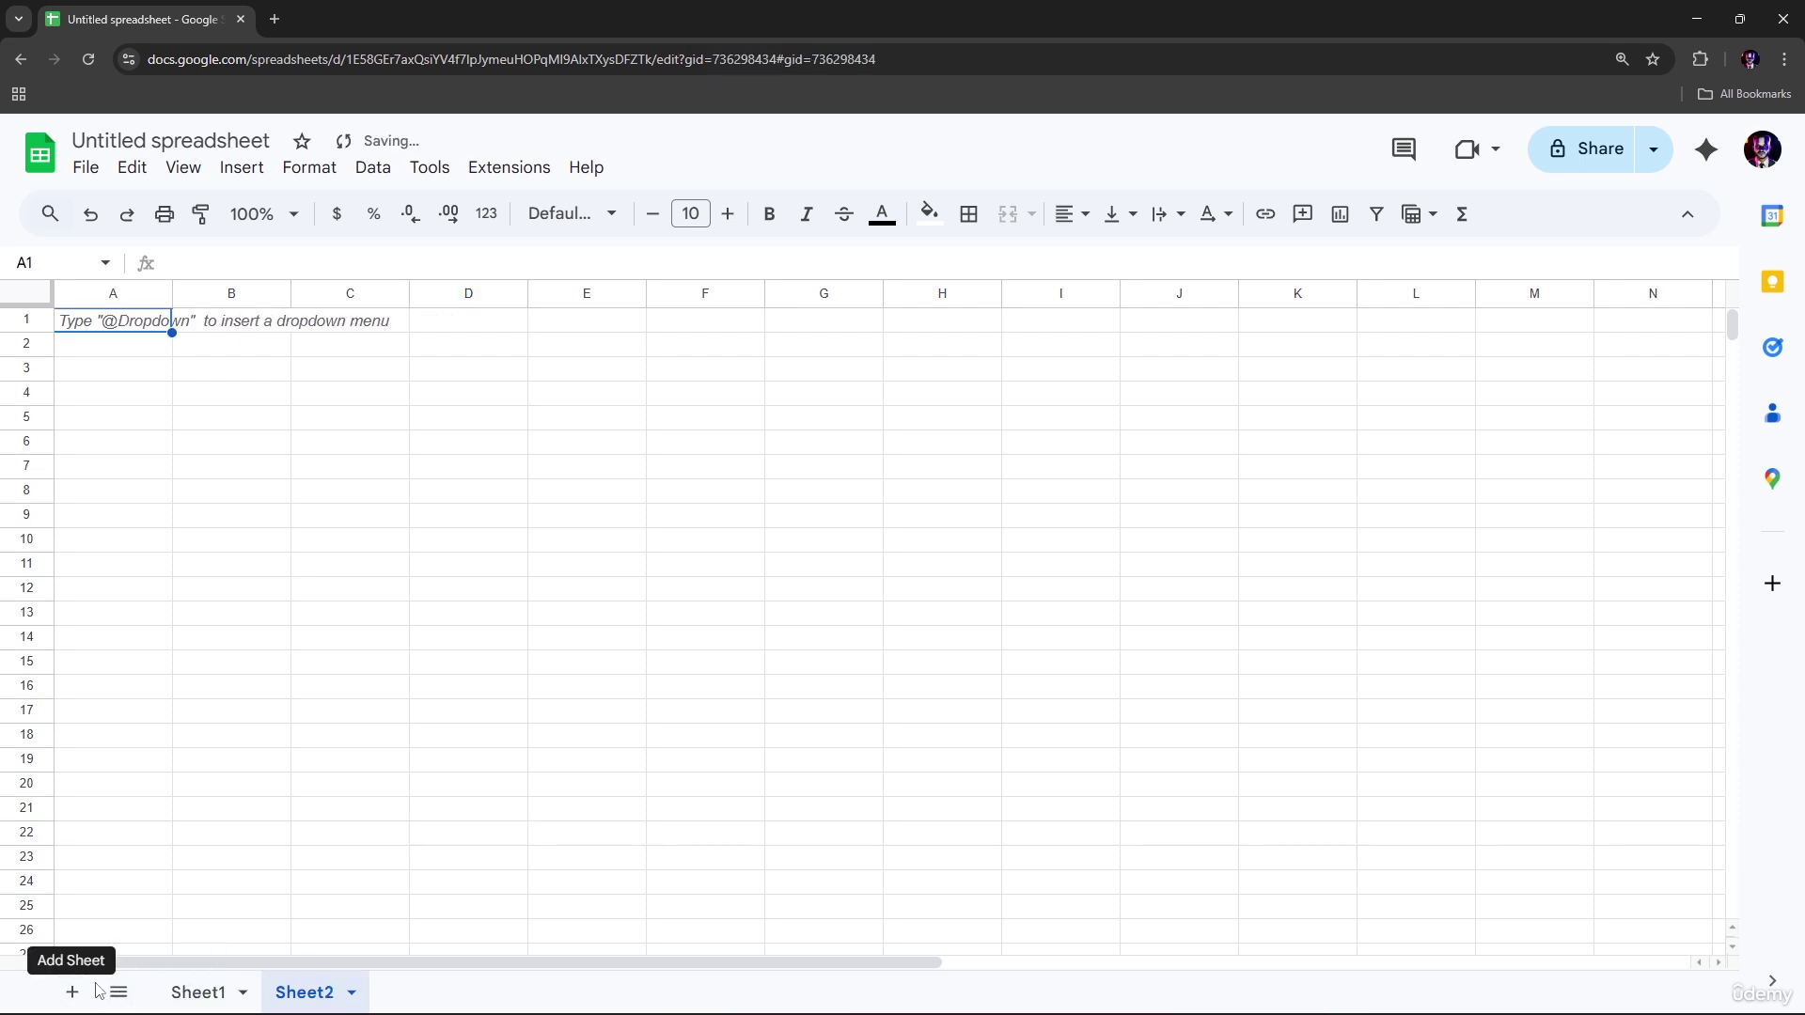
{"action": "double_click", "coordinate": [229, 995]}
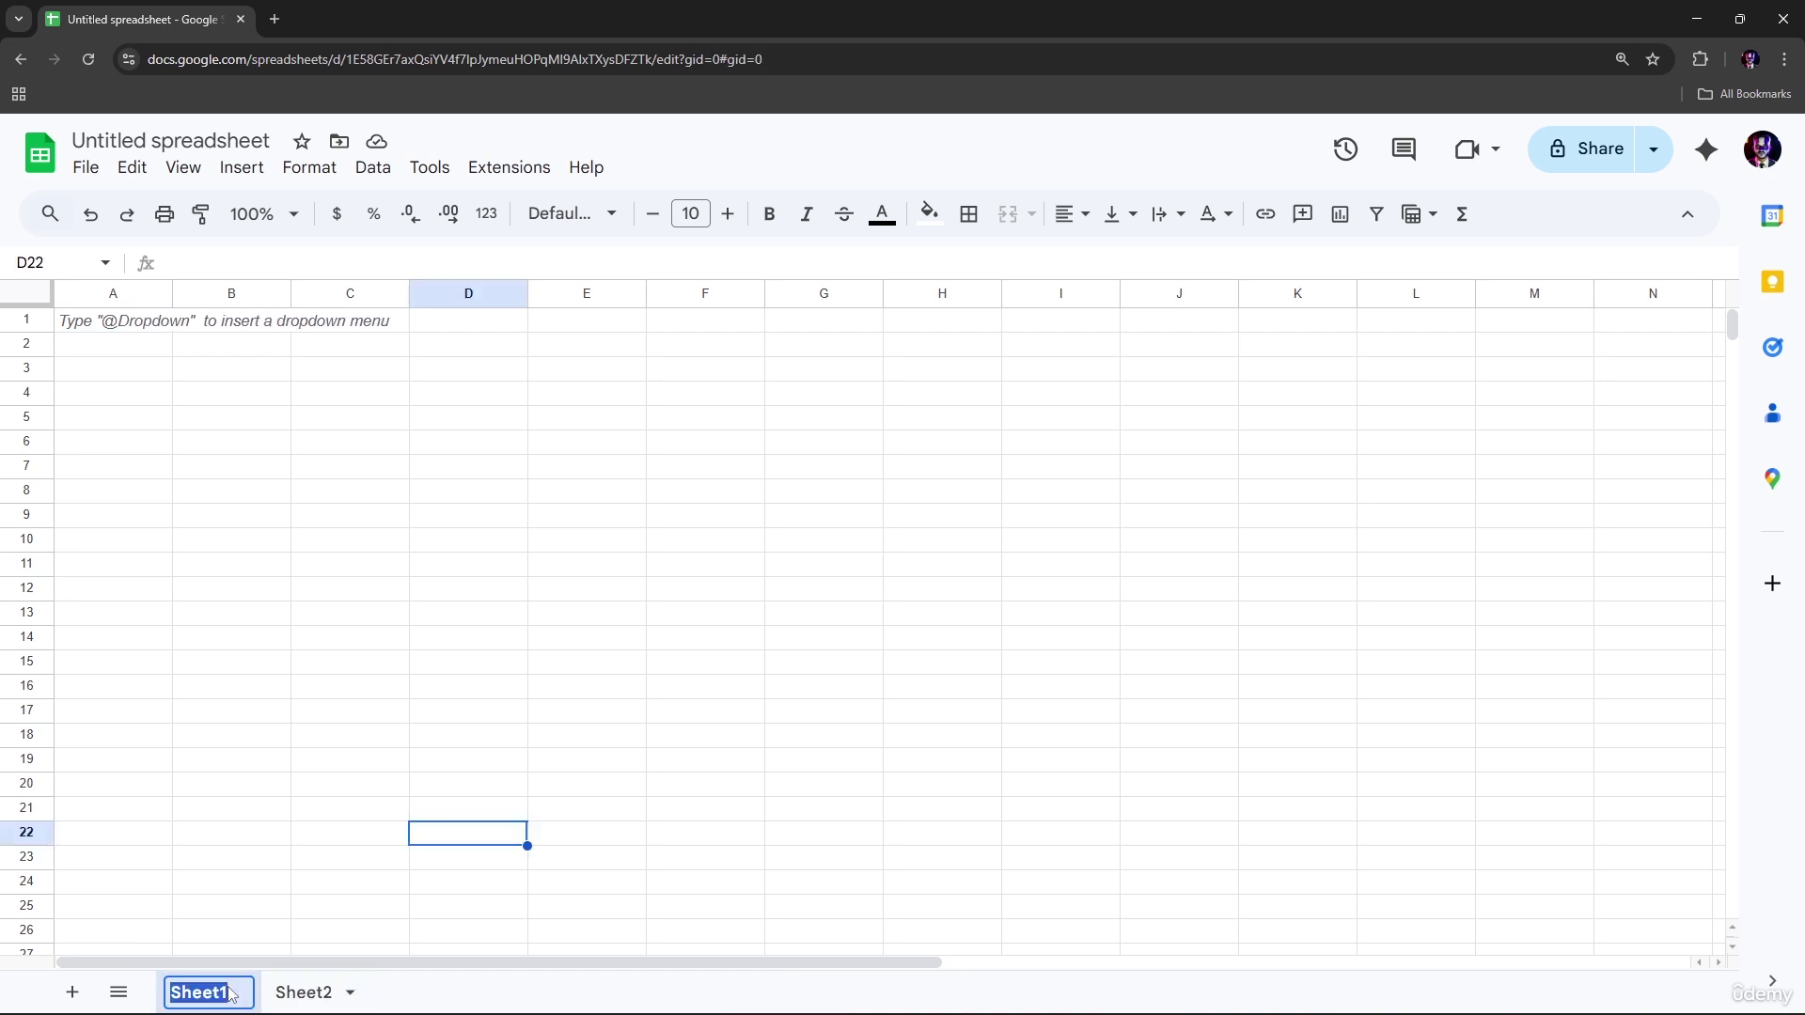
{"action": "type", "text": "Dat"}
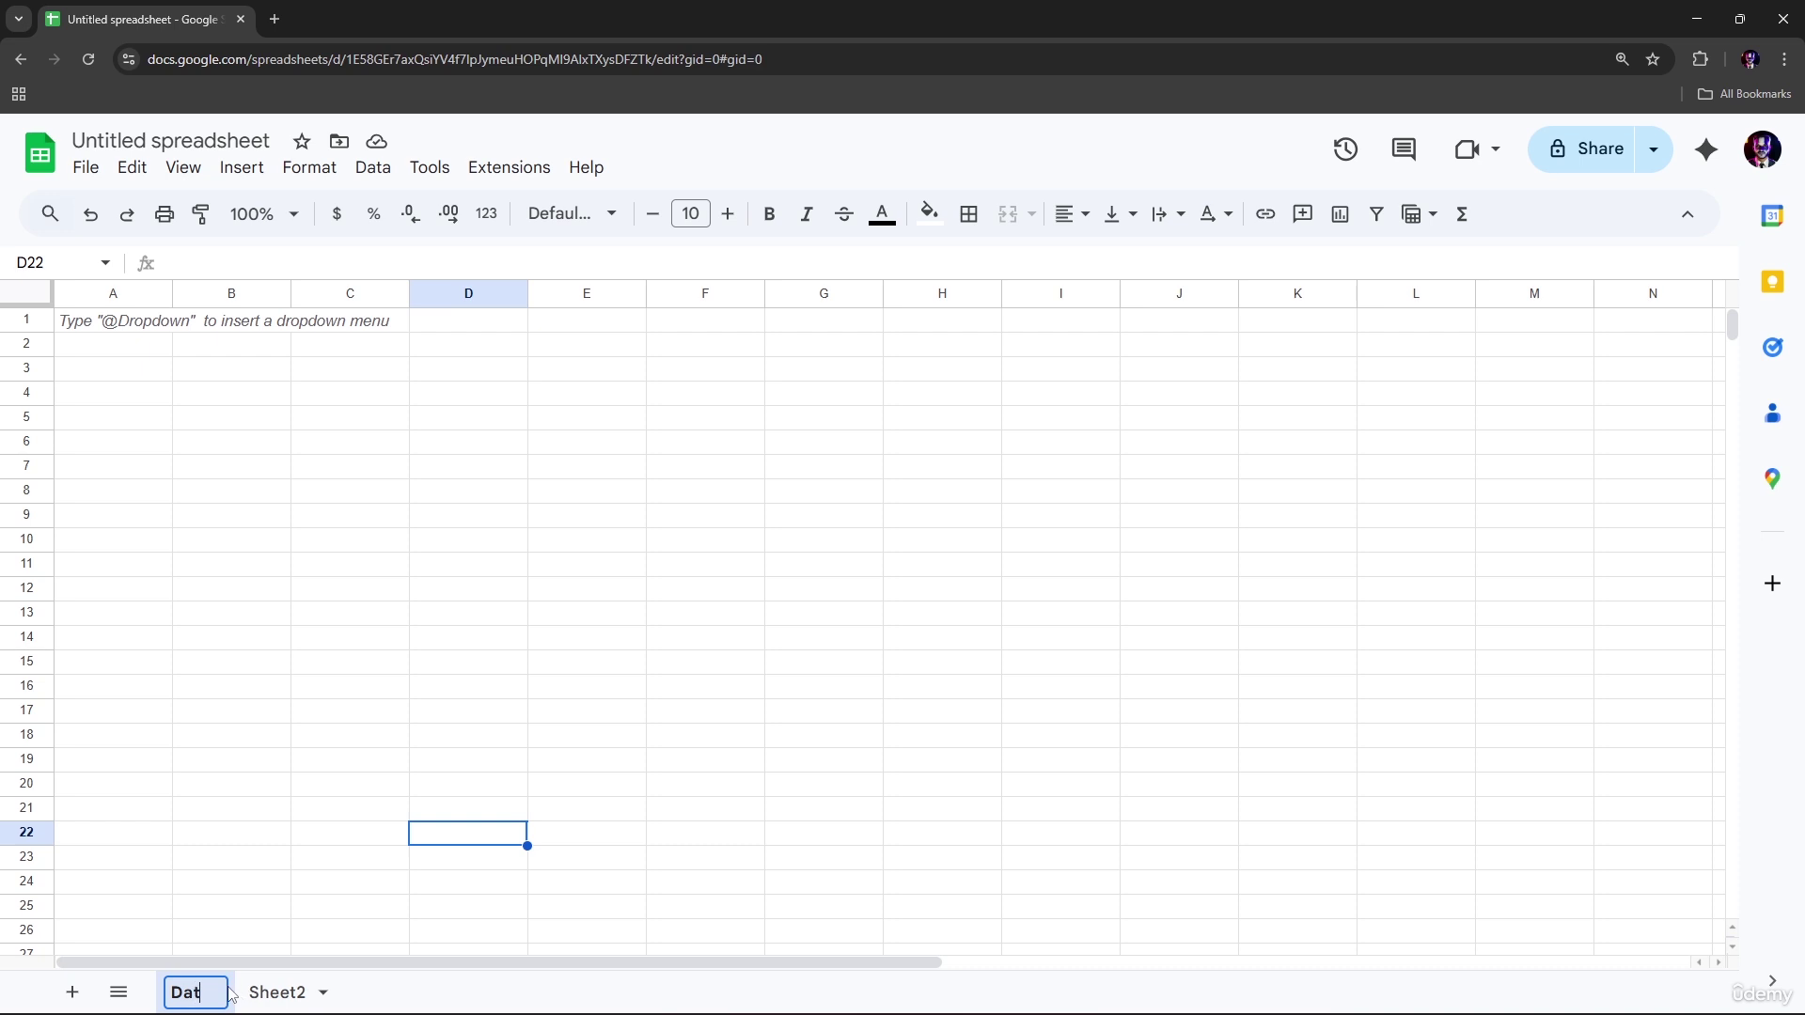
{"action": "type", "text": "ase"}
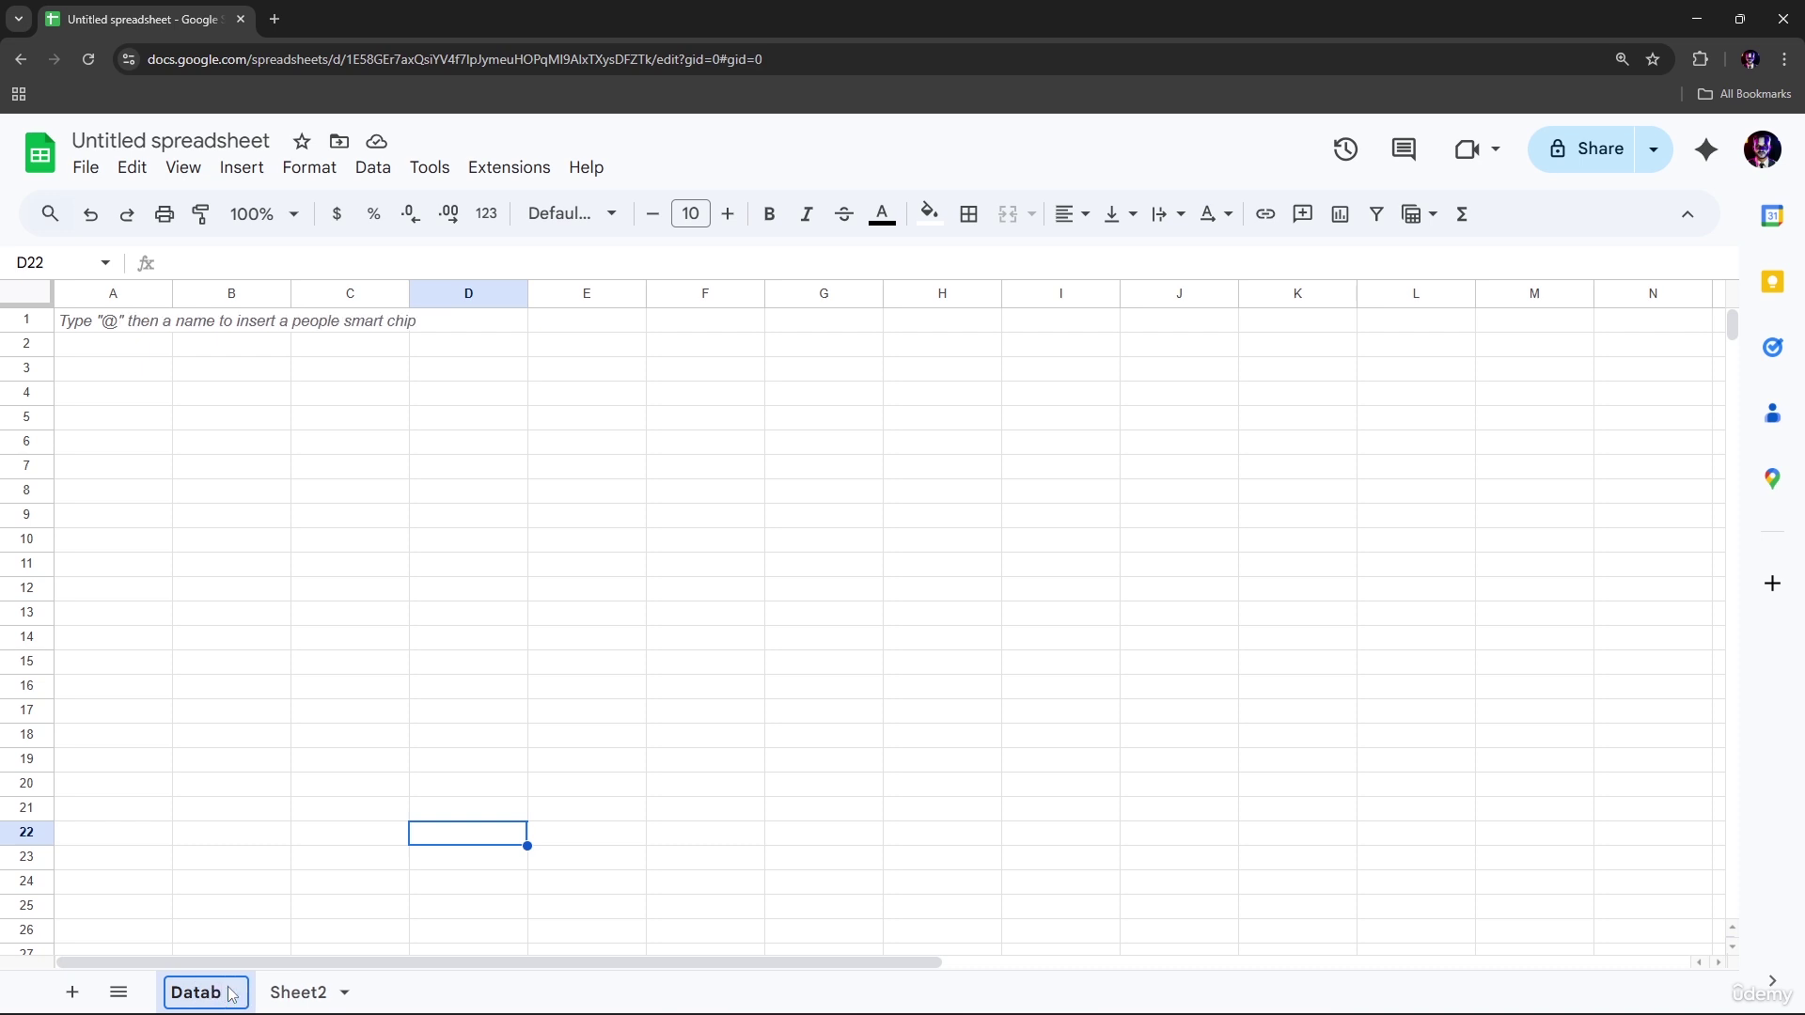
{"action": "type", "text": "t"}
Rename Sheet2 as Dashboard
{"action": "left_click", "coordinate": [360, 993]}
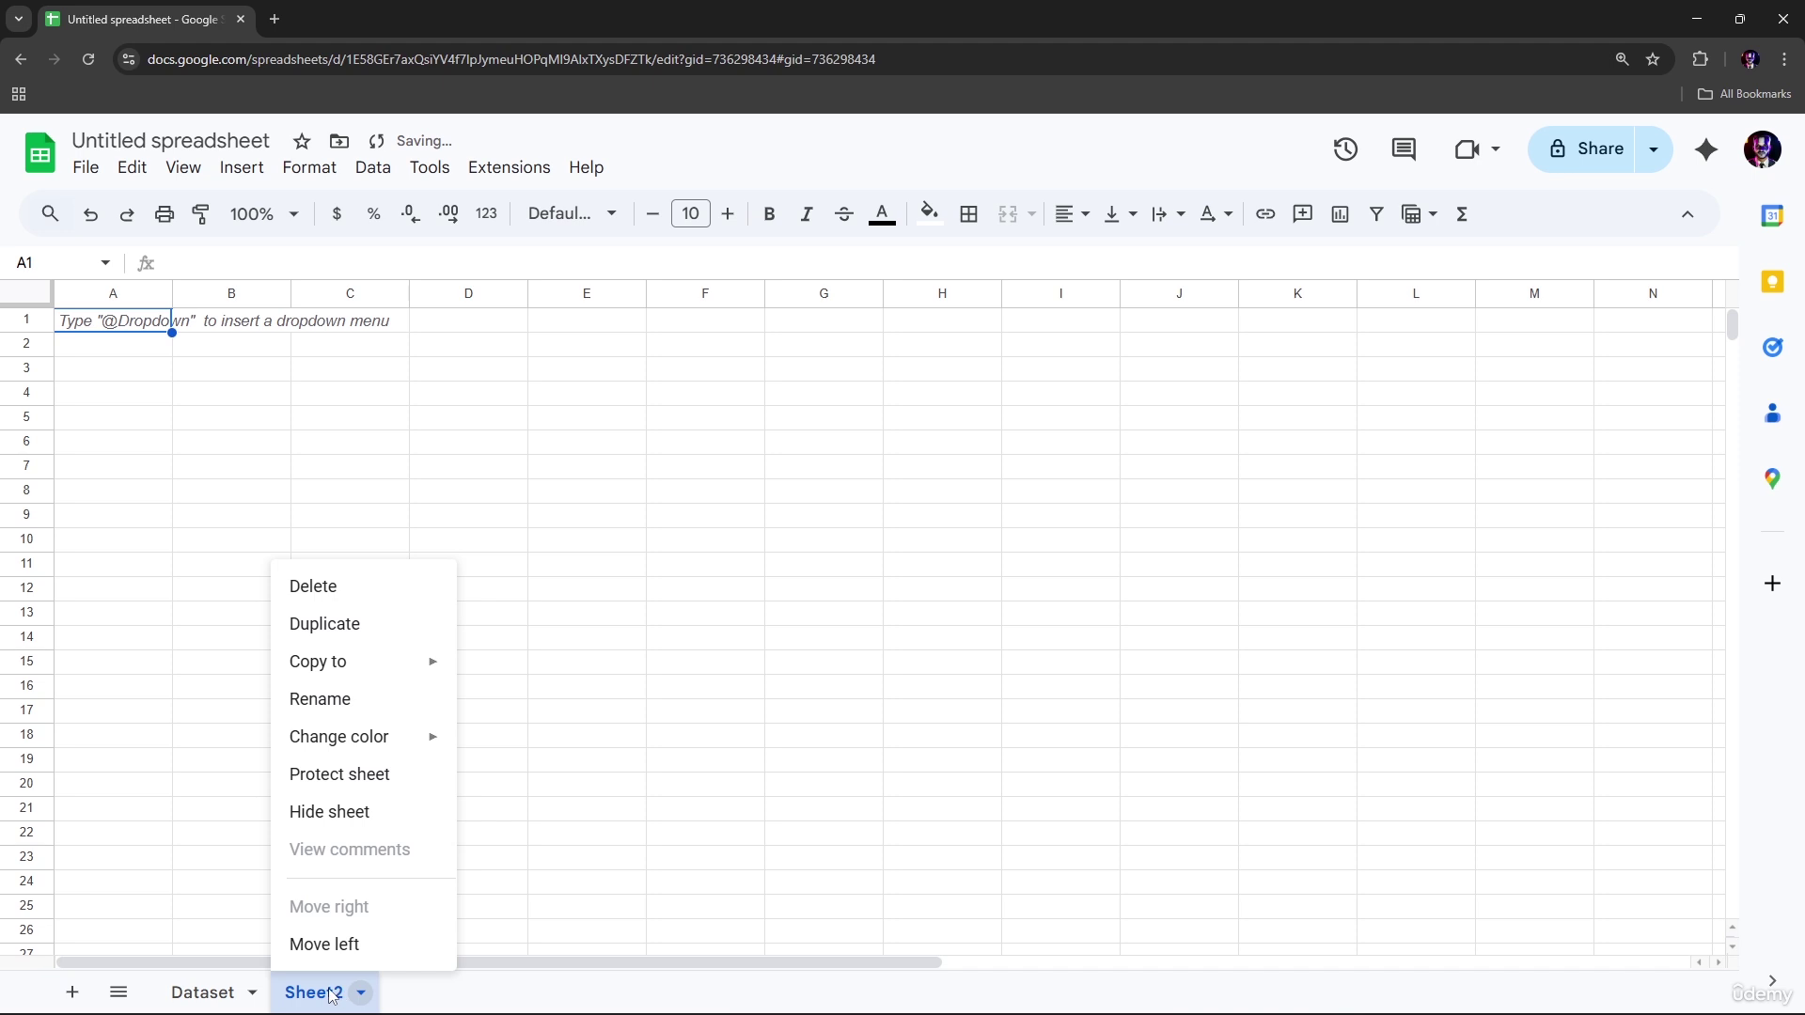
{"action": "double_click", "coordinate": [330, 995]}
{"action": "type", "text": "D"}
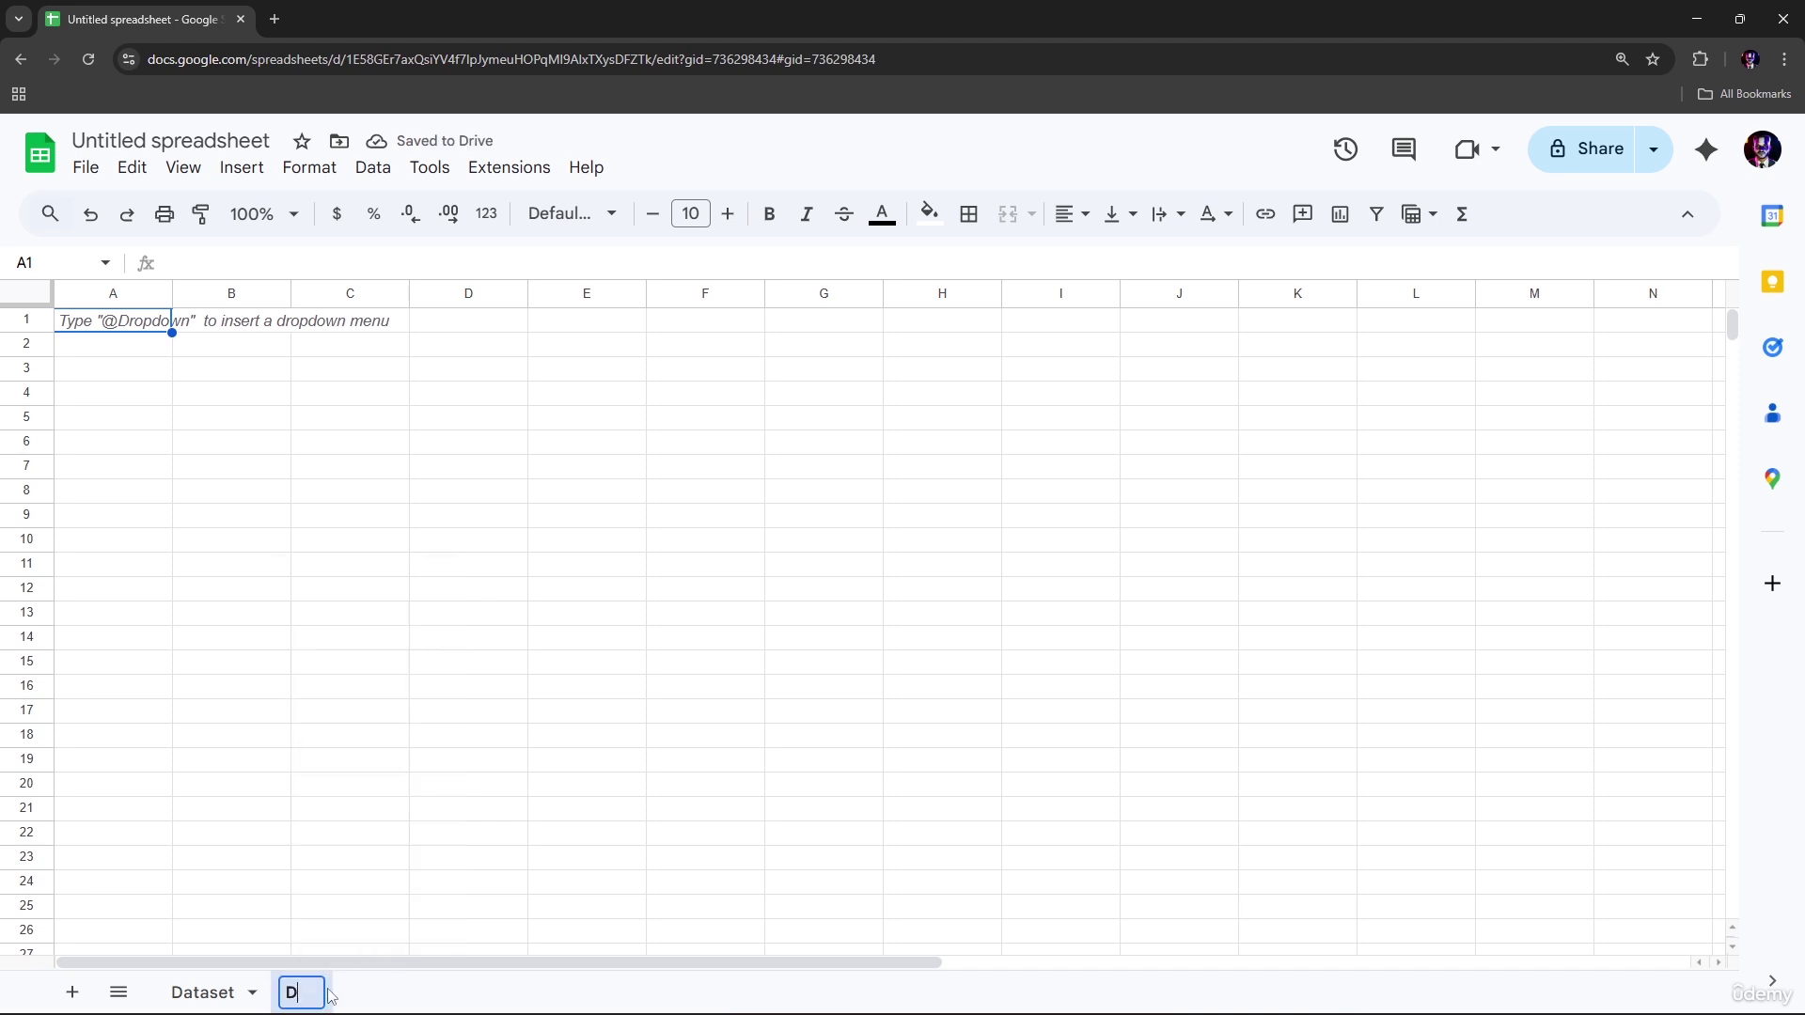
{"action": "type", "text": "ash"}
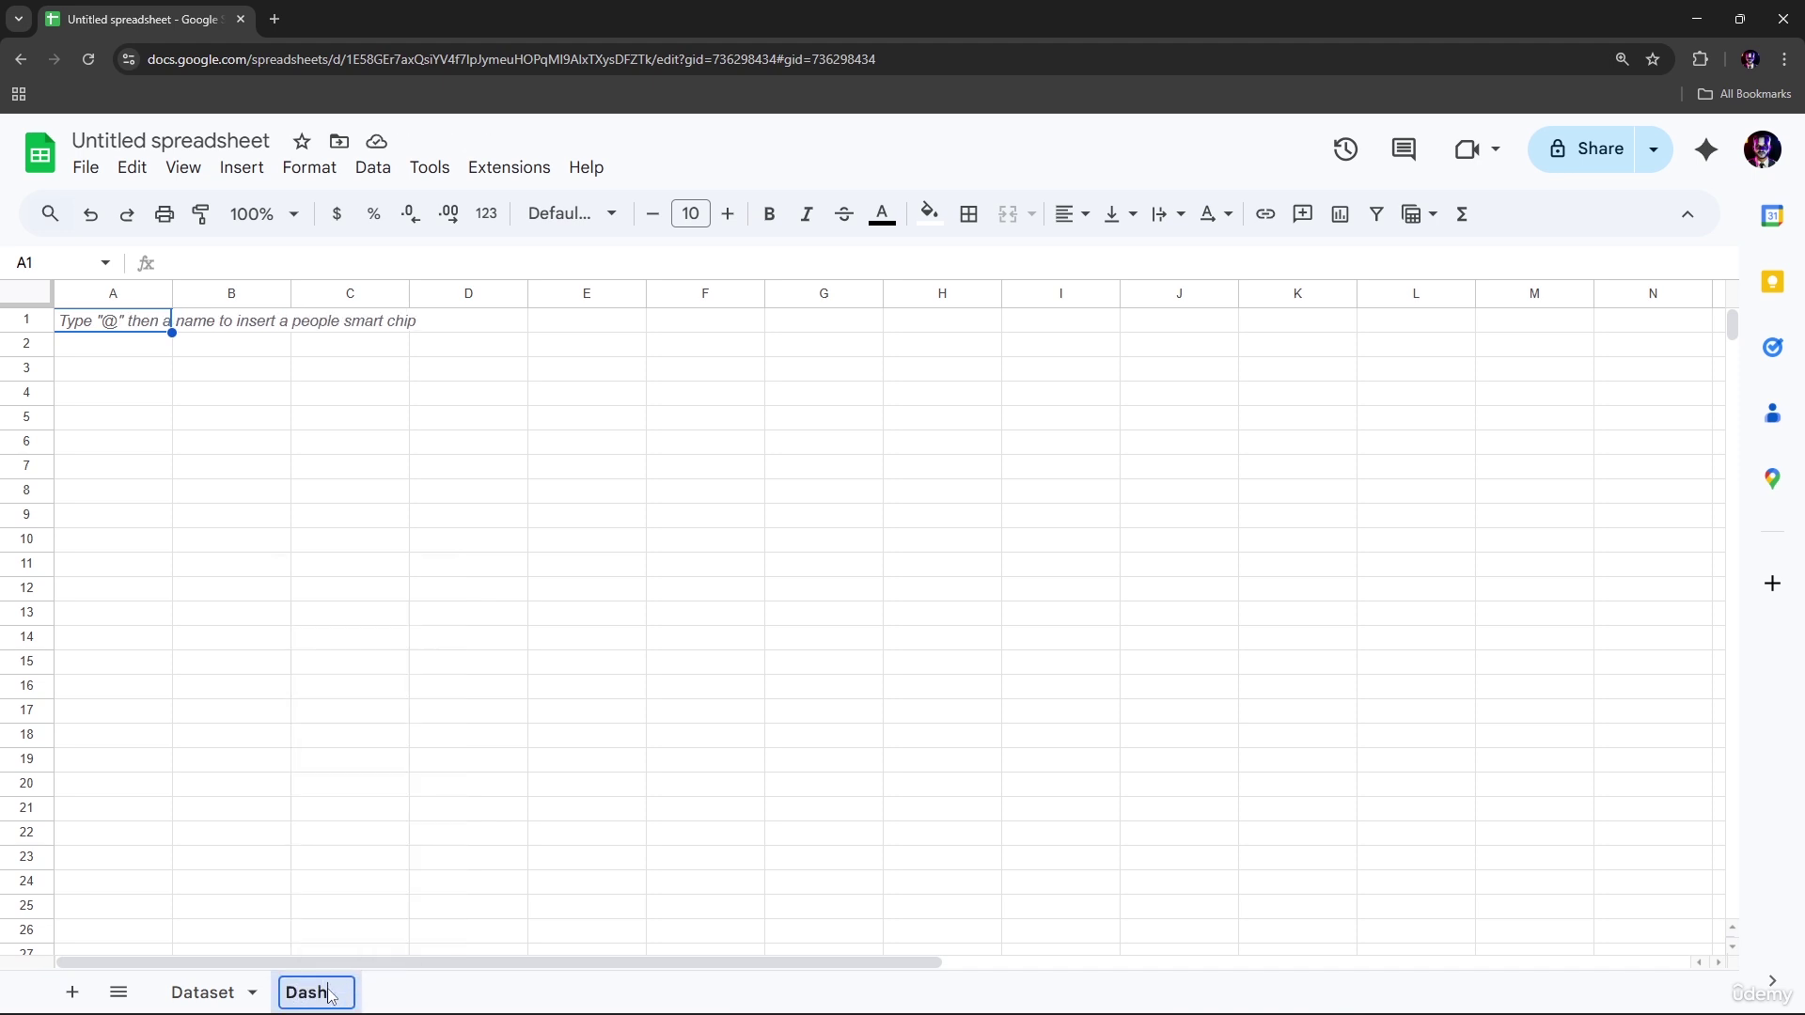
{"action": "type", "text": "board"}
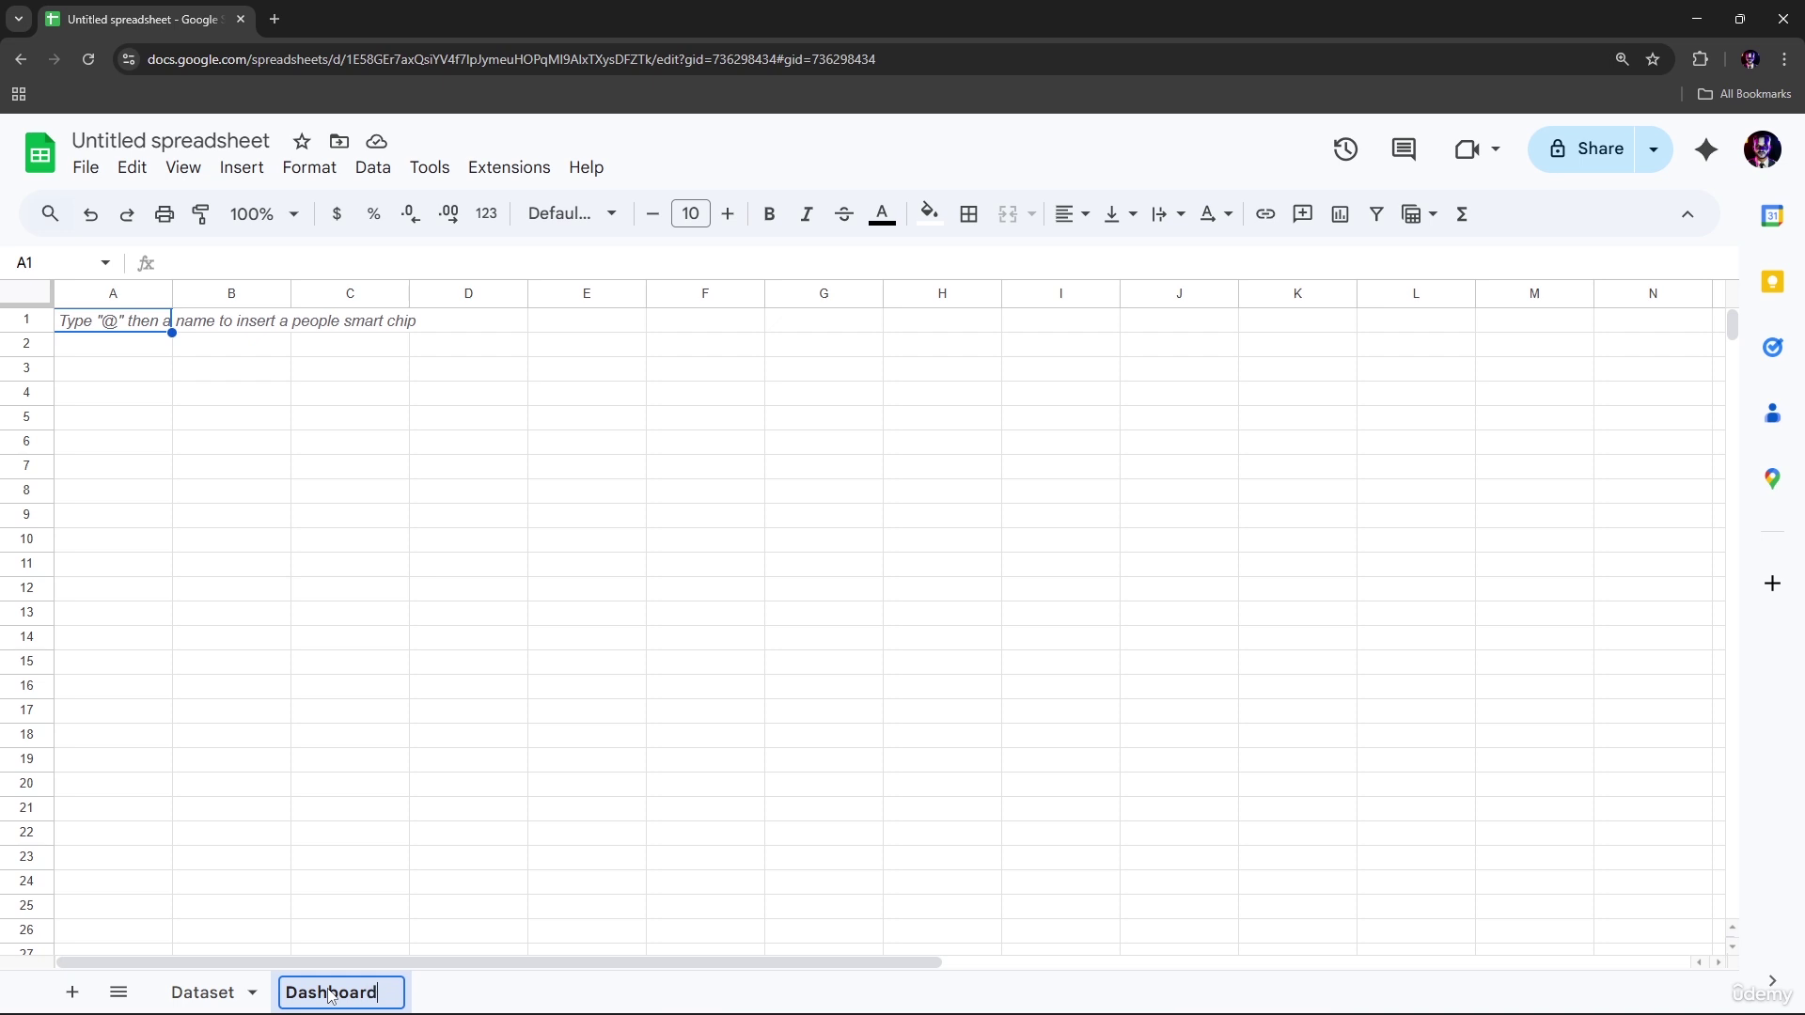
{"action": "left_click", "coordinate": [534, 860]}
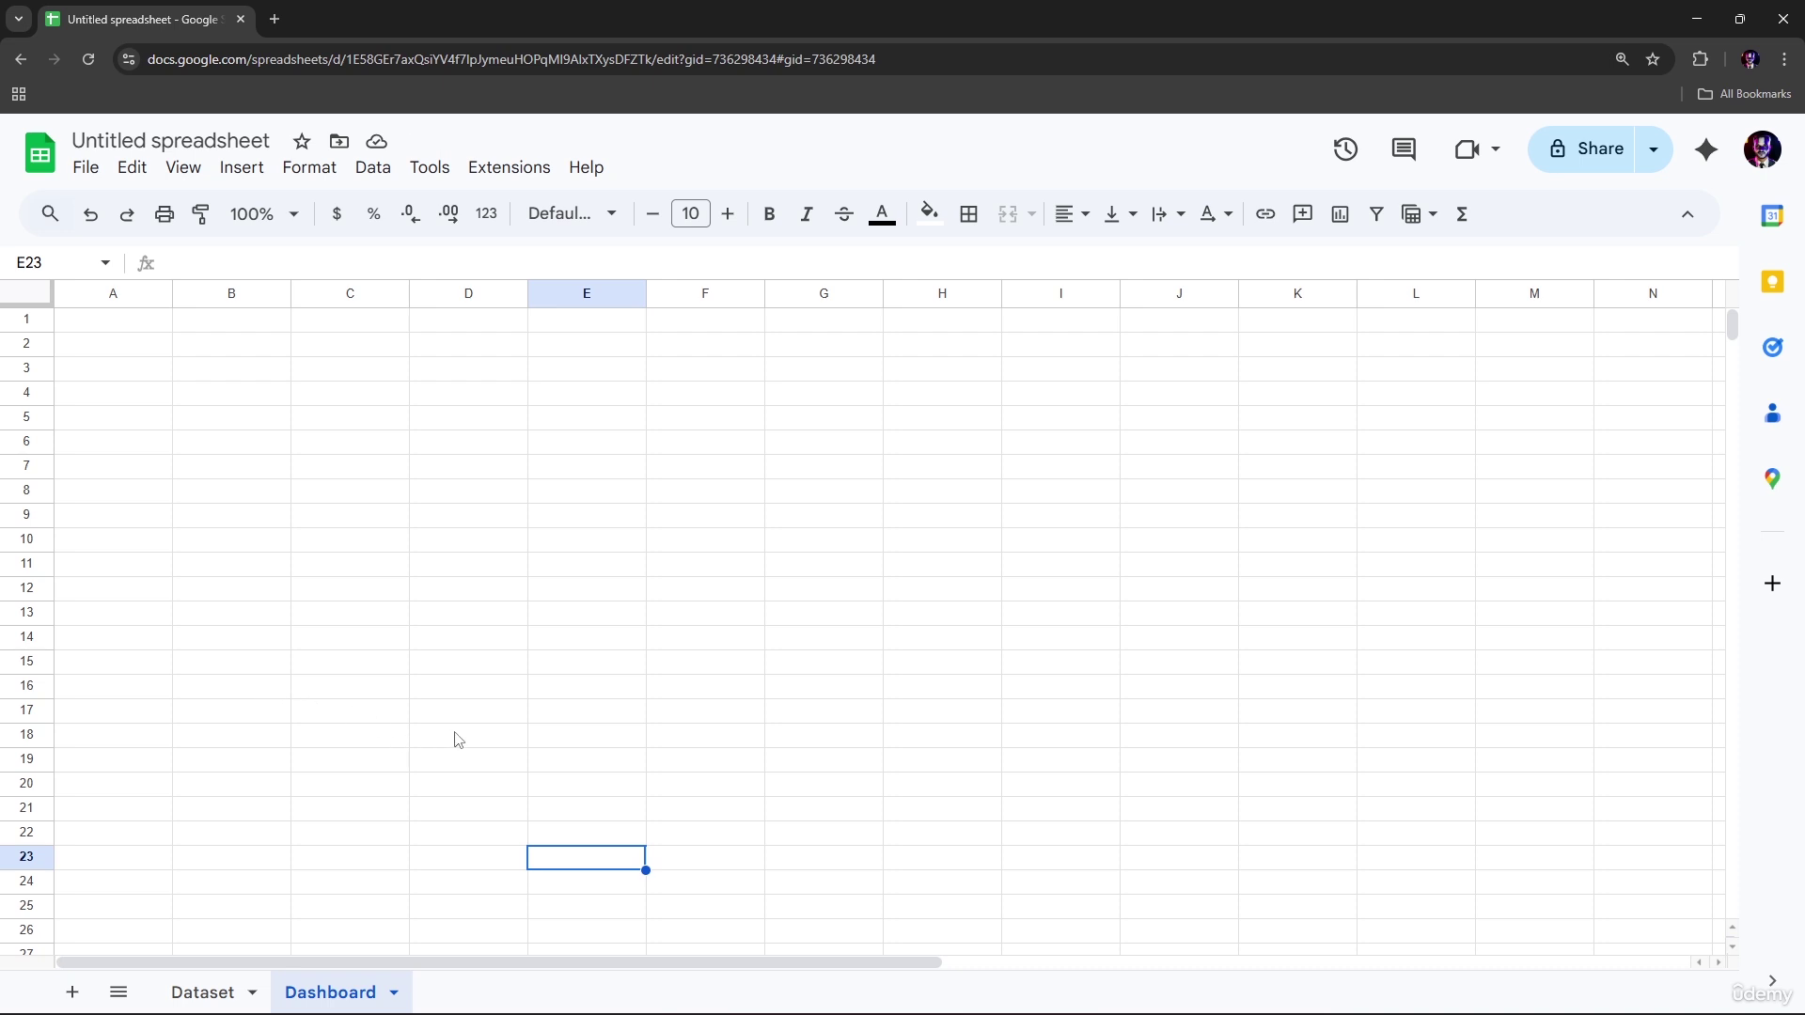
Enter Text in cell C5 and the number 123 in cell C6 of the Dashboard sheet
{"action": "left_click", "coordinate": [375, 583]}
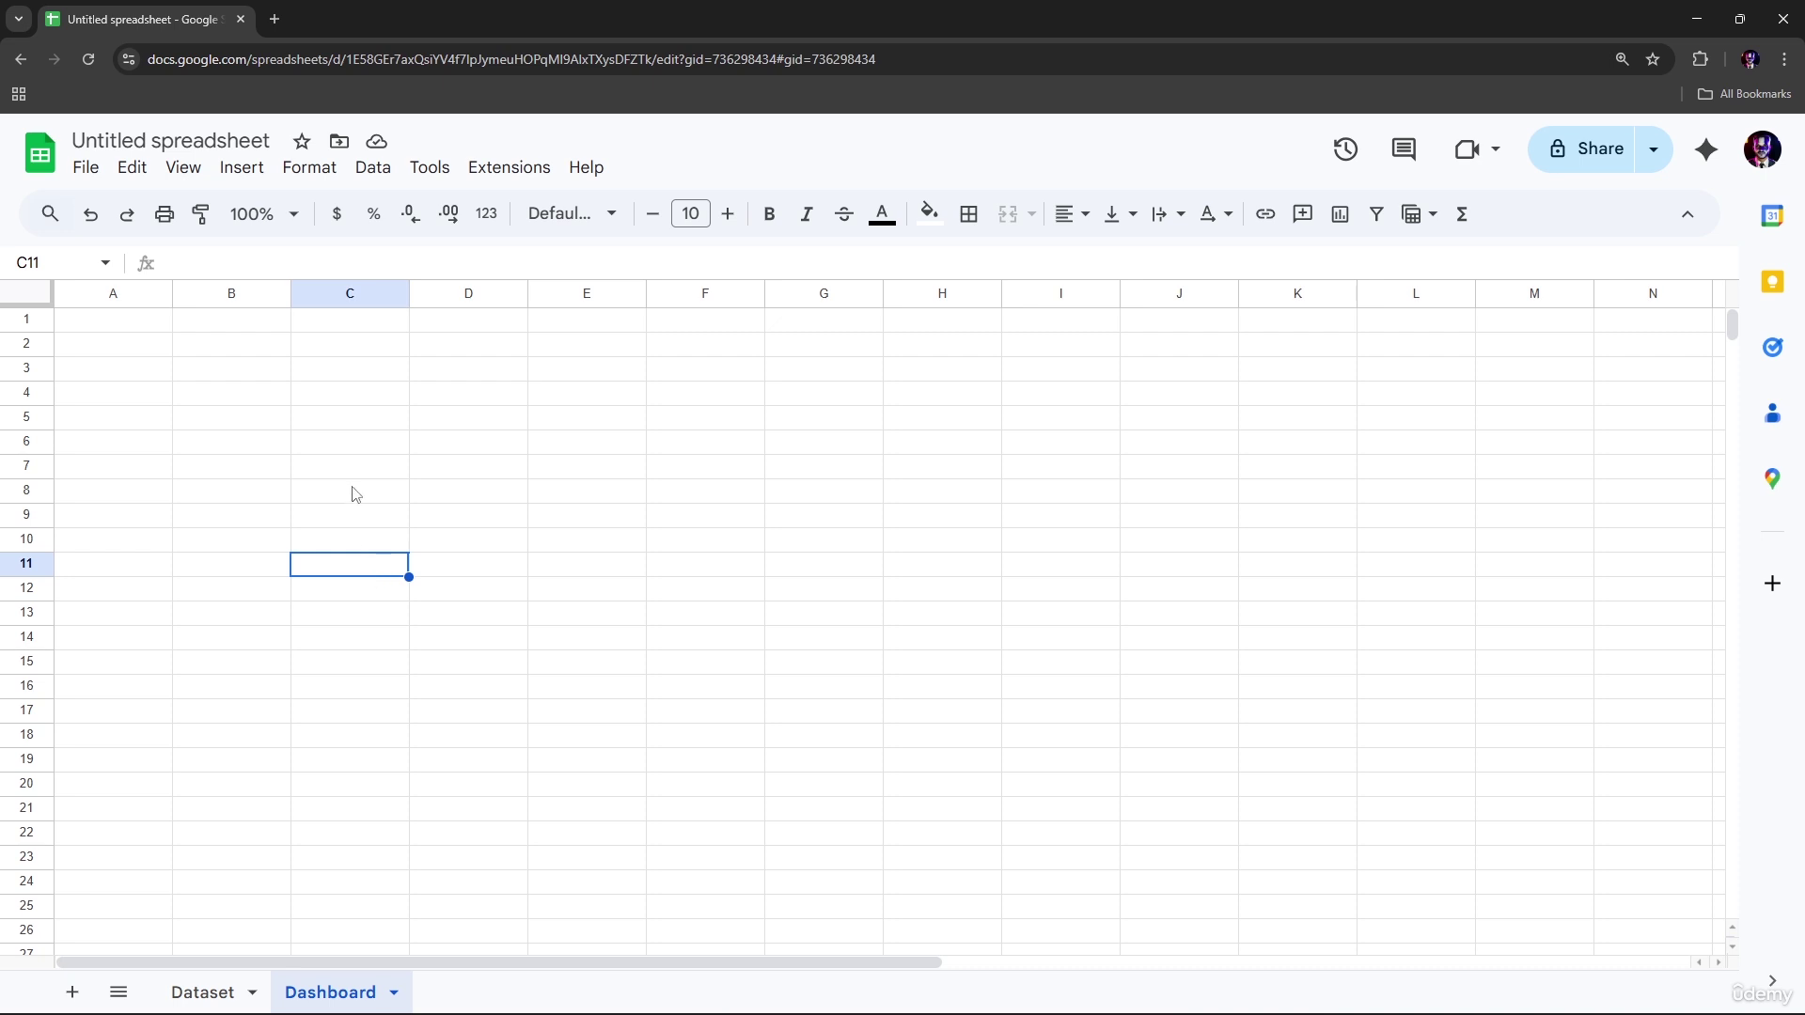
{"action": "left_click", "coordinate": [351, 421]}
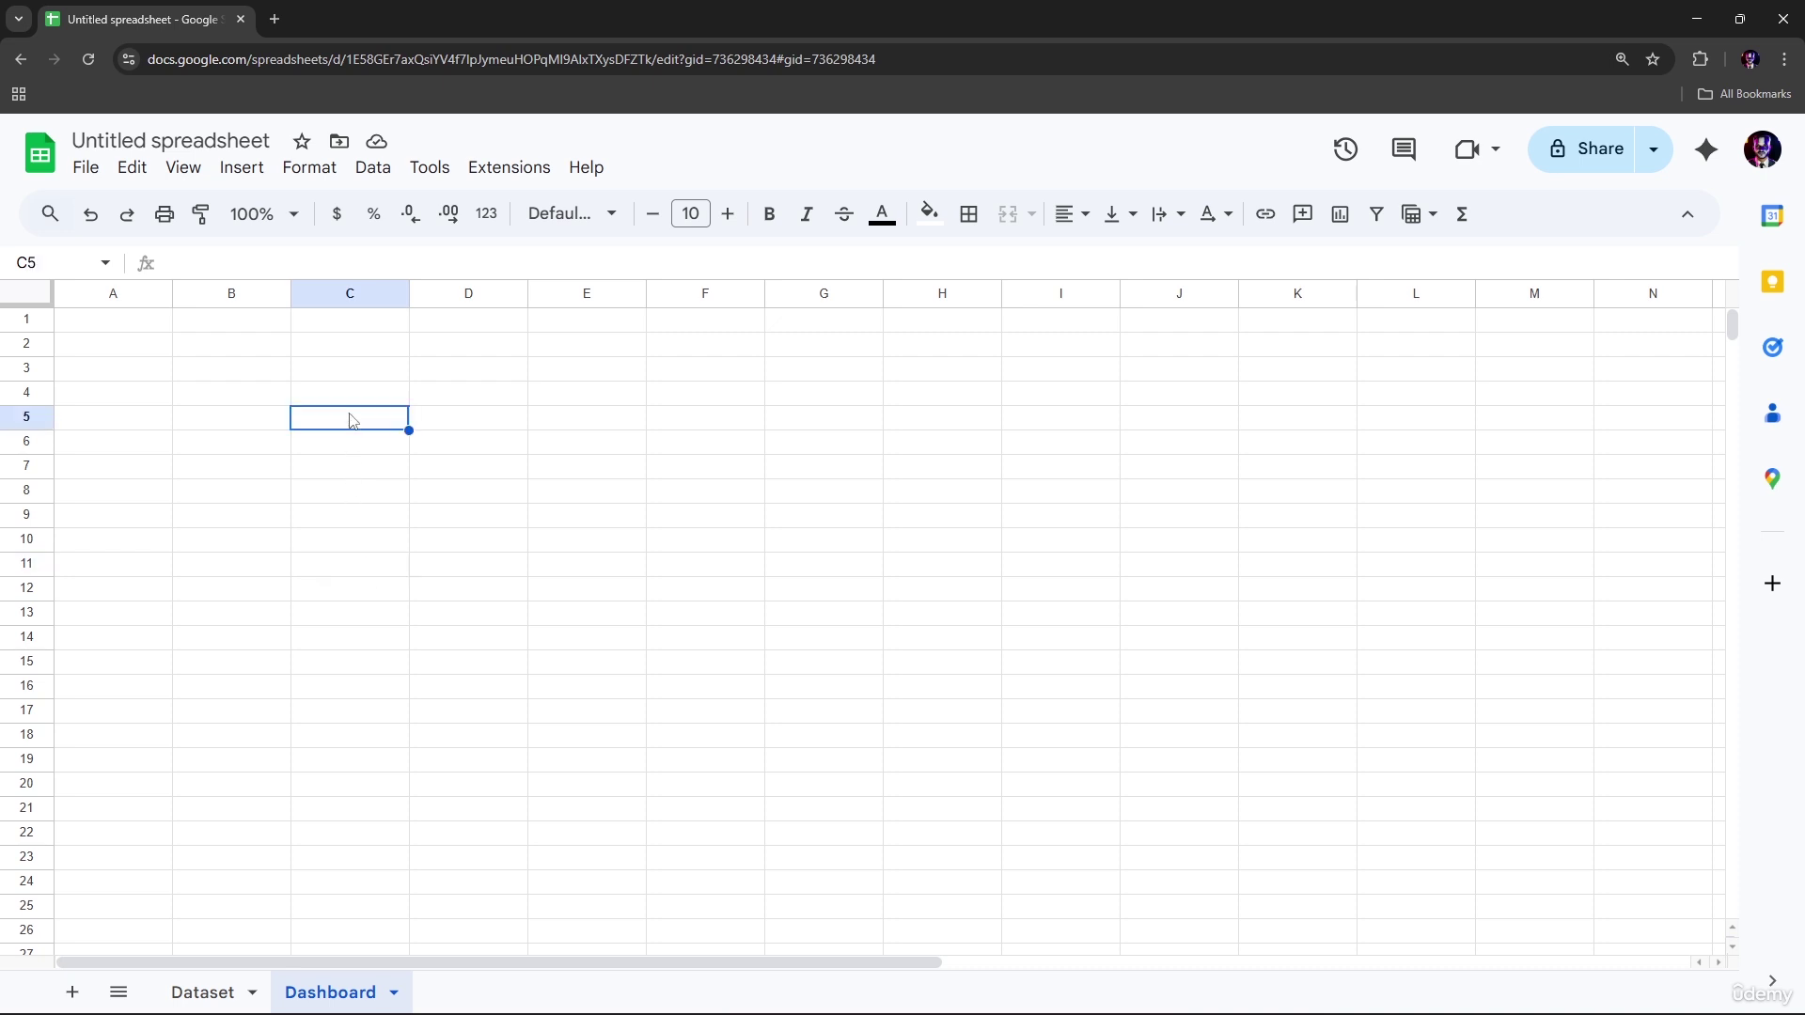
{"action": "type", "text": "Text"}
{"action": "key", "text": "Return"}
{"action": "type", "text": "123"}
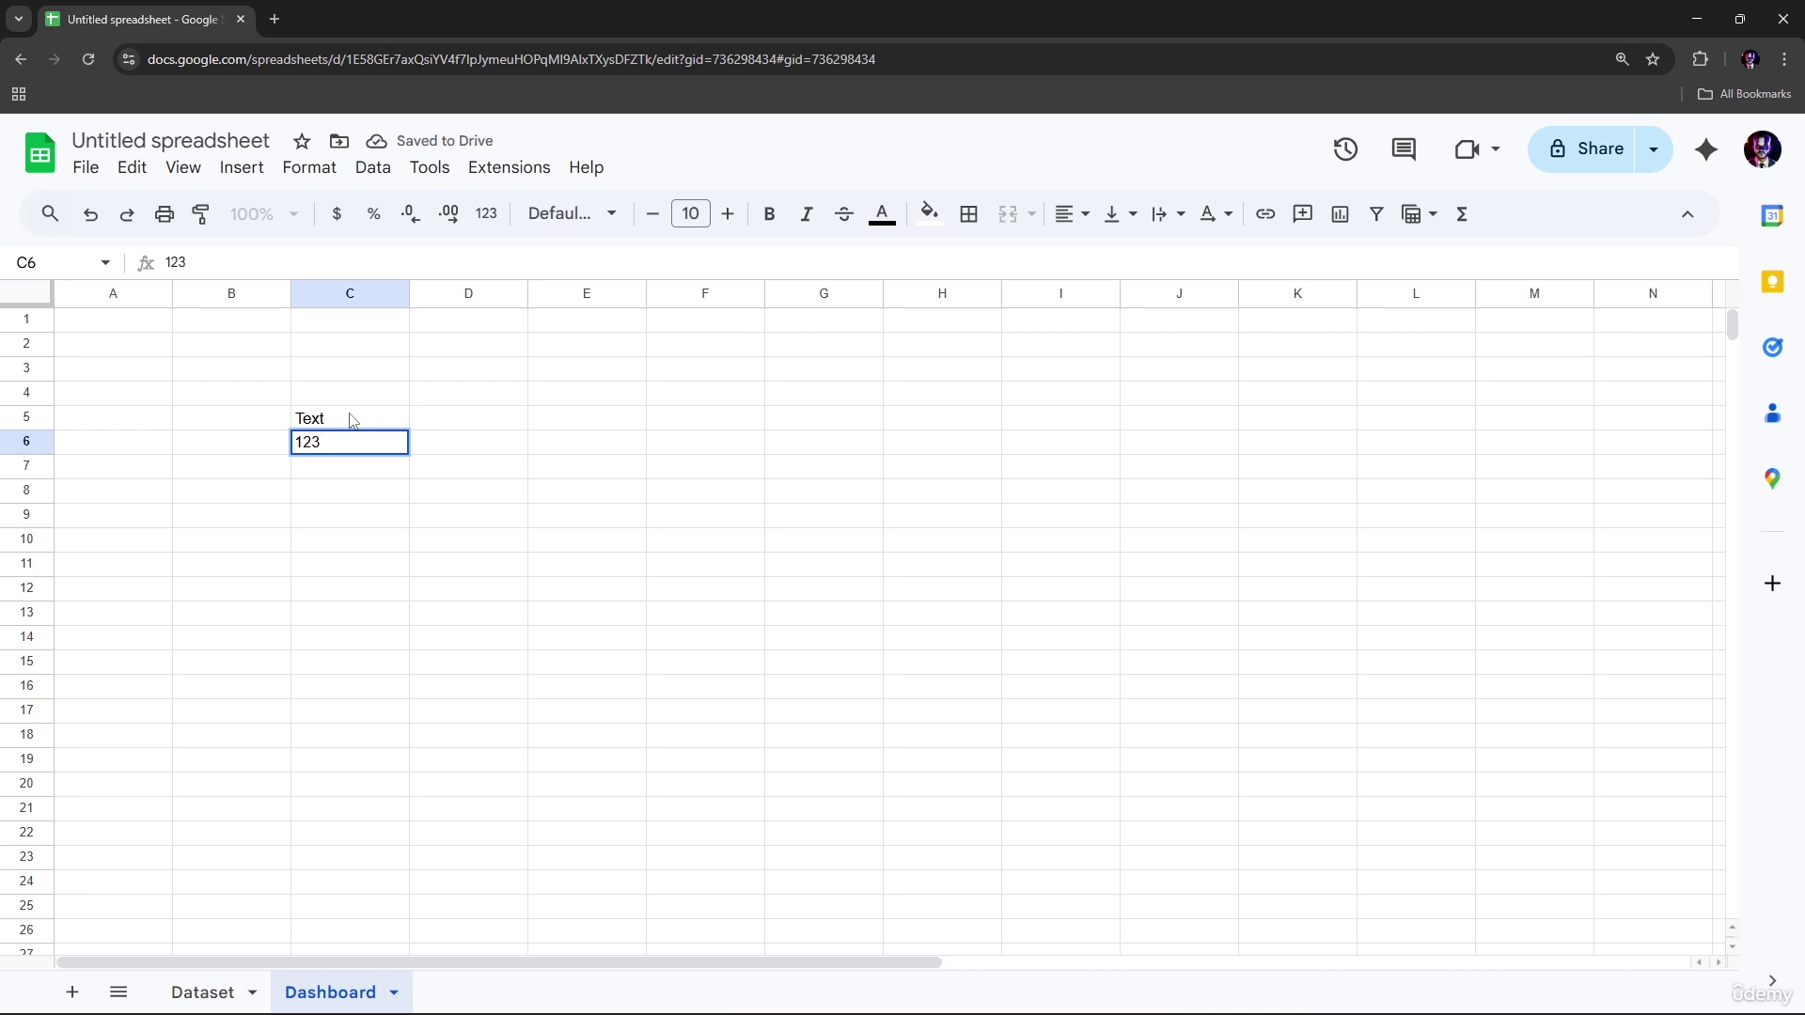
{"action": "key", "text": "Return"}
Enter the formula =SUM(12,10) in cell C7 of the Dashboard sheet
{"action": "type", "text": "="}
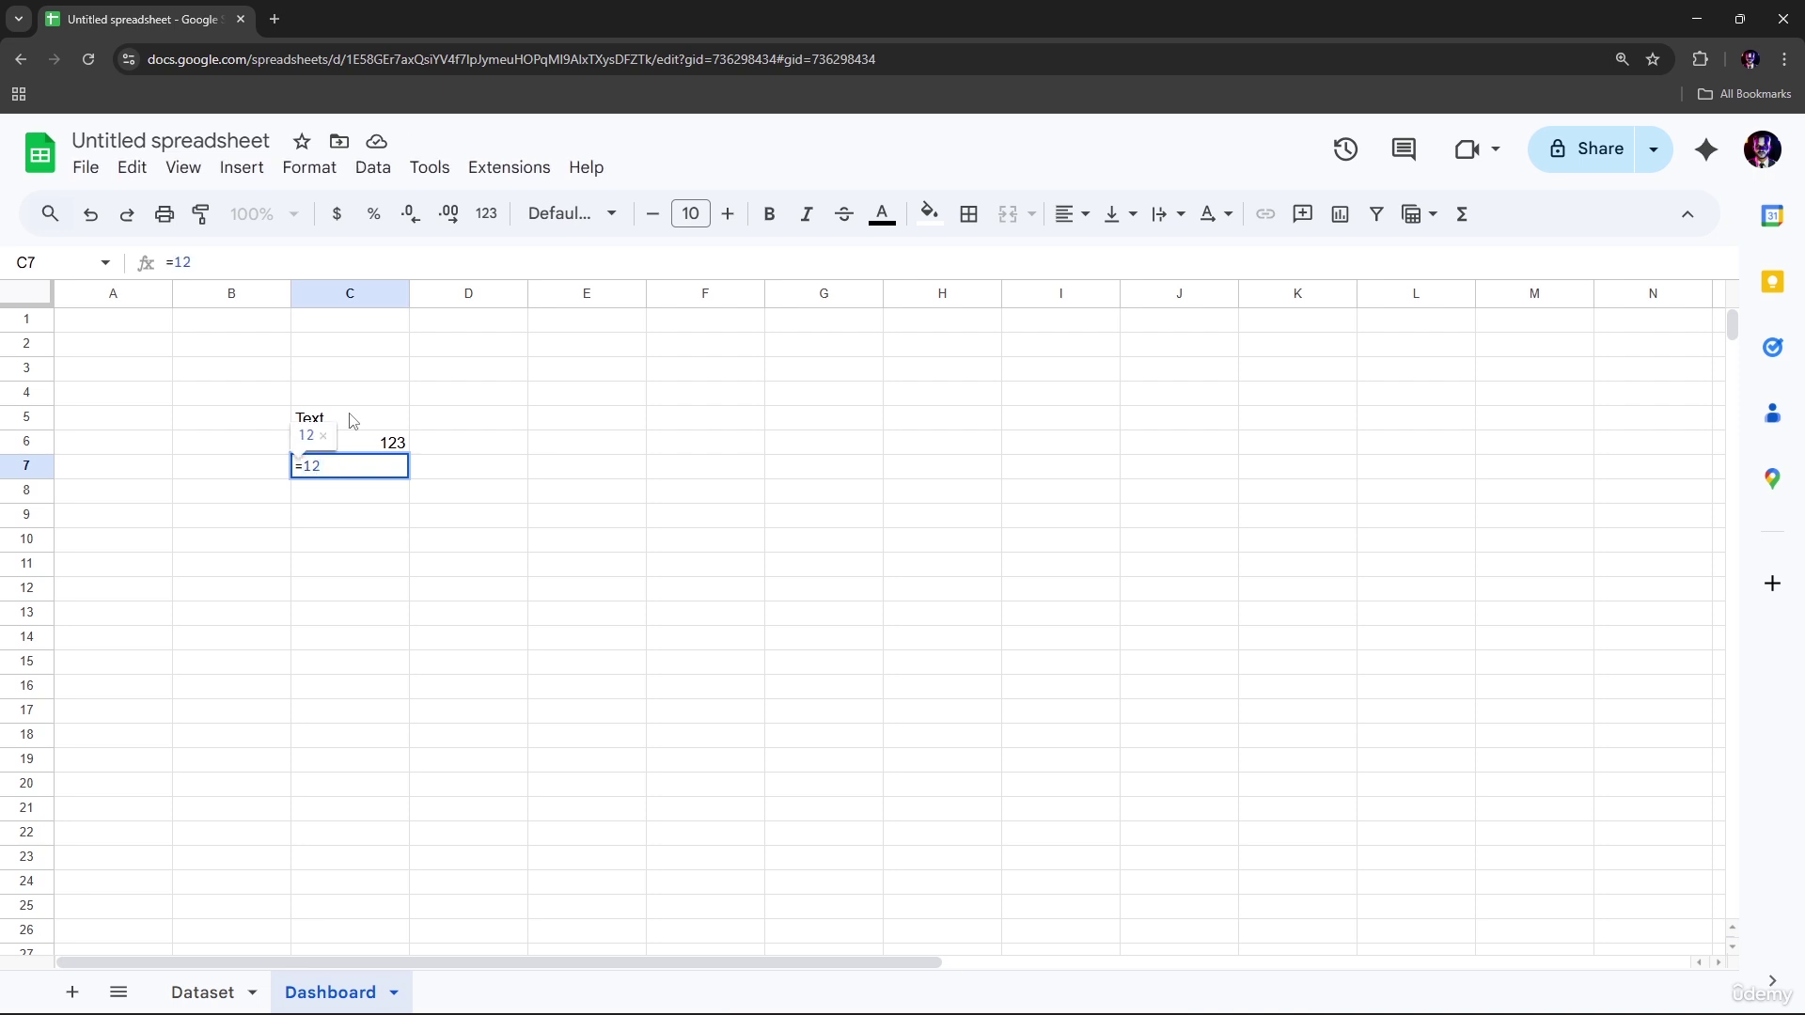
{"action": "type", "text": "su"}
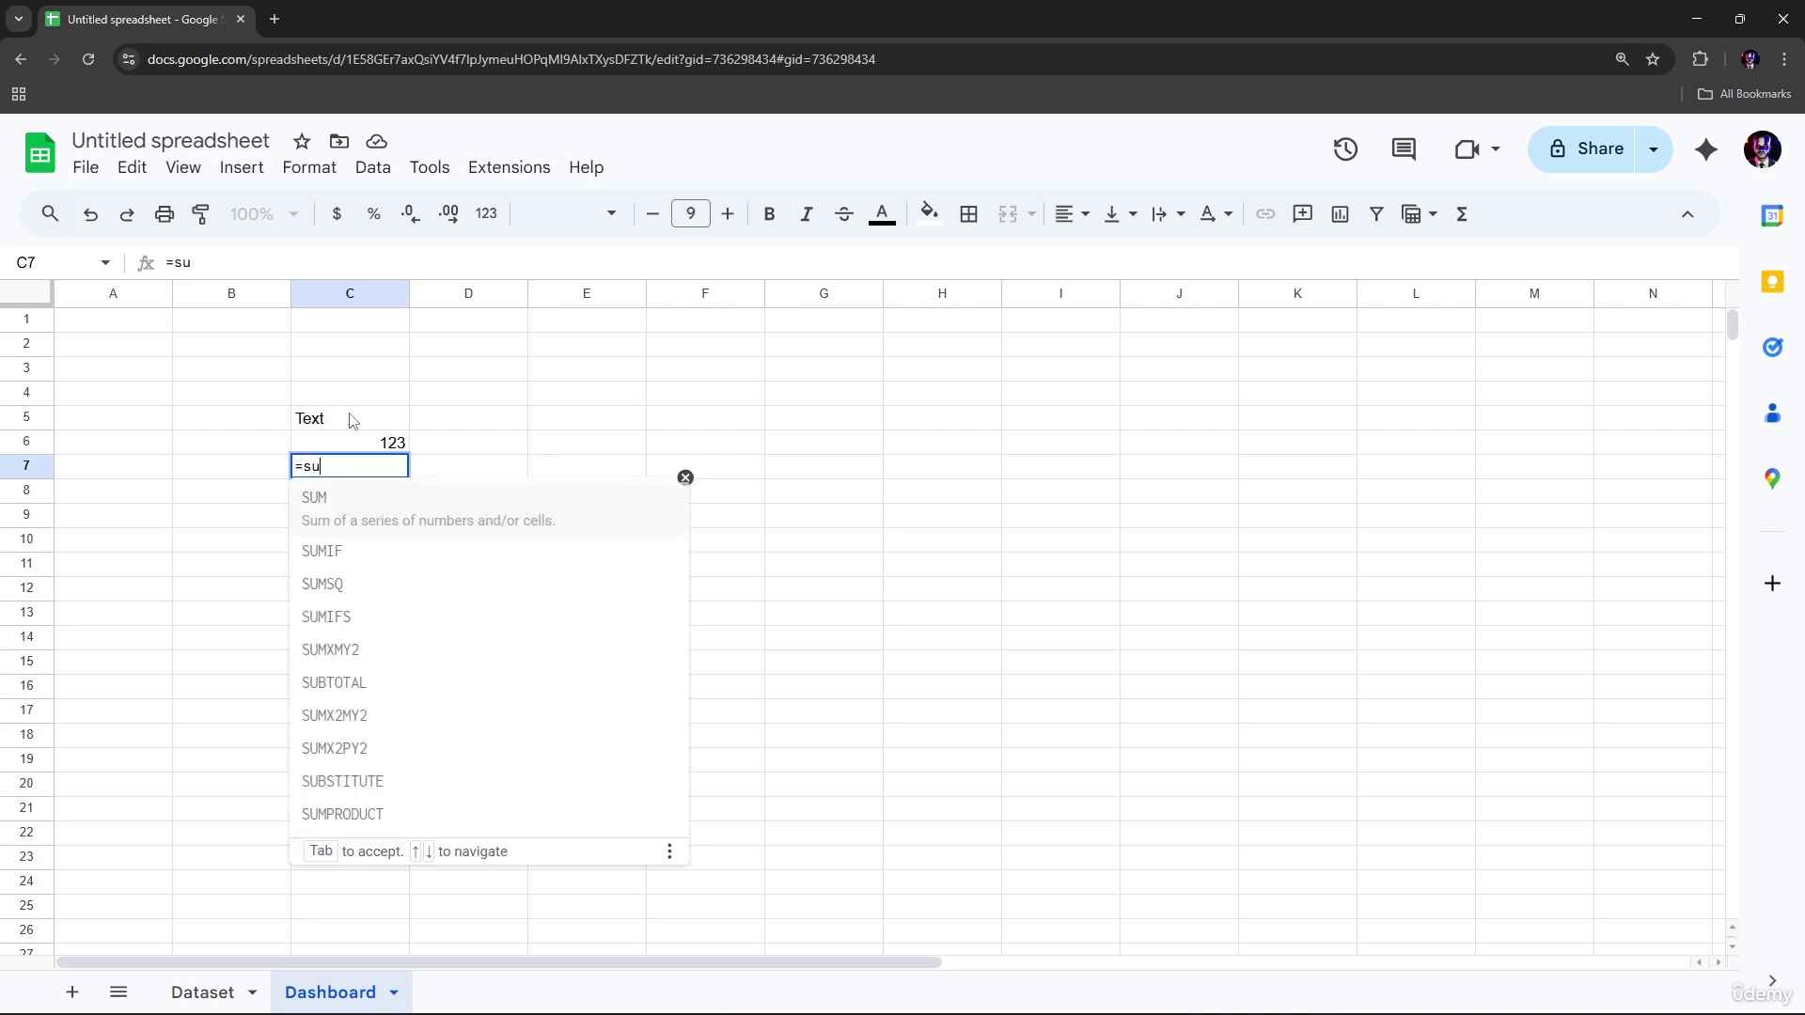
{"action": "type", "text": "m(12"}
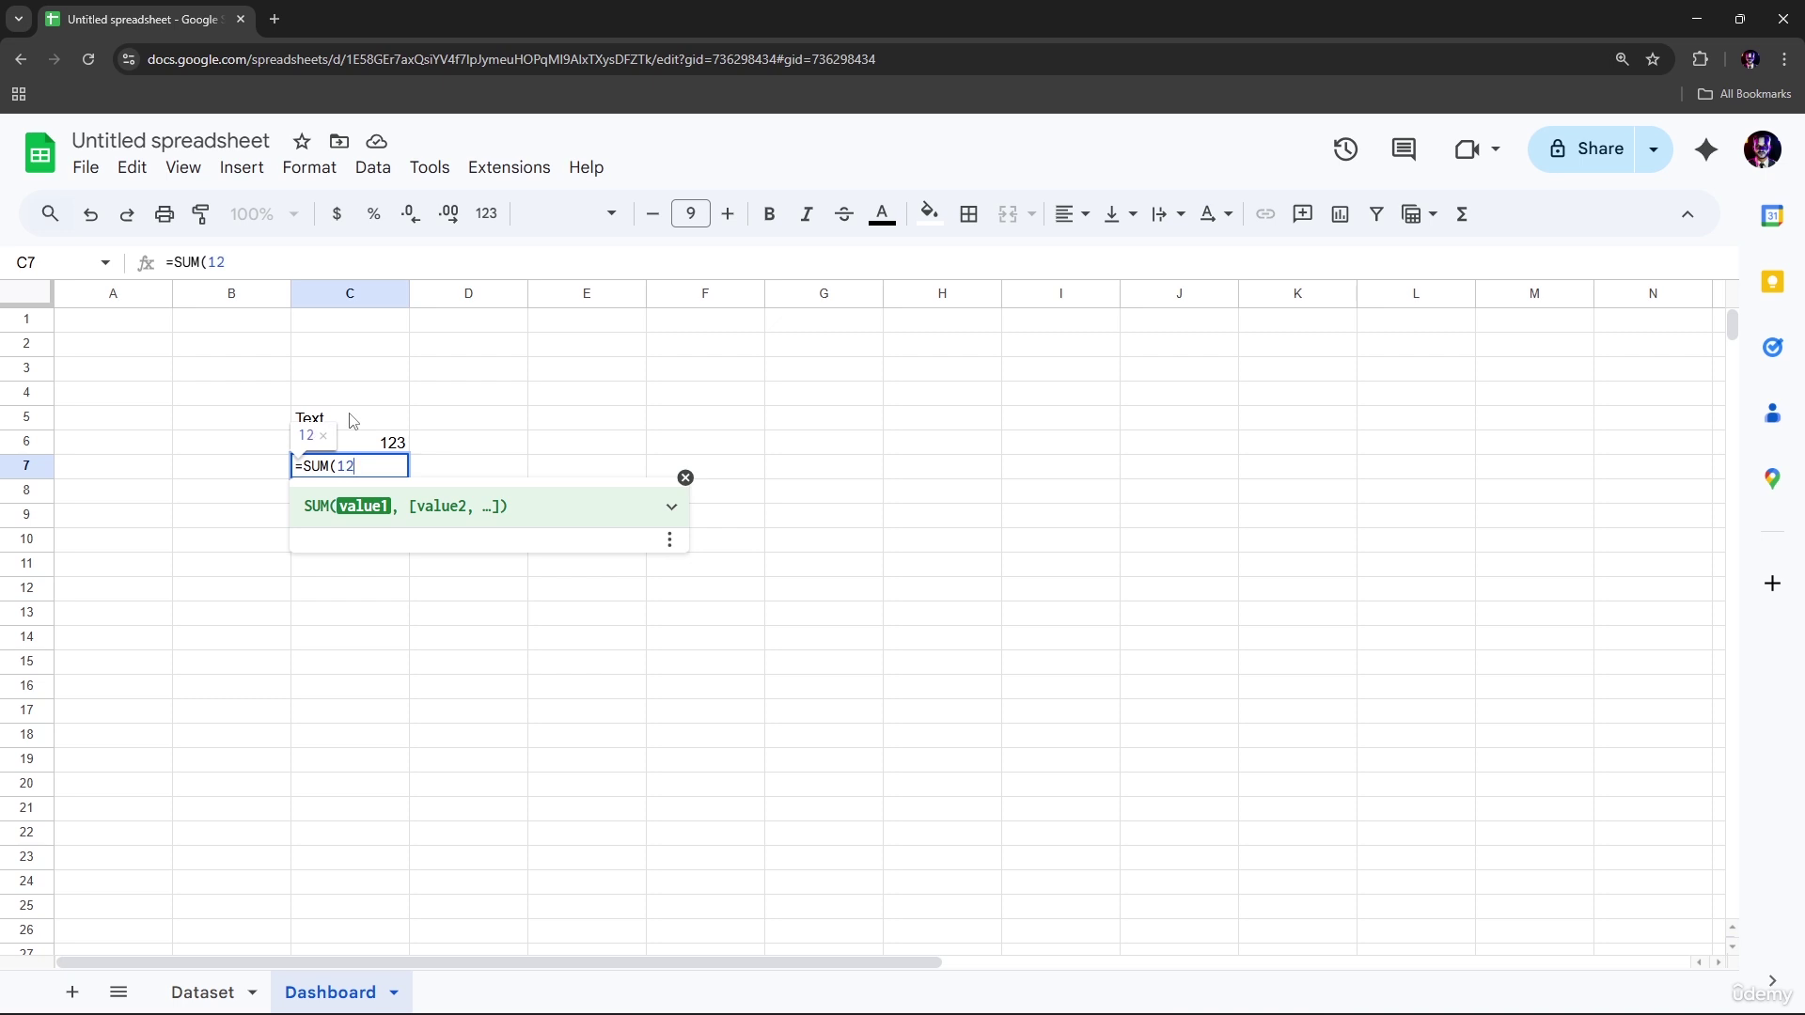
{"action": "type", "text": ",10)"}
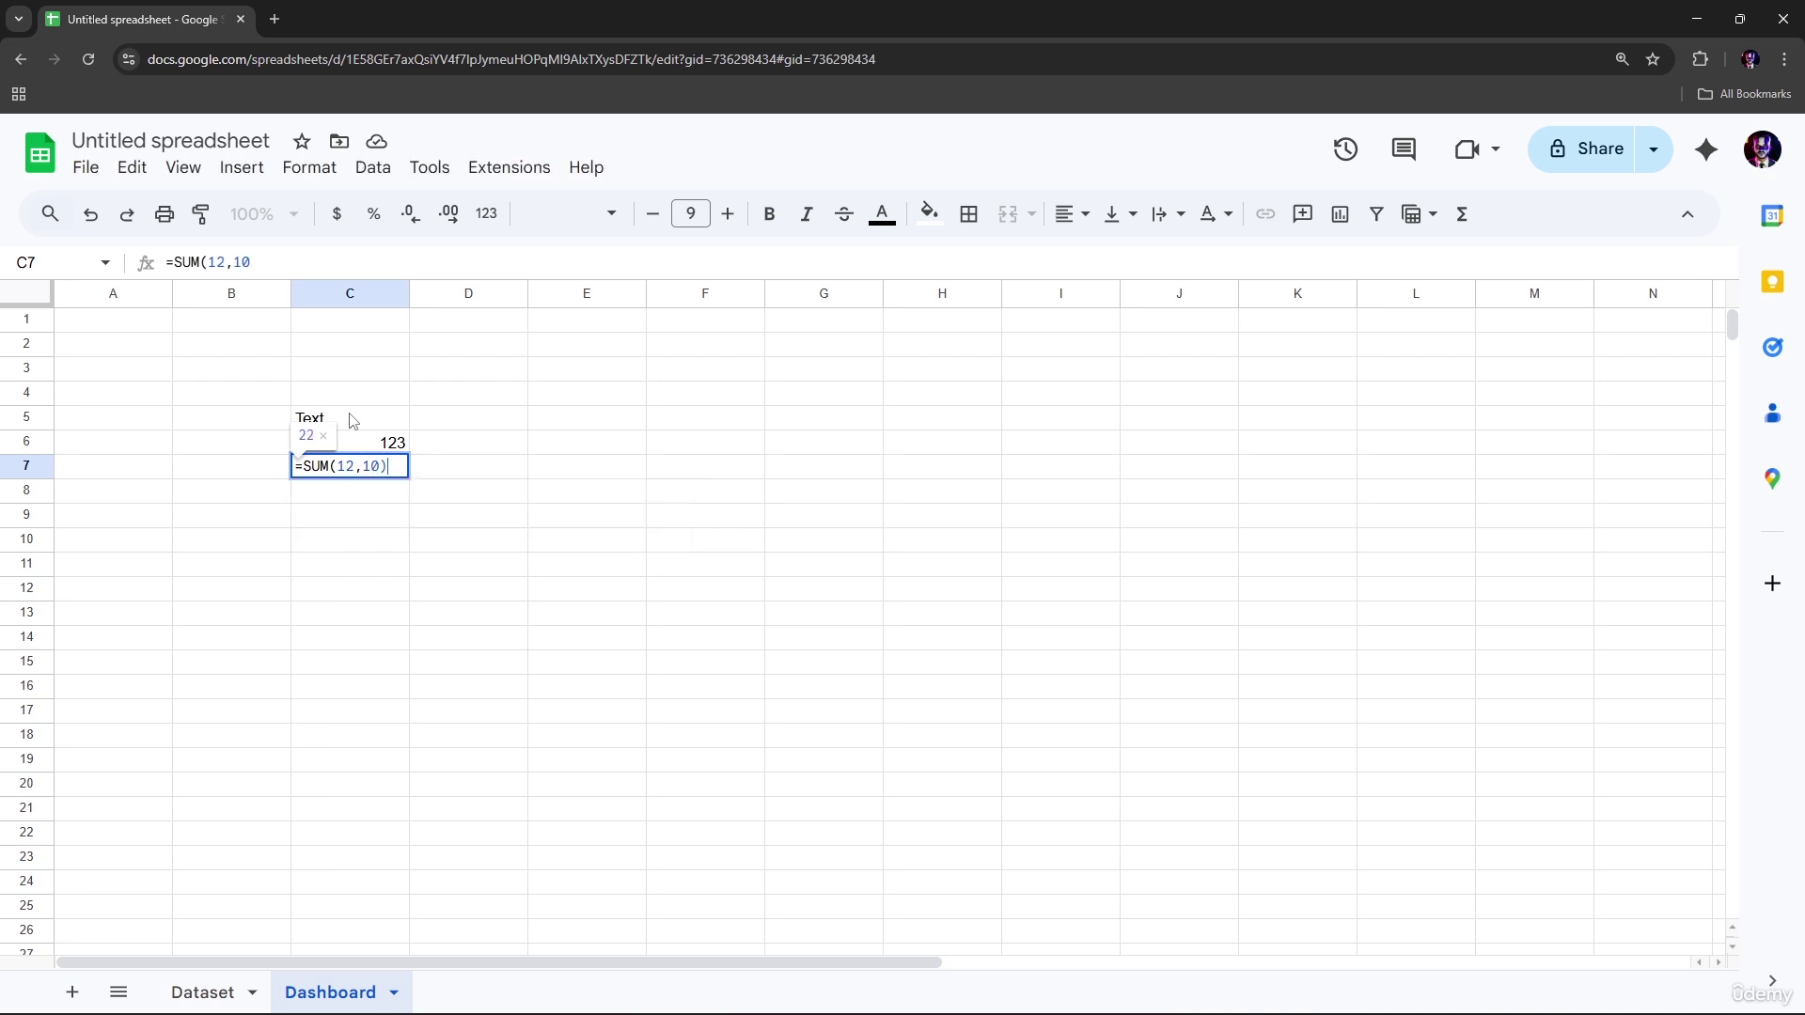
{"action": "type", "text": ")"}
{"action": "key", "text": "Return"}
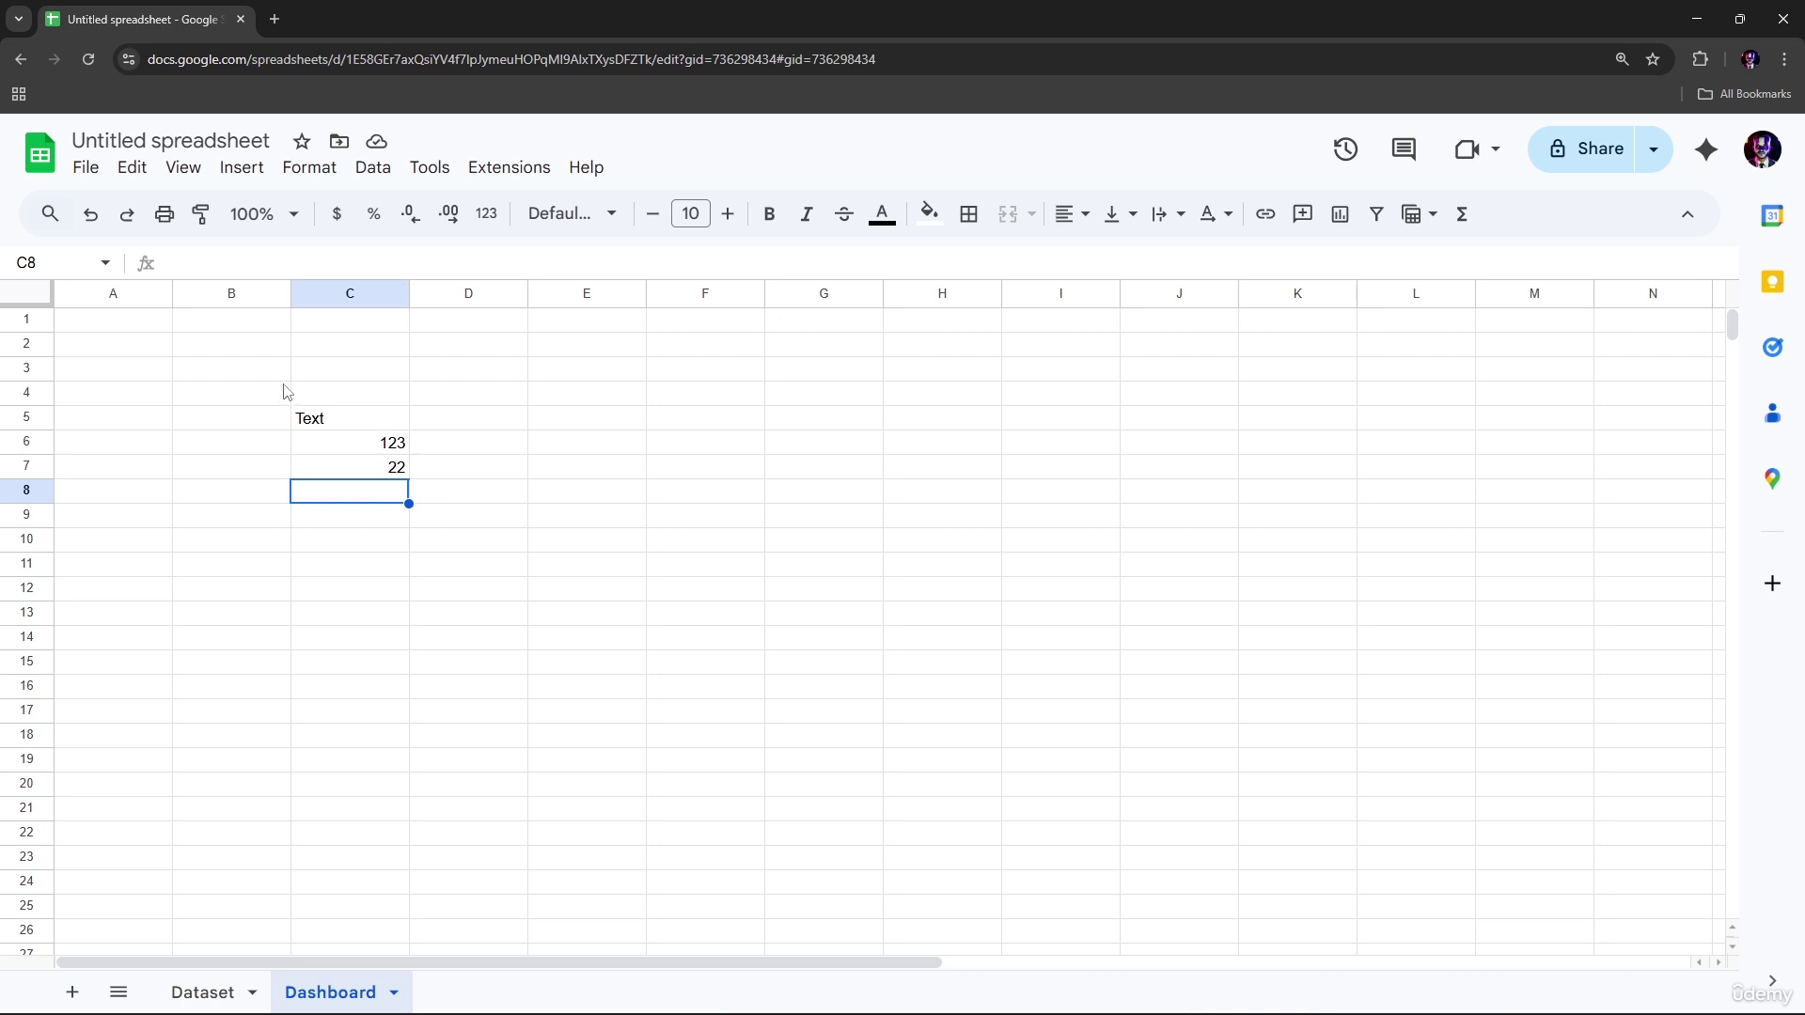
Clear the sample entries from the range B3:C8
{"action": "left_click_drag", "start_coordinate": [282, 376], "coordinate": [407, 491]}
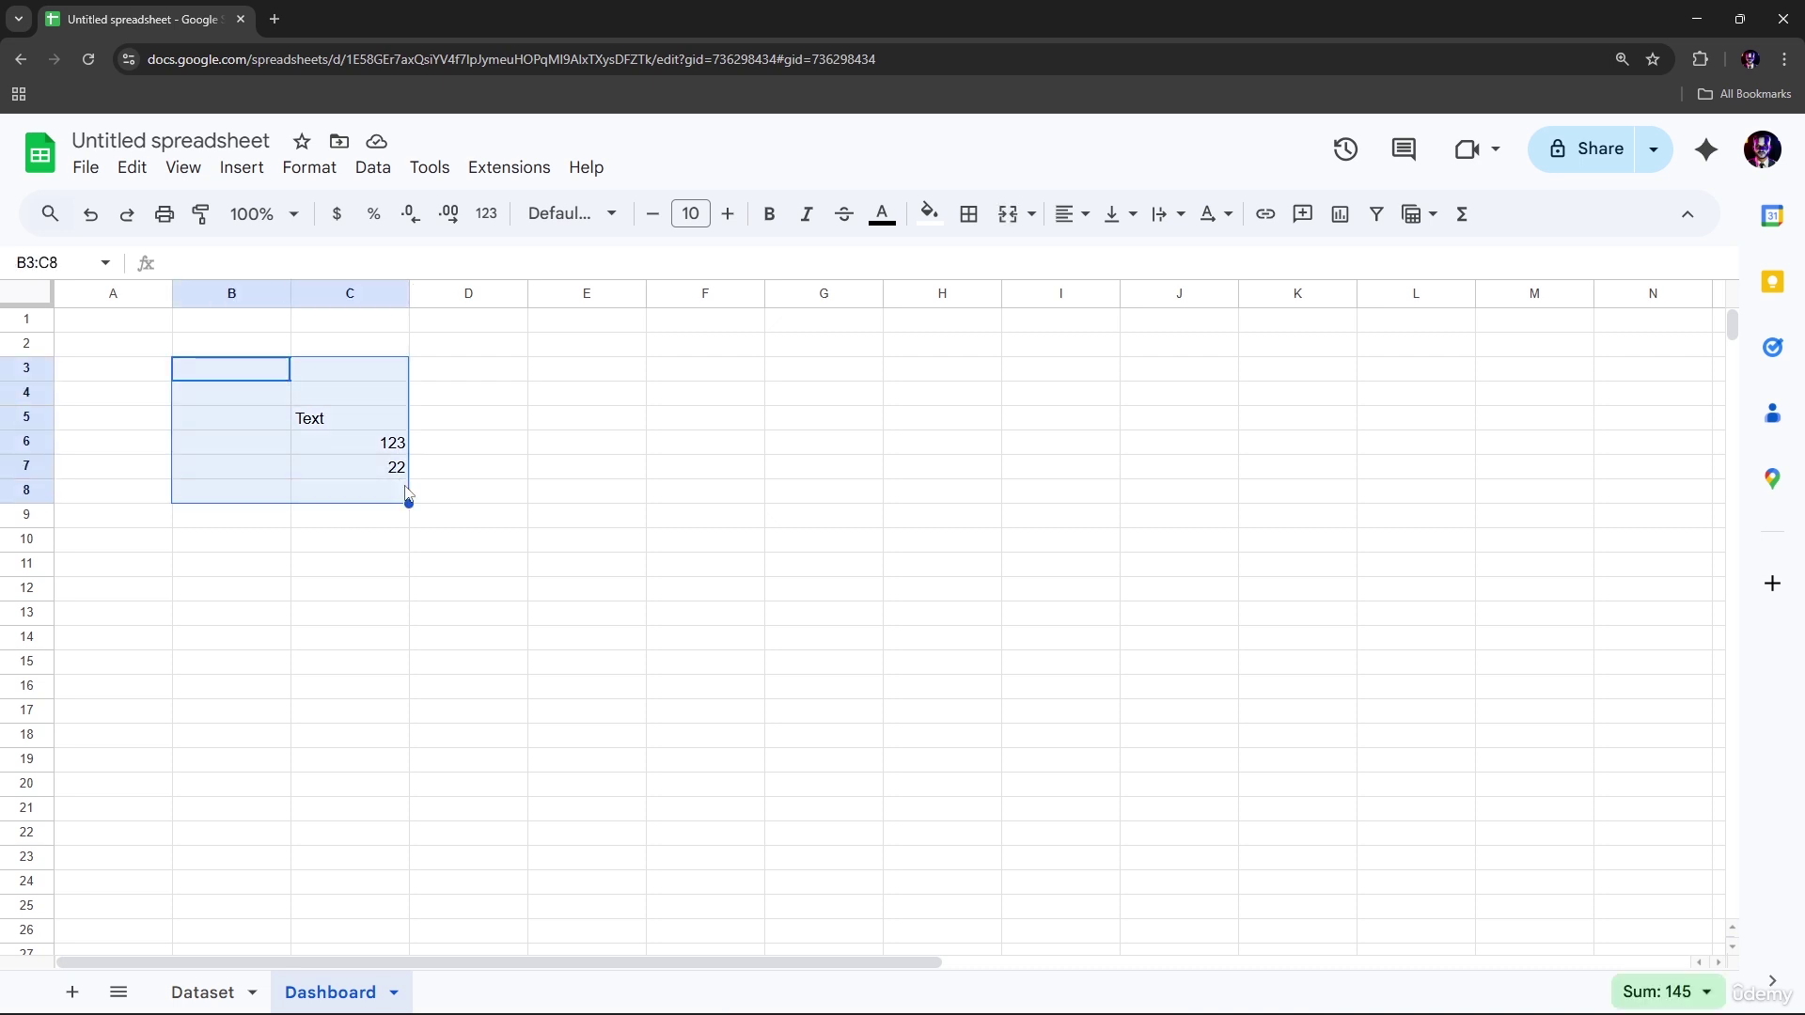
{"action": "key", "text": "Delete"}
{"action": "left_click", "coordinate": [418, 539]}
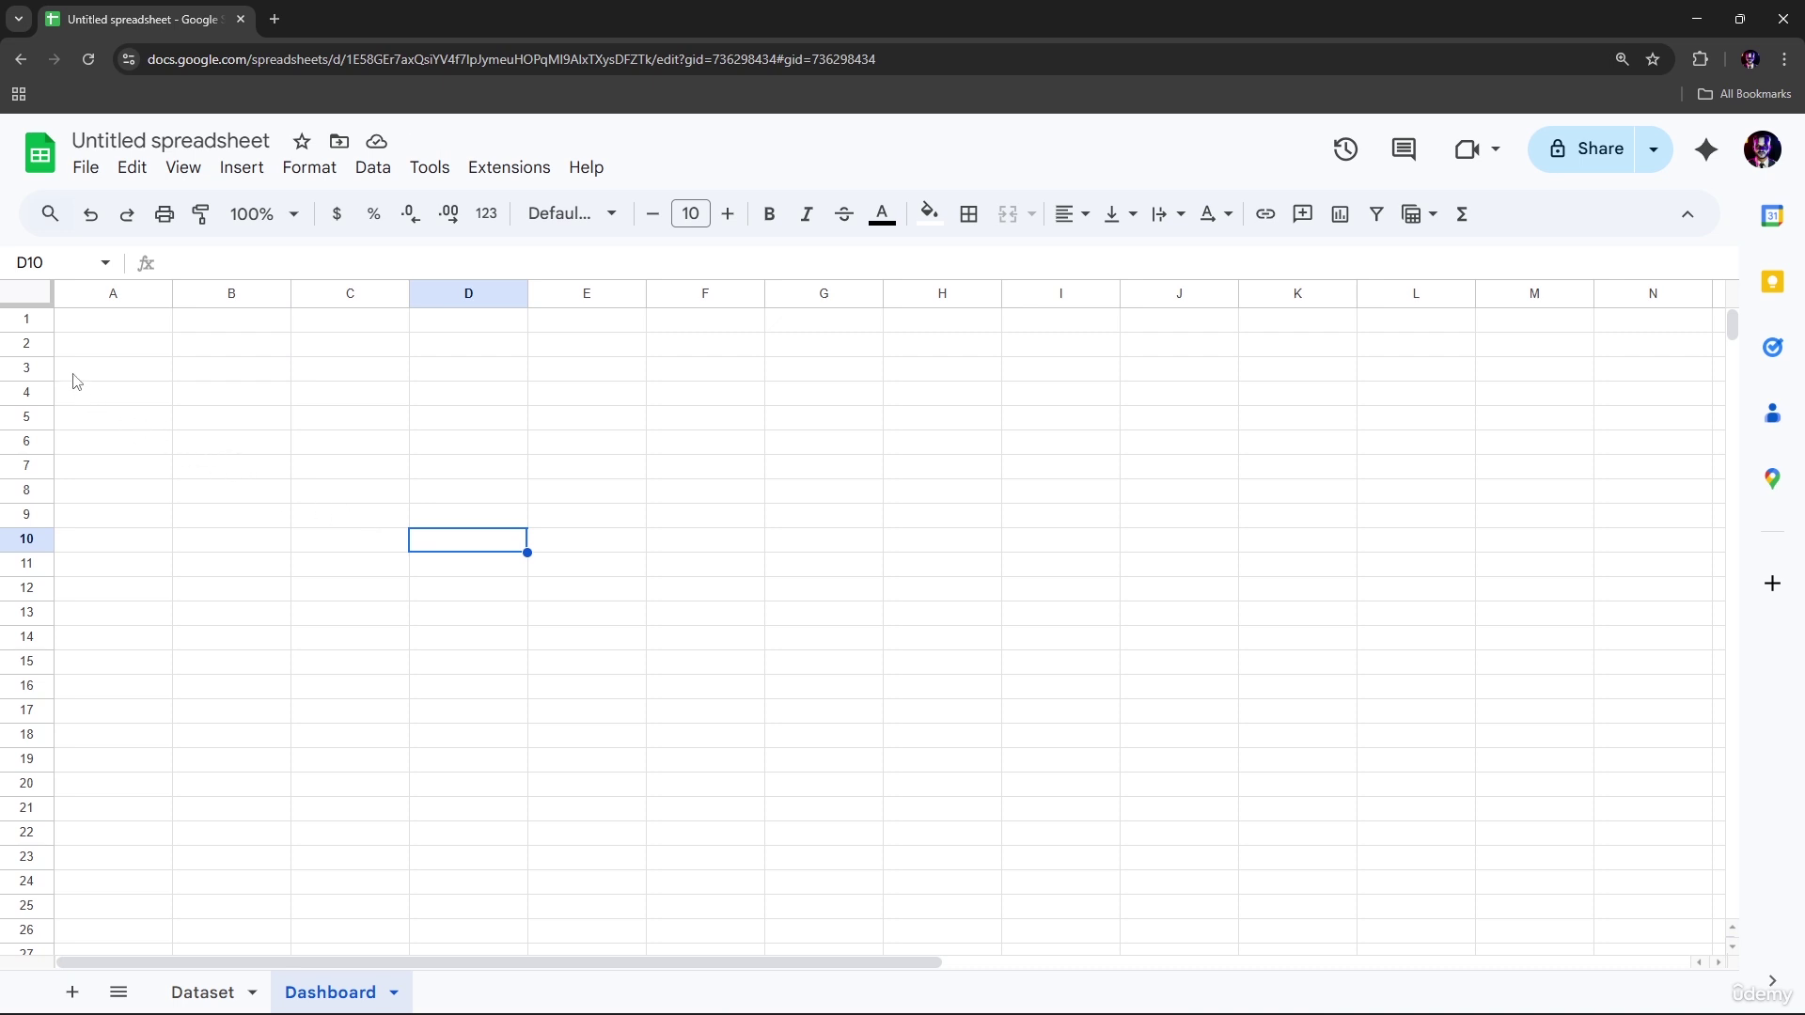
Enter the column headers Product, Category and Units Sold in cells A1 to C1
{"action": "left_click", "coordinate": [87, 328]}
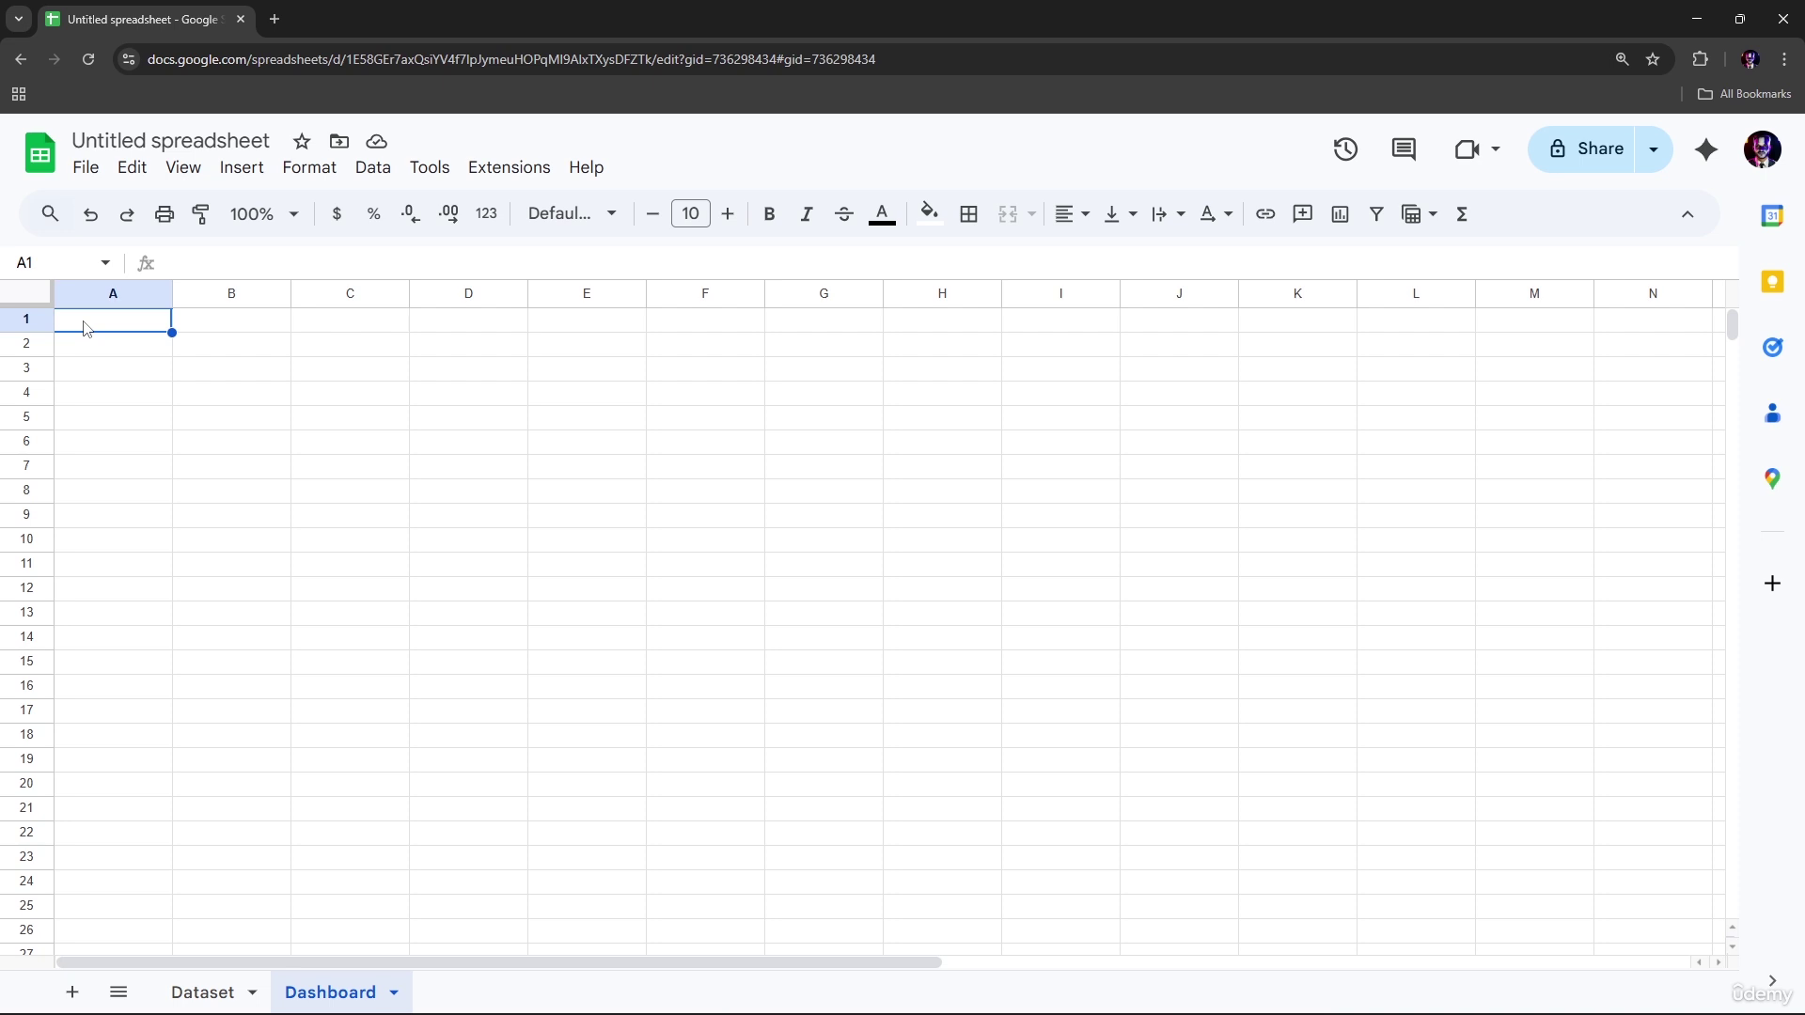
{"action": "type", "text": "Product"}
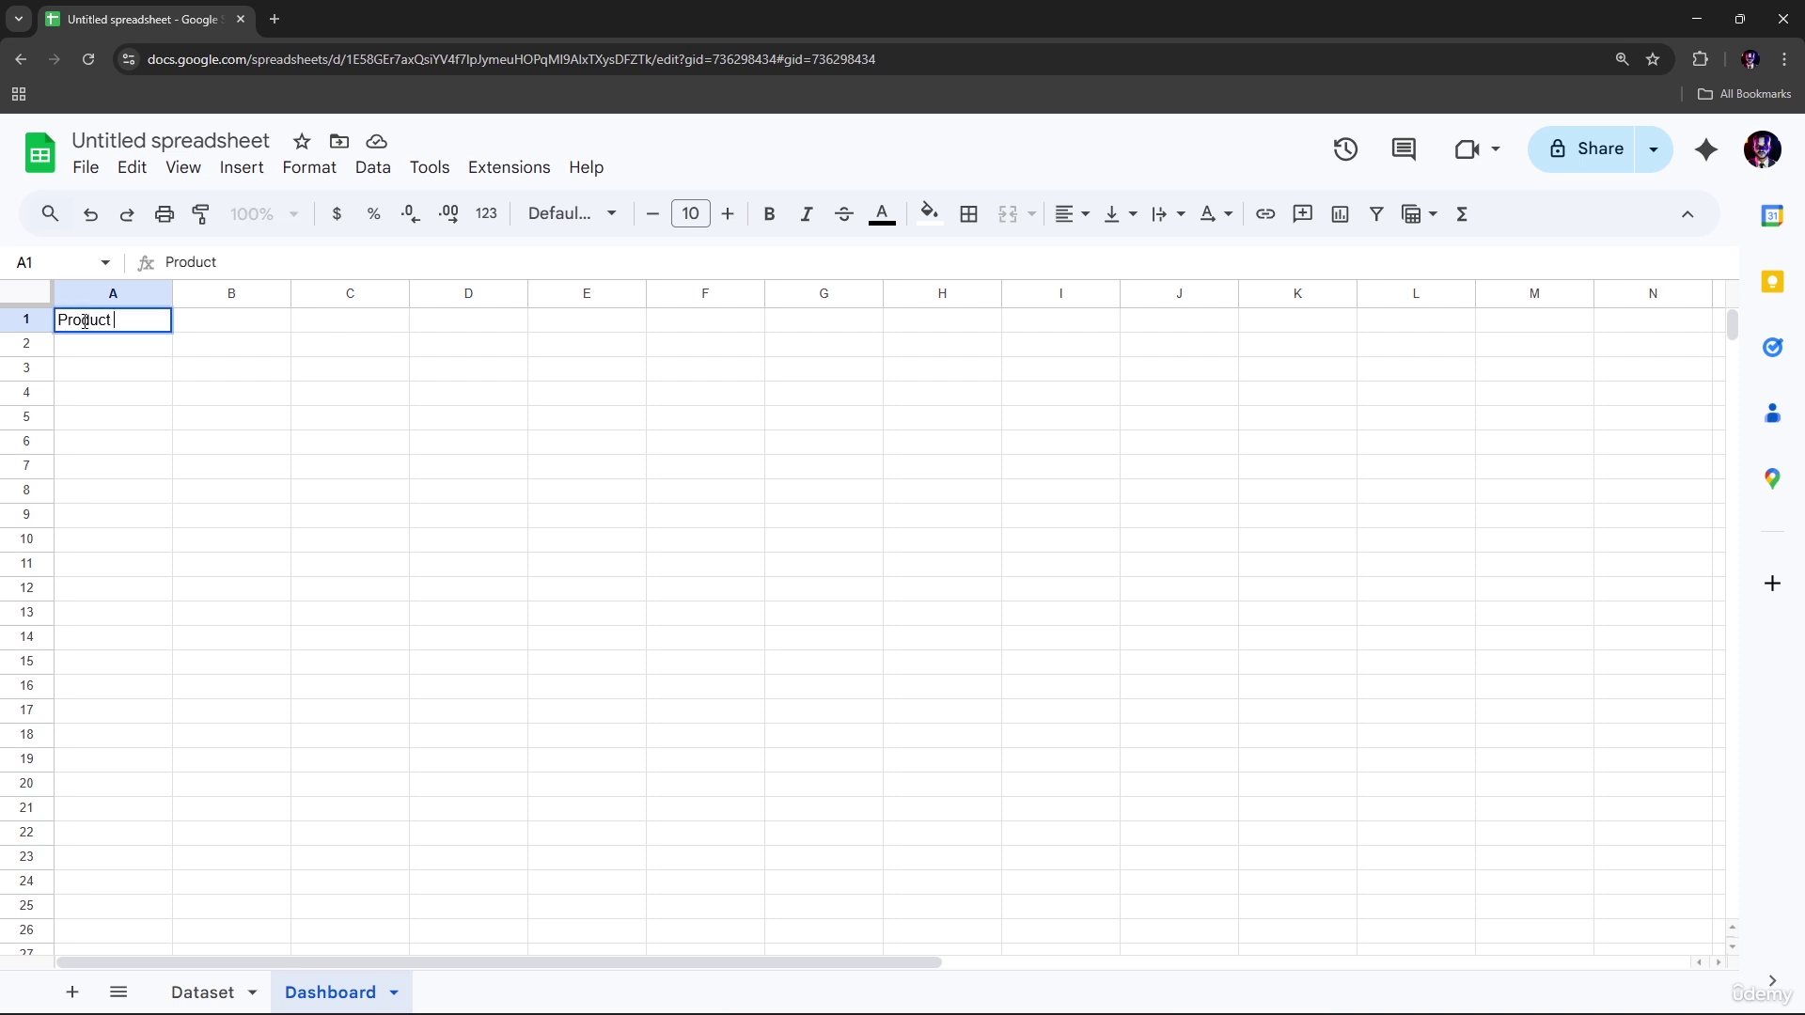
{"action": "key", "text": "Tab"}
{"action": "type", "text": "C"}
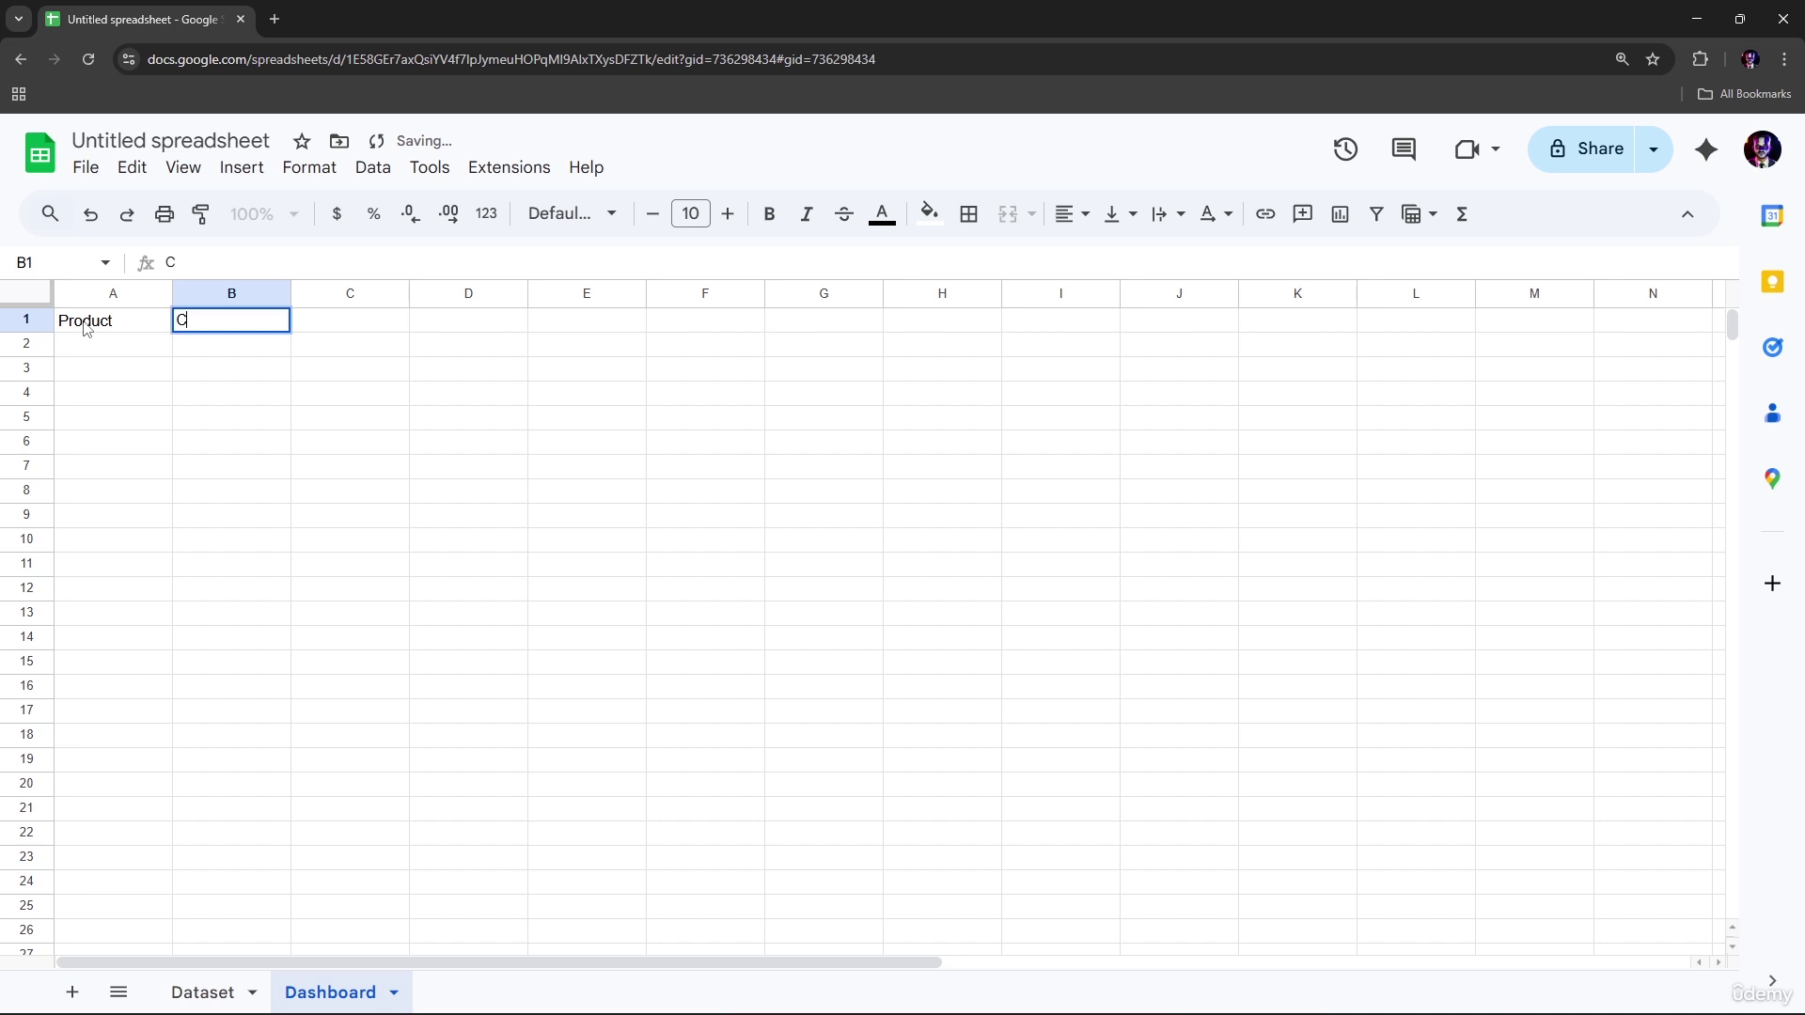
{"action": "type", "text": "ategory"}
{"action": "key", "text": "Tab"}
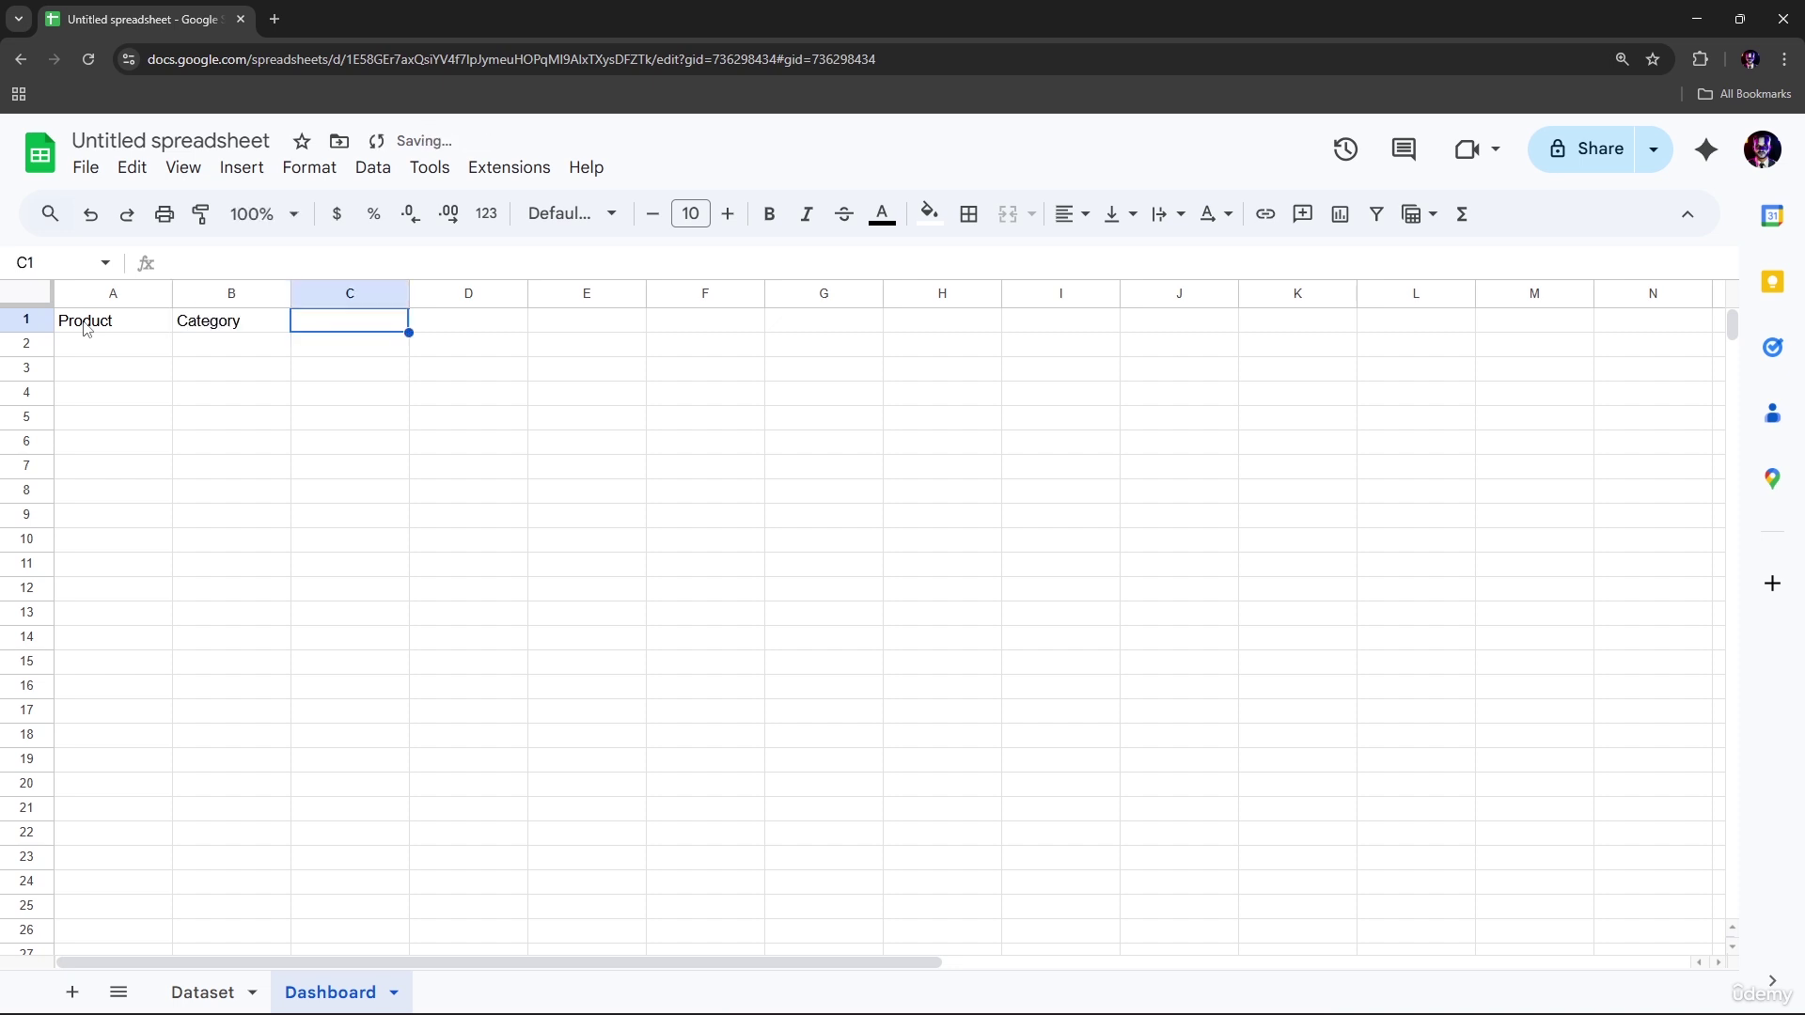
{"action": "type", "text": "Units "}
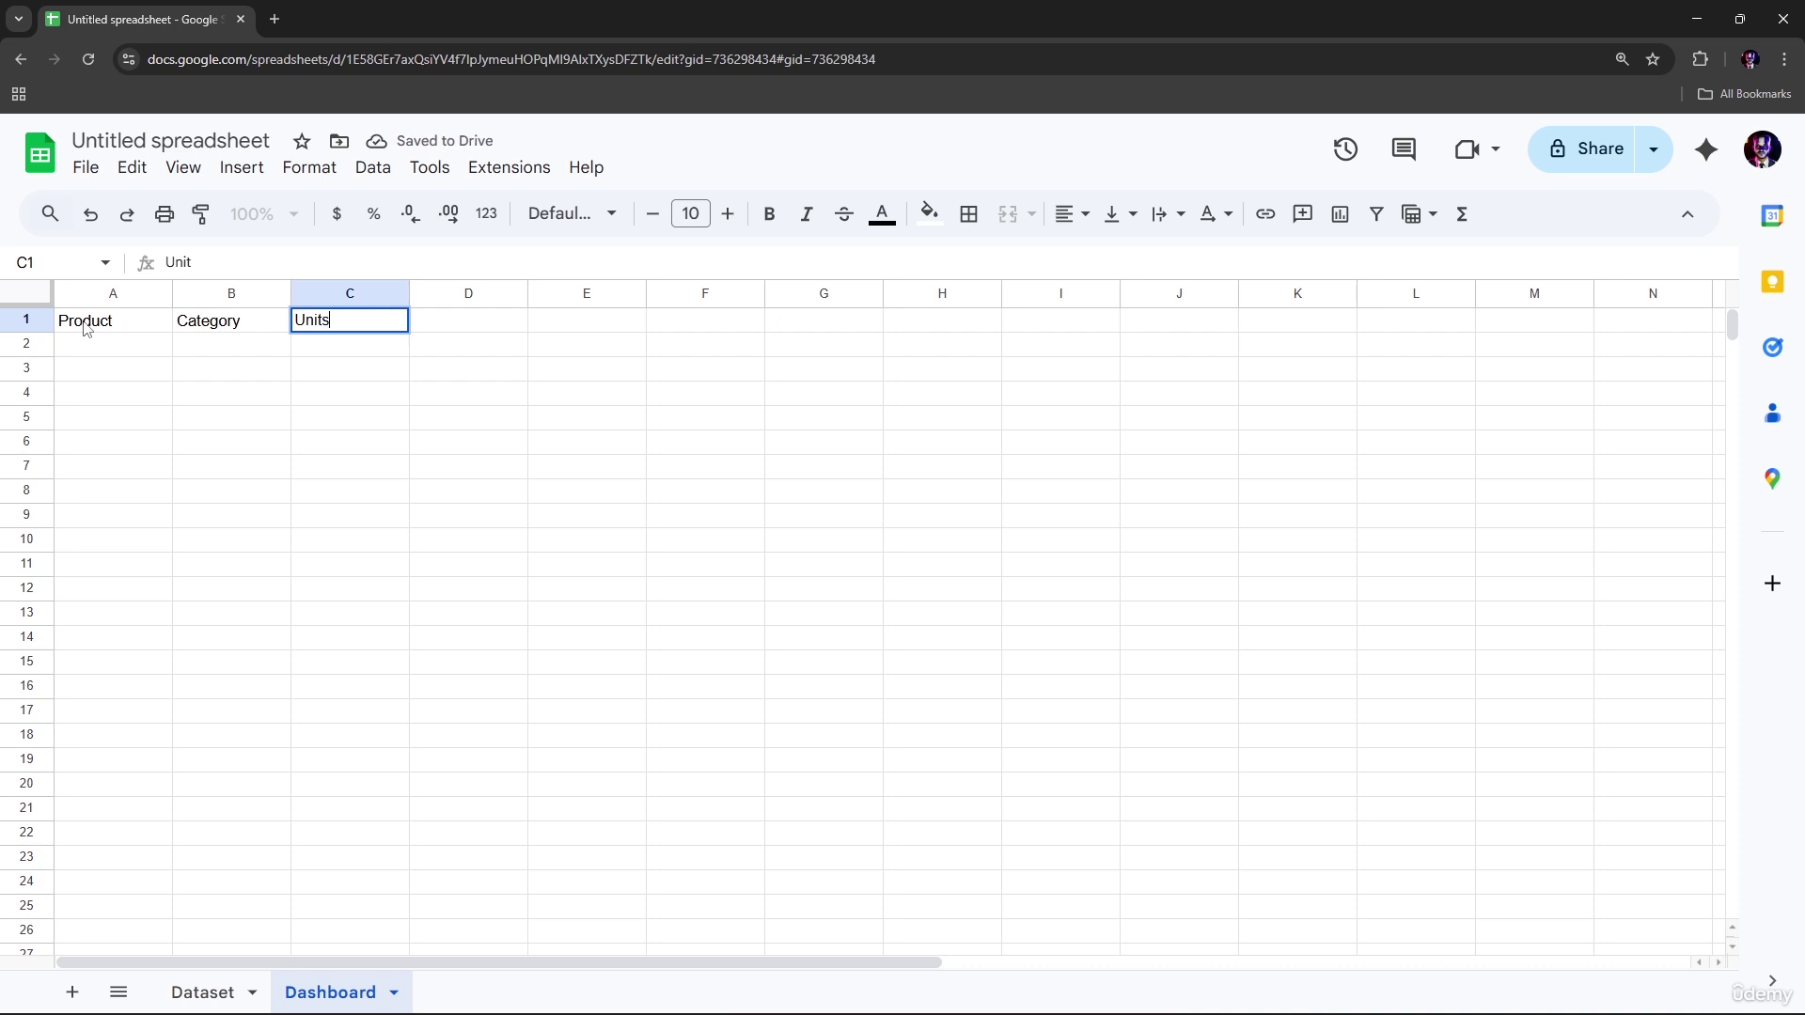
{"action": "type", "text": "Sold"}
{"action": "key", "text": "Tab"}
Add the column headers Price in cell D1 and Total Revenue in cell E1
{"action": "type", "text": "Un"}
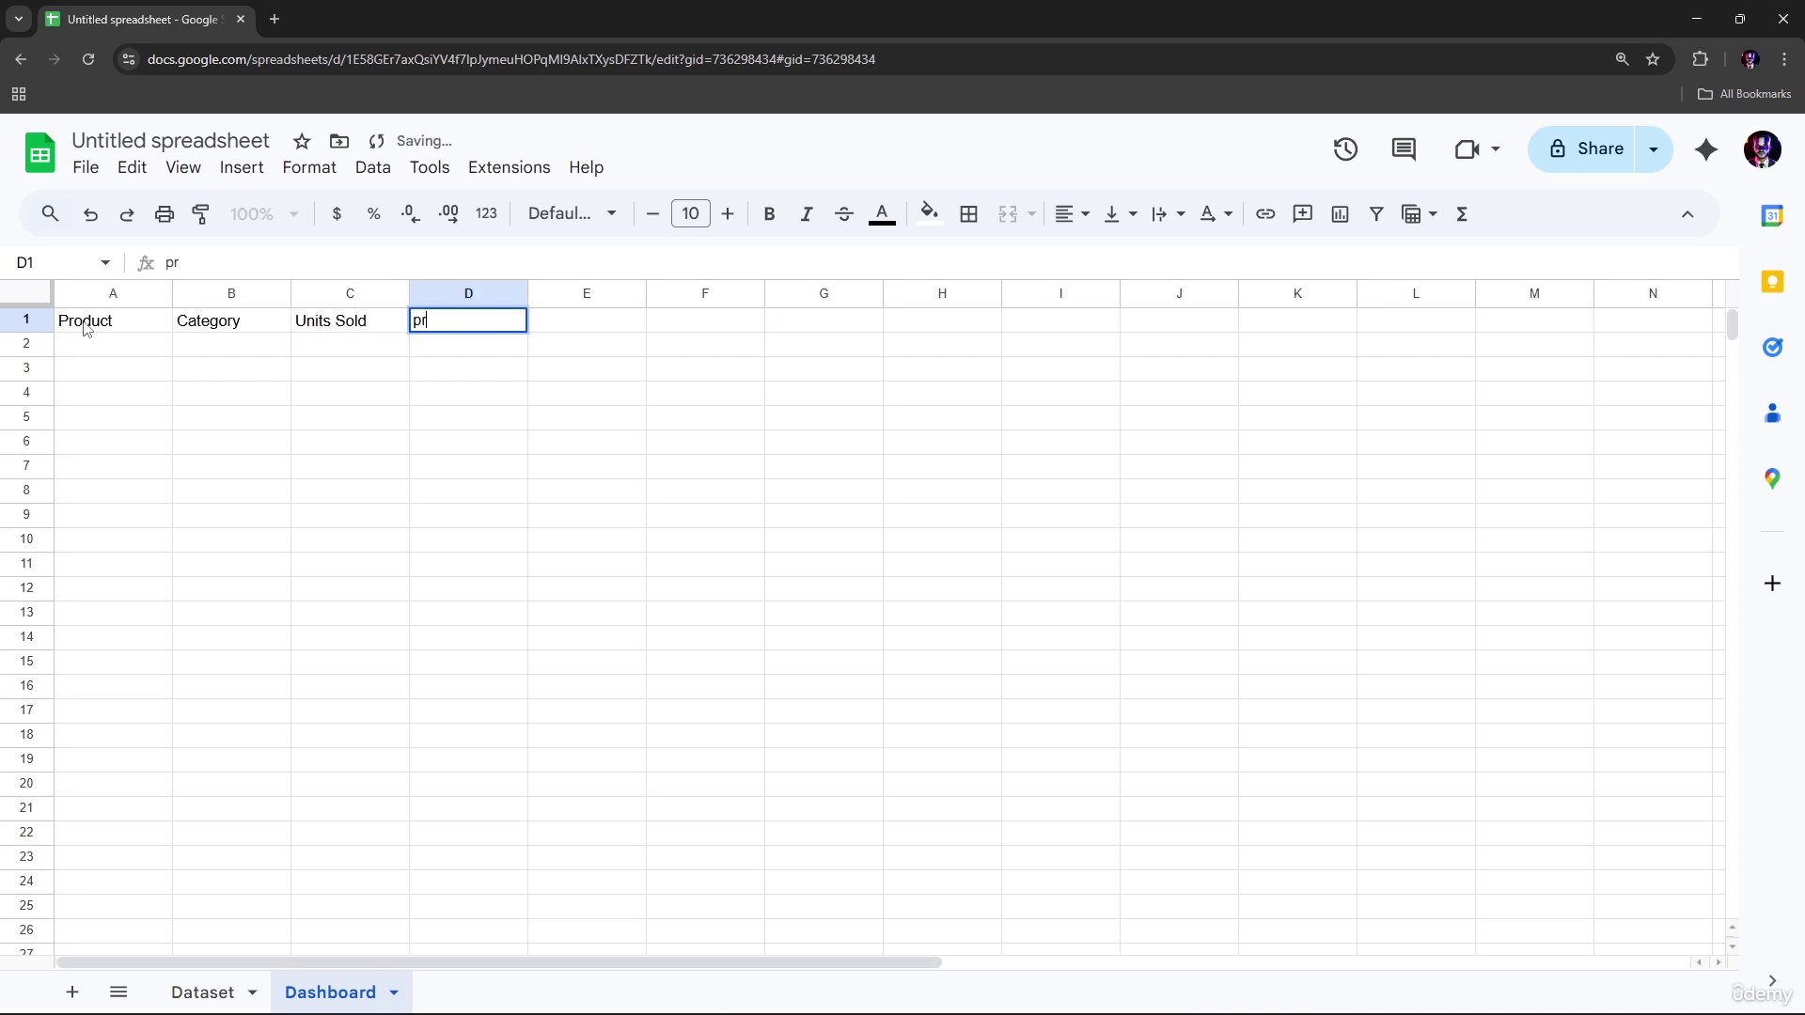
{"action": "key", "text": "BackSpace"}
{"action": "key", "text": "BackSpace"}
{"action": "type", "text": "Pric"}
{"action": "key", "text": "BackSpace"}
{"action": "key", "text": "BackSpace"}
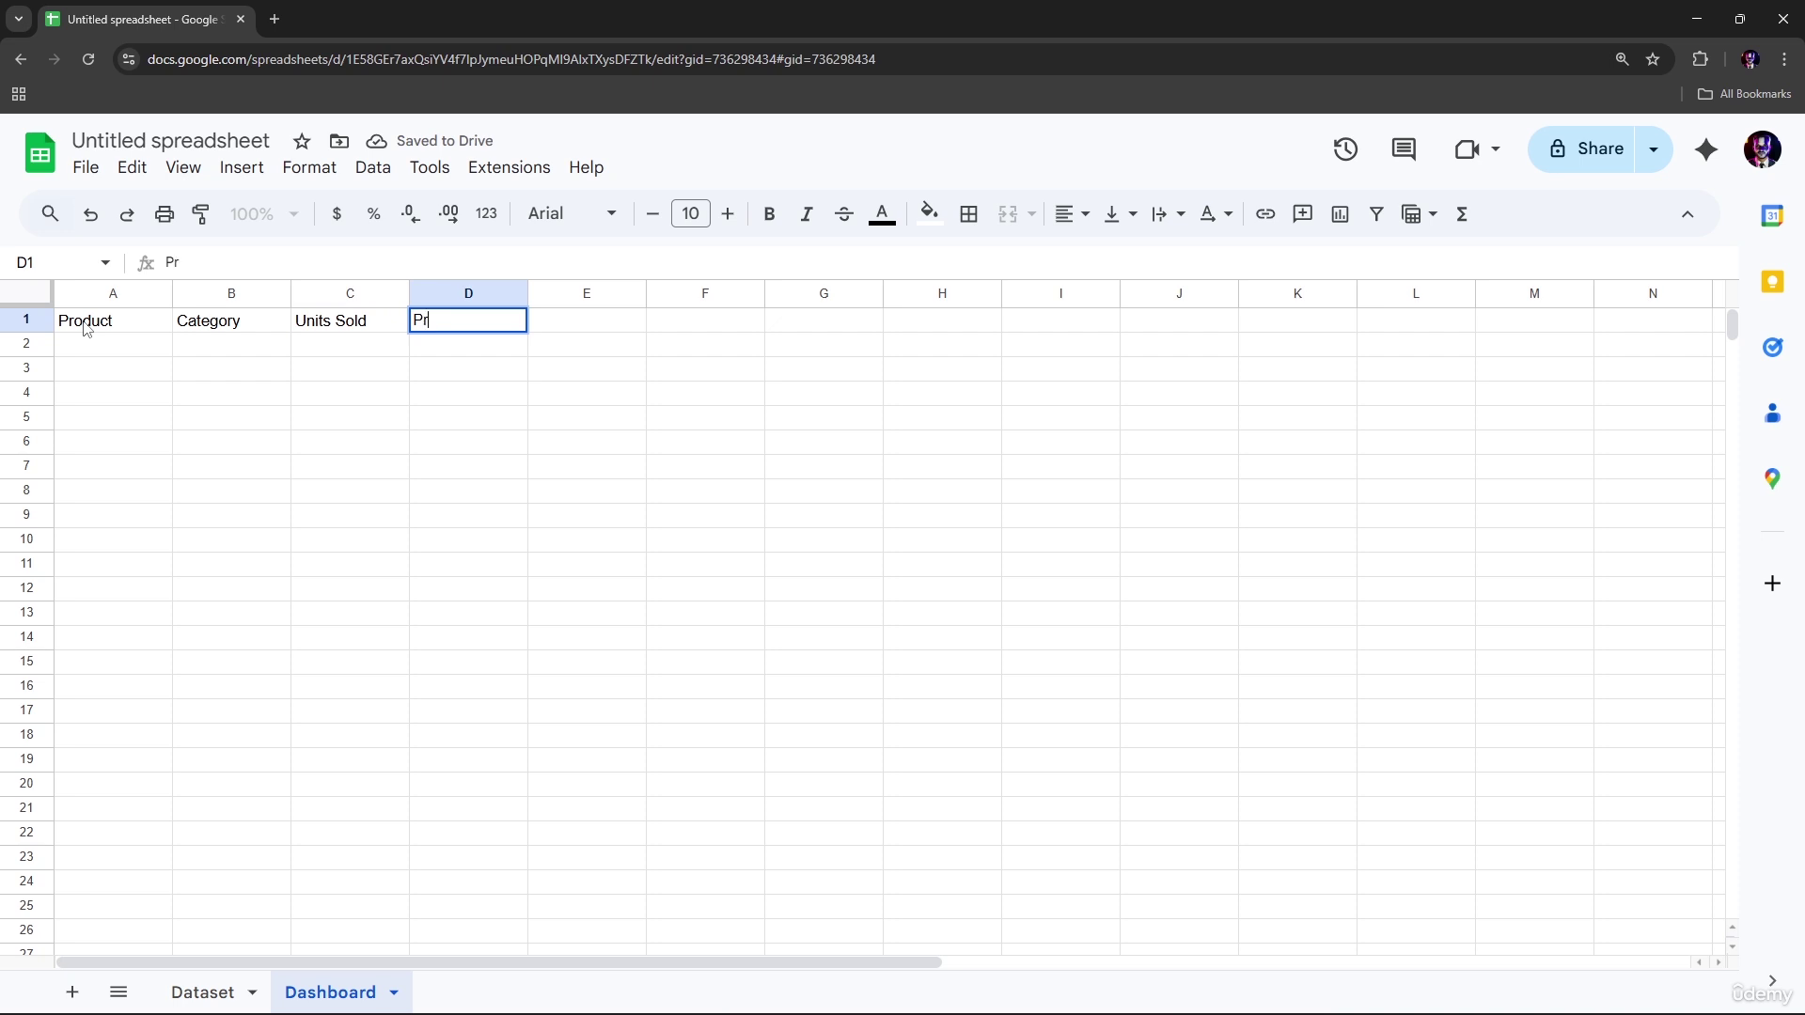
{"action": "type", "text": "ice"}
{"action": "key", "text": "Tab"}
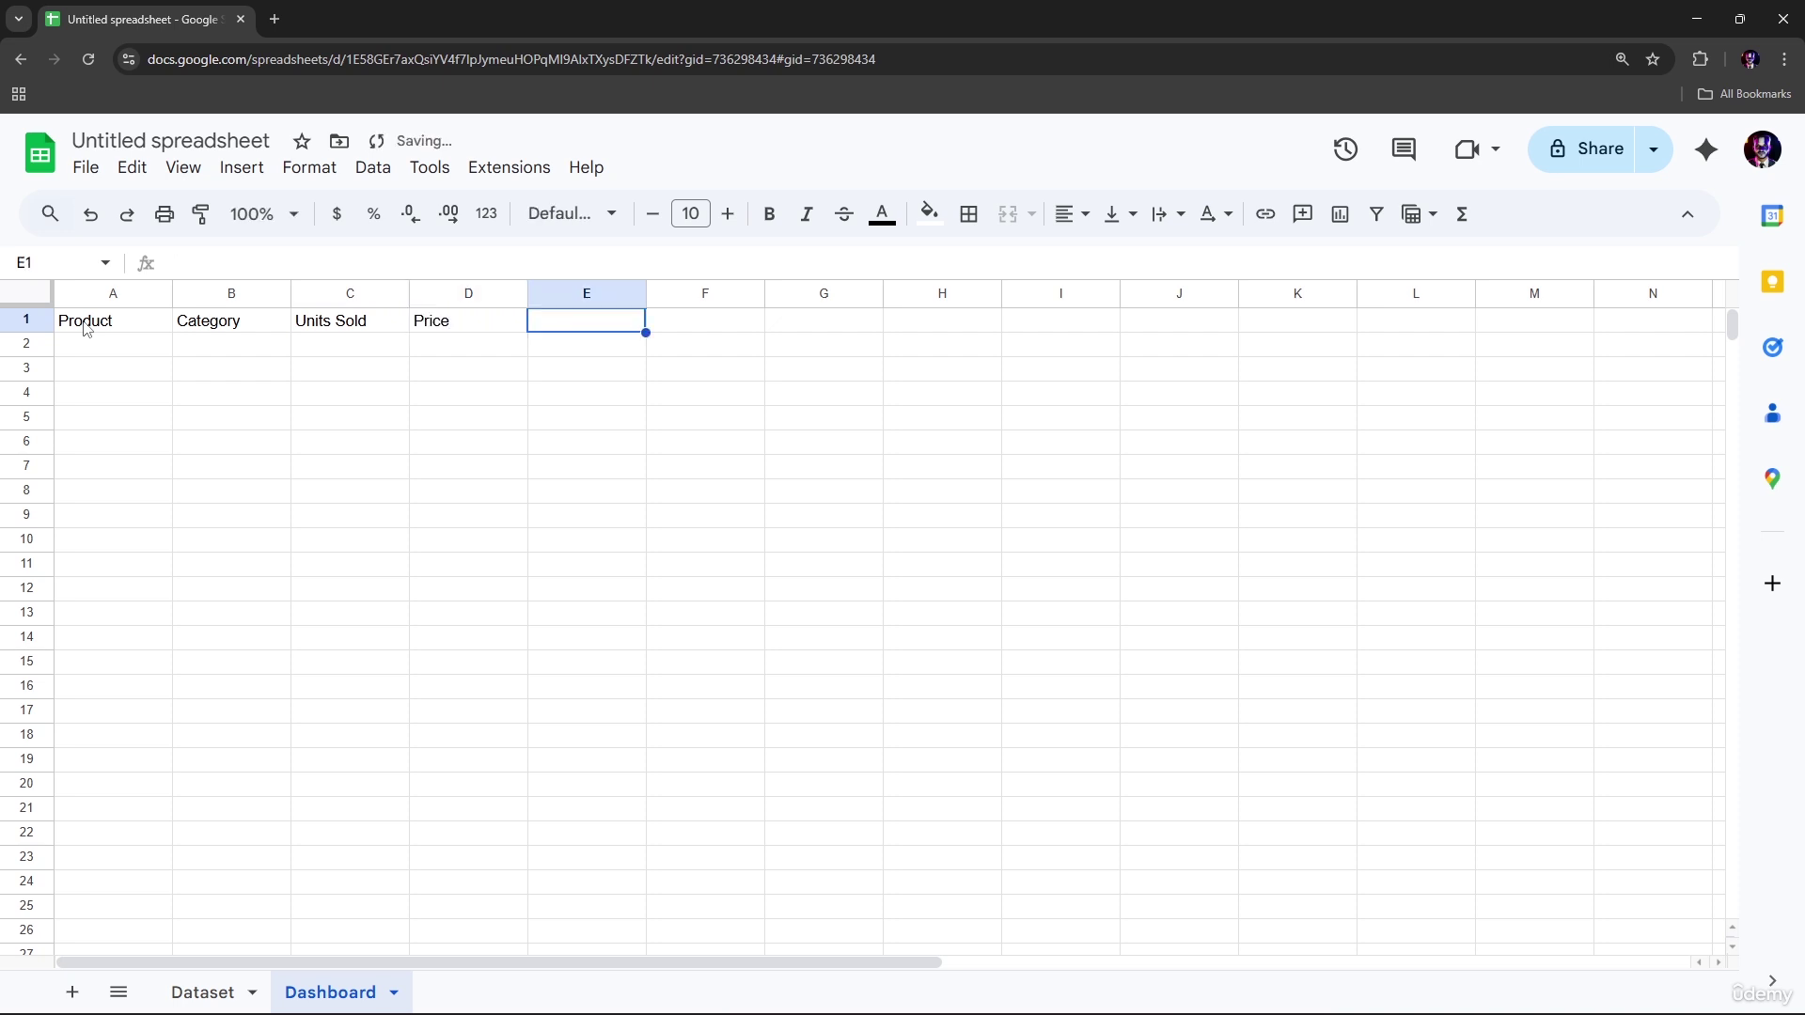
{"action": "type", "text": "tot"}
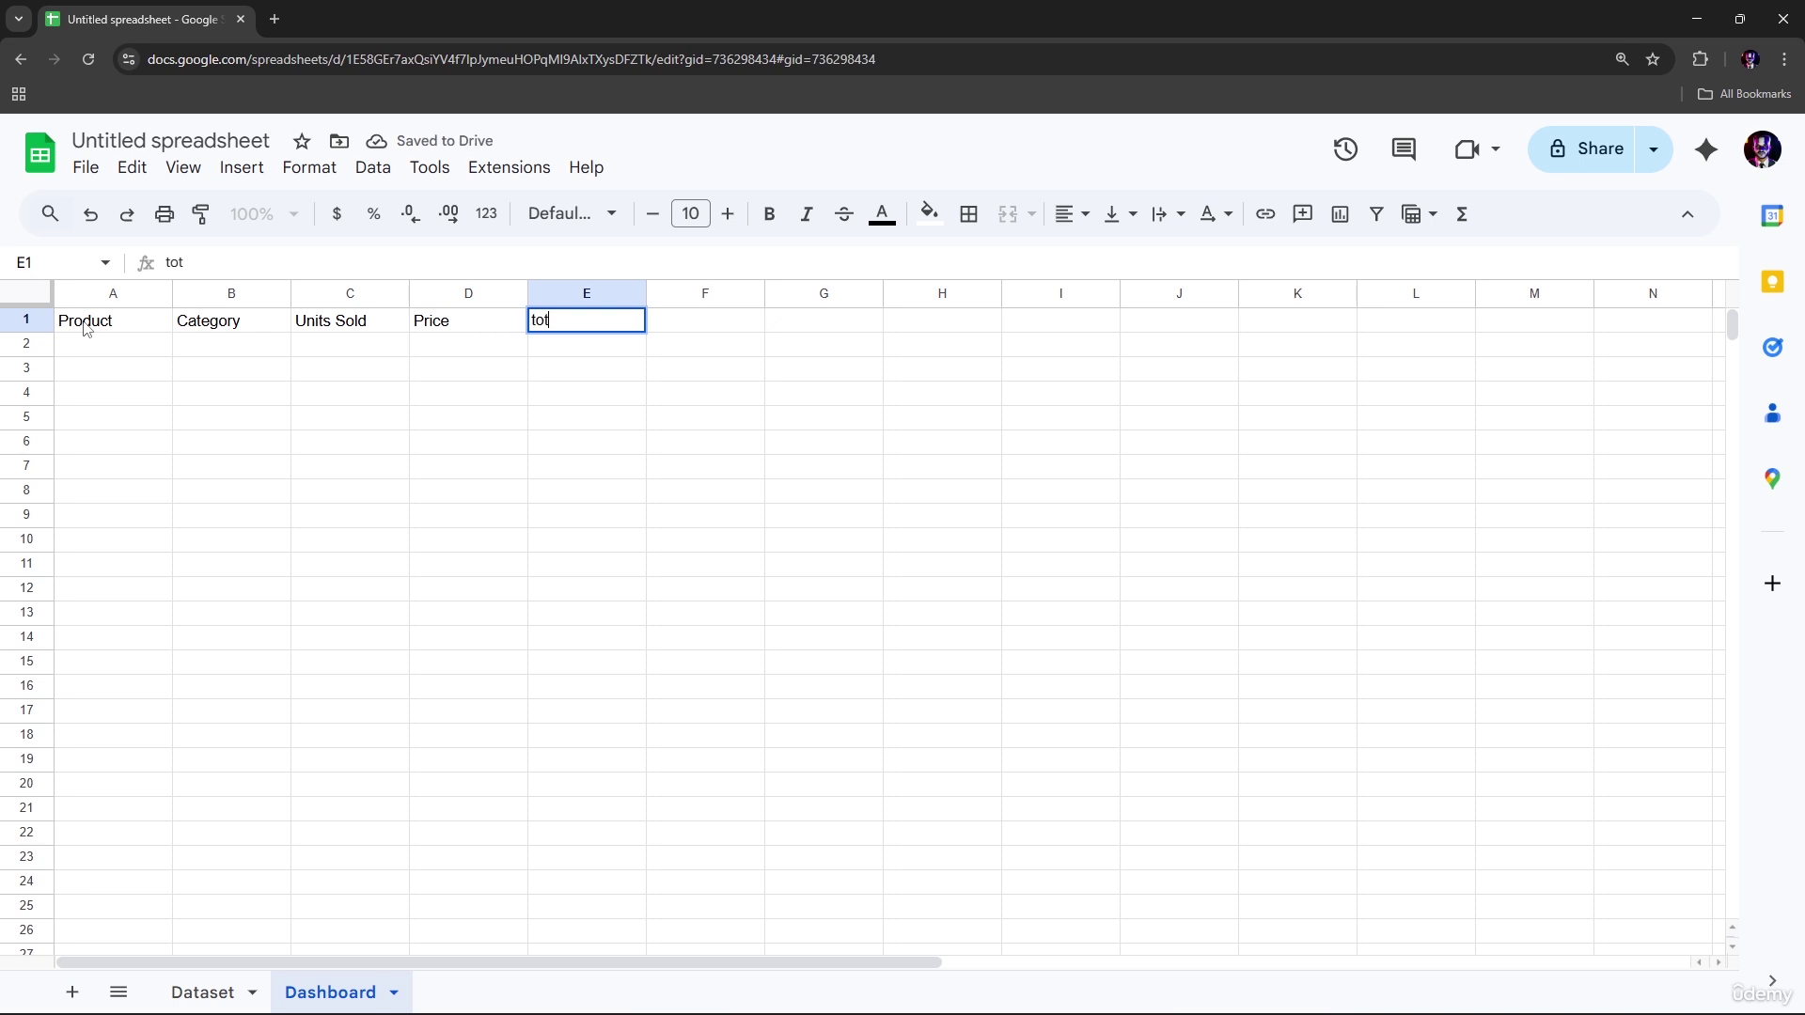
{"action": "key", "text": "BackSpace"}
{"action": "key", "text": "BackSpace"}
{"action": "type", "text": "Total Reb"}
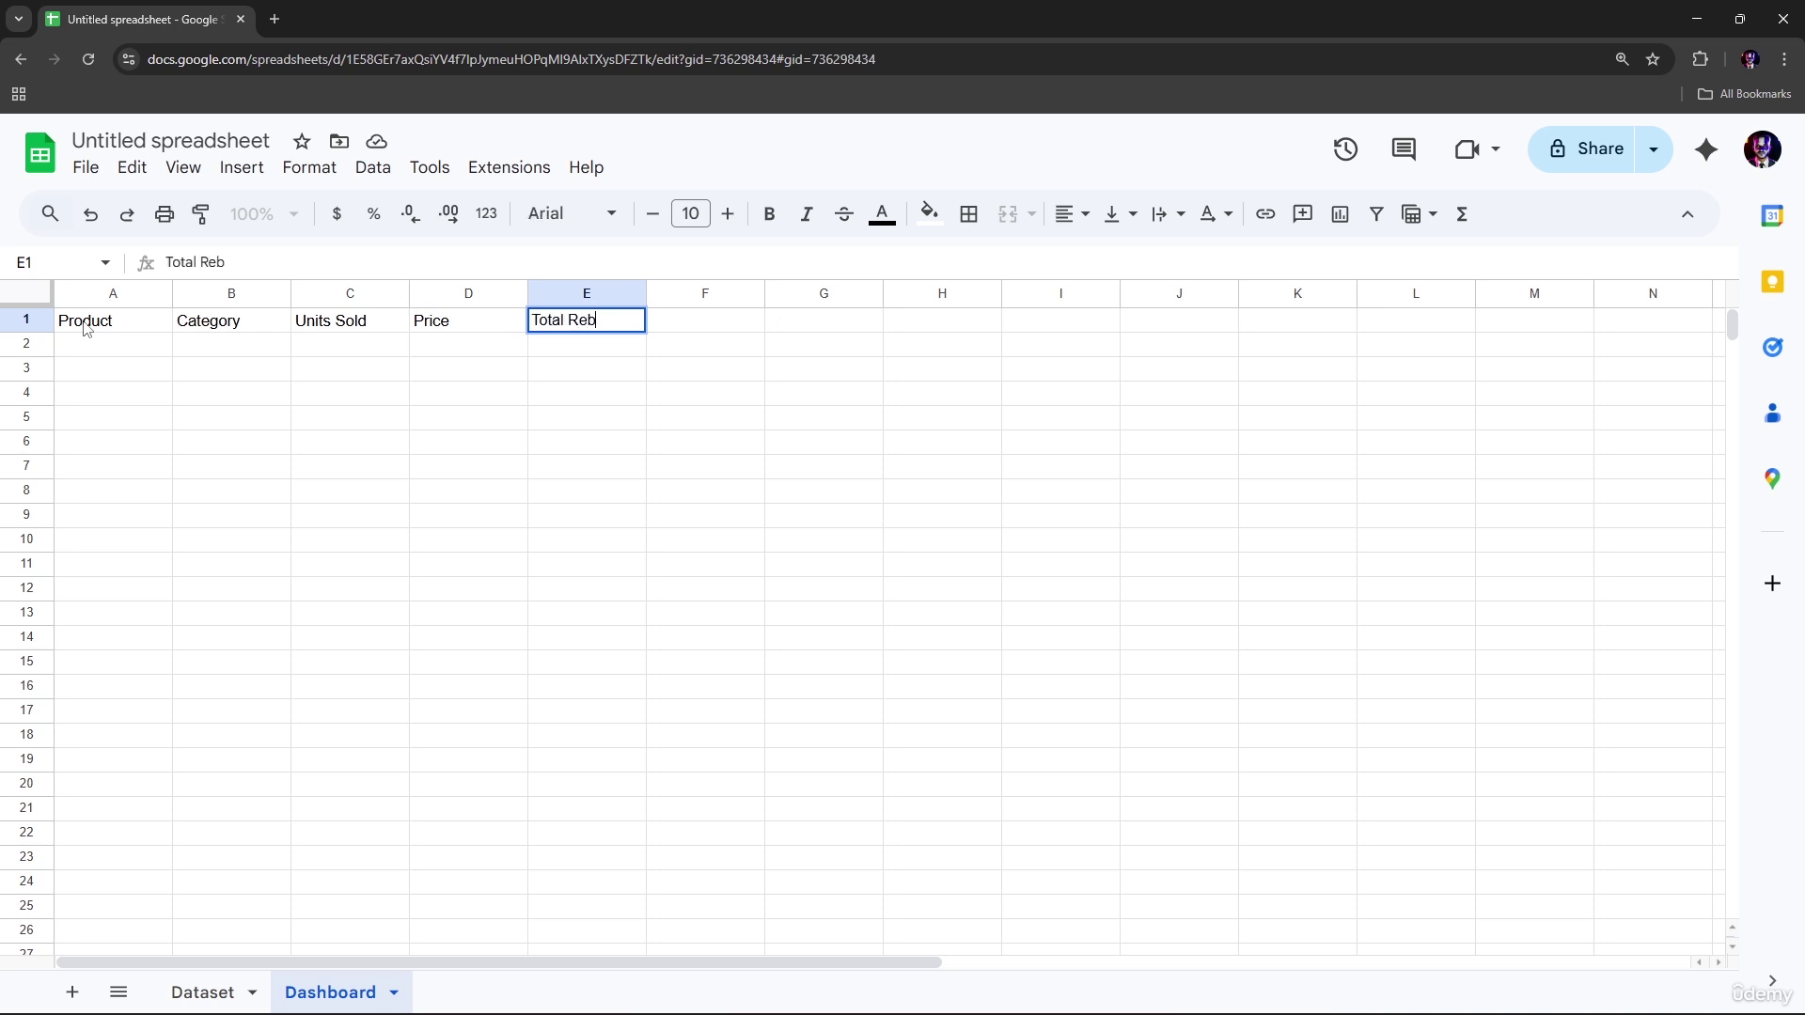
{"action": "key", "text": "BackSpace"}
{"action": "type", "text": "venue"}
List the products Laptop, Chair, Desk and Headset in cells A2 to A5
{"action": "left_click", "coordinate": [141, 348]}
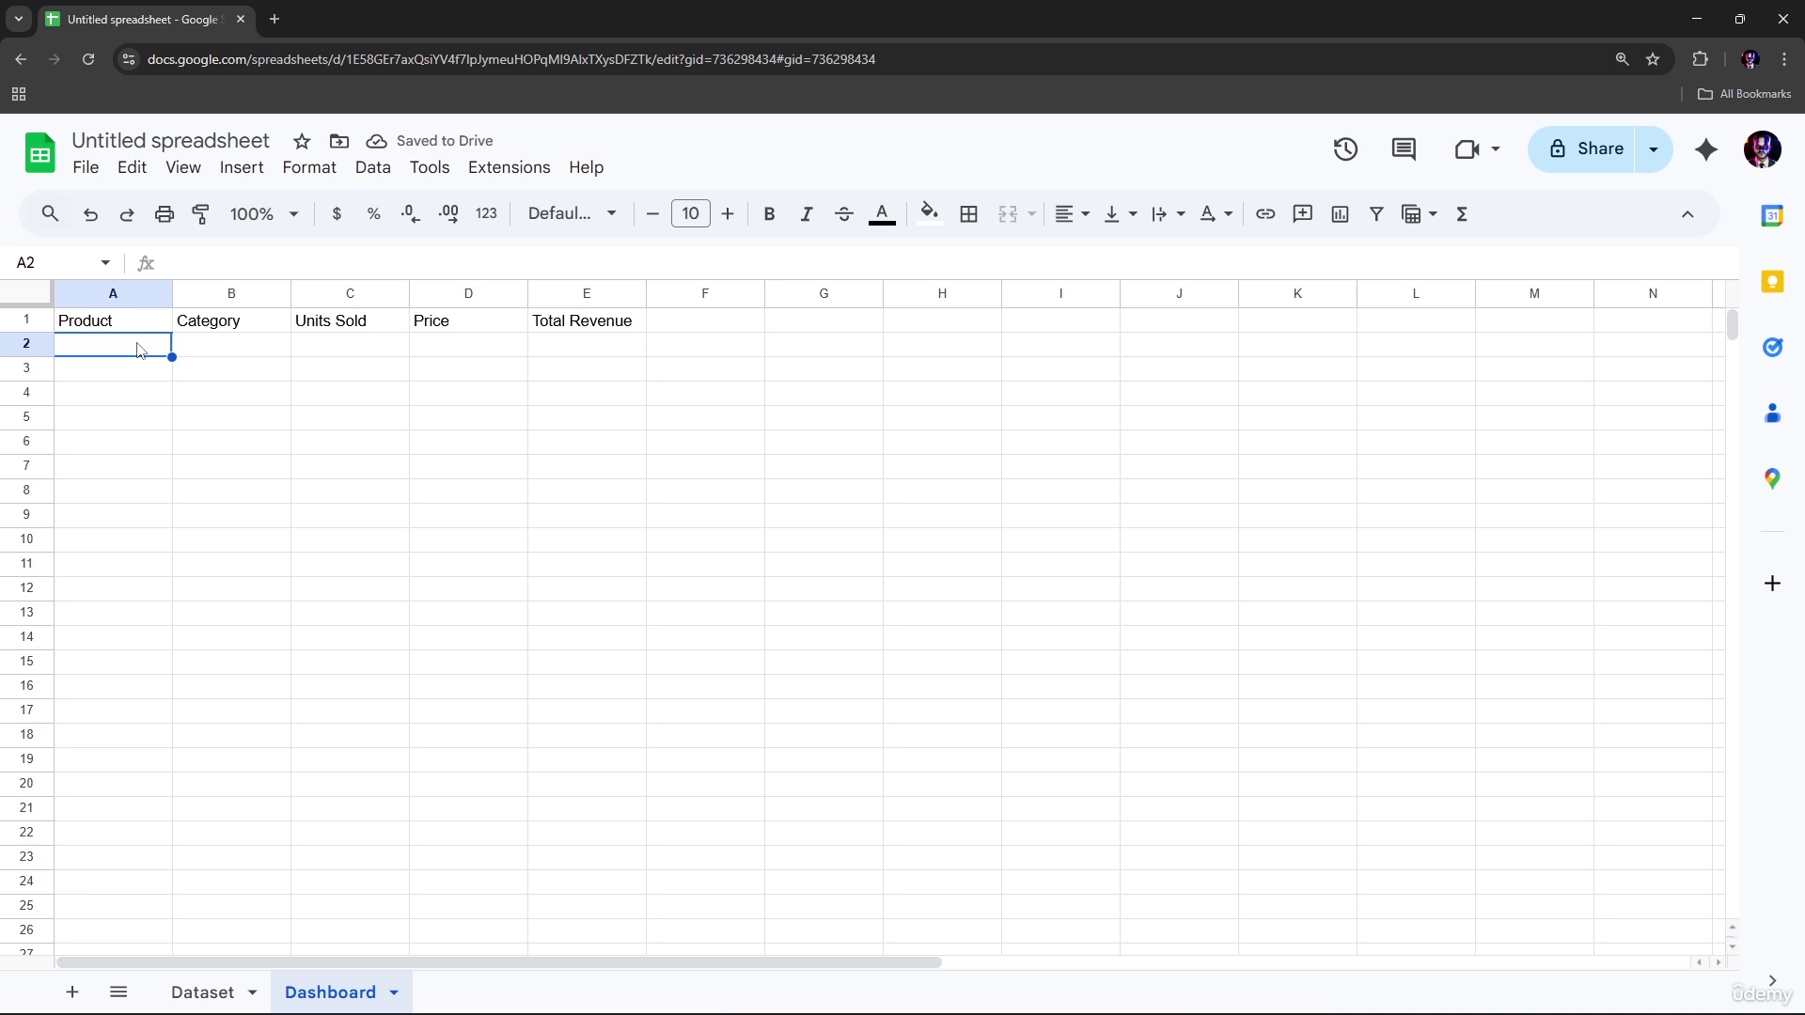
{"action": "type", "text": "Laptop"}
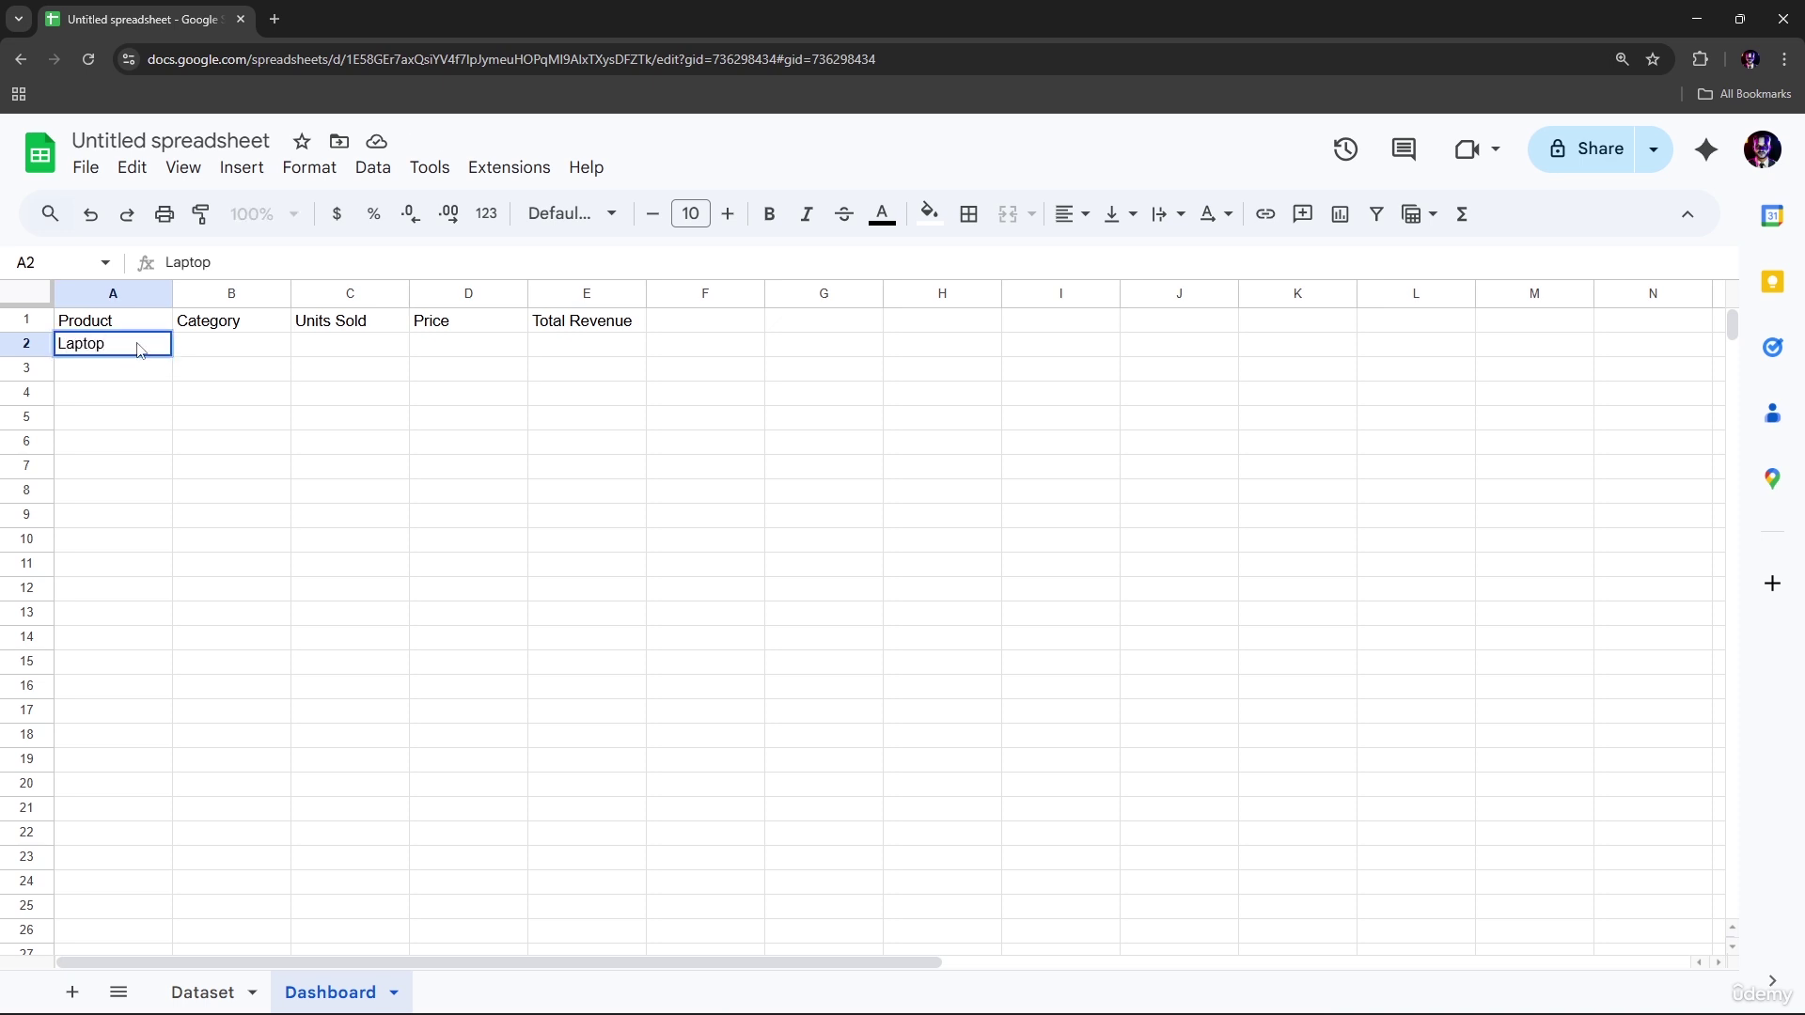
{"action": "key", "text": "Return"}
{"action": "type", "text": "Chati"}
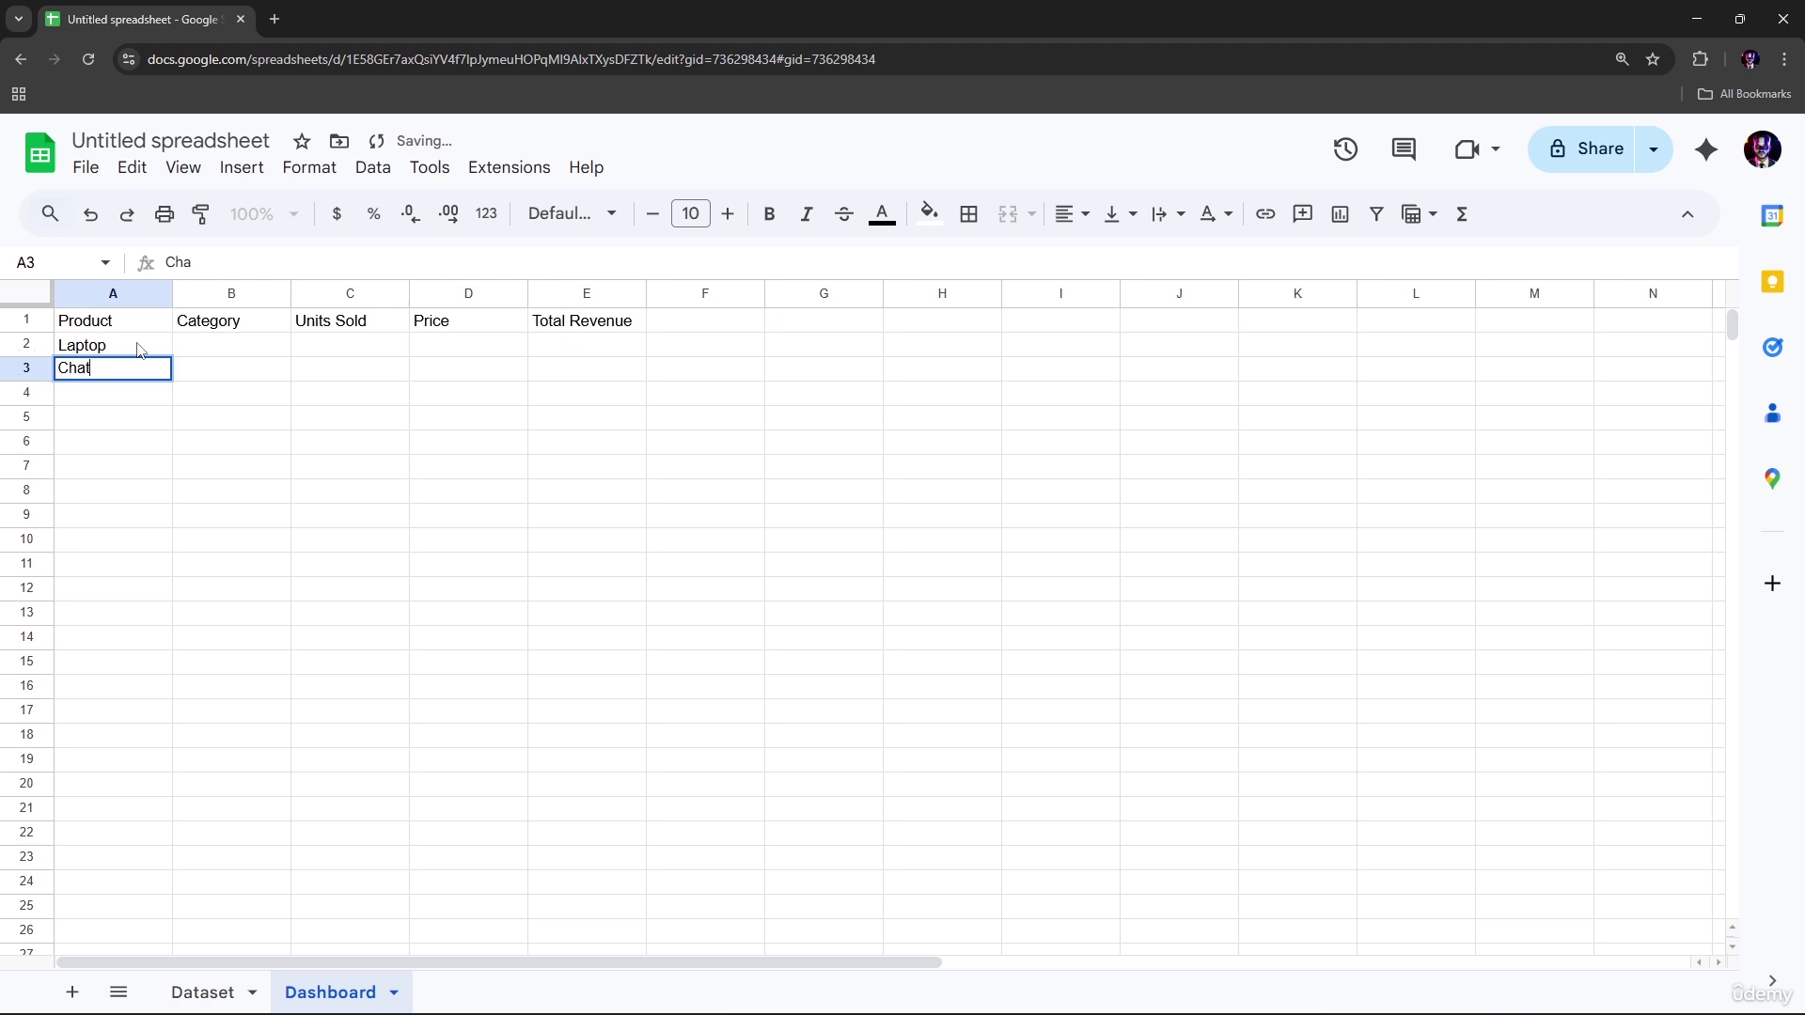
{"action": "type", "text": "r"}
{"action": "key", "text": "Return"}
{"action": "type", "text": "Desk"}
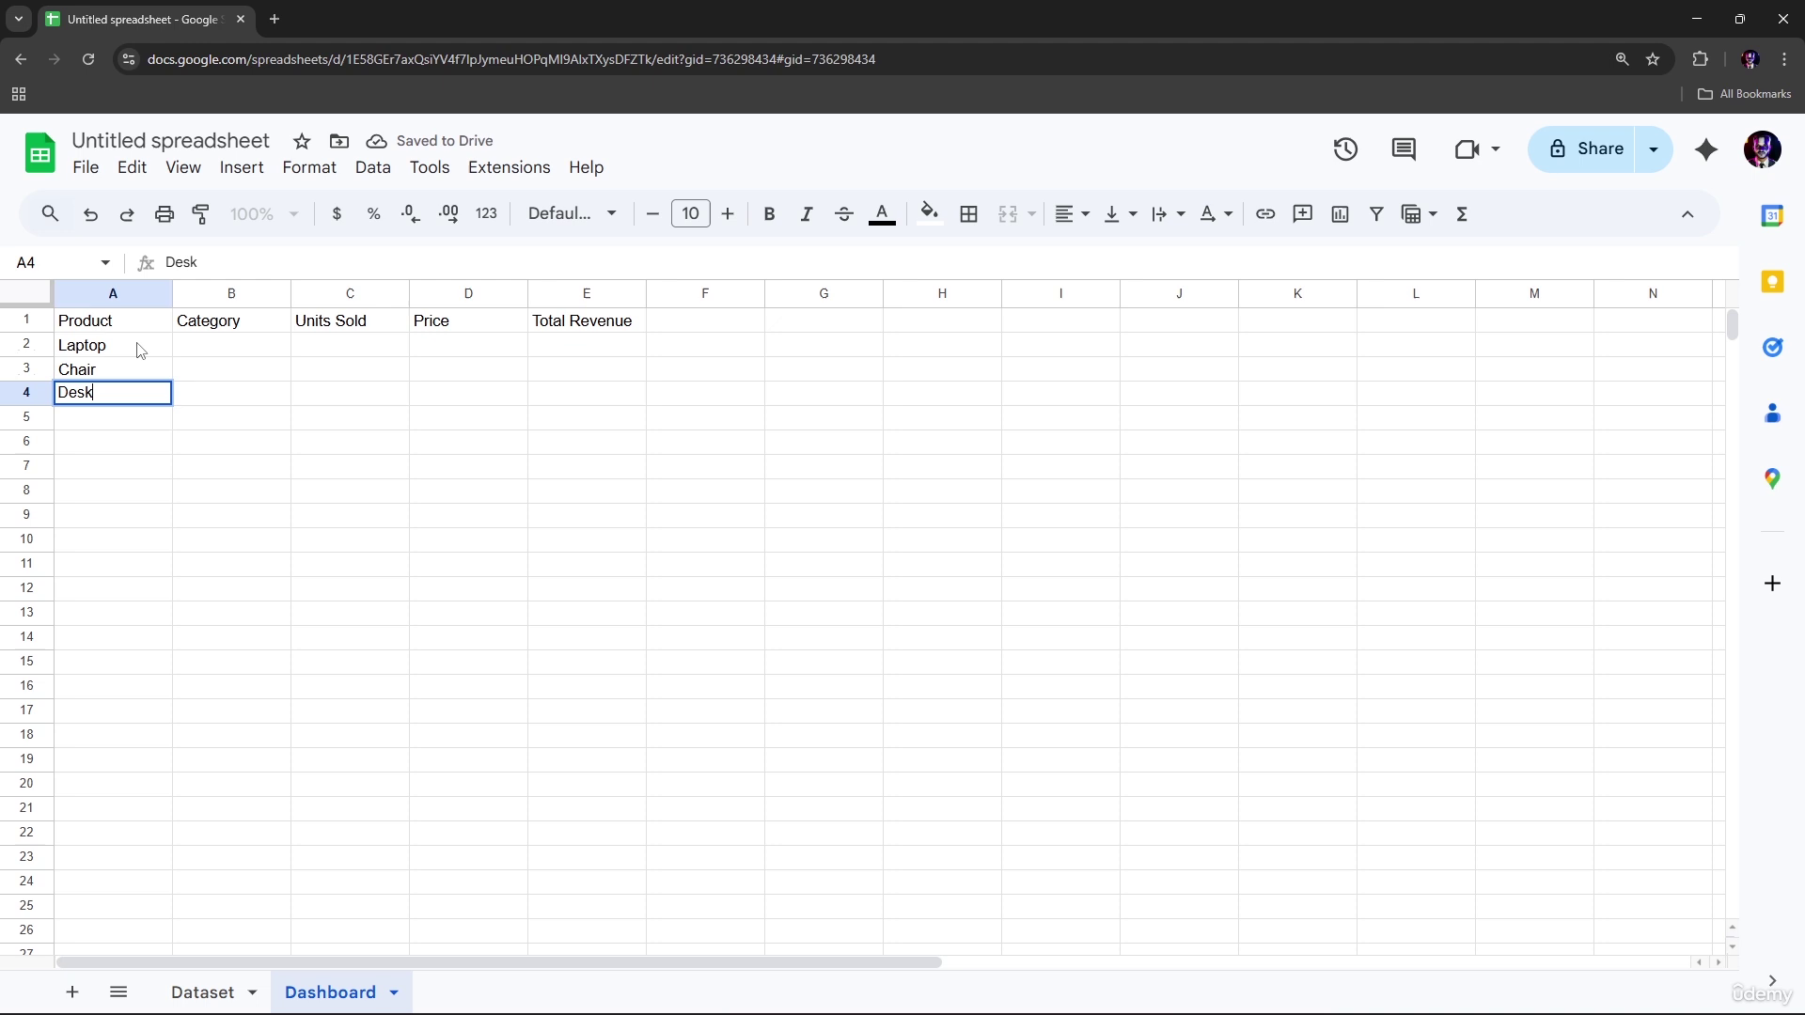
{"action": "key", "text": "Return"}
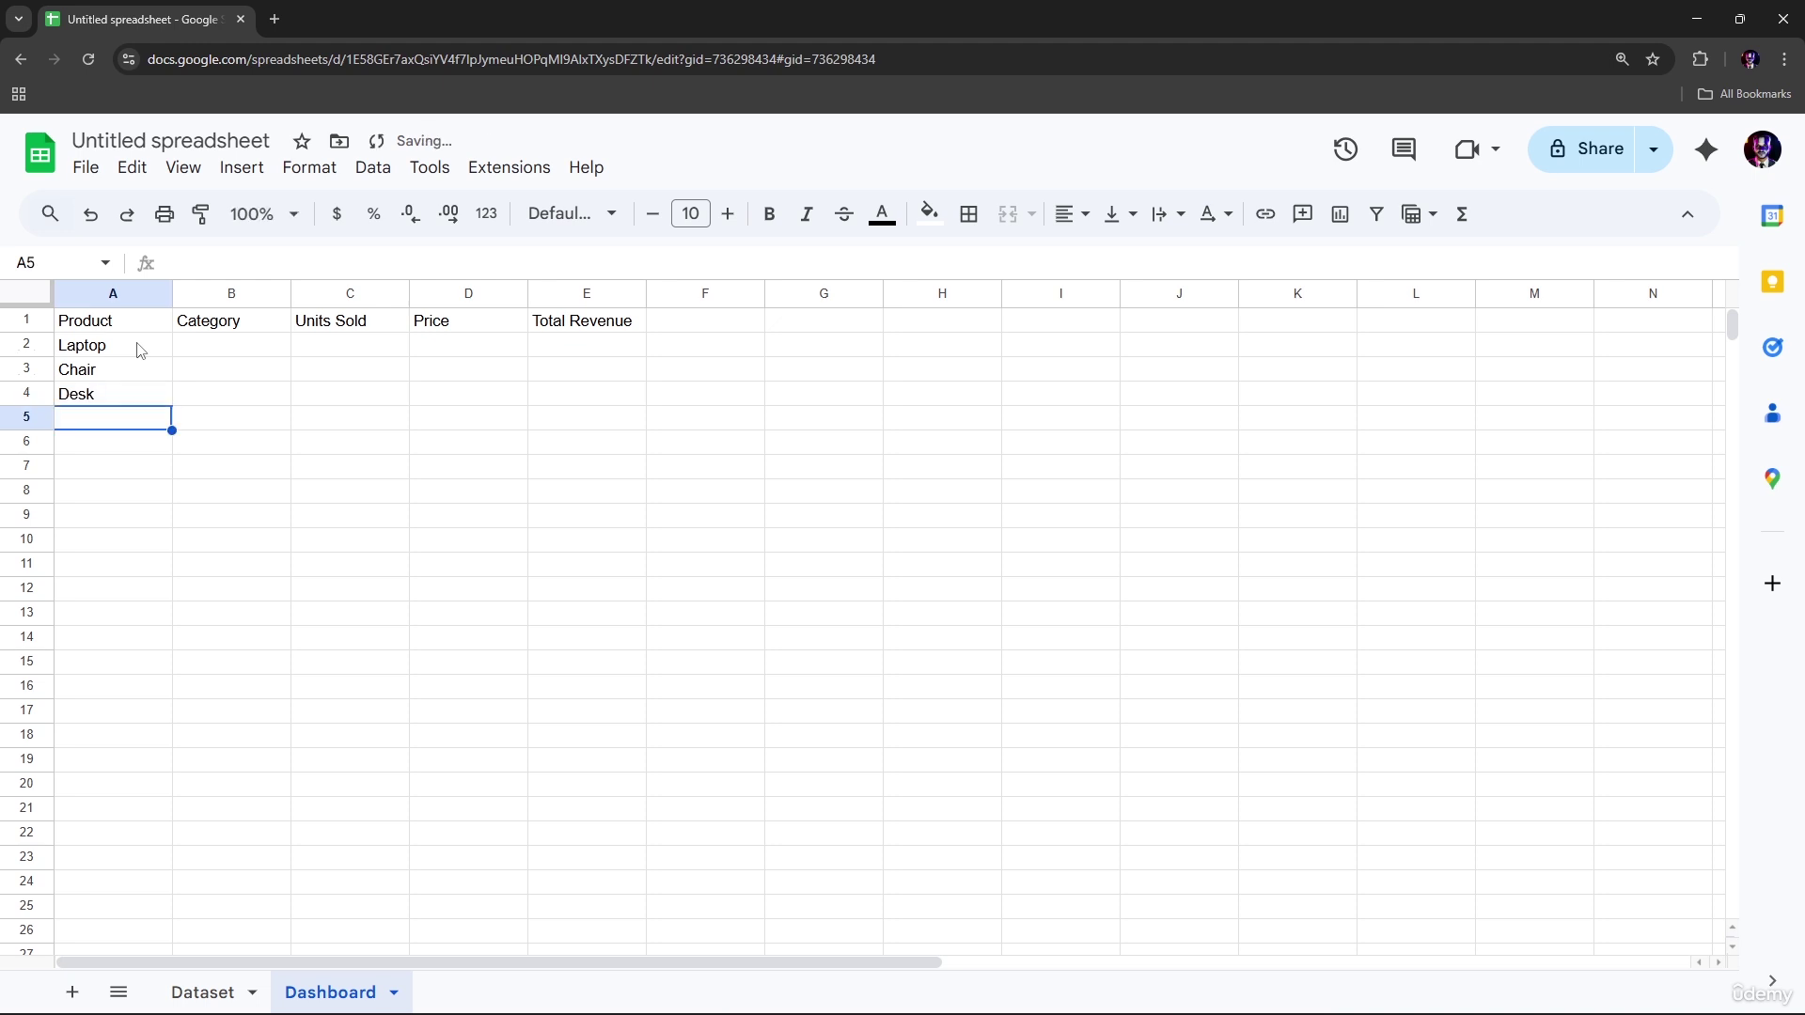
{"action": "type", "text": "Hea"}
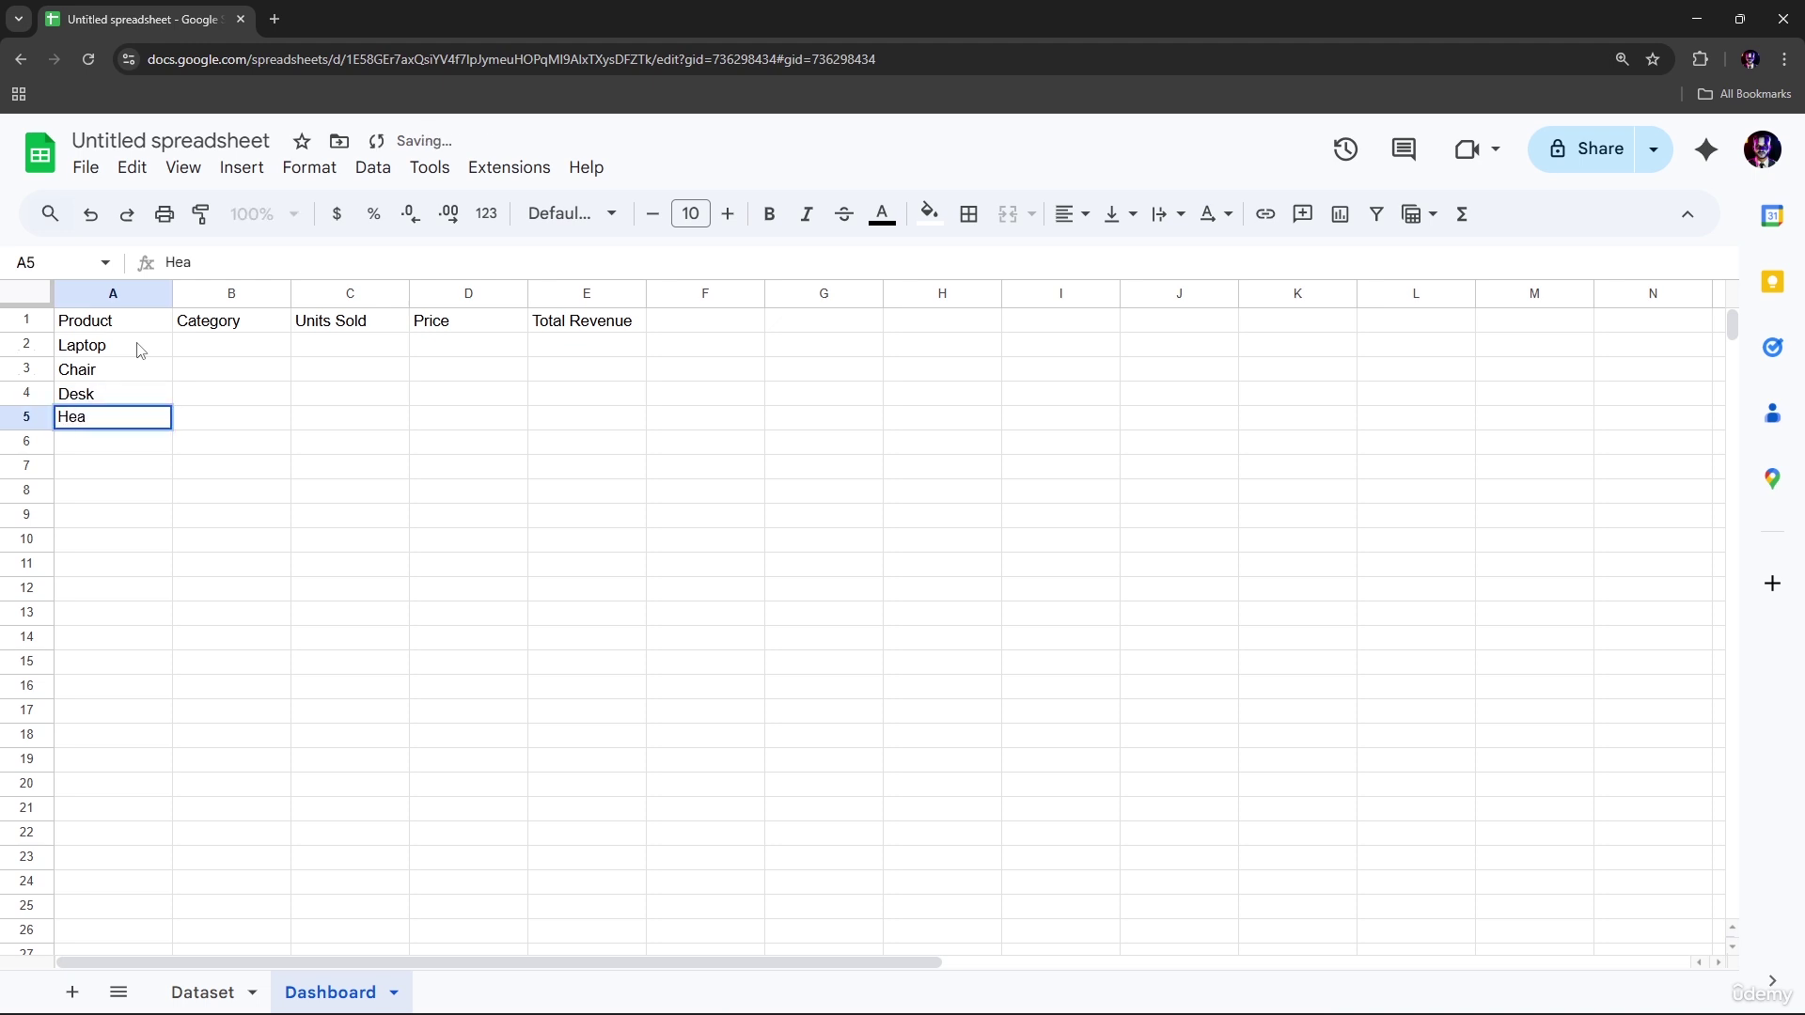
{"action": "type", "text": "dset"}
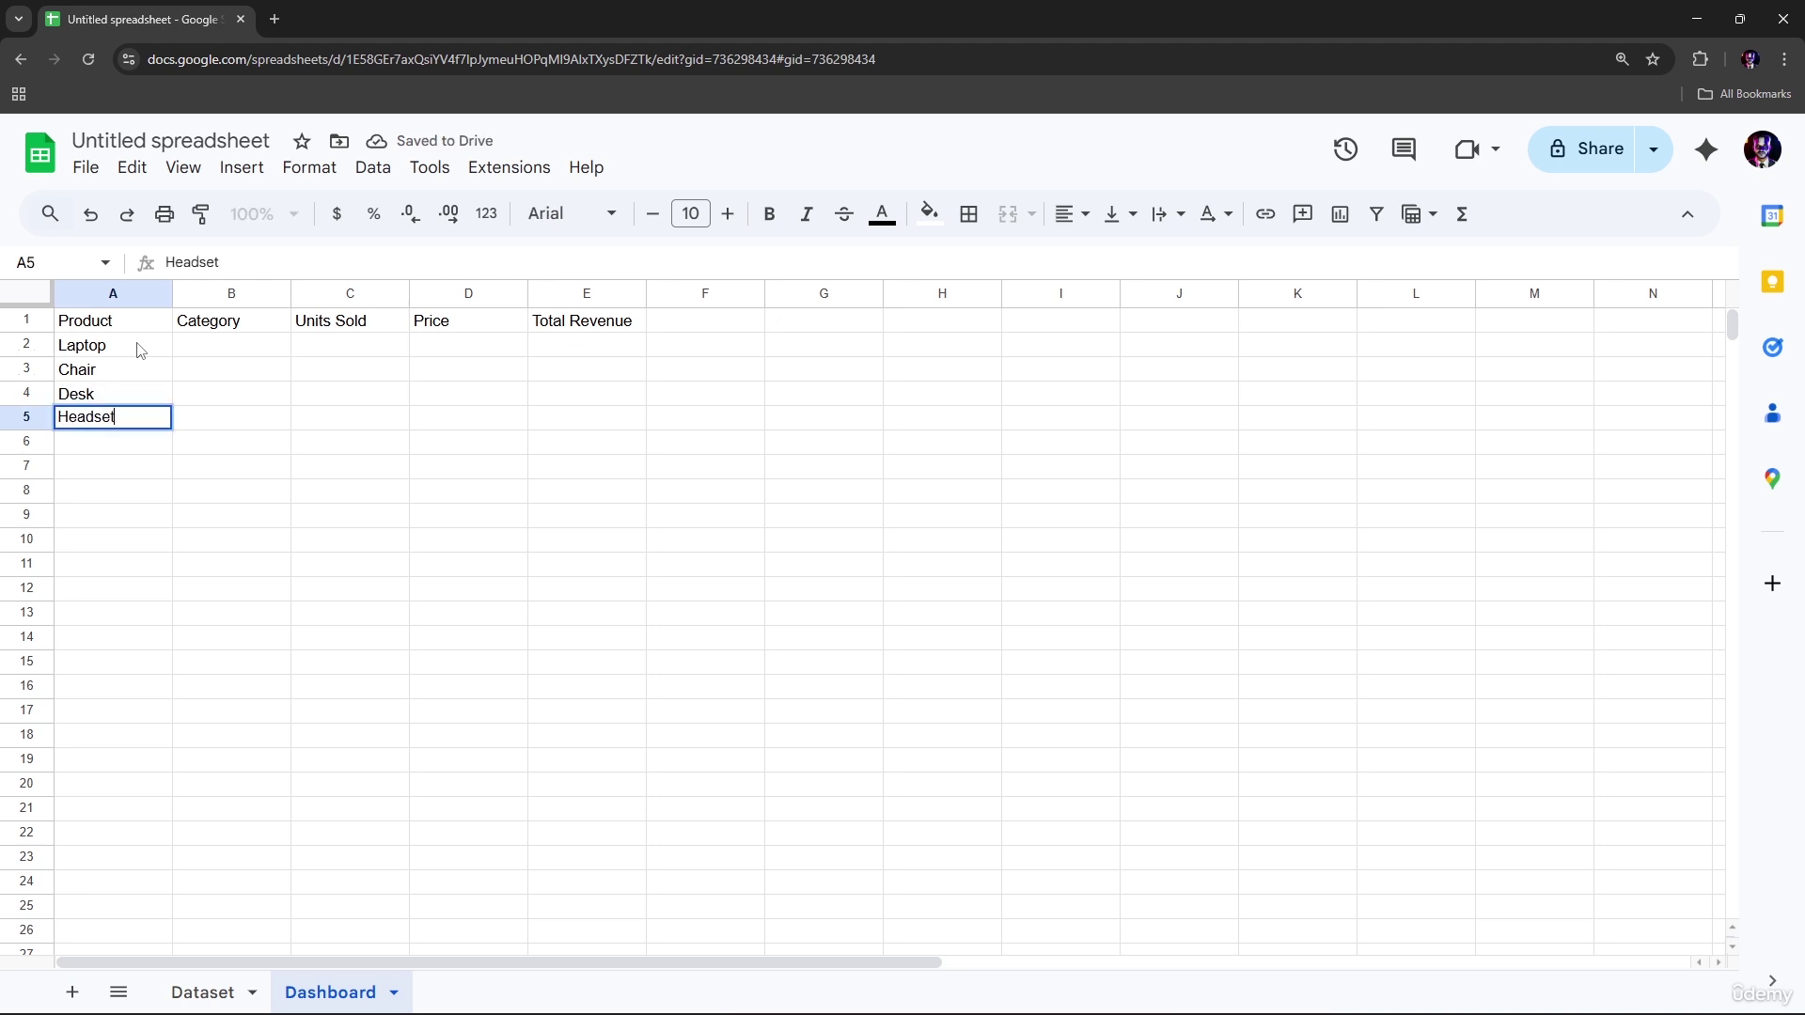
Enter the category Electronics in cells B2 and B3
{"action": "left_click", "coordinate": [237, 347]}
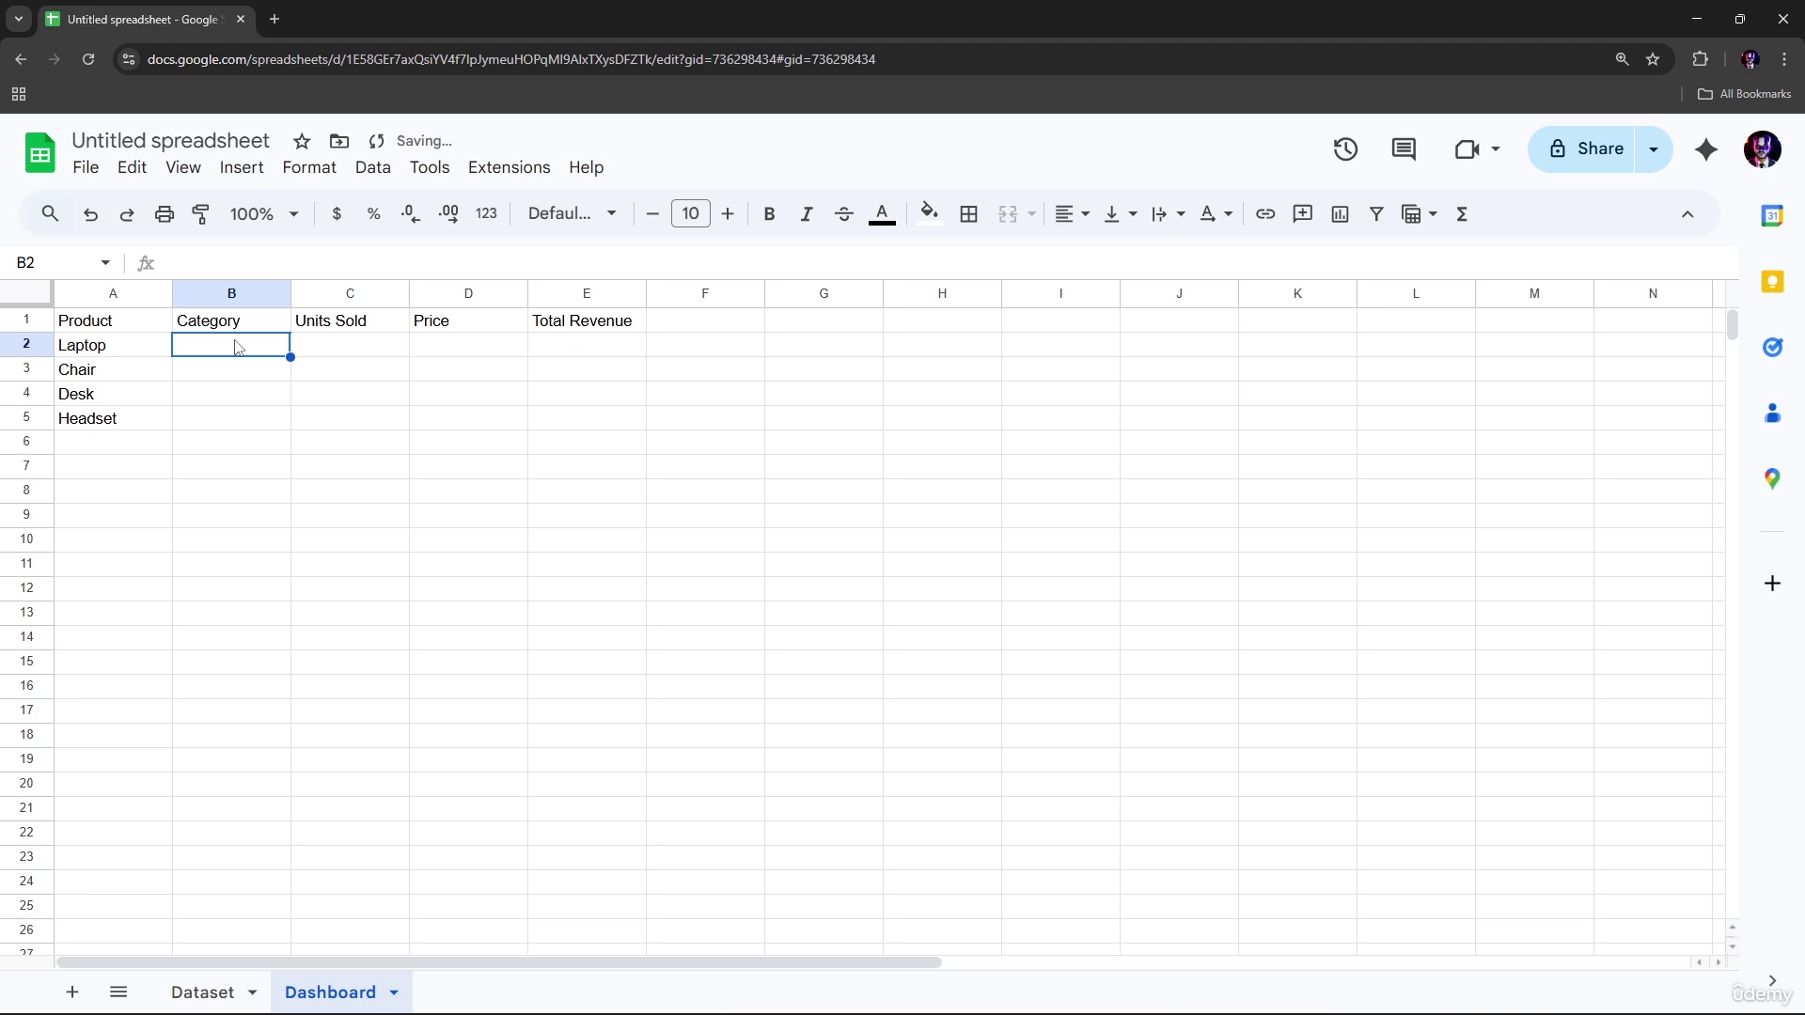
{"action": "type", "text": "Elec"}
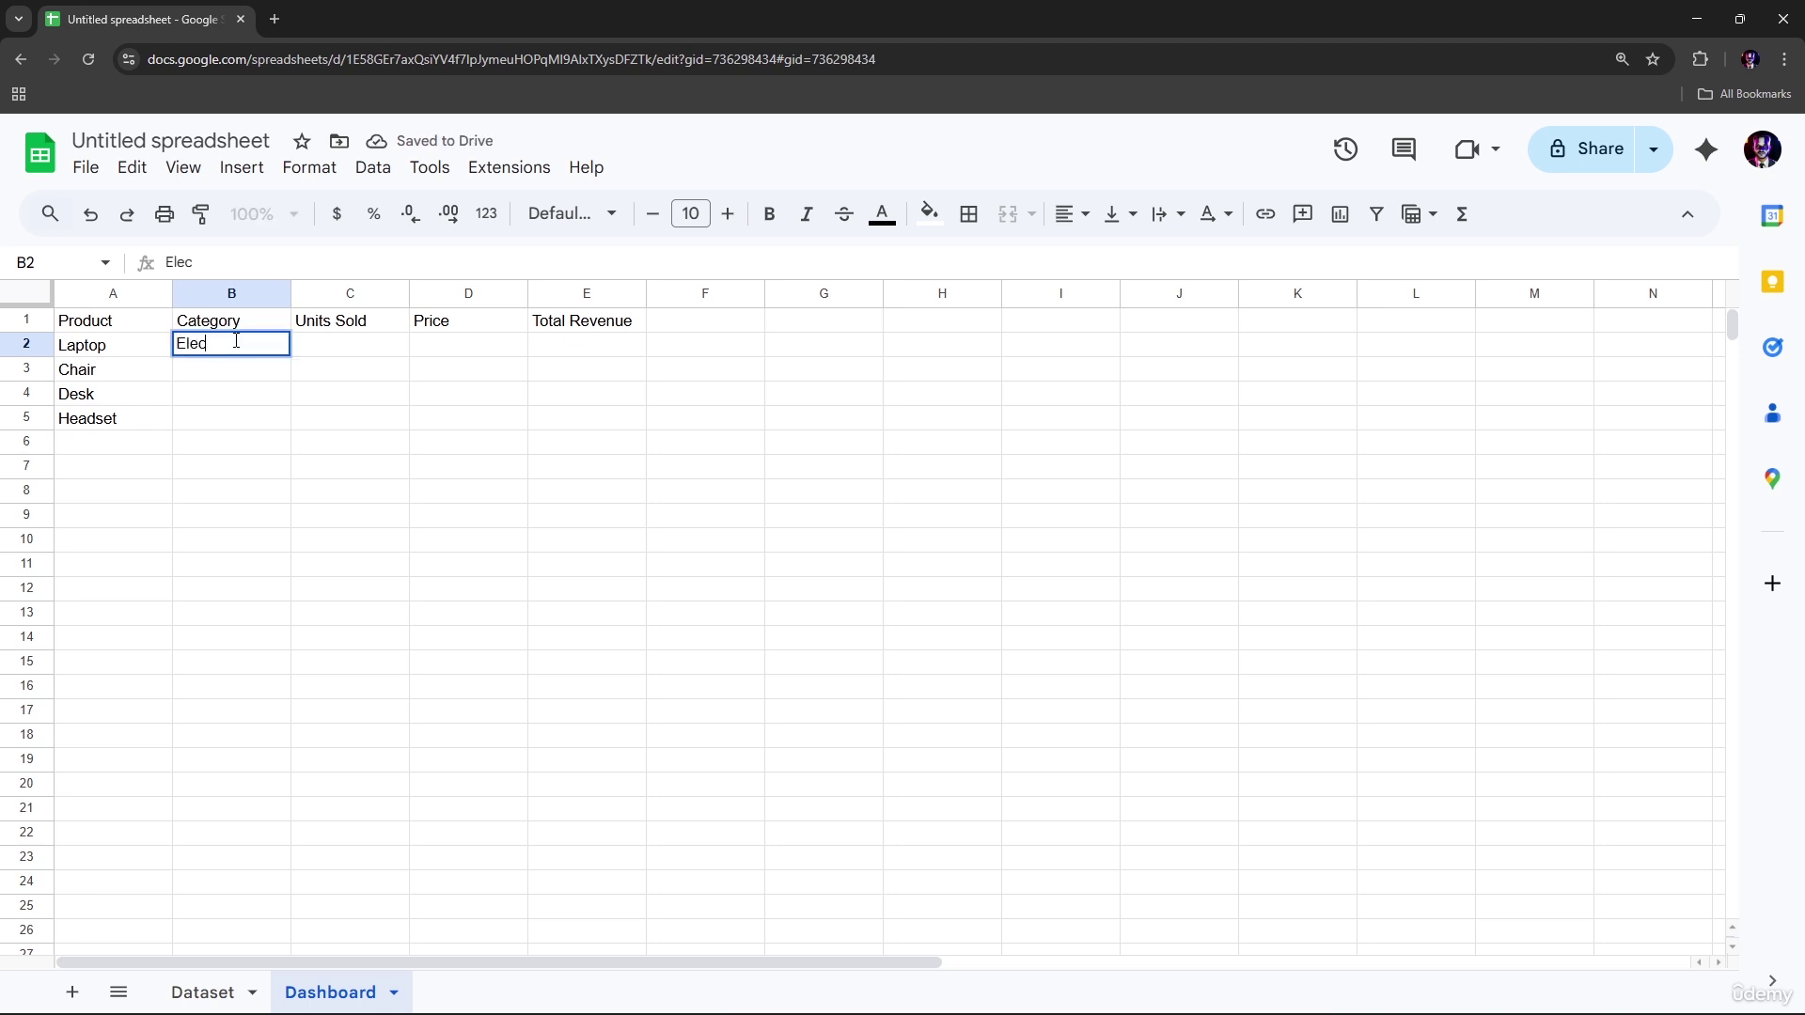
{"action": "type", "text": "toric"}
{"action": "key", "text": "BackSpace"}
{"action": "key", "text": "BackSpace"}
{"action": "key", "text": "BackSpace"}
{"action": "type", "text": "ro"}
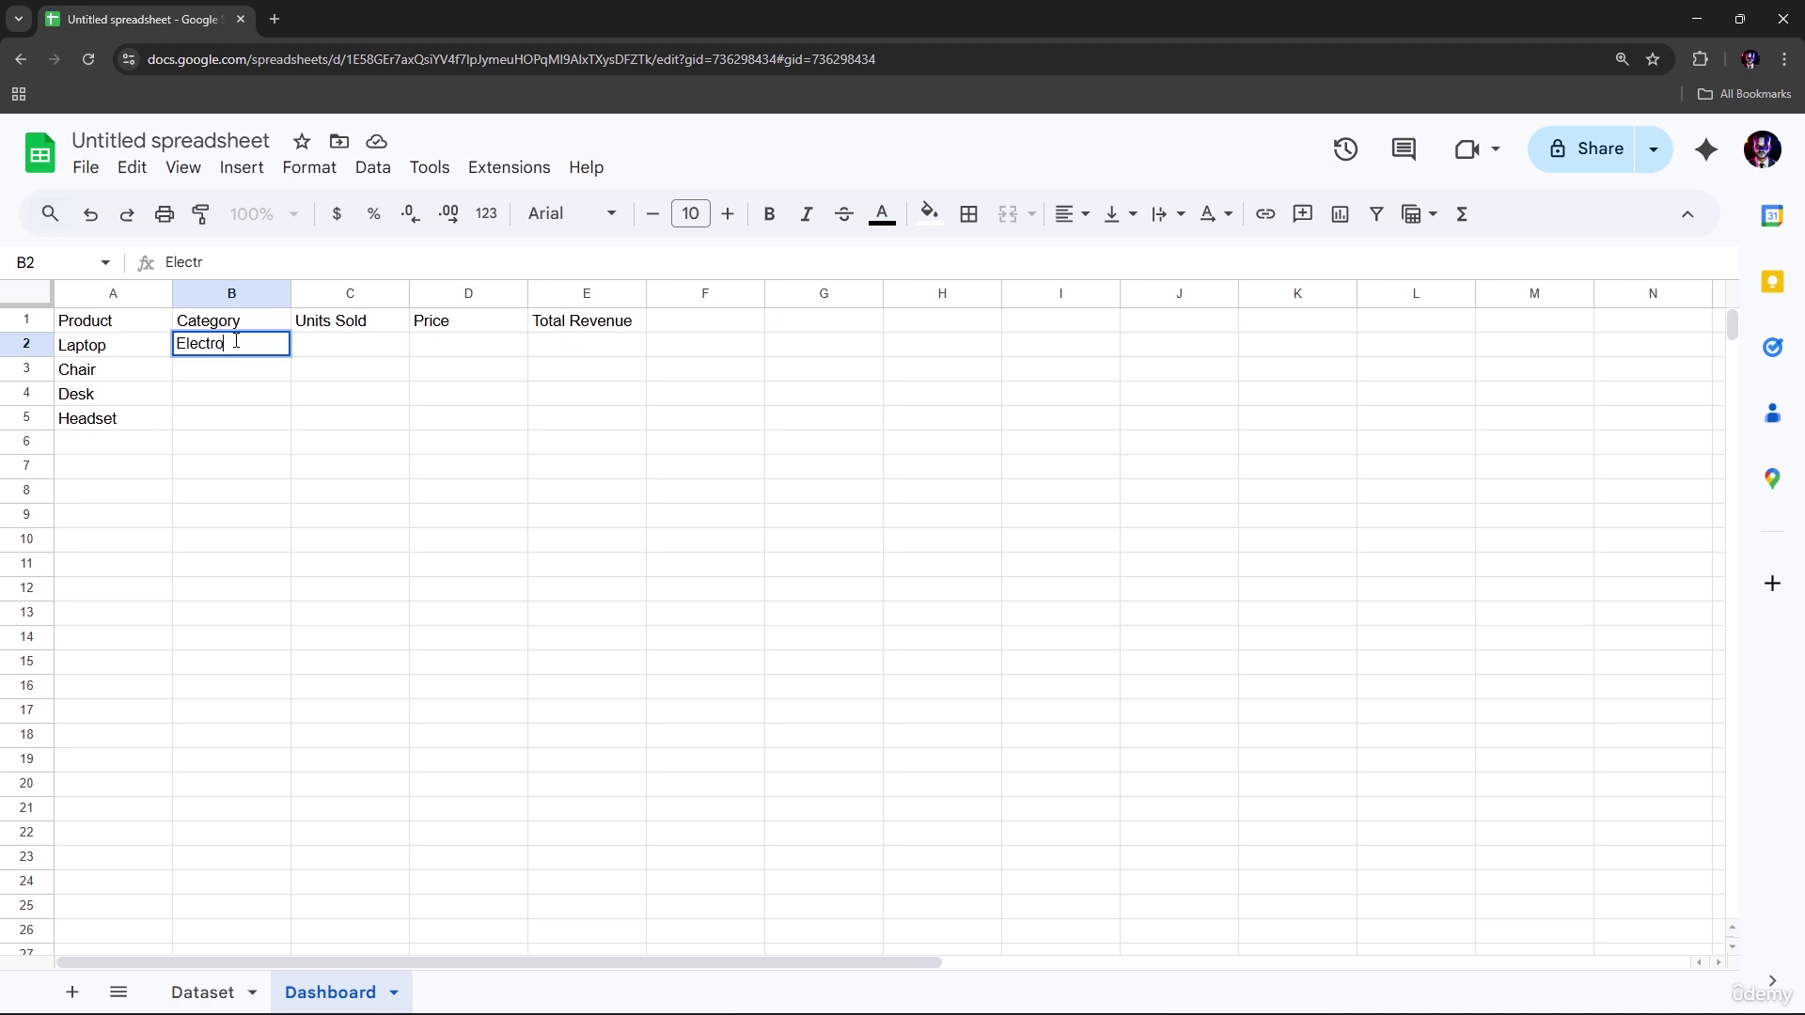
{"action": "type", "text": "nics"}
{"action": "key", "text": "Return"}
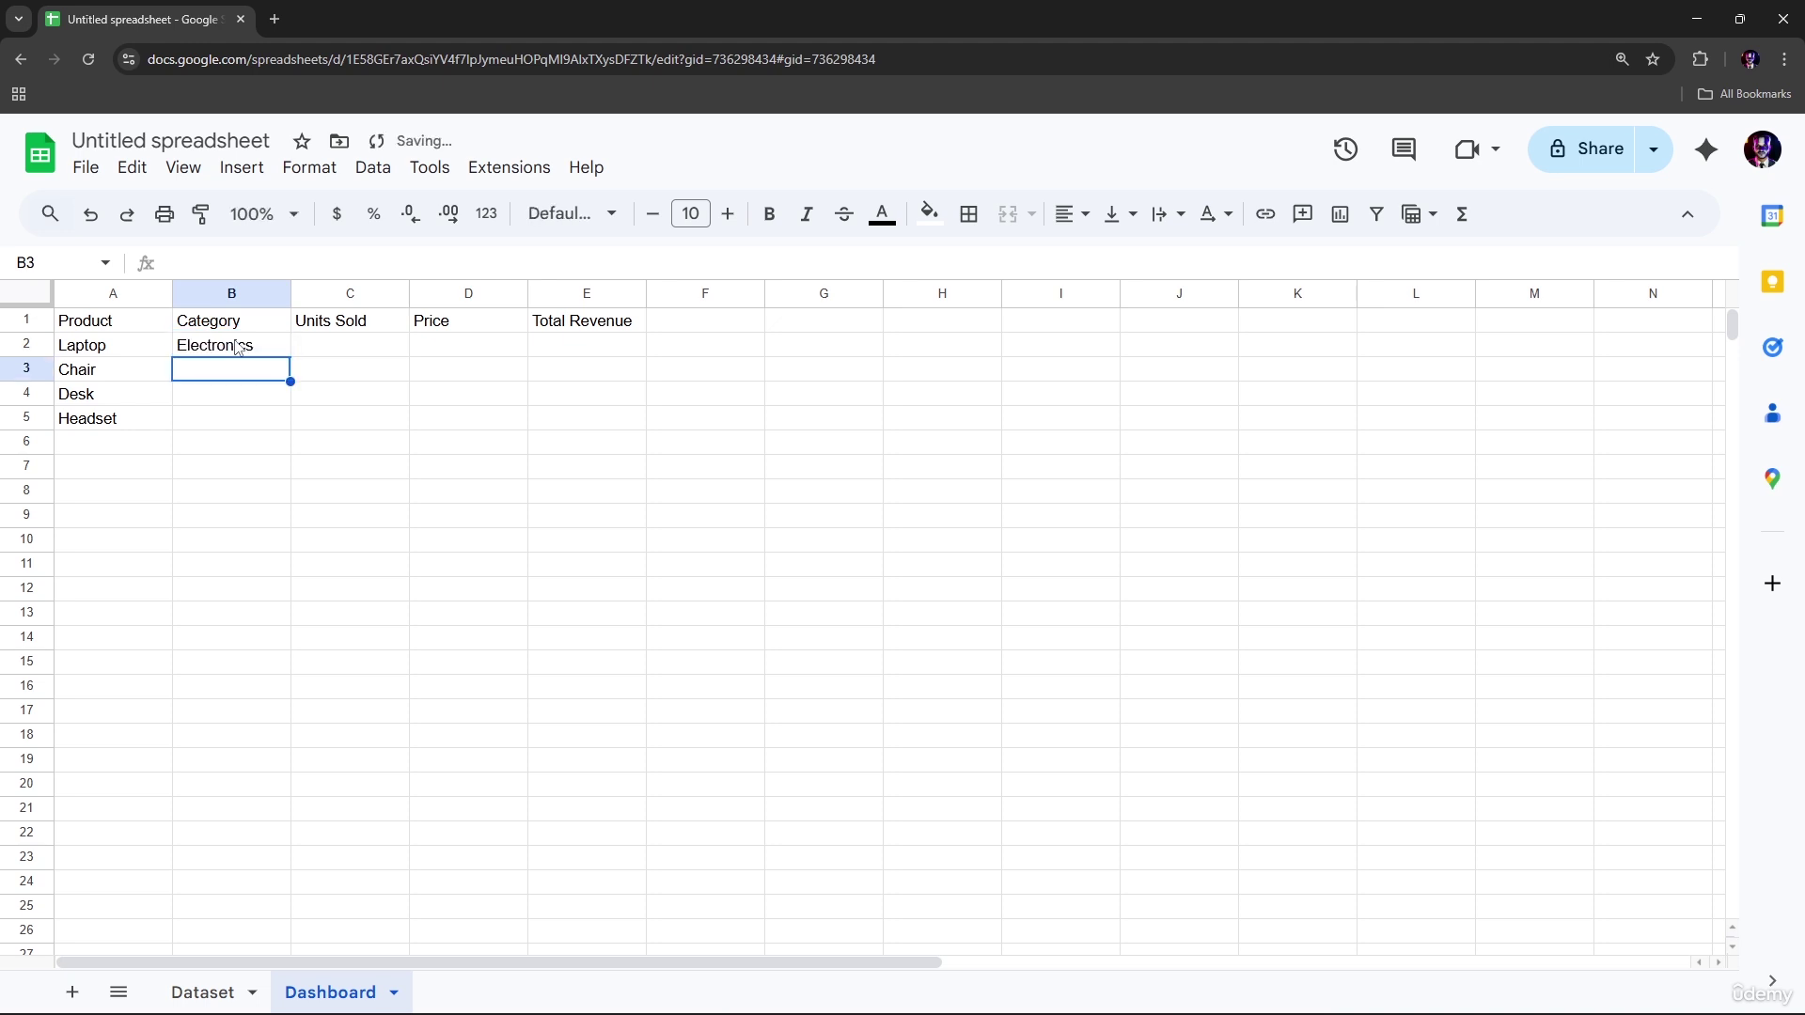
{"action": "type", "text": "E"}
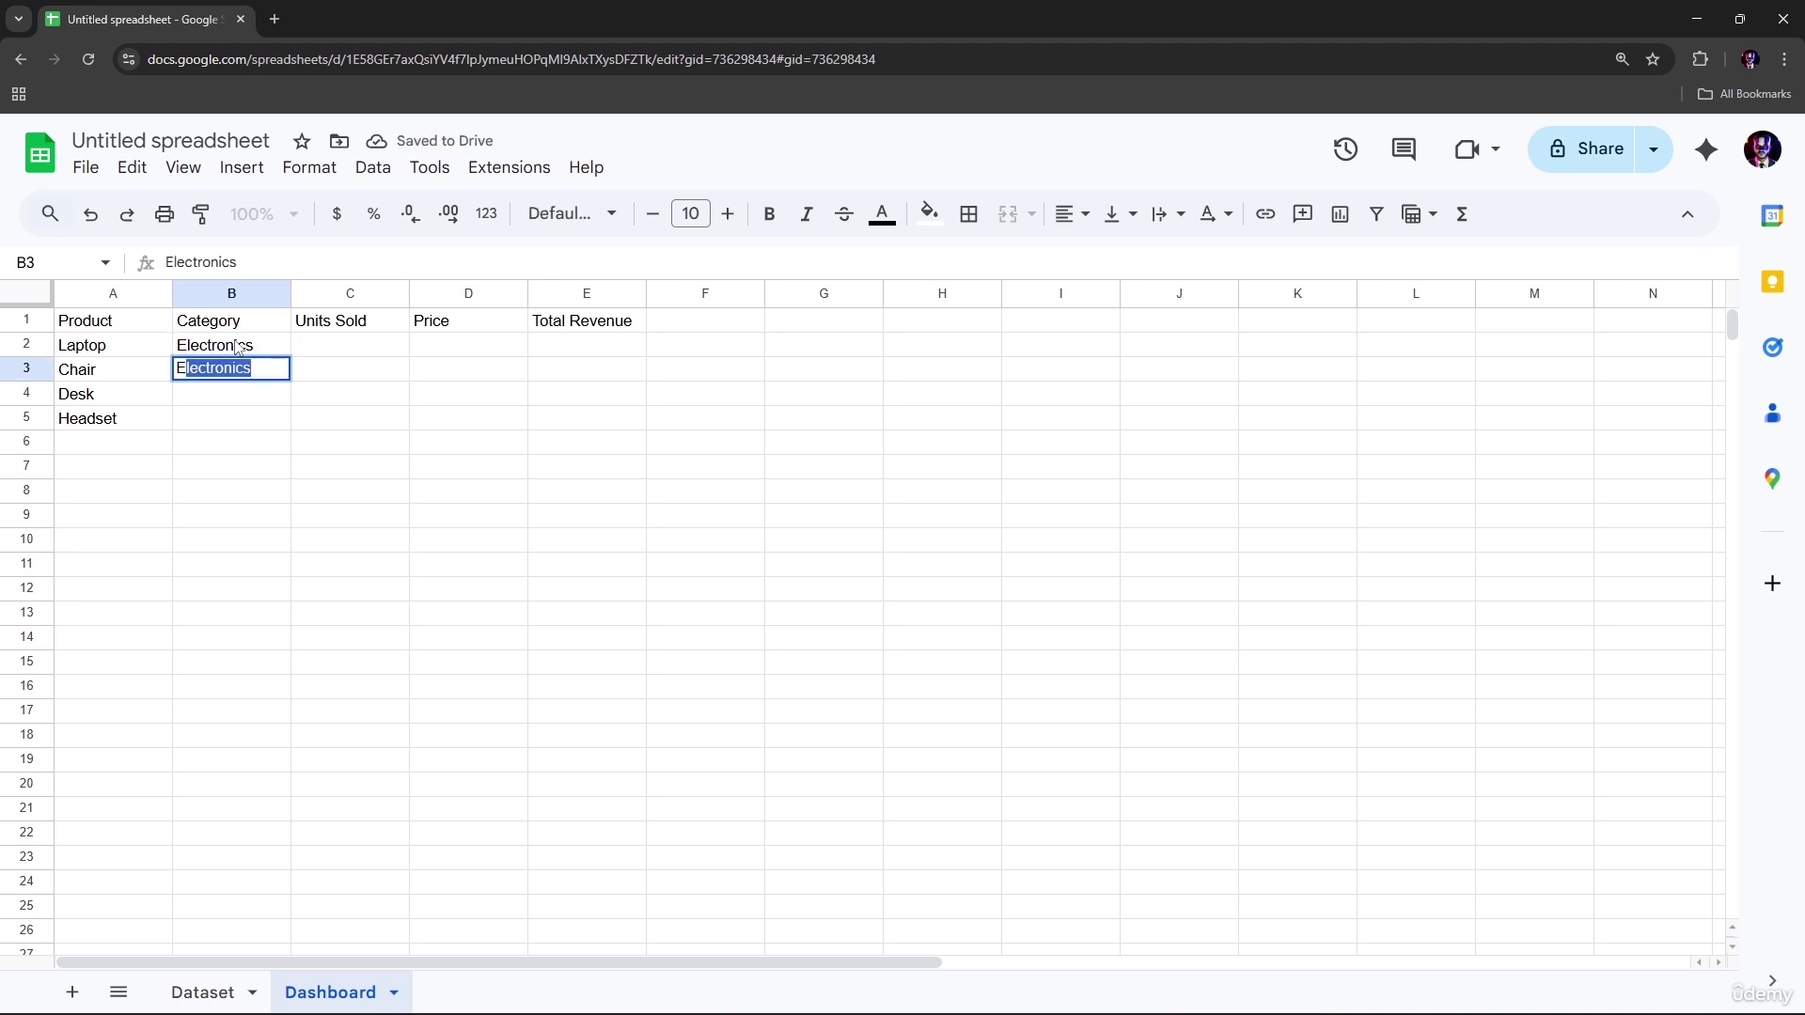
{"action": "key", "text": "Return"}
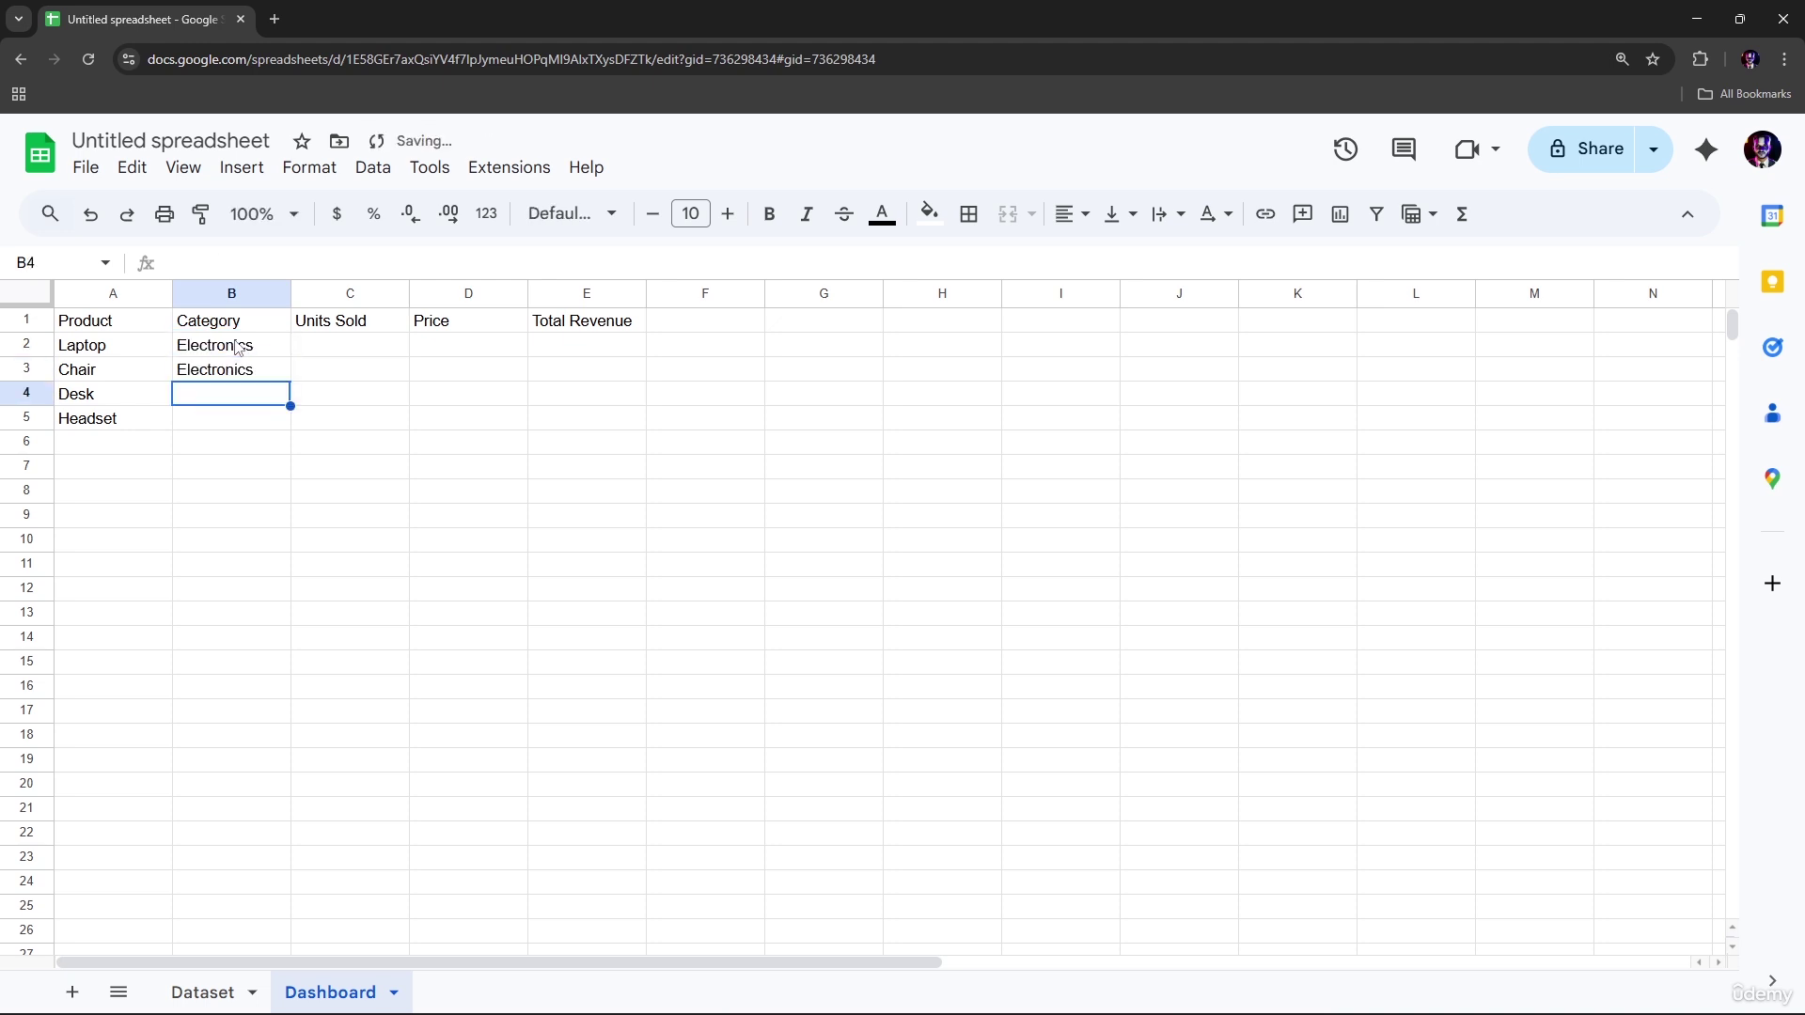
Enter the category Furniture in cells B4 and B5
{"action": "type", "text": "Fu"}
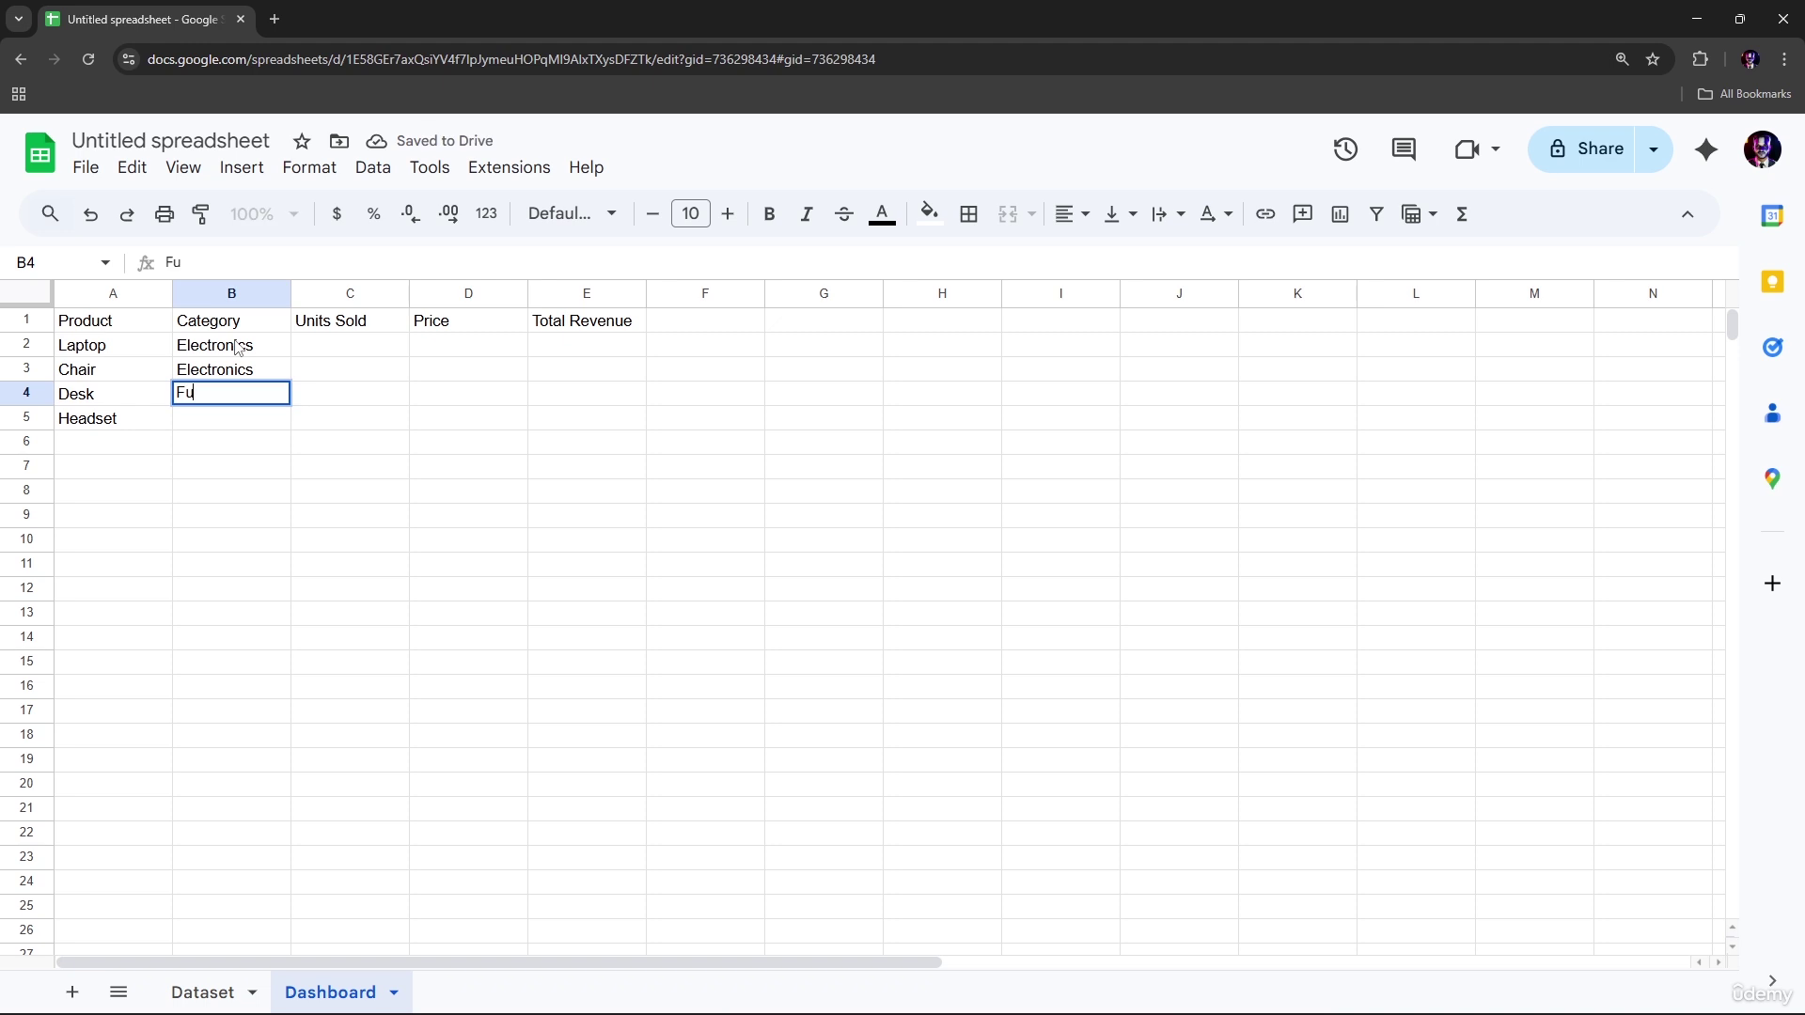
{"action": "type", "text": "tniture"}
{"action": "key", "text": "Return"}
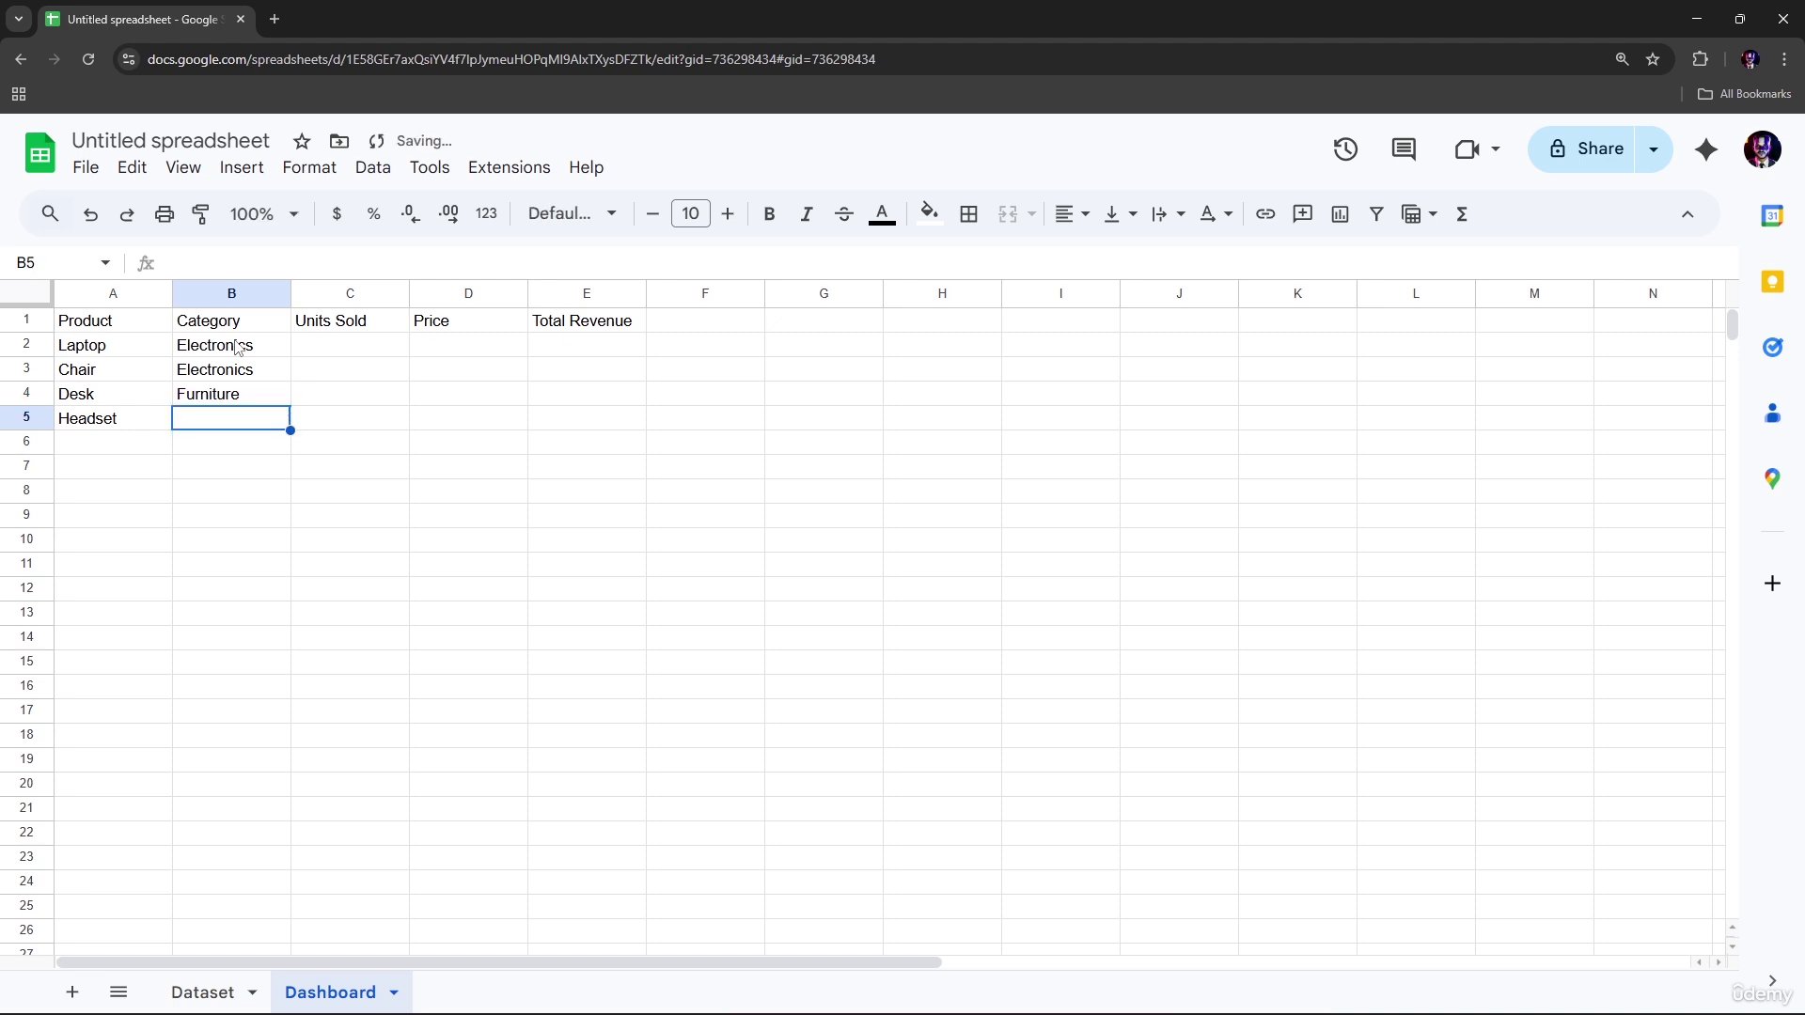
{"action": "type", "text": "F"}
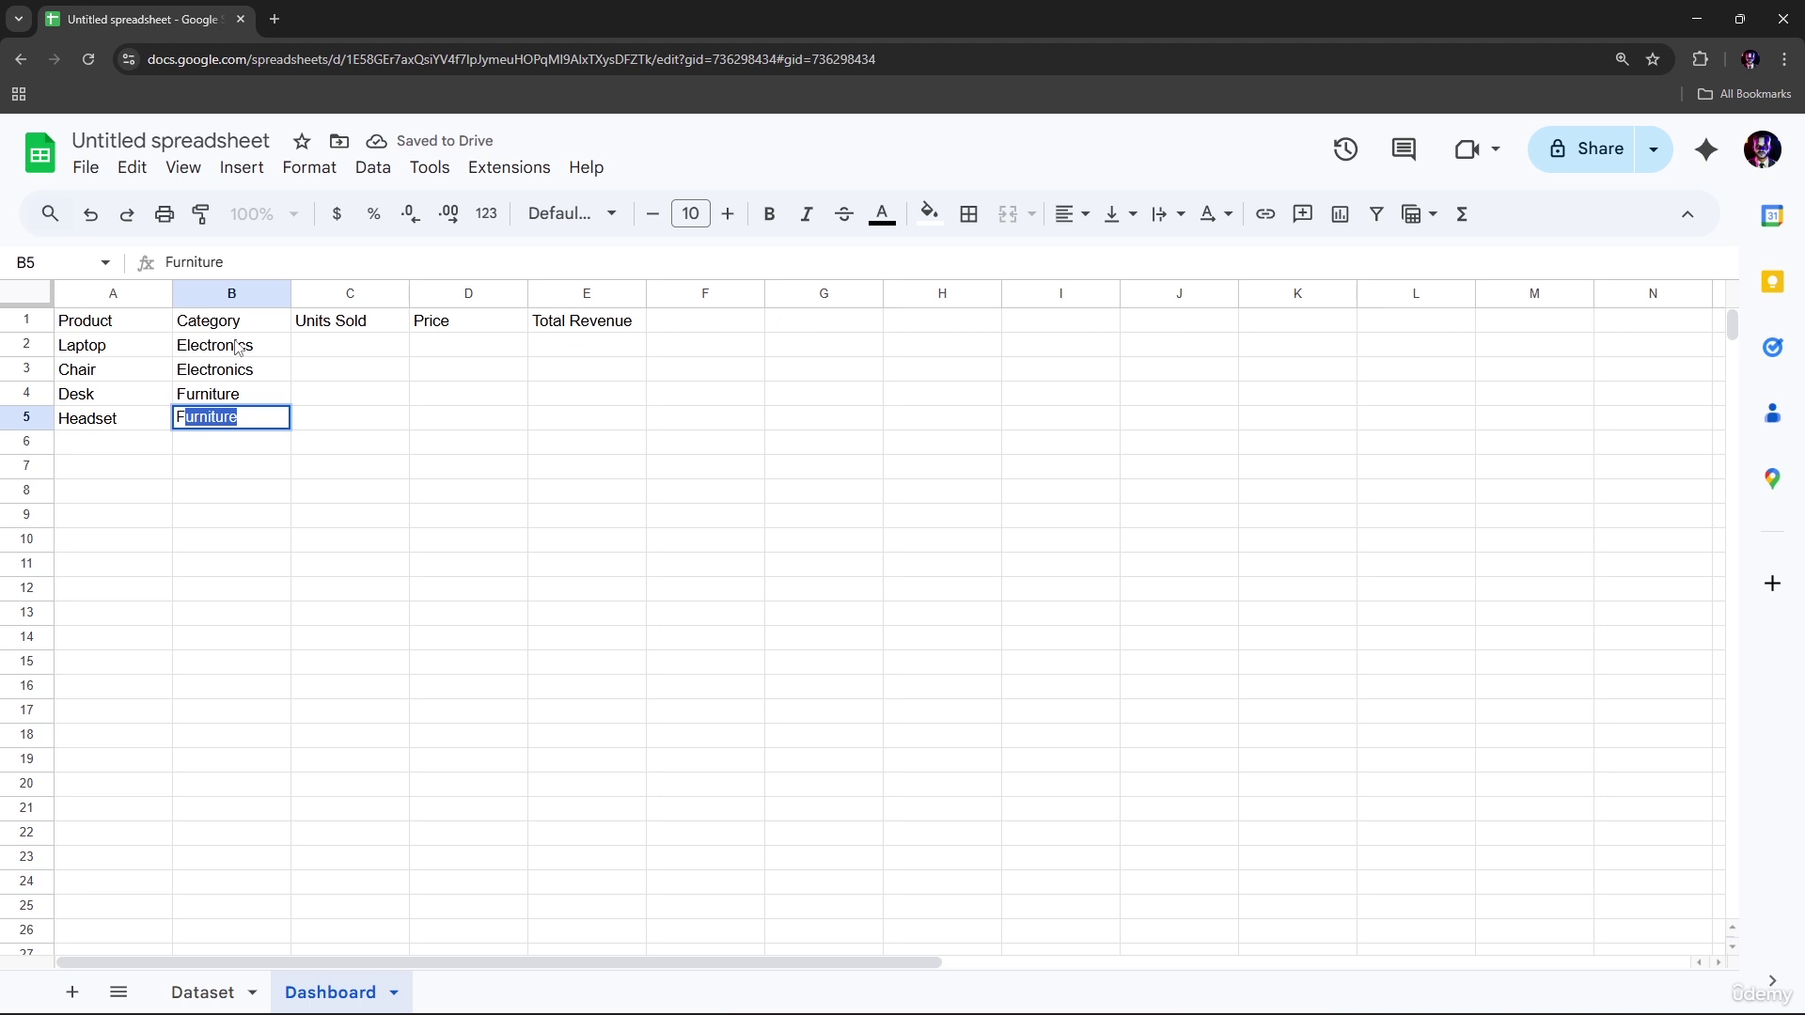
{"action": "key", "text": "Return"}
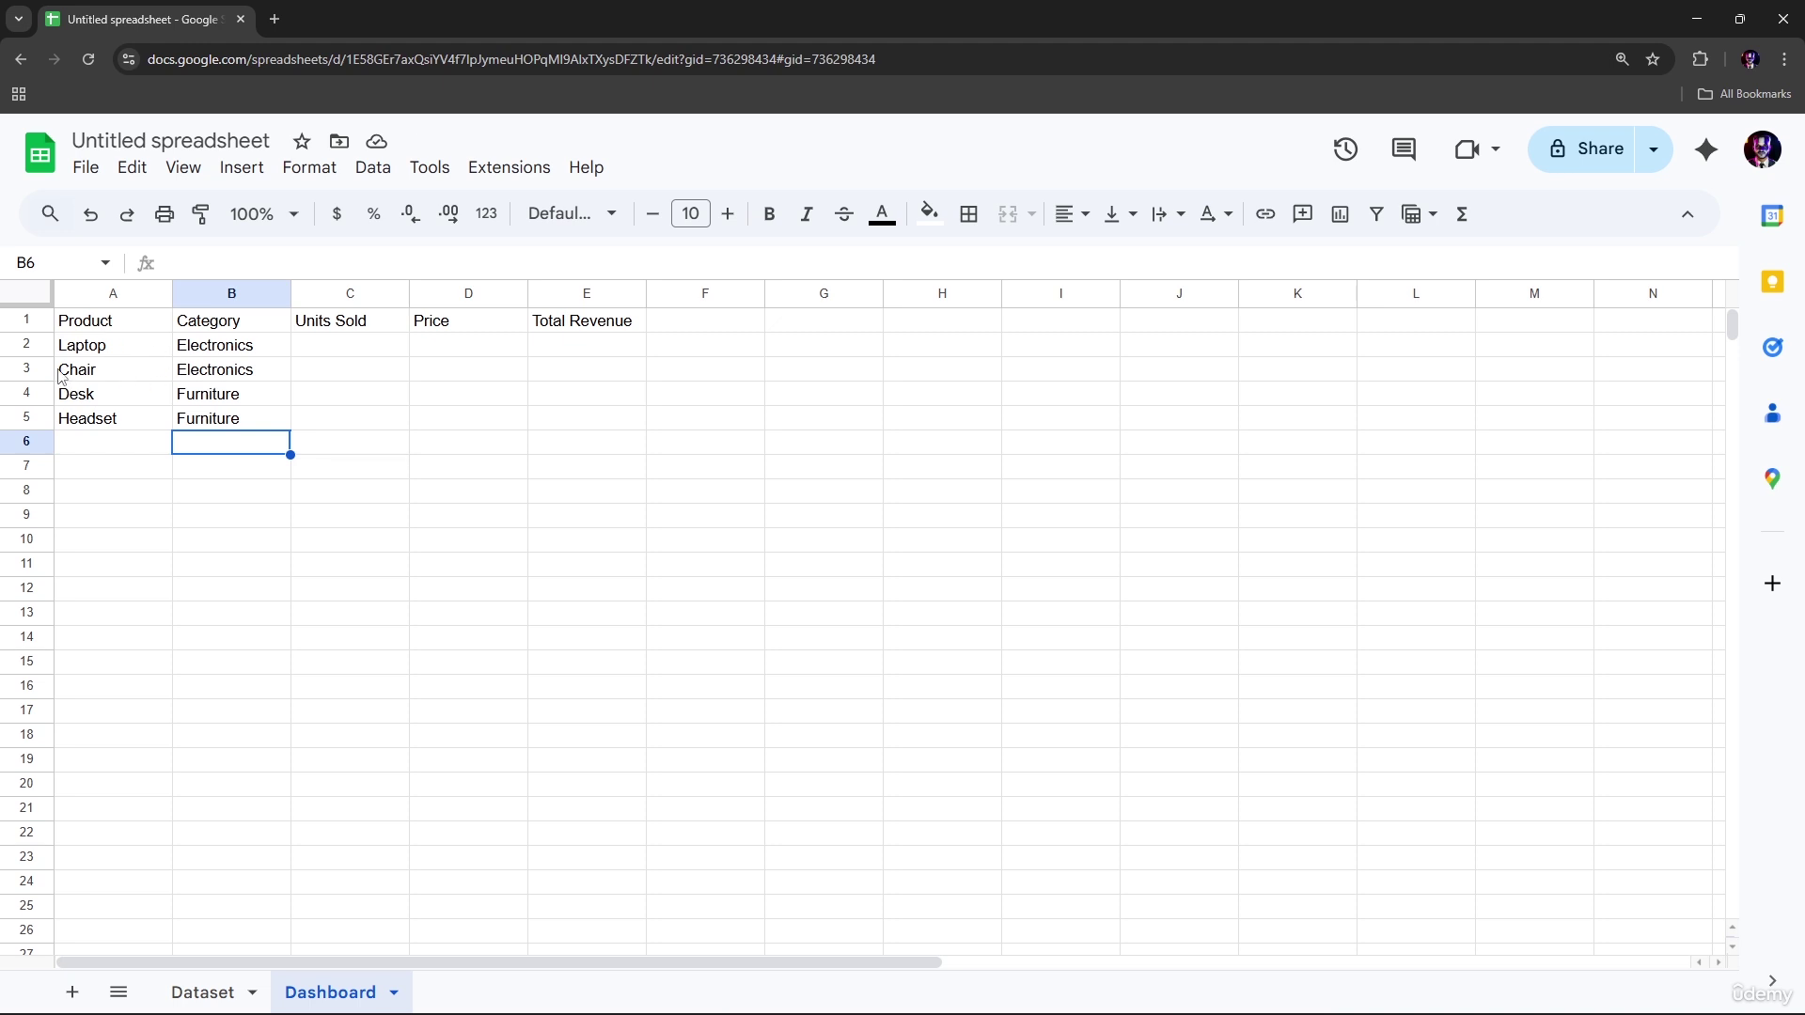
Change the category to Furniture for the chair in cell B3 and Electronics for the headset in cell B5
{"action": "left_click_drag", "start_coordinate": [79, 373], "coordinate": [82, 417]}
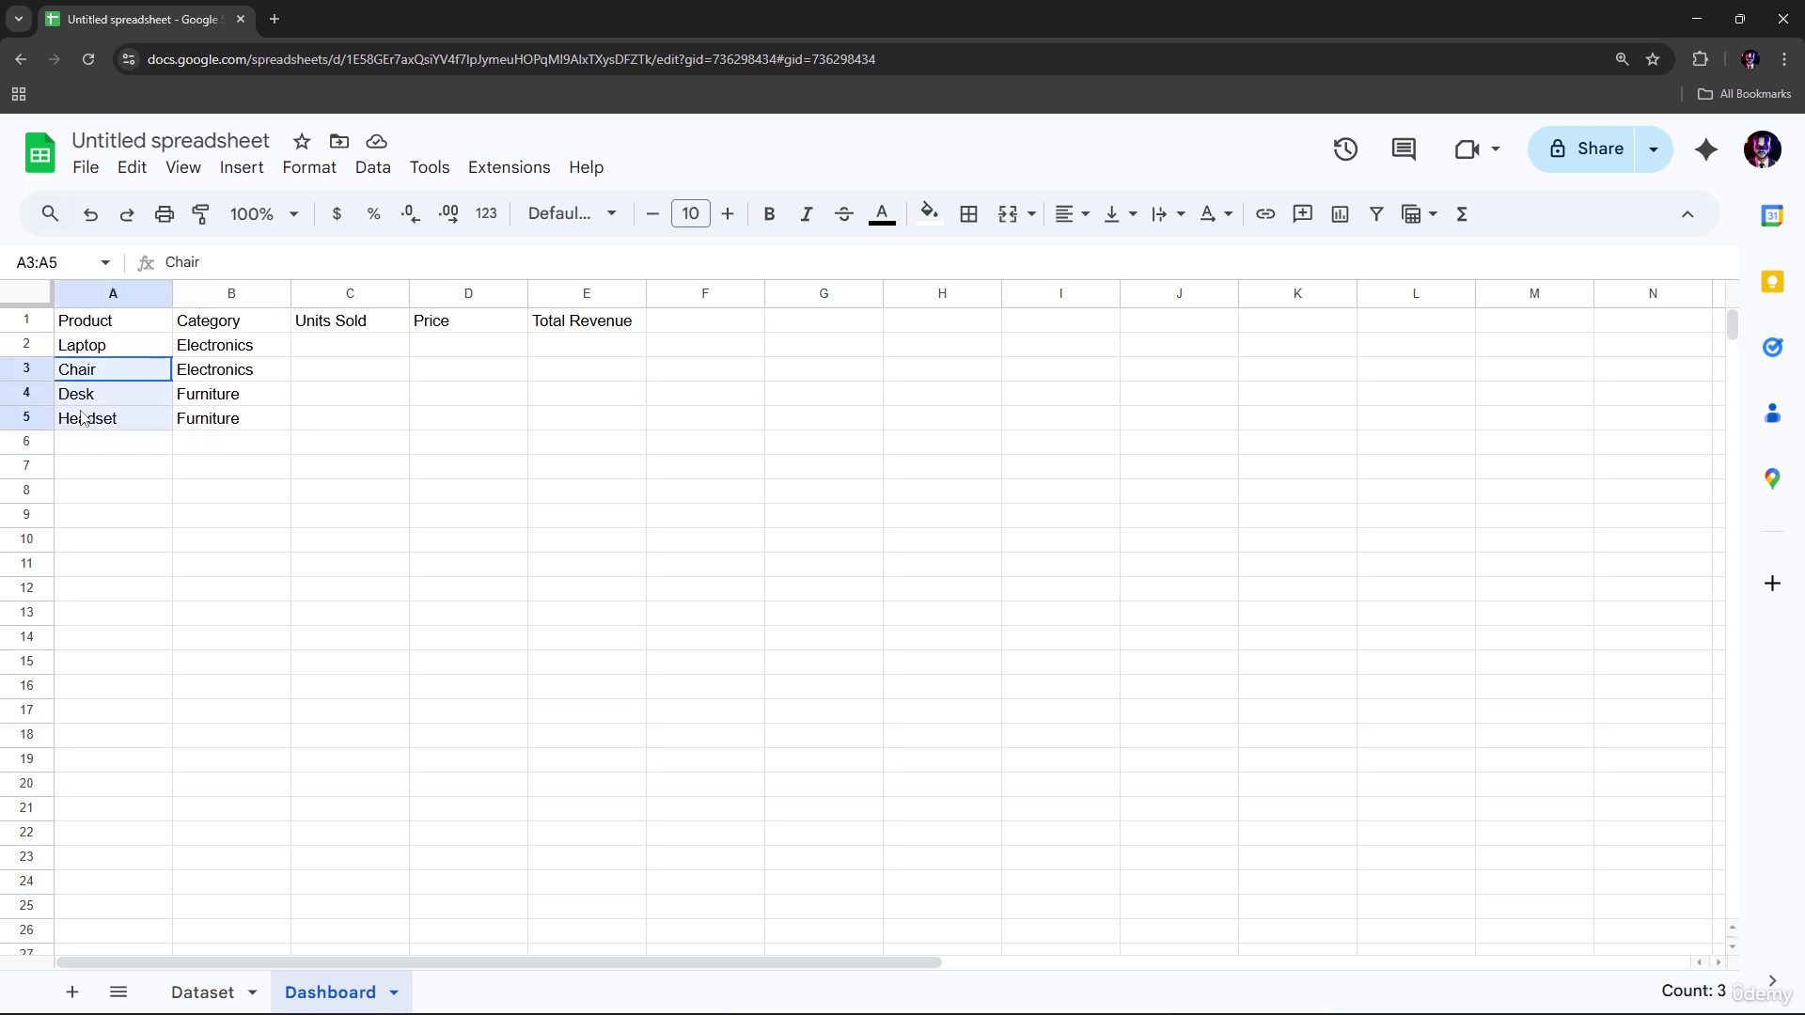
{"action": "left_click", "coordinate": [109, 372]}
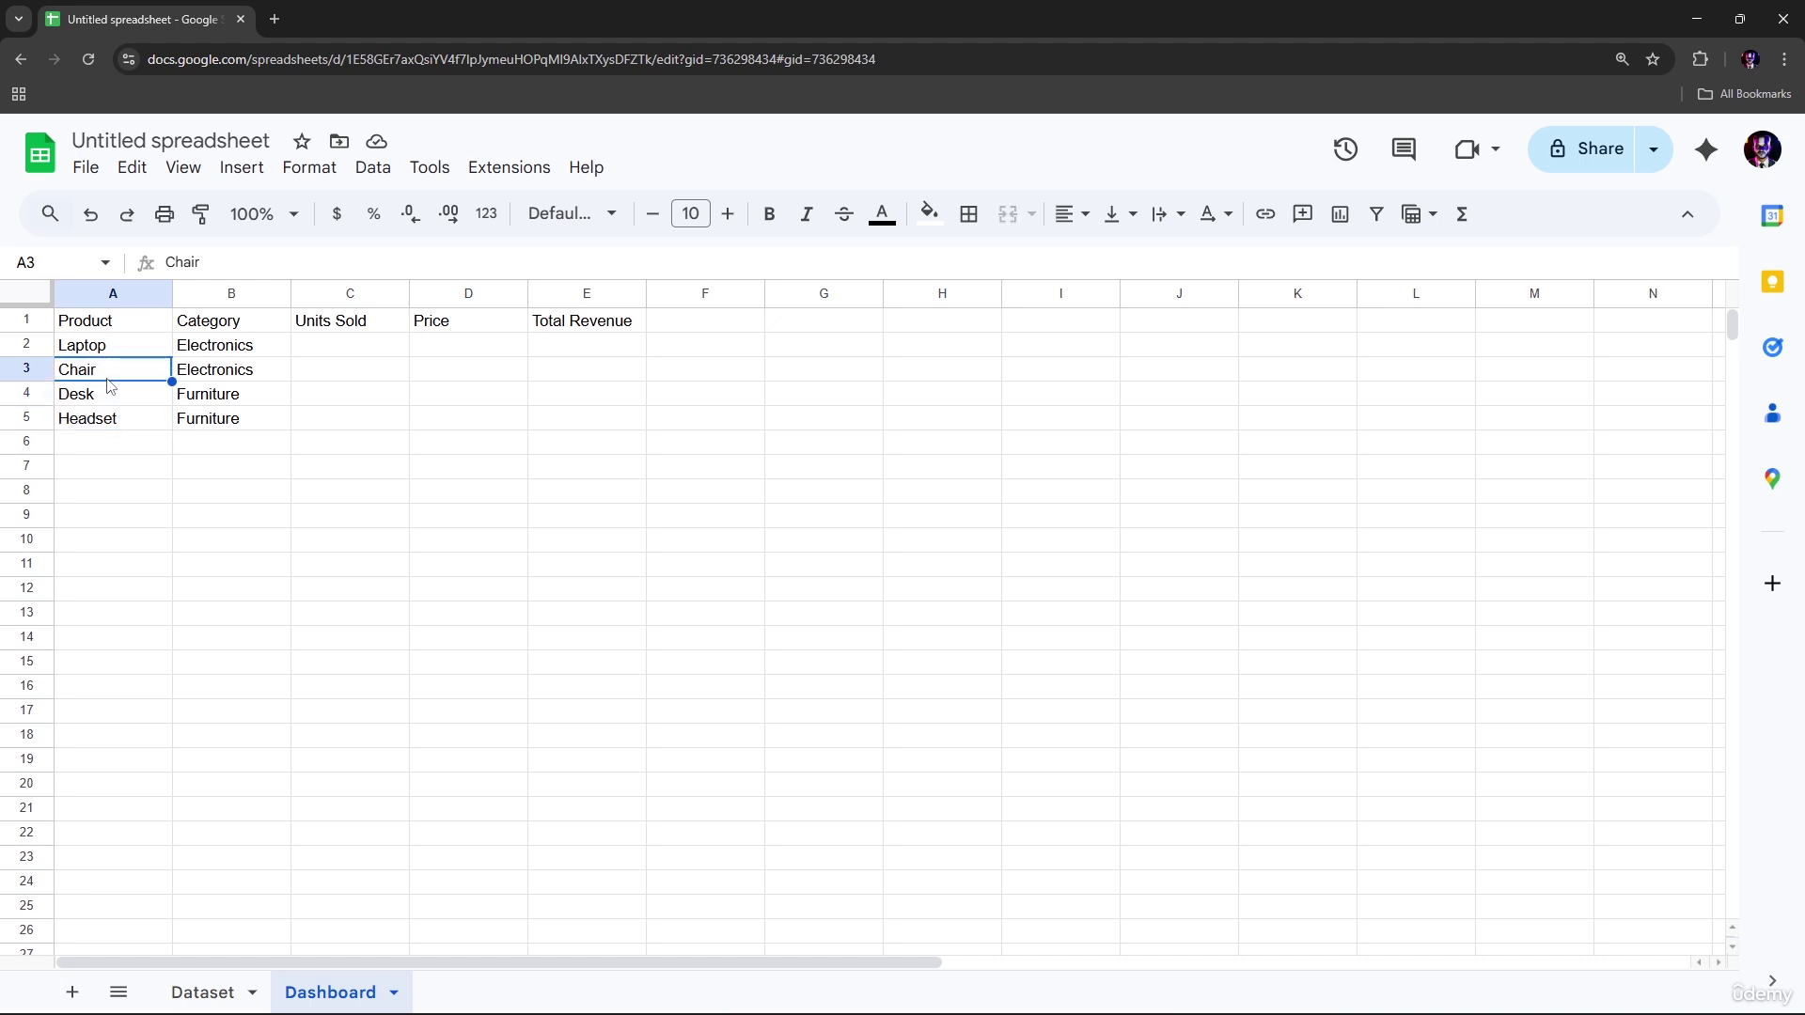
{"action": "left_click", "coordinate": [220, 370]}
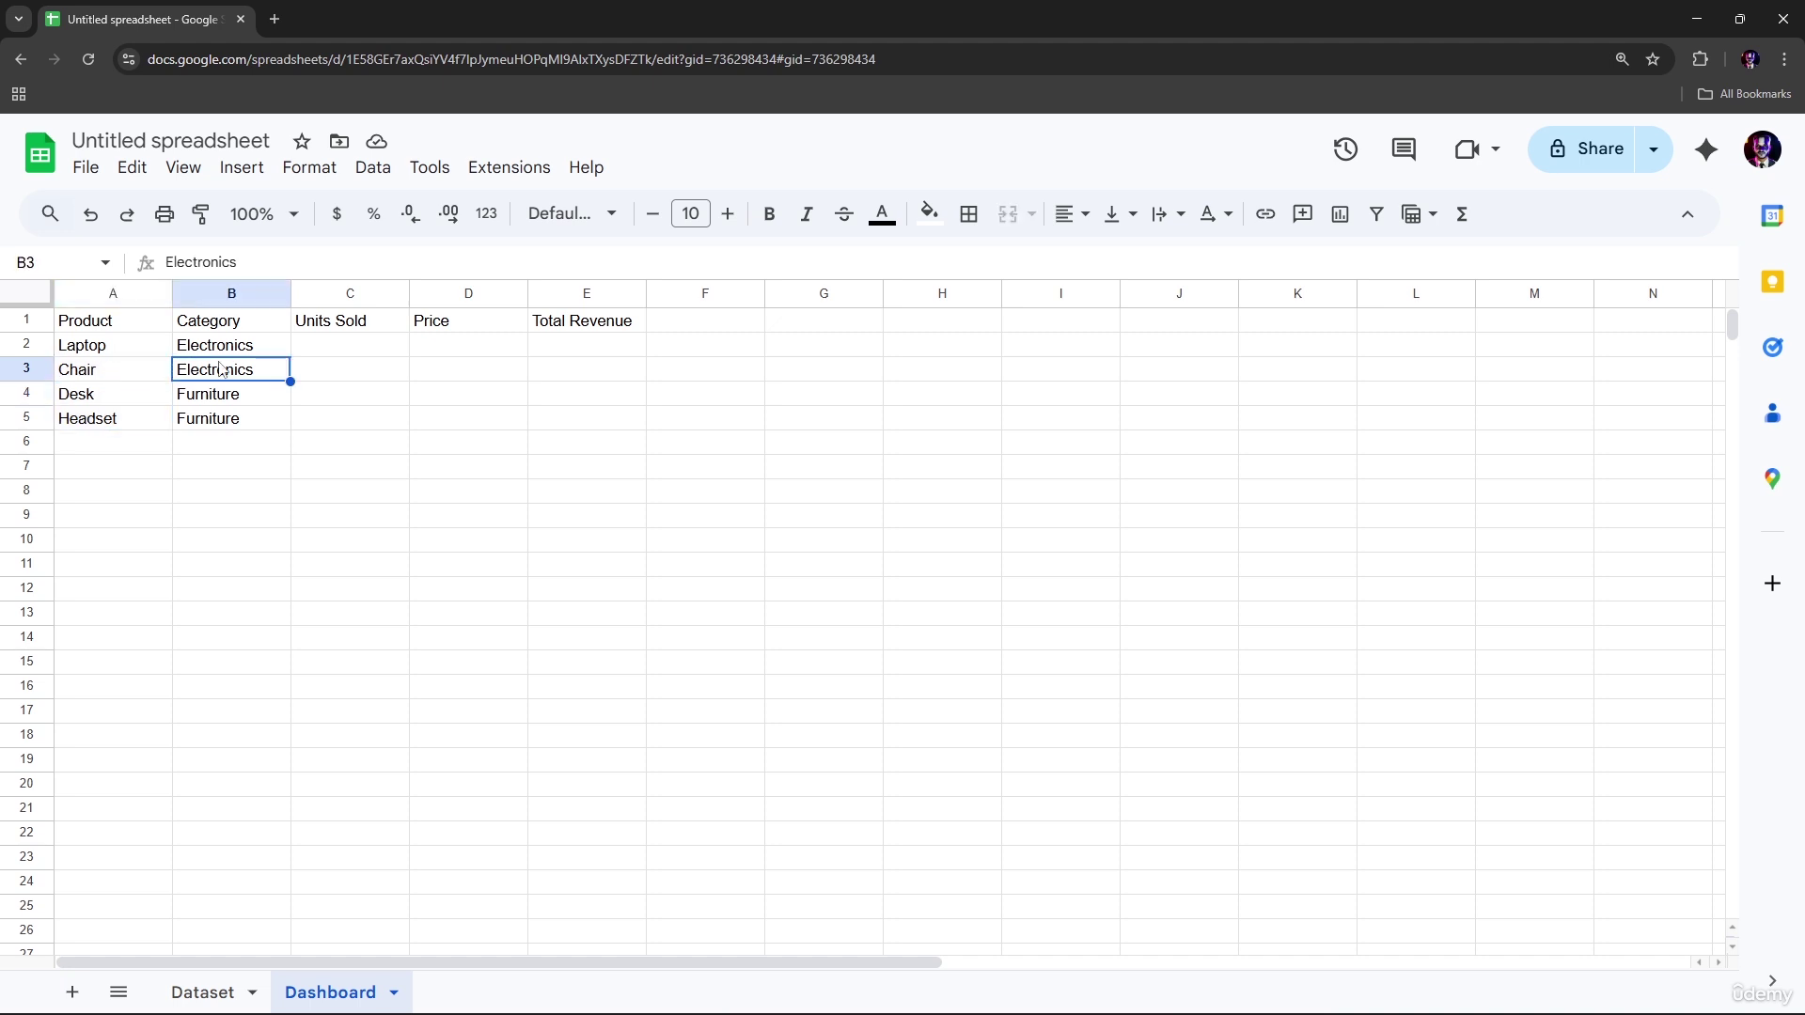
{"action": "type", "text": "fu"}
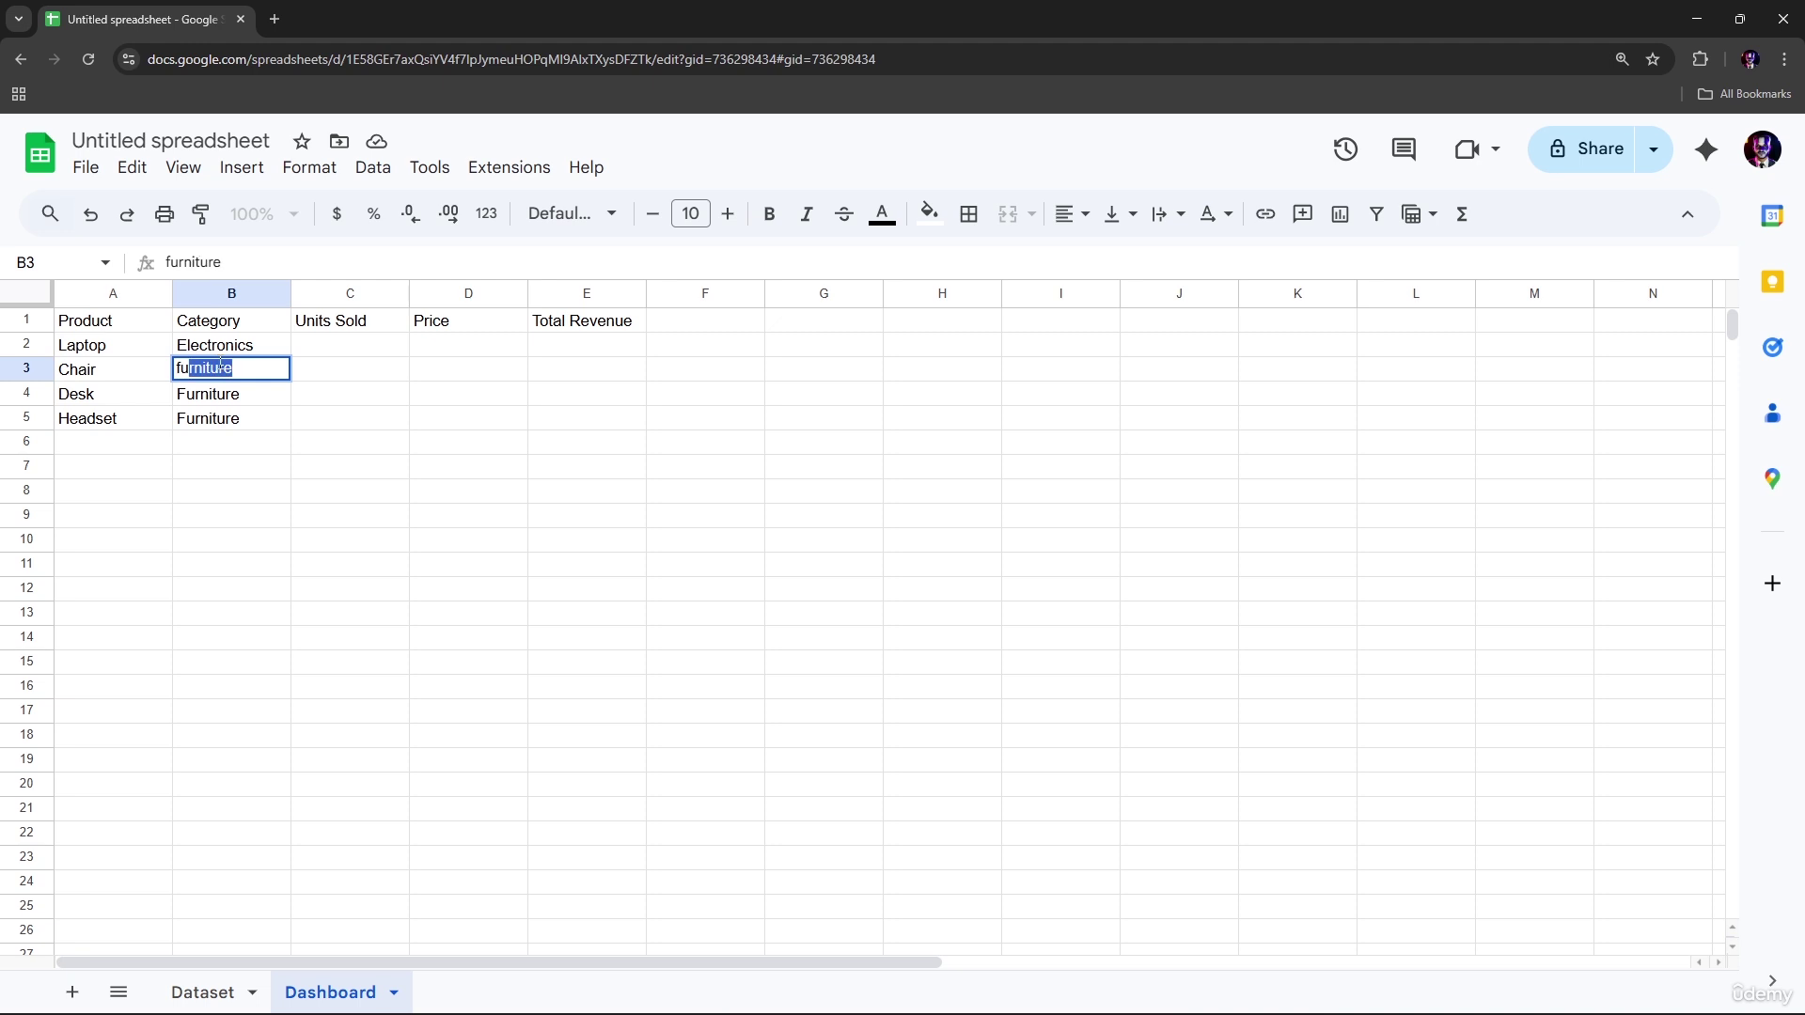
{"action": "key", "text": "Return"}
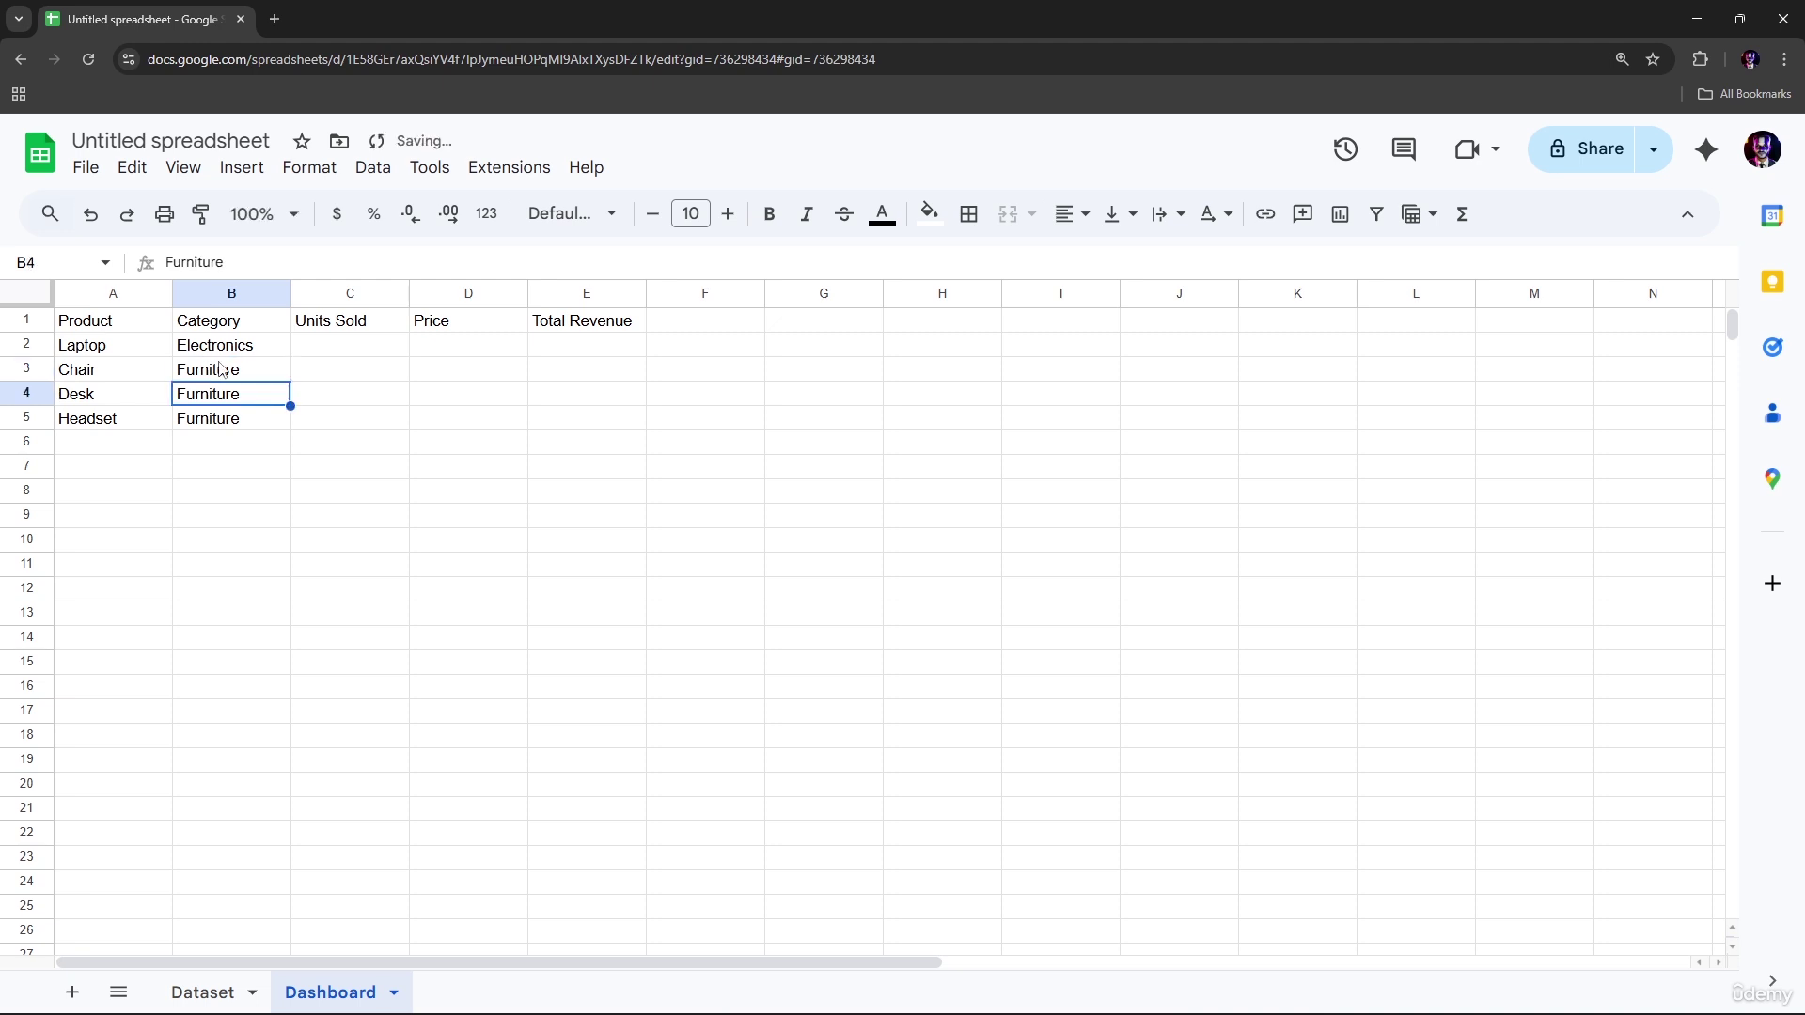
{"action": "left_click", "coordinate": [232, 429]}
{"action": "type", "text": "e"}
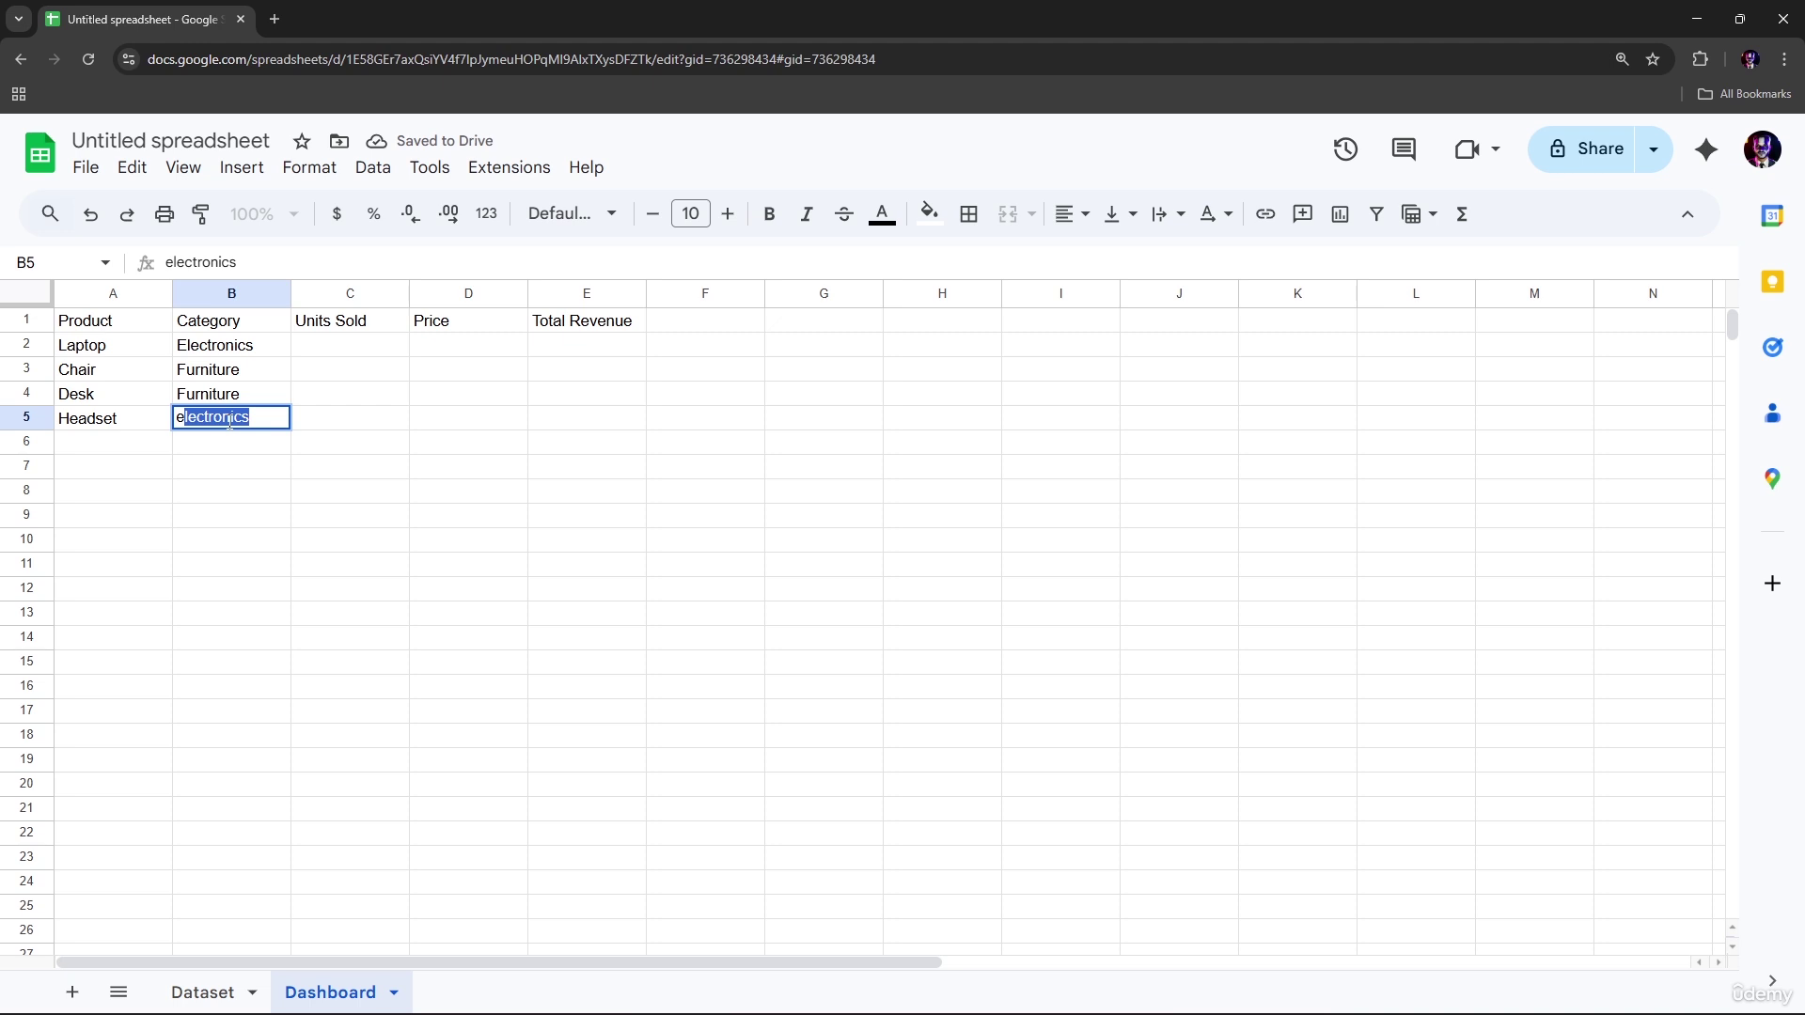
{"action": "key", "text": "Return"}
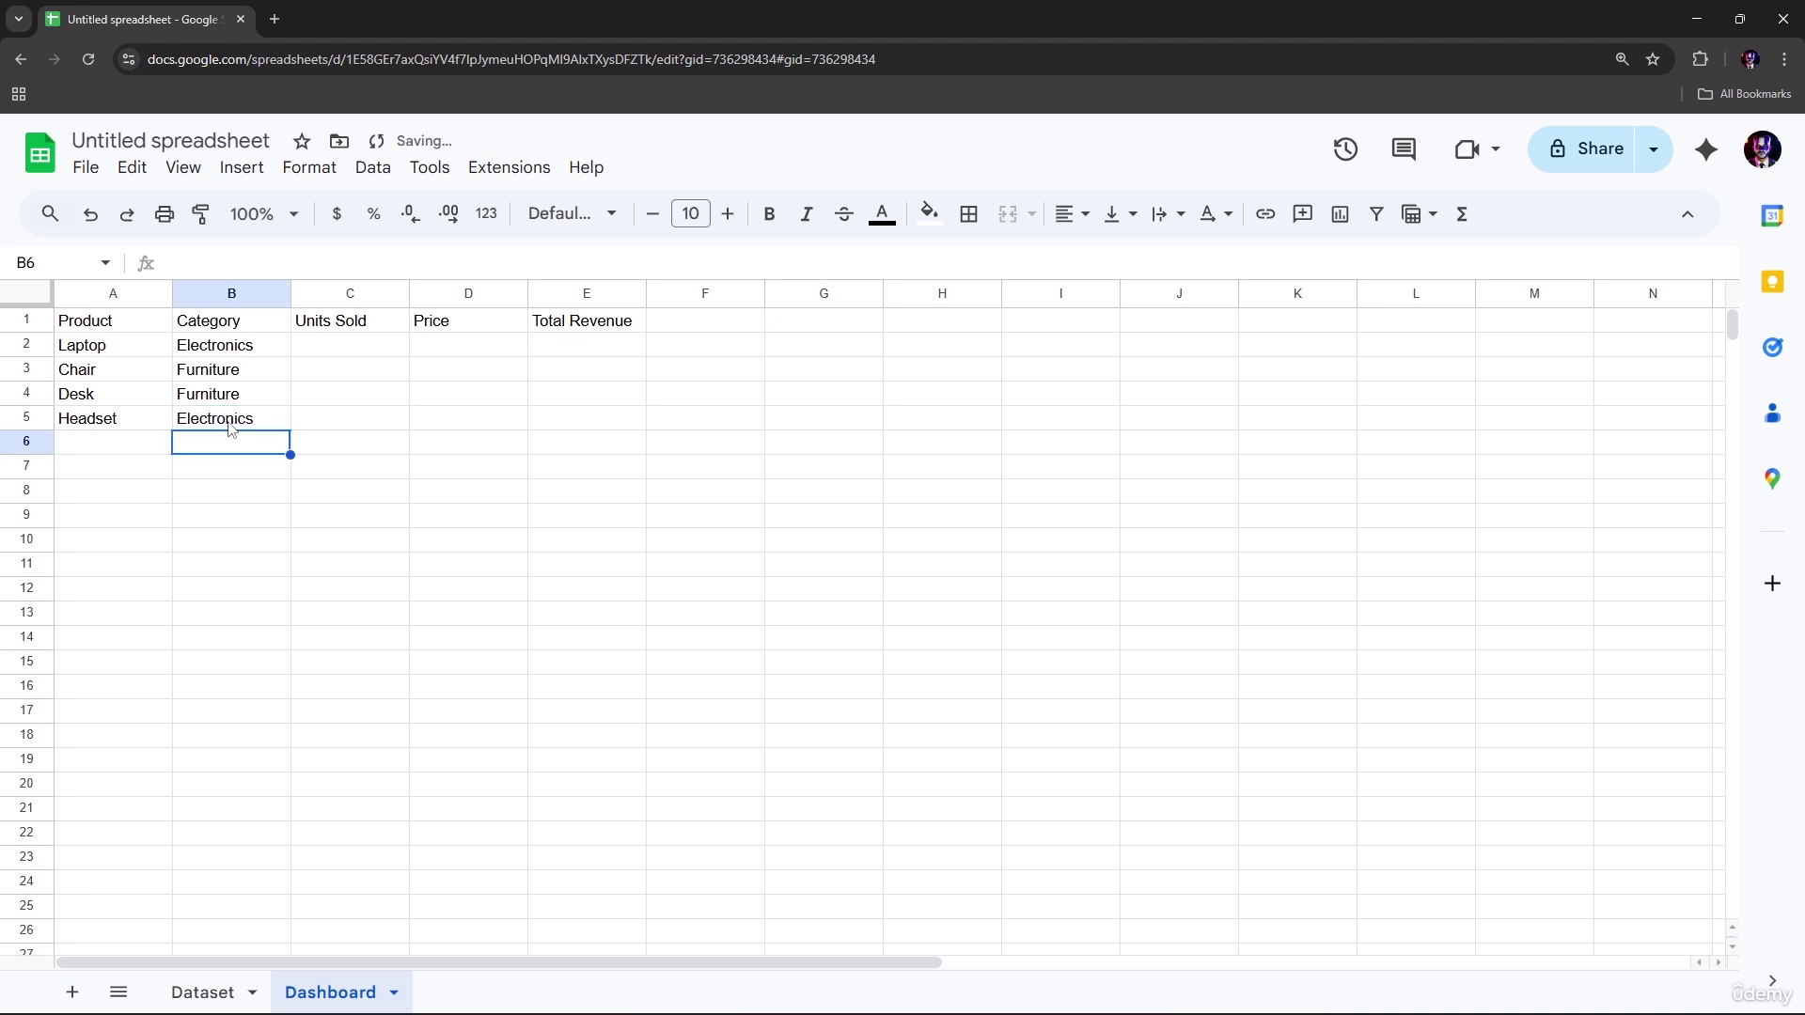
Enter the units sold 15, 30, 12 and 8 in cells C2 to C5
{"action": "left_click", "coordinate": [379, 353]}
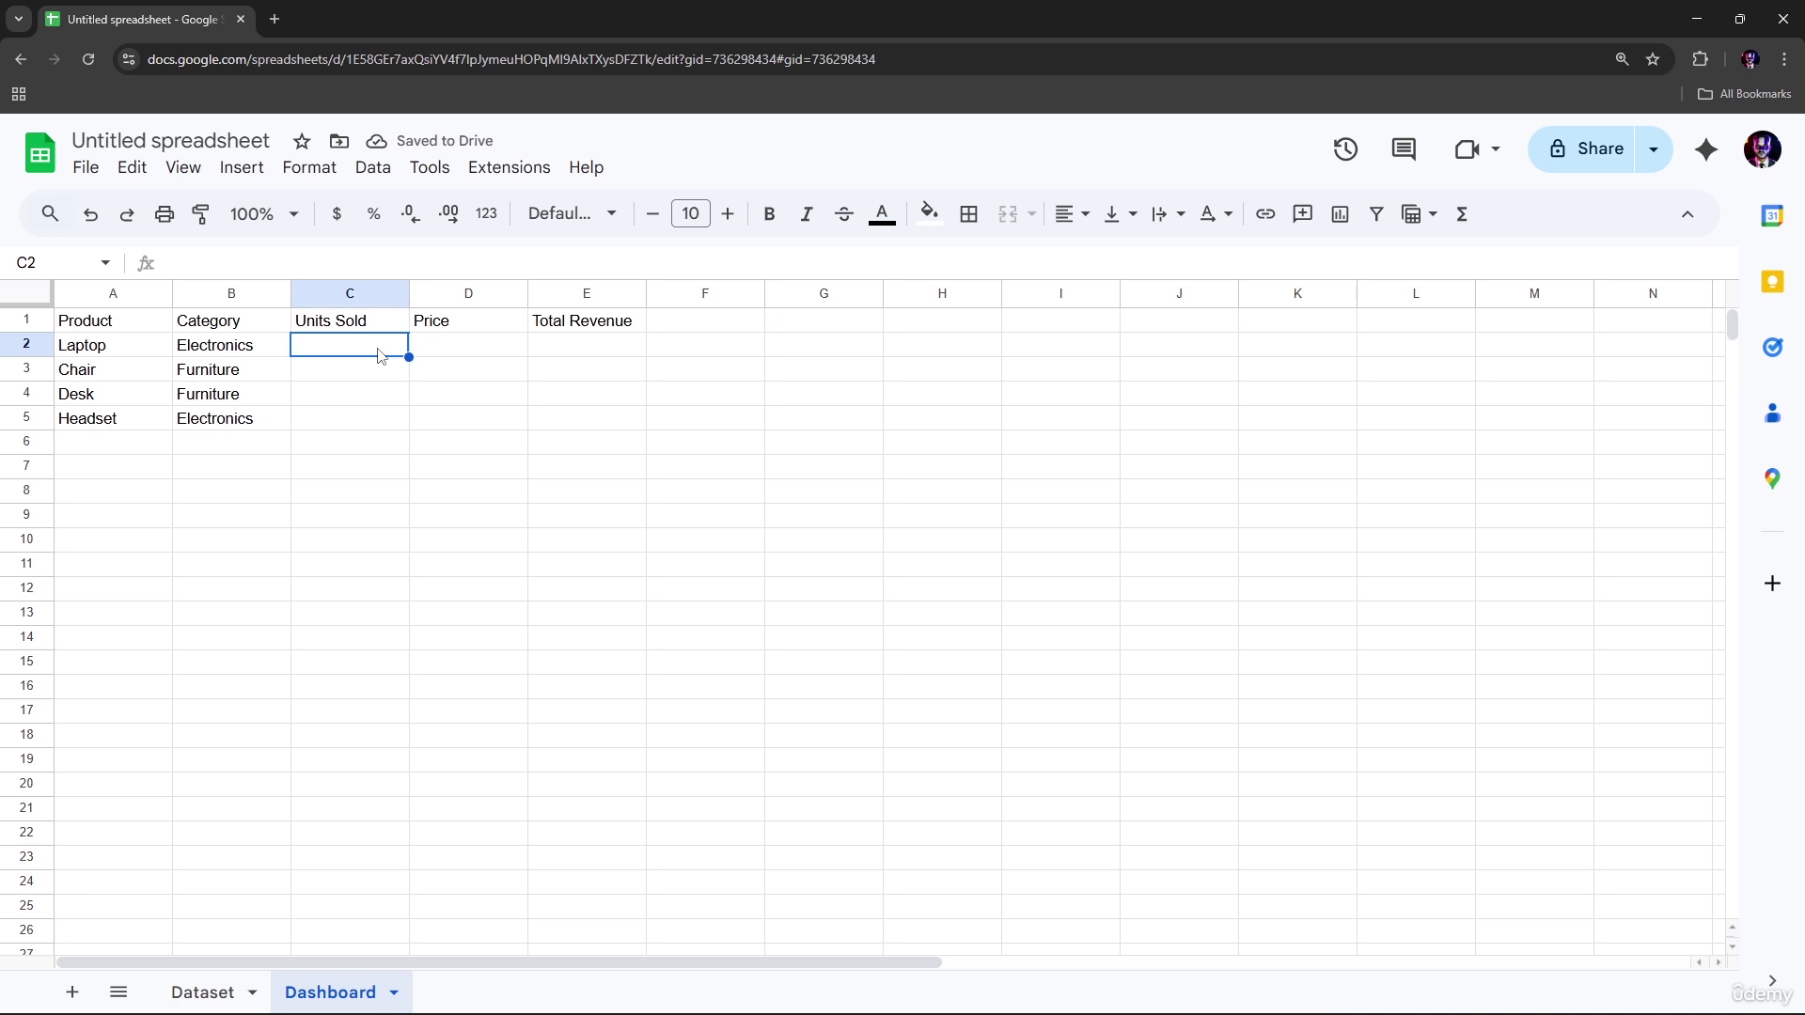
{"action": "type", "text": "15"}
{"action": "key", "text": "Return"}
{"action": "type", "text": "30"}
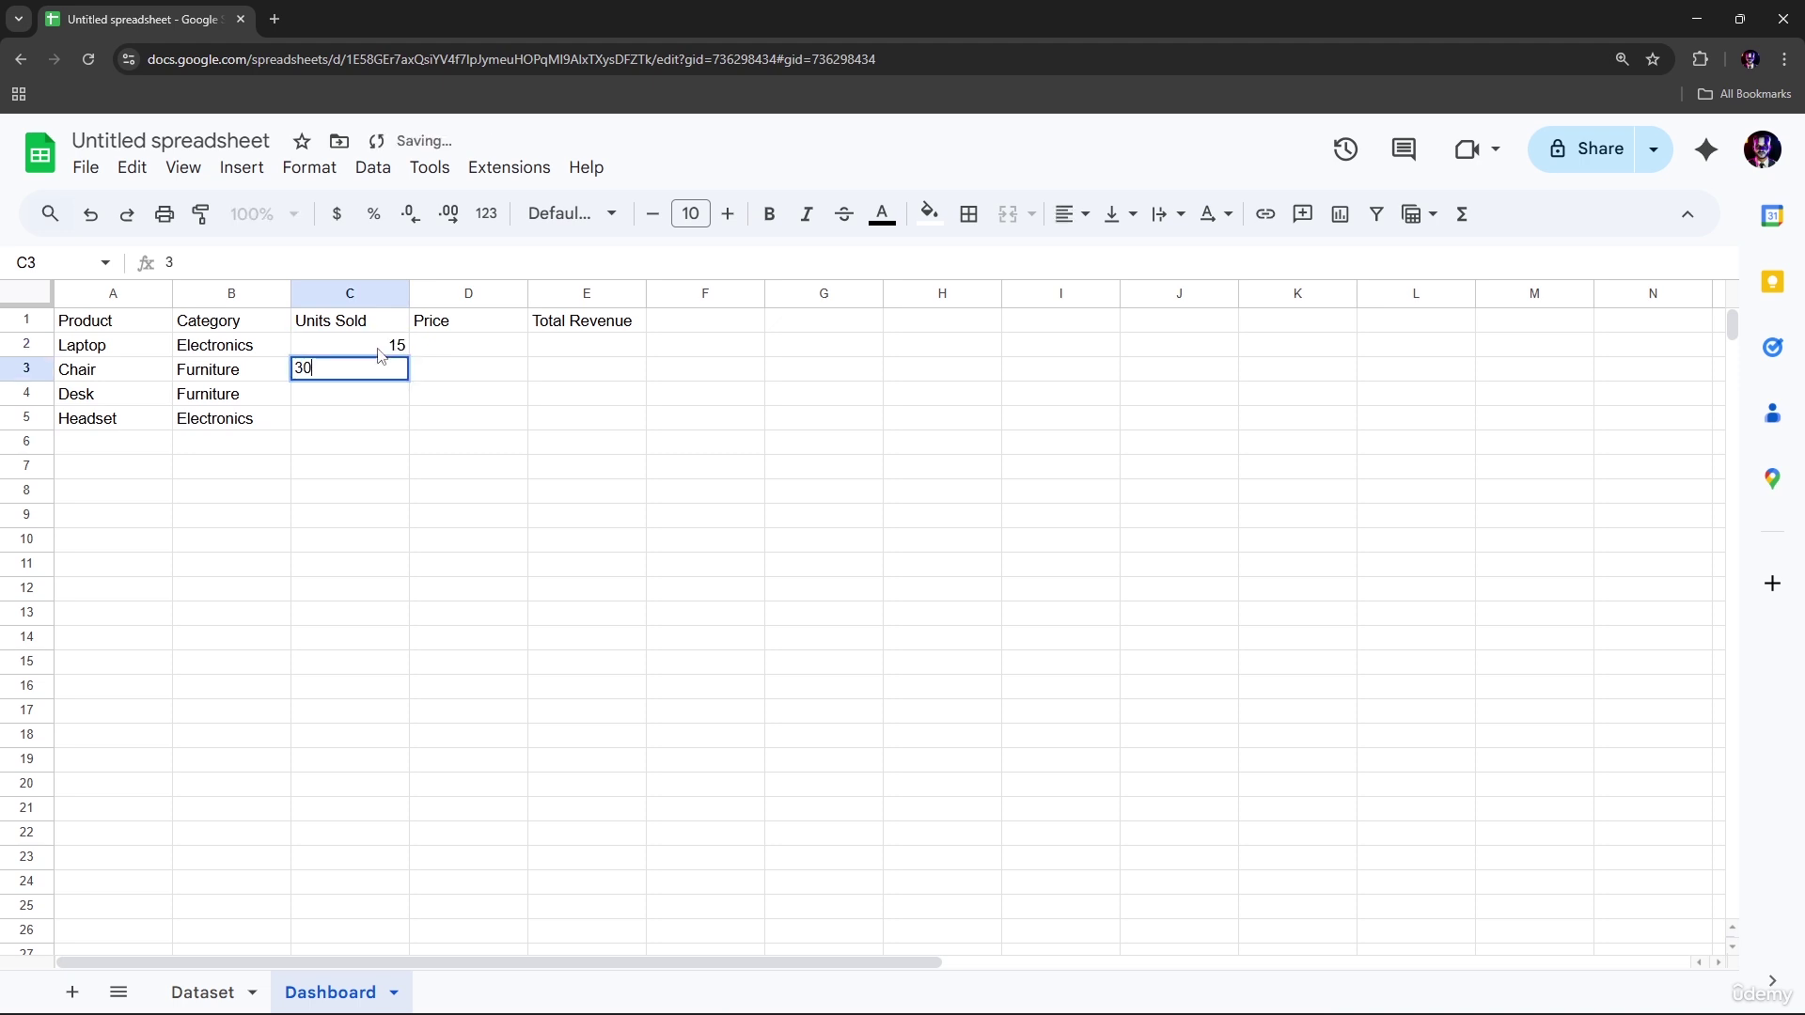
{"action": "key", "text": "Return"}
{"action": "type", "text": "12"}
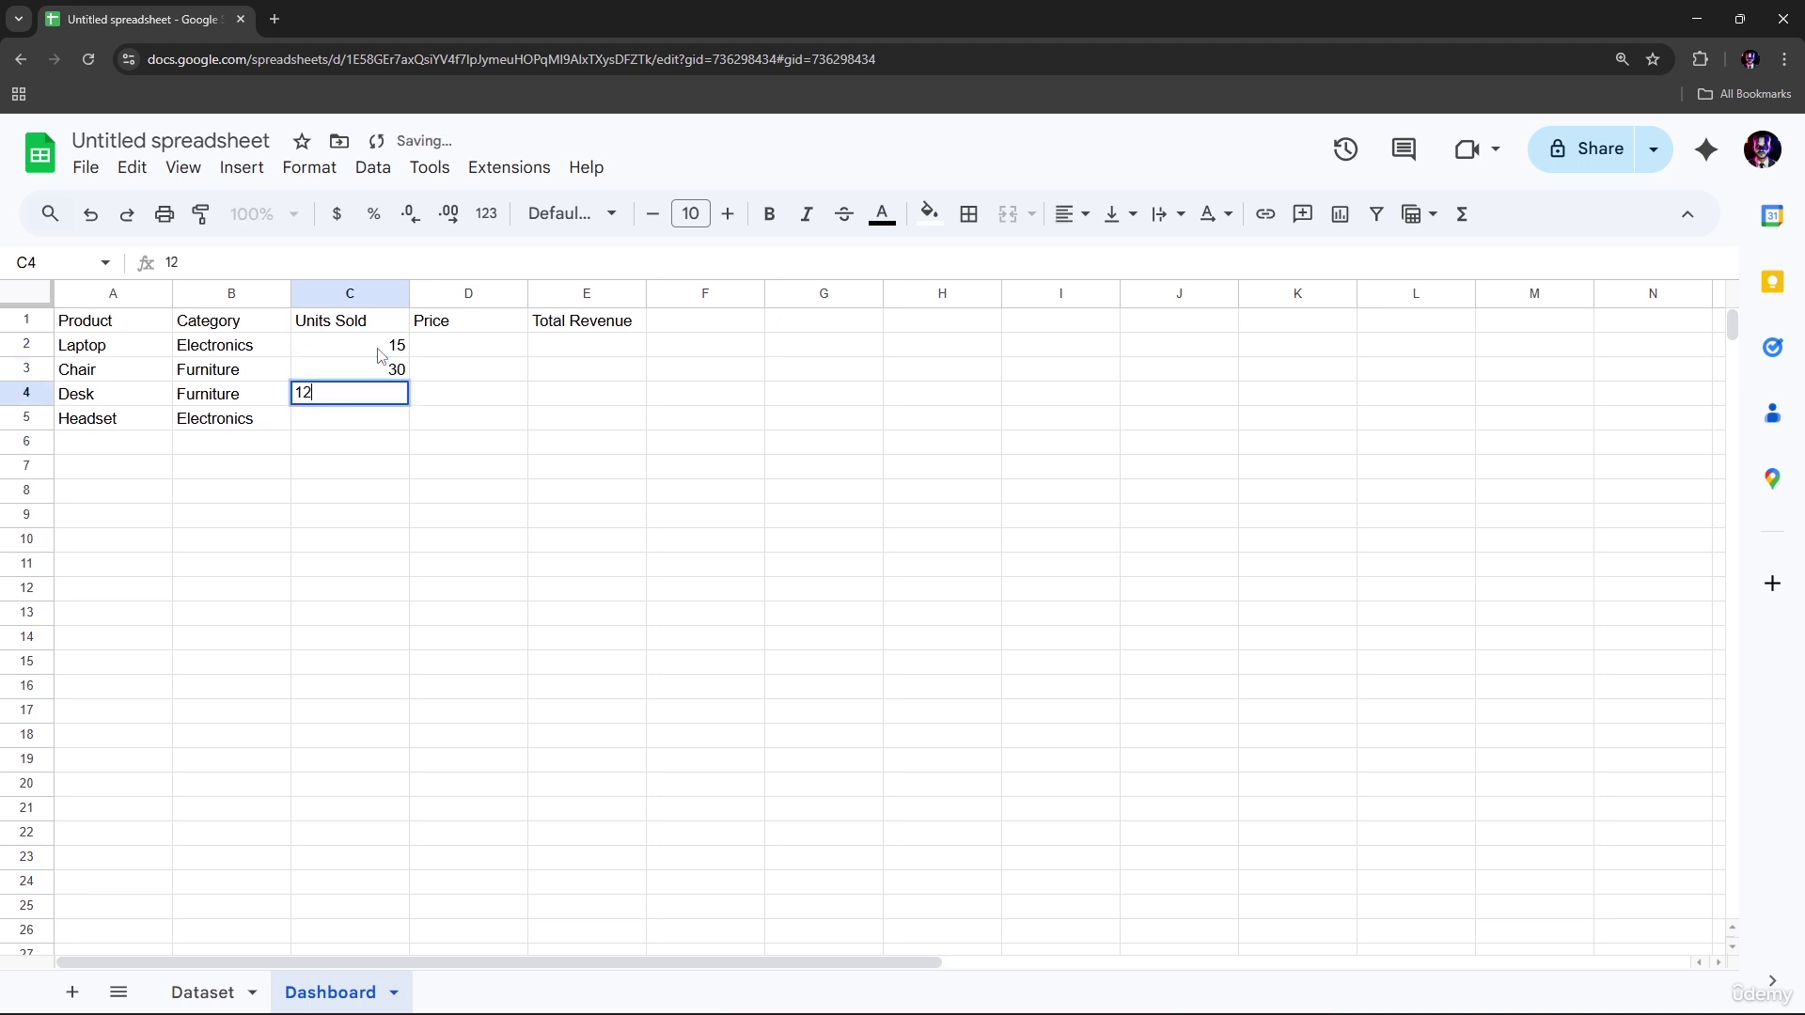
{"action": "key", "text": "Return"}
{"action": "type", "text": "8"}
{"action": "key", "text": "Return"}
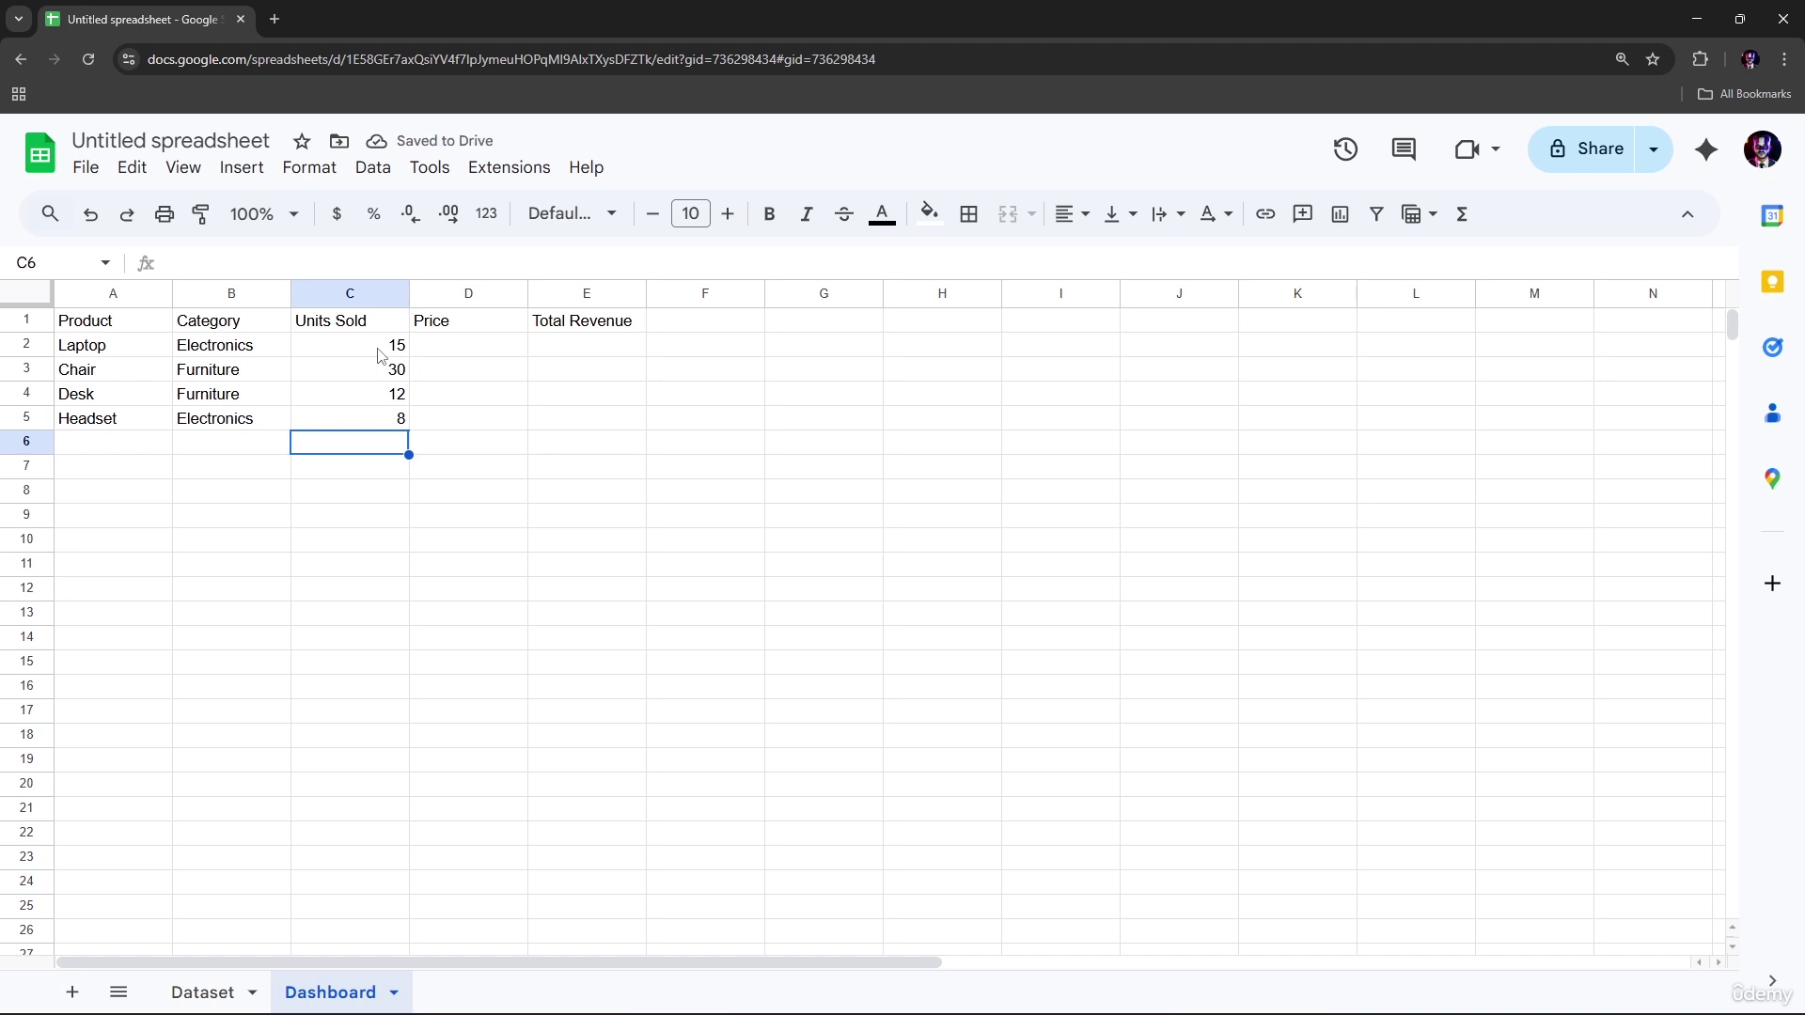
Enter the prices 700, 400, 120 and 50 in cells D2 to D5
{"action": "left_click", "coordinate": [454, 348]}
{"action": "type", "text": "700"}
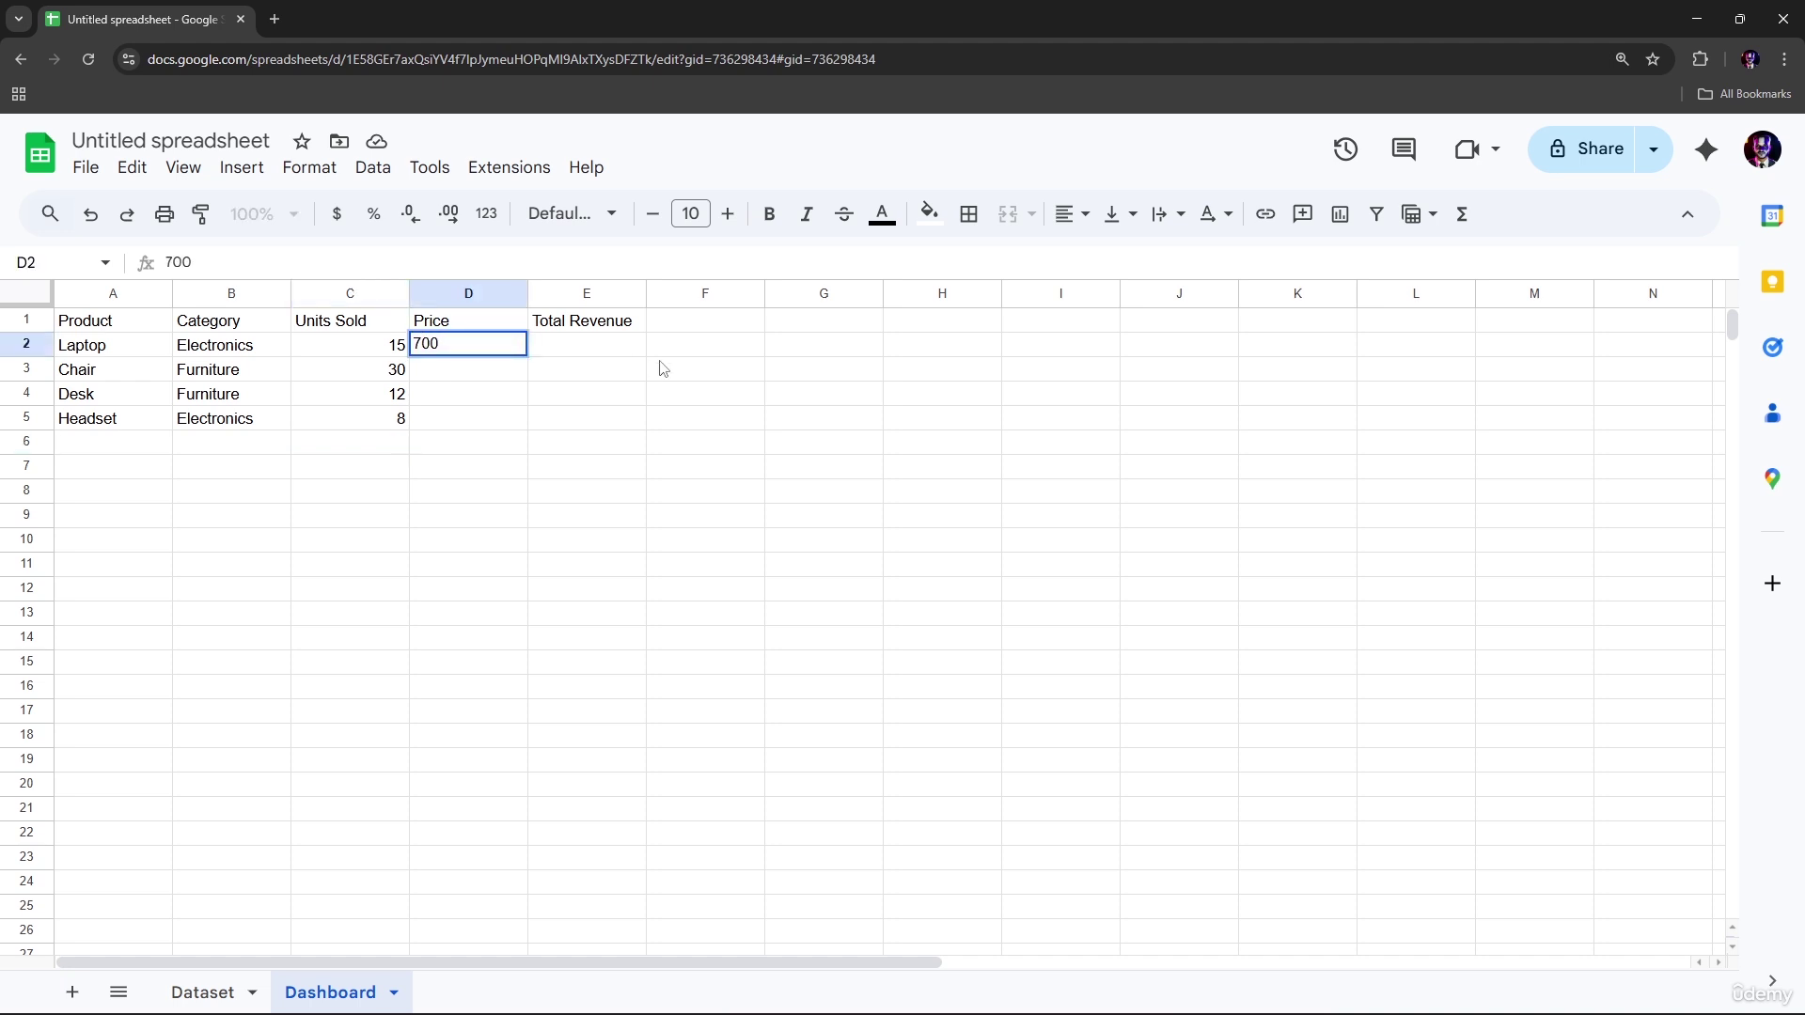
{"action": "key", "text": "Return"}
{"action": "type", "text": "400"}
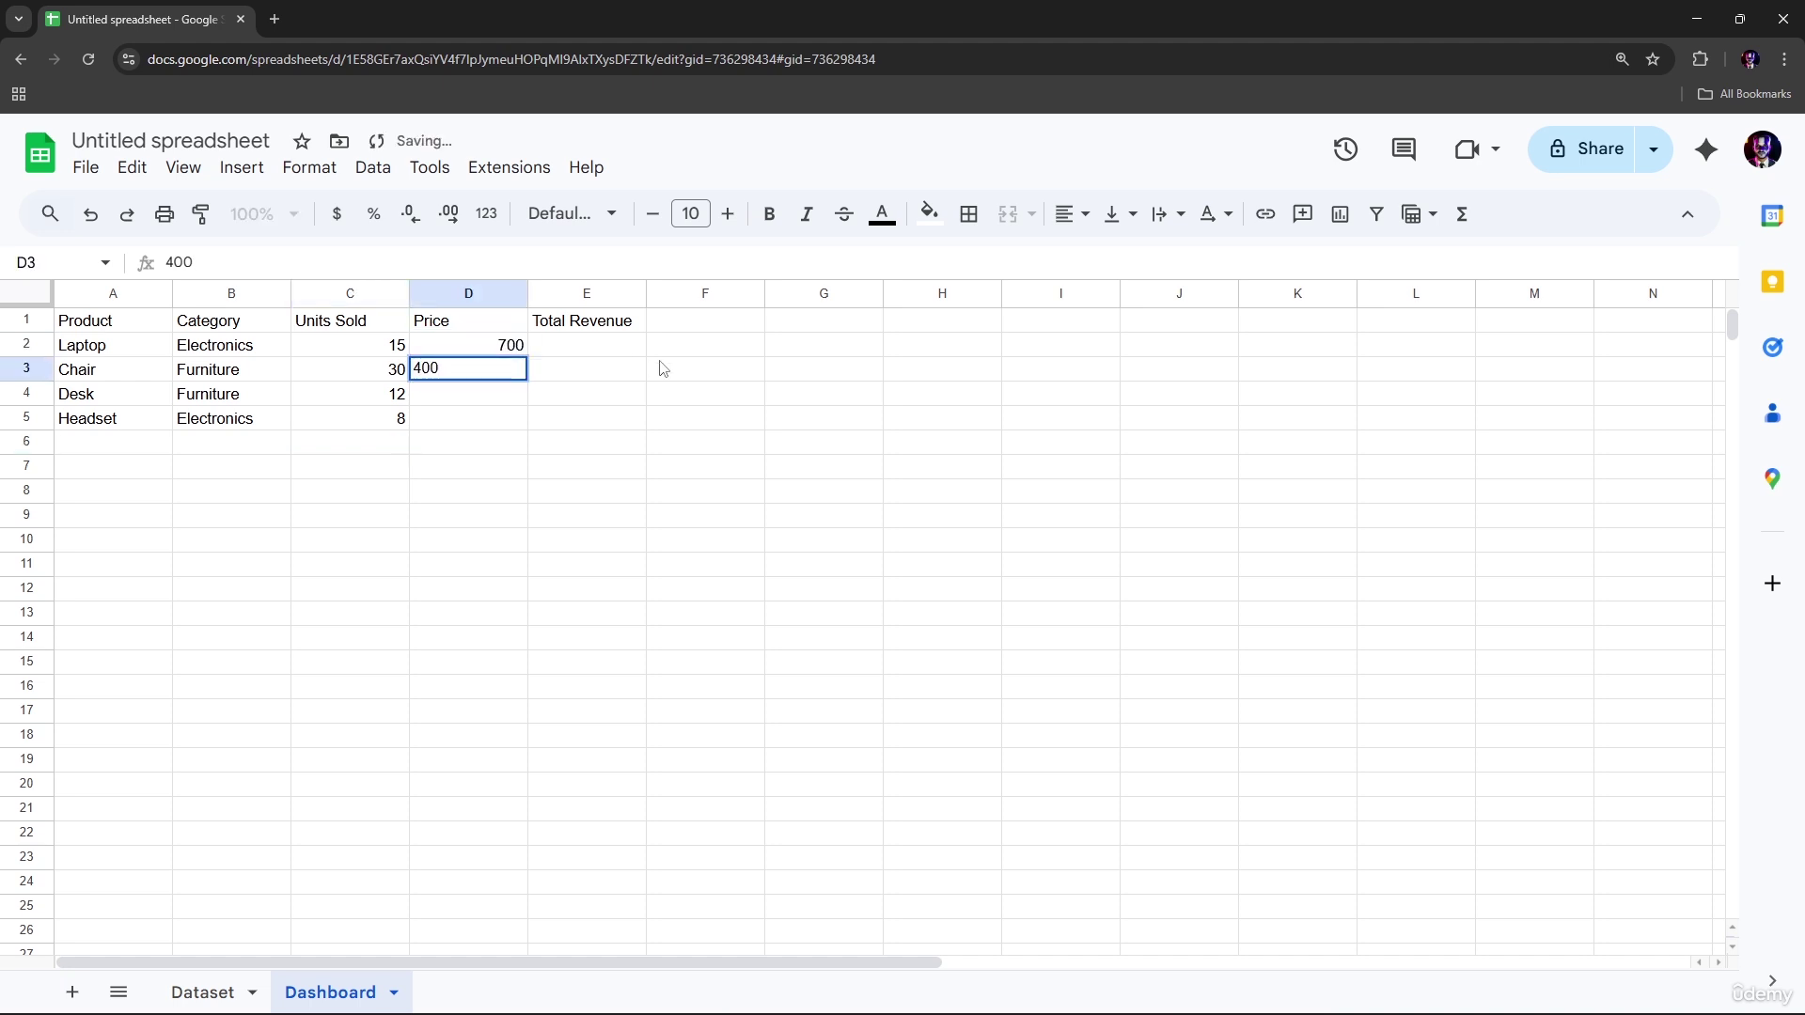
{"action": "key", "text": "Return"}
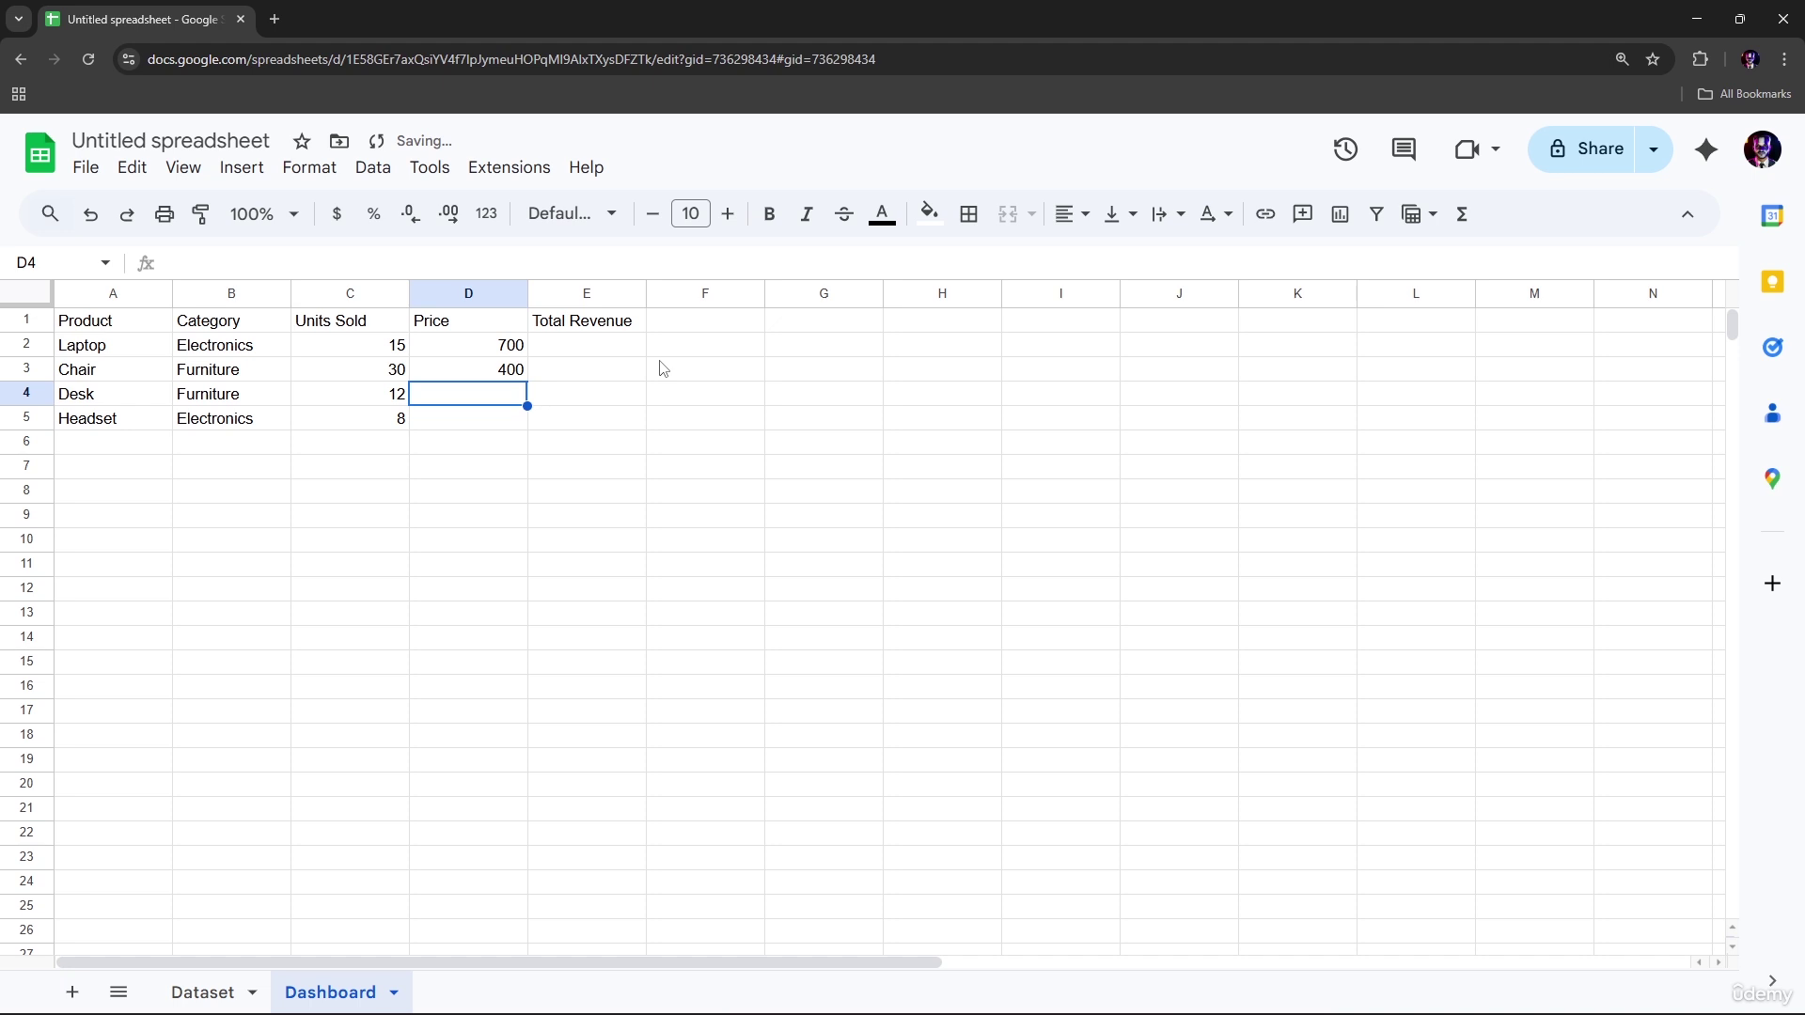
{"action": "type", "text": "12"}
{"action": "key", "text": "Return"}
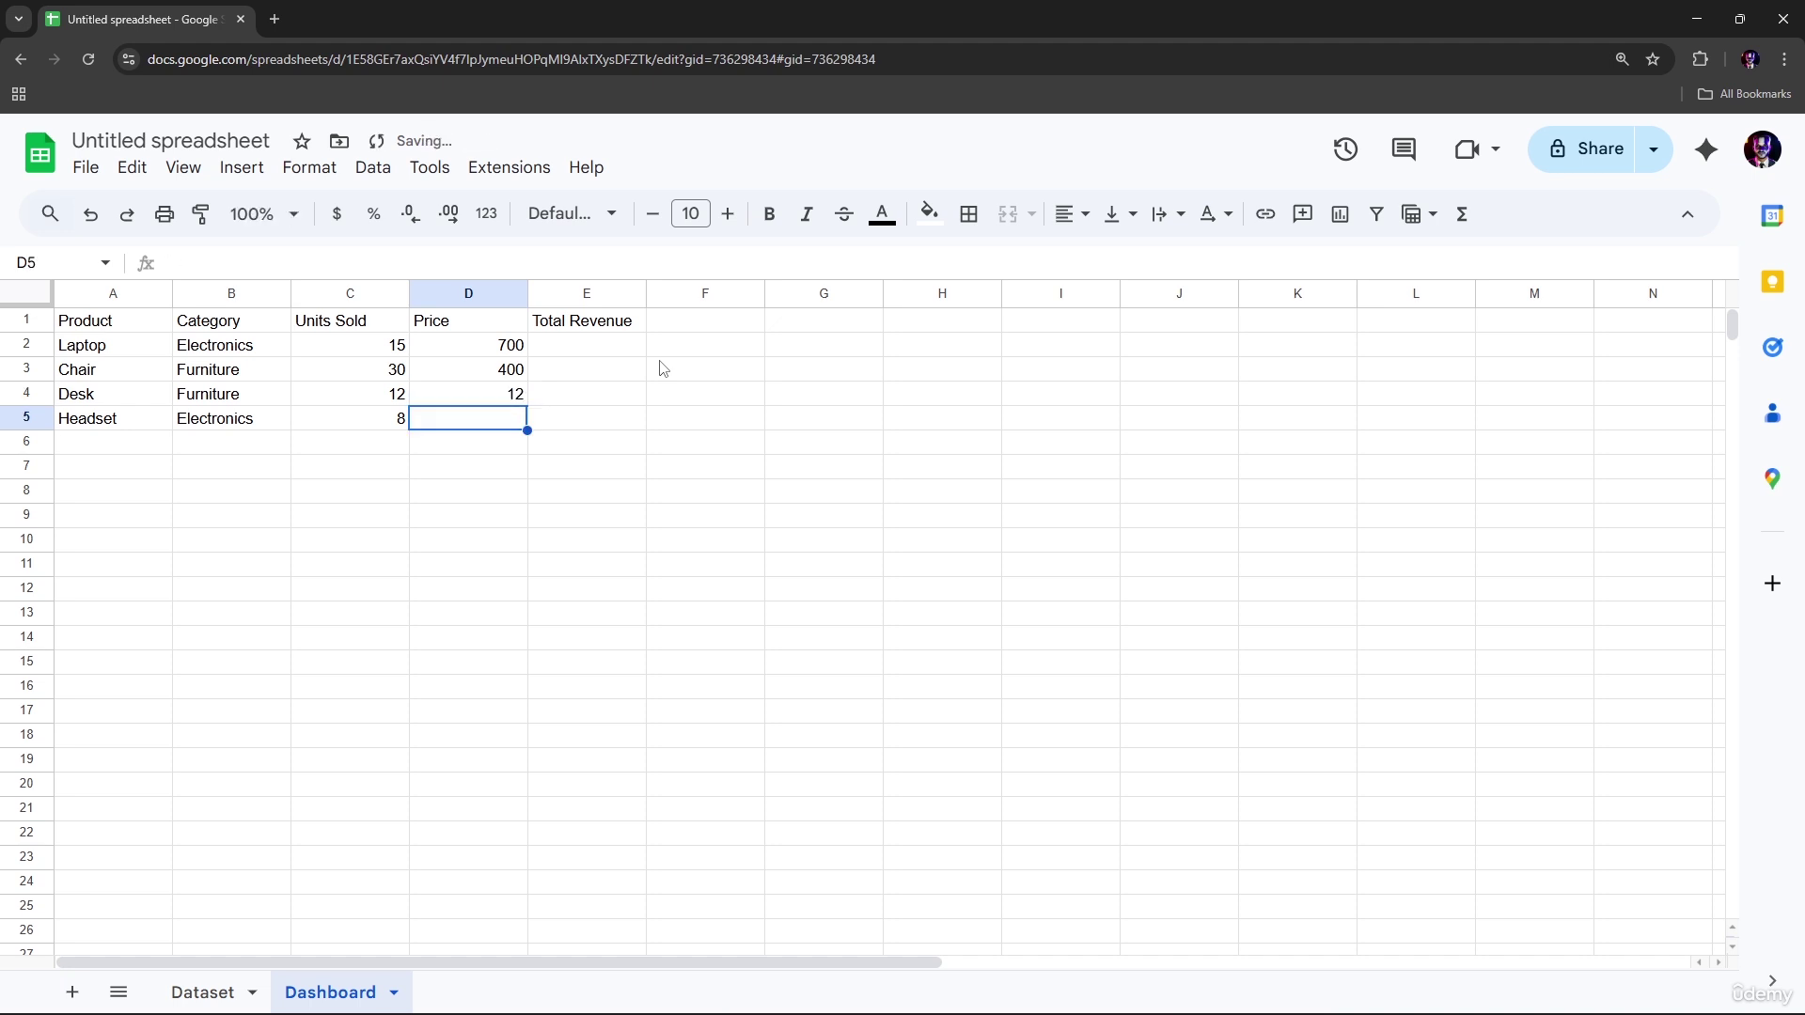
{"action": "key", "text": "Up"}
{"action": "key", "text": "F2"}
{"action": "type", "text": "0"}
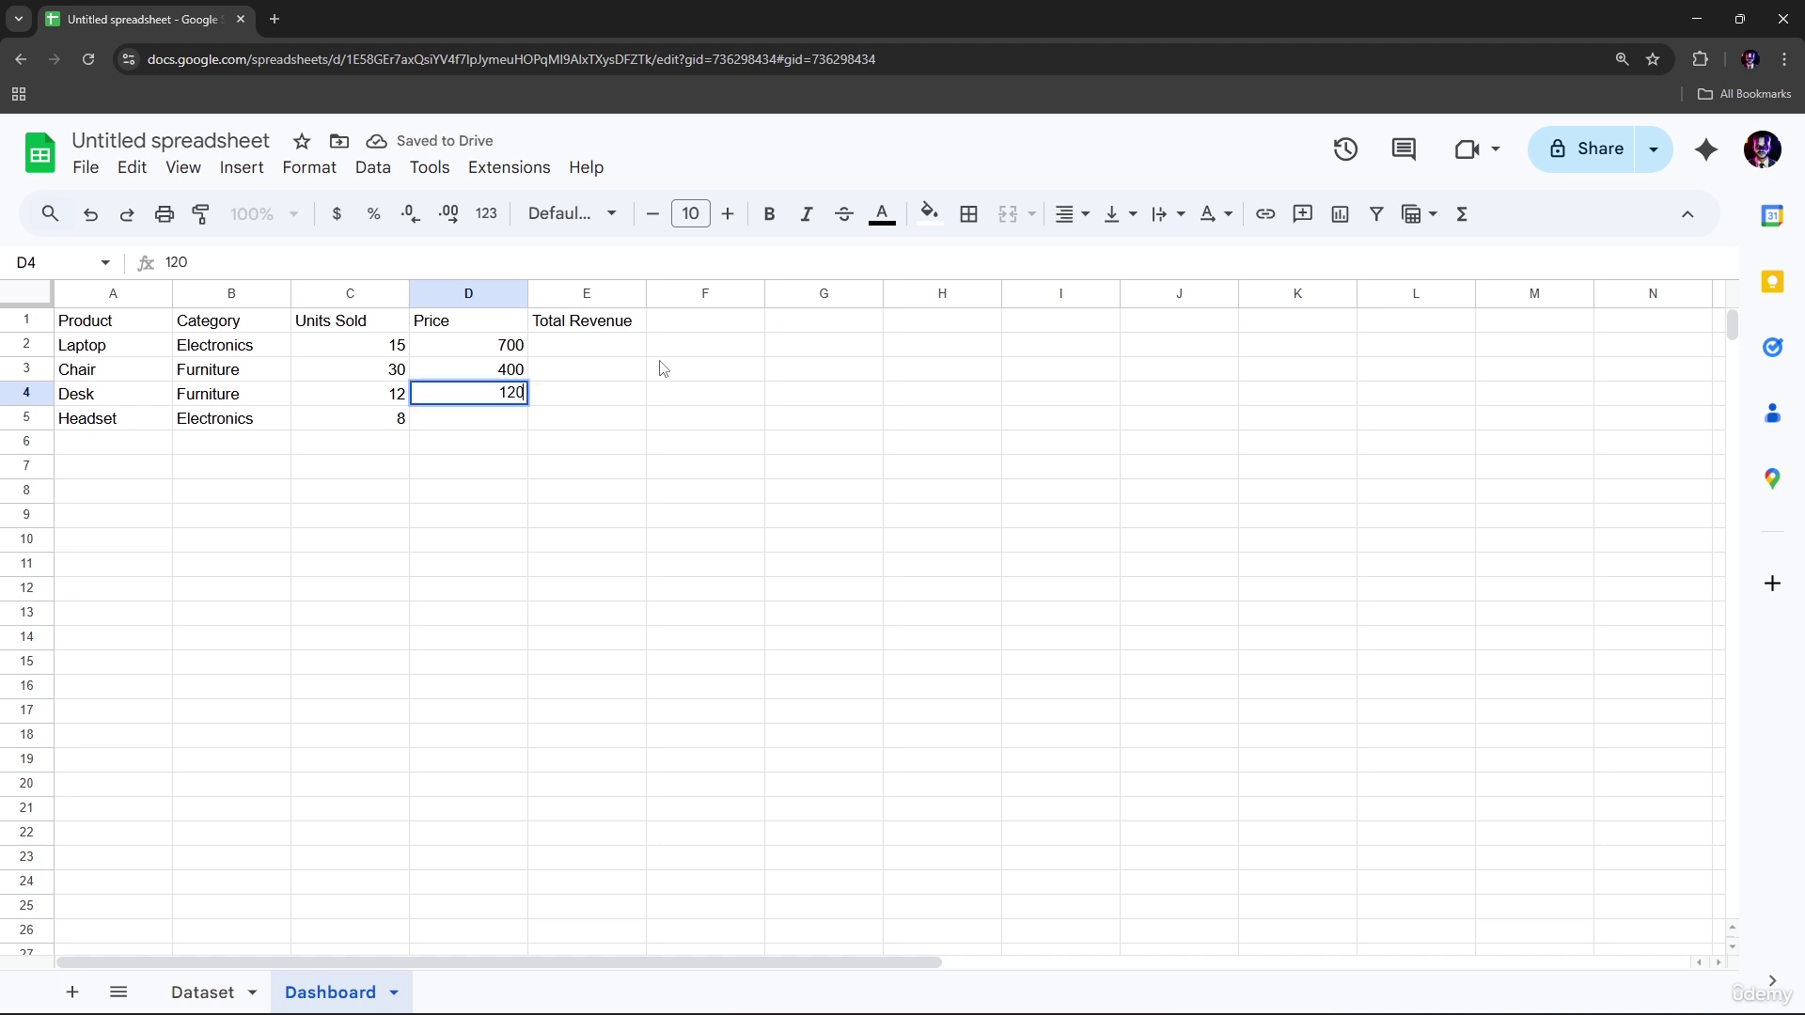
{"action": "key", "text": "Return"}
{"action": "type", "text": "50"}
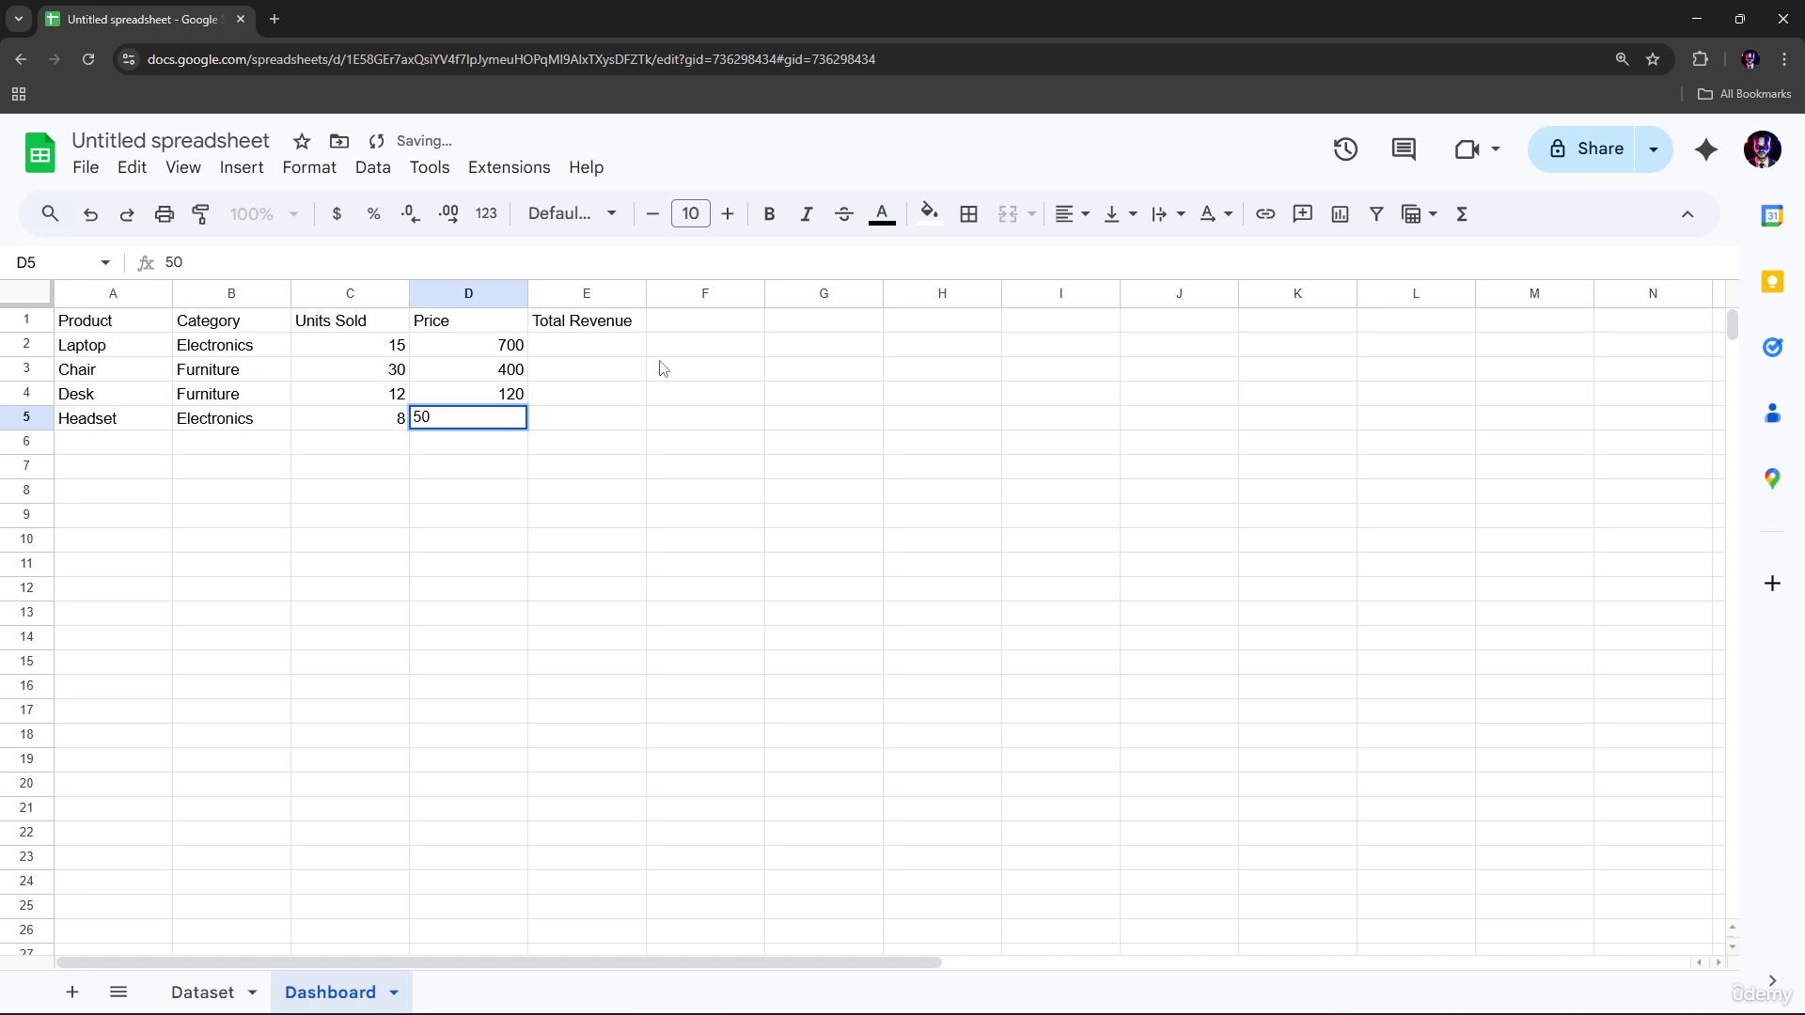
Calculate the laptop's total revenue in cell E2 with the formula =C2*D2
{"action": "left_click", "coordinate": [612, 354]}
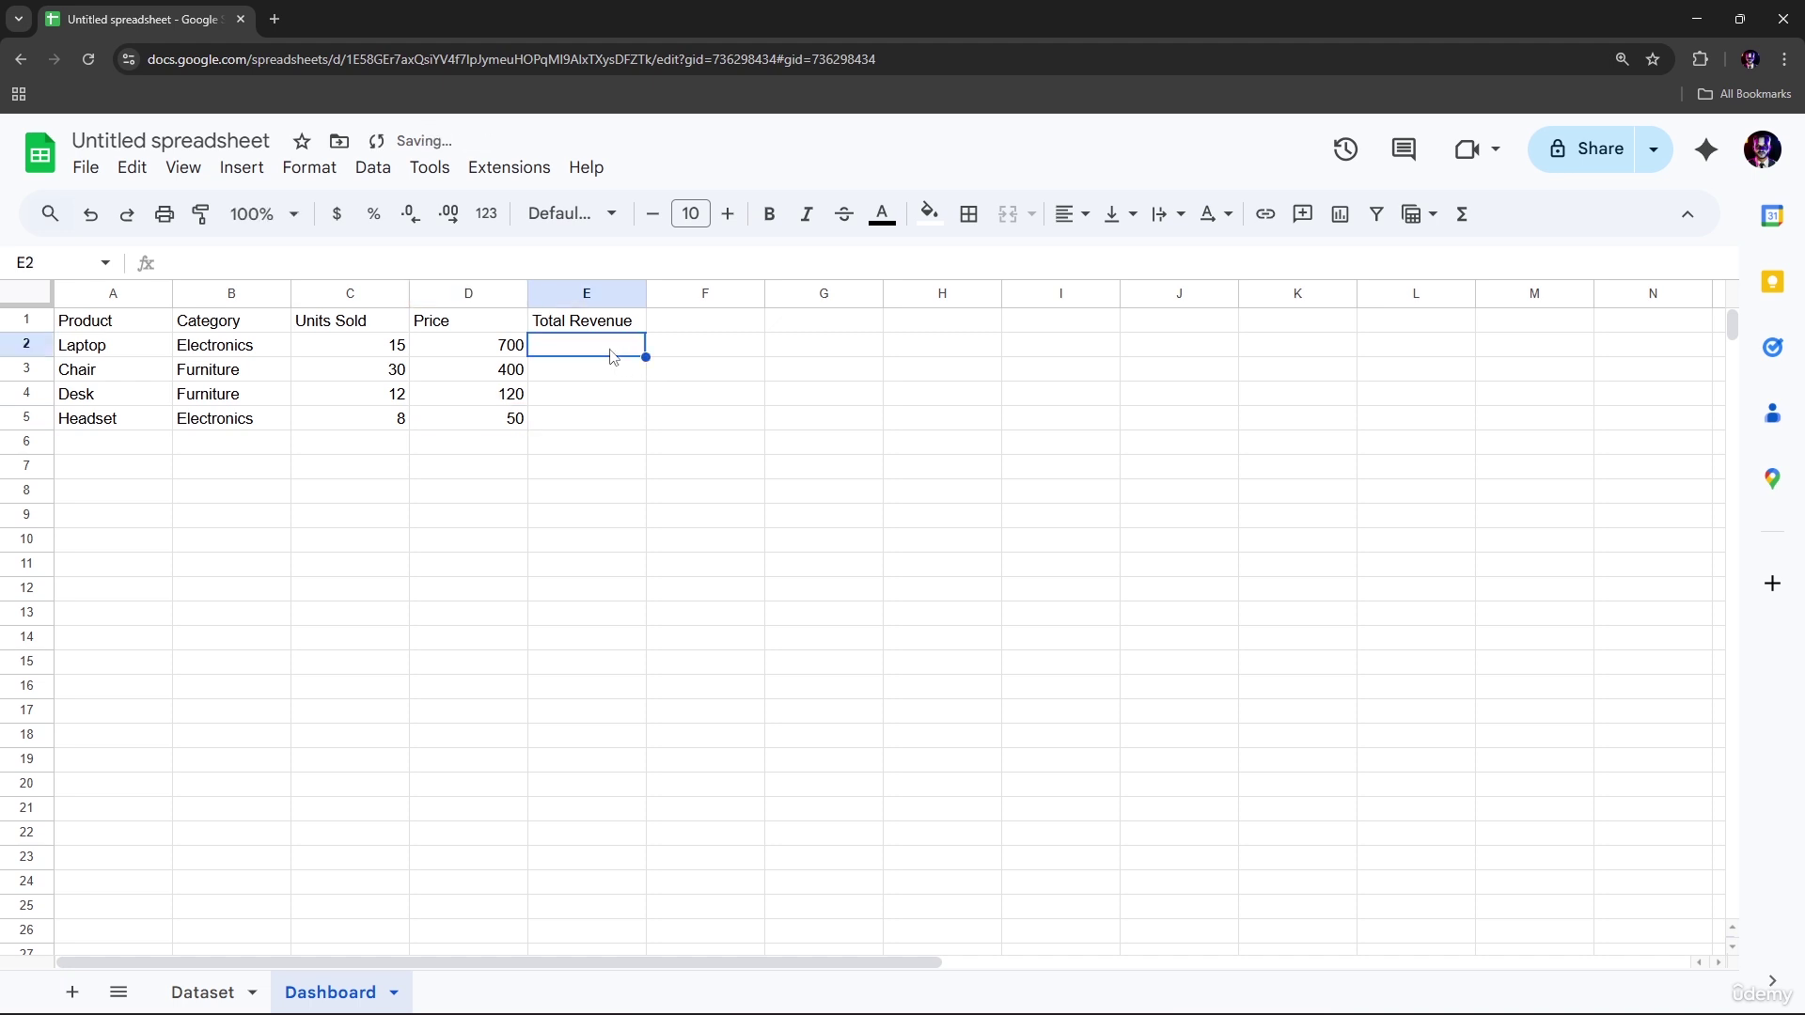
{"action": "type", "text": "="}
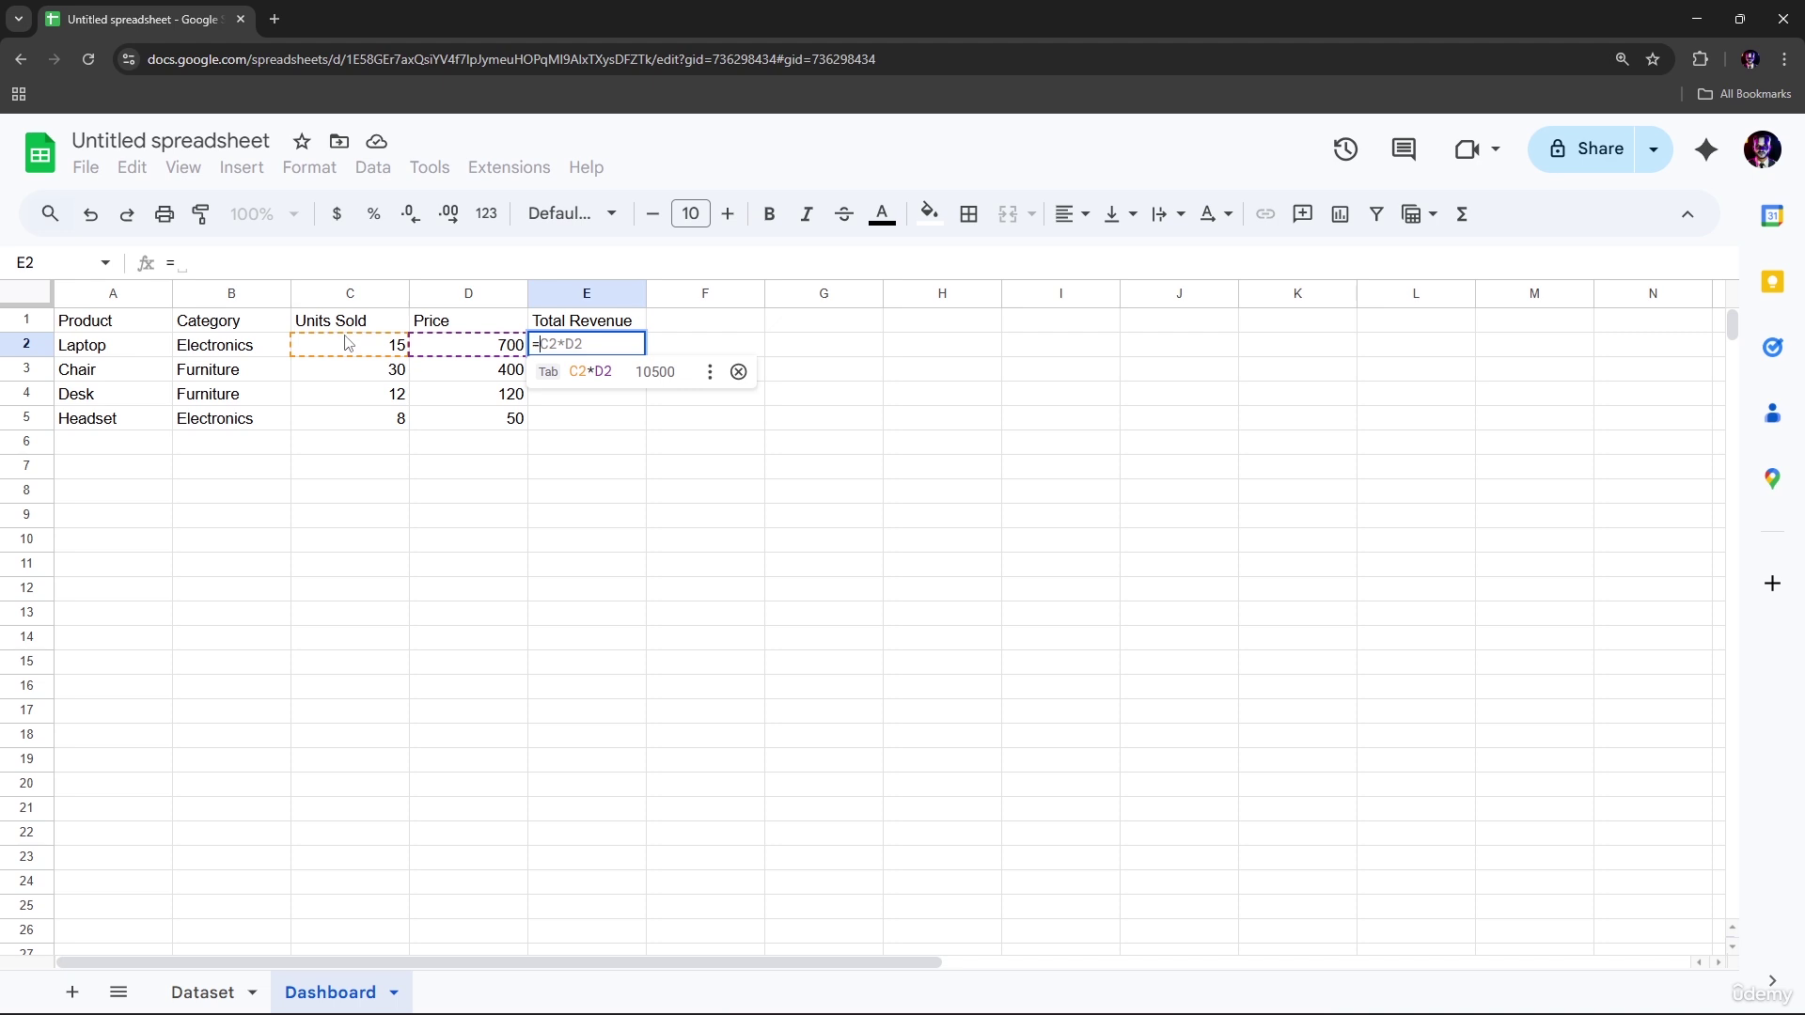
{"action": "key", "text": "Tab"}
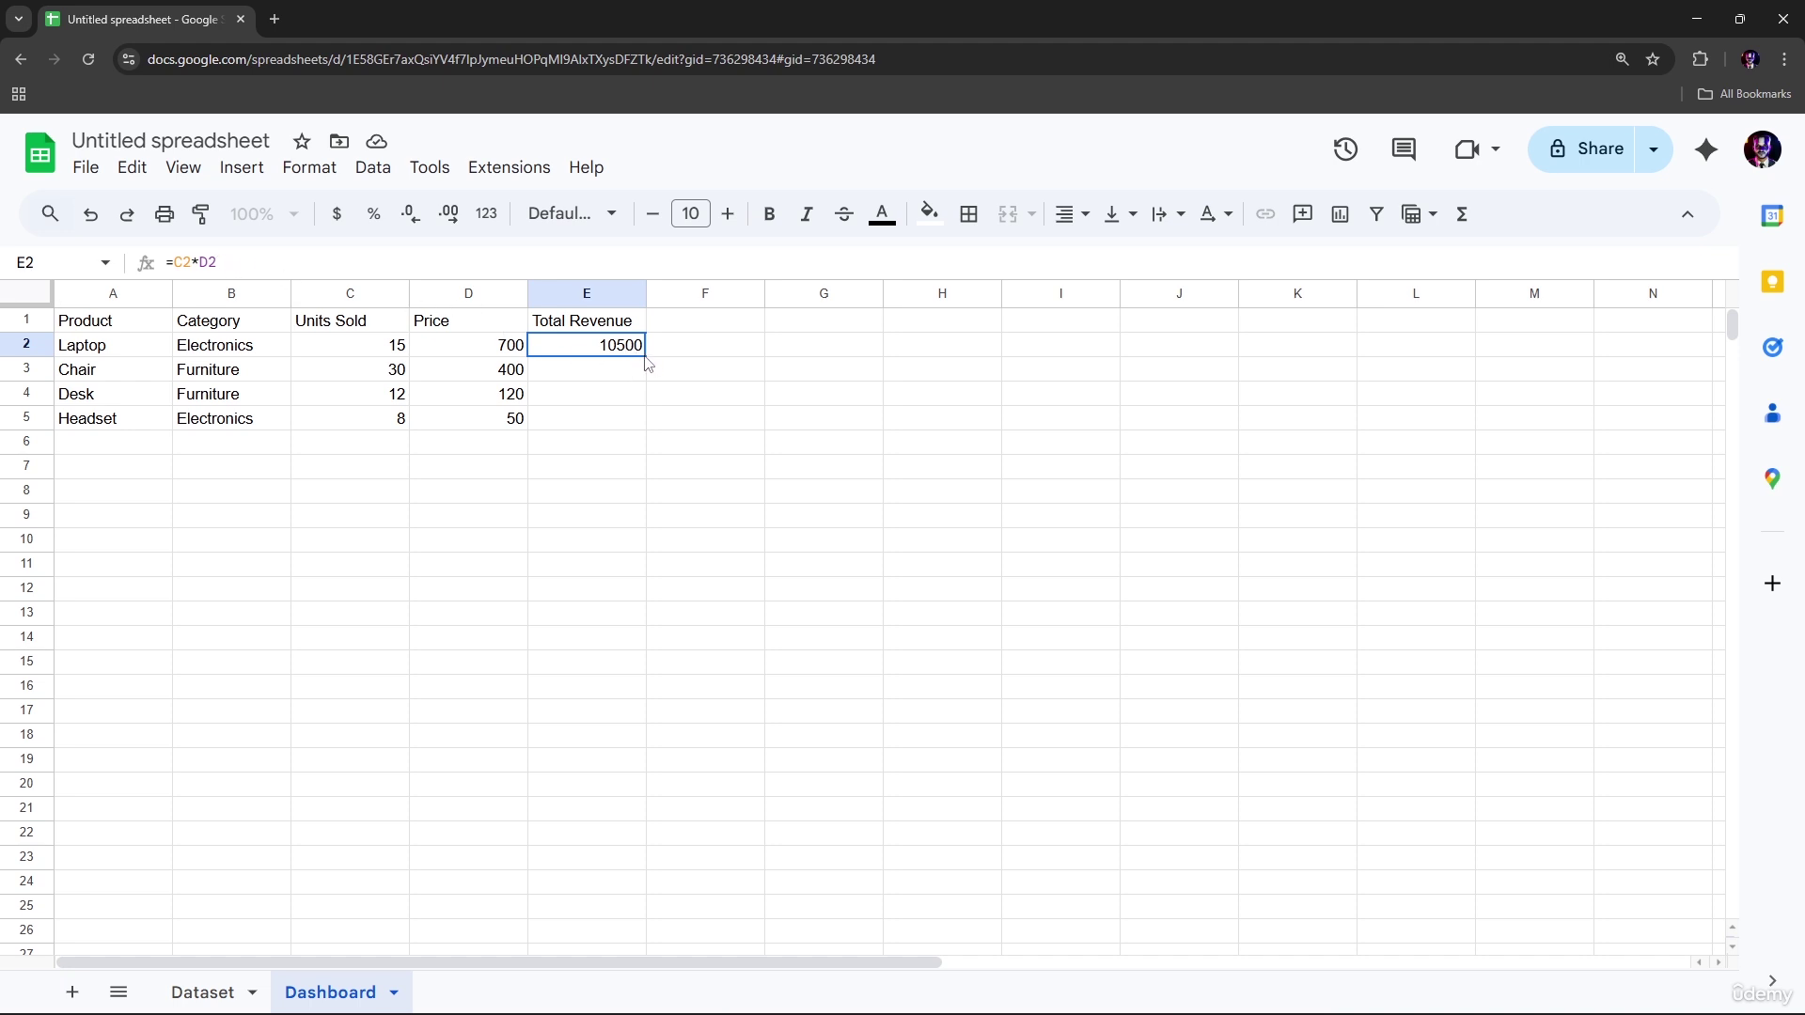
{"action": "key", "text": "ctrl+c"}
{"action": "mouse_move", "coordinate": [640, 360]}
{"action": "left_mouse_down"}
{"action": "mouse_move", "coordinate": [636, 415]}
{"action": "mouse_move", "coordinate": [637, 370]}
{"action": "left_mouse_up"}
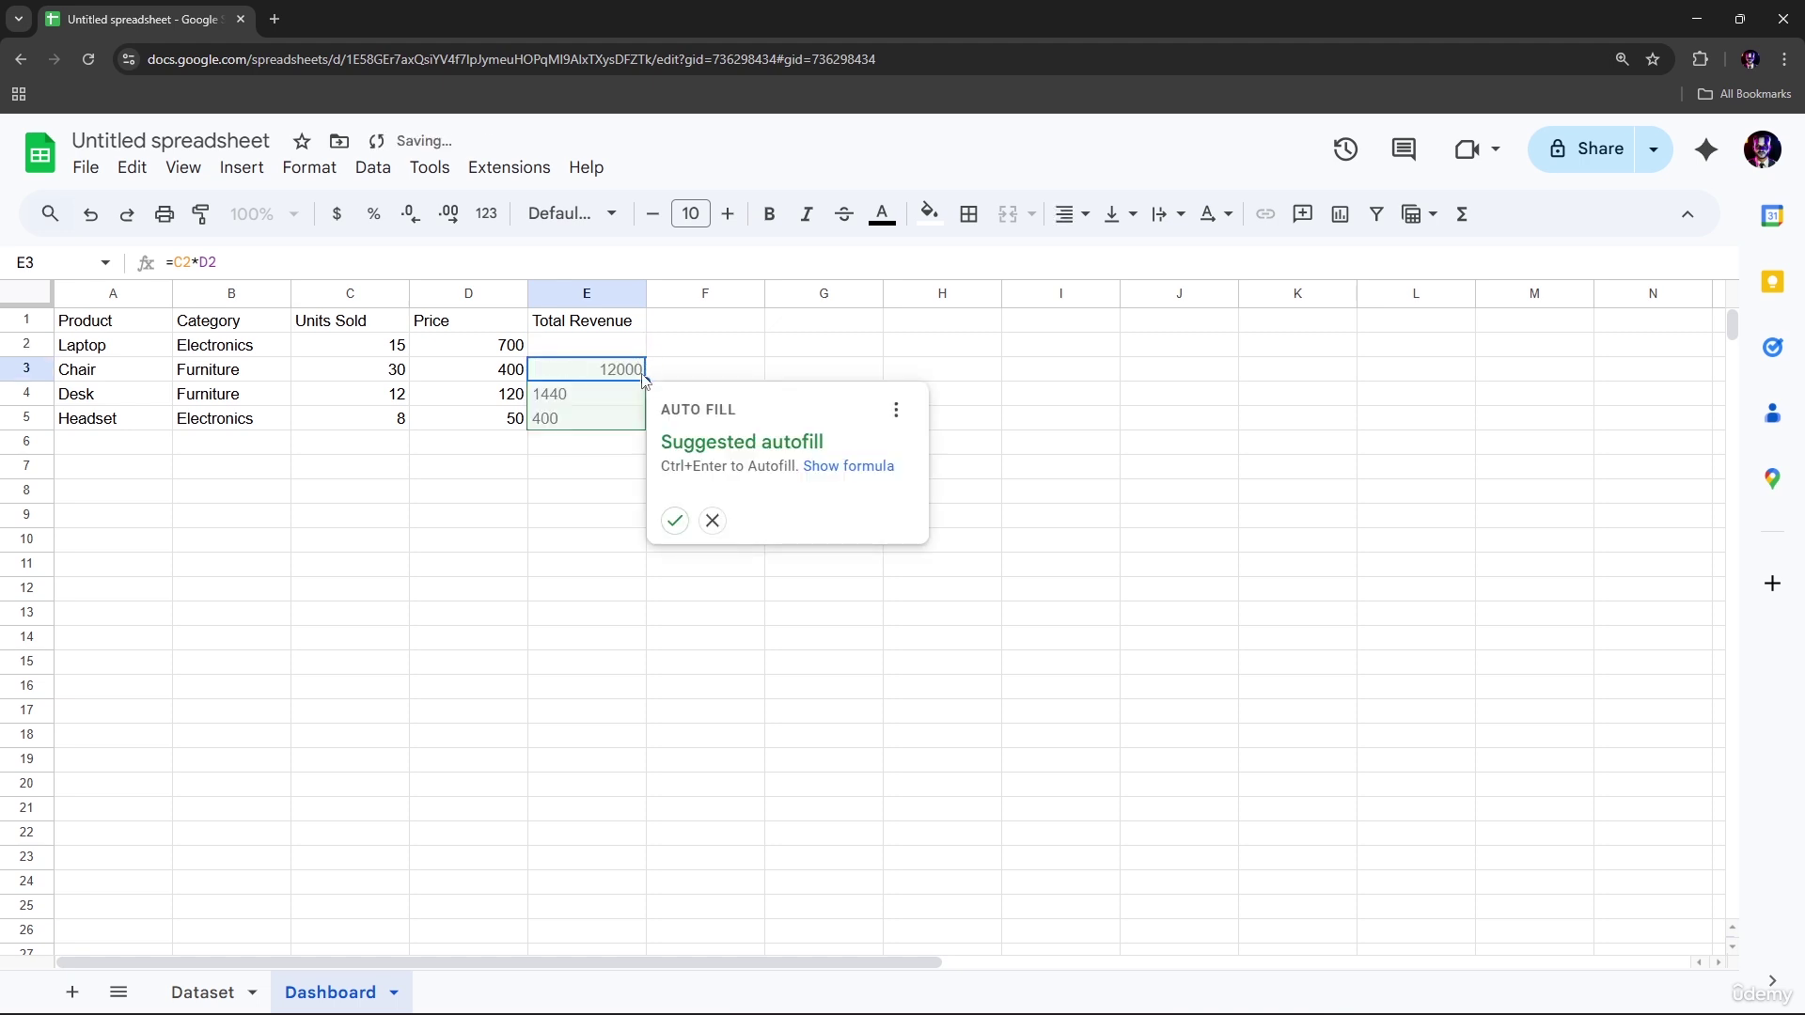
{"action": "key", "text": "ctrl+z"}
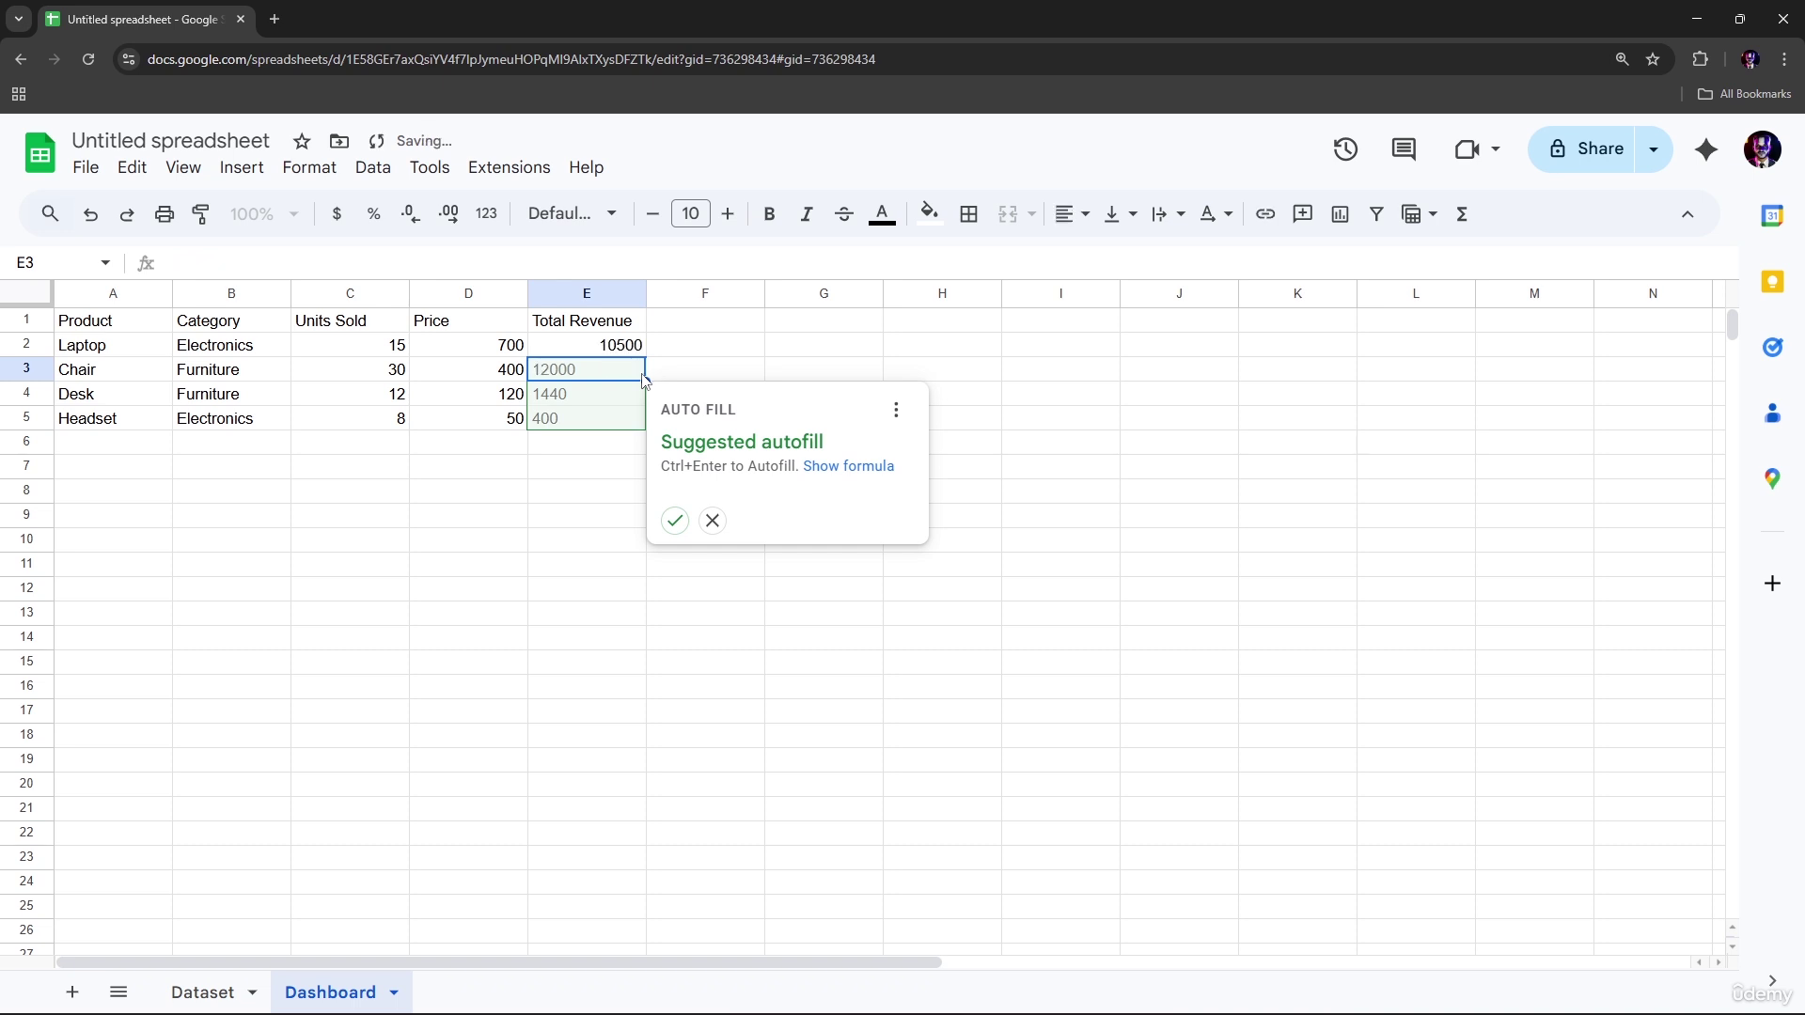
Accept the suggested autofill of the revenue formula for cells E3 to E5 and check the laptop's units, price and revenue cells
{"action": "left_click", "coordinate": [673, 522]}
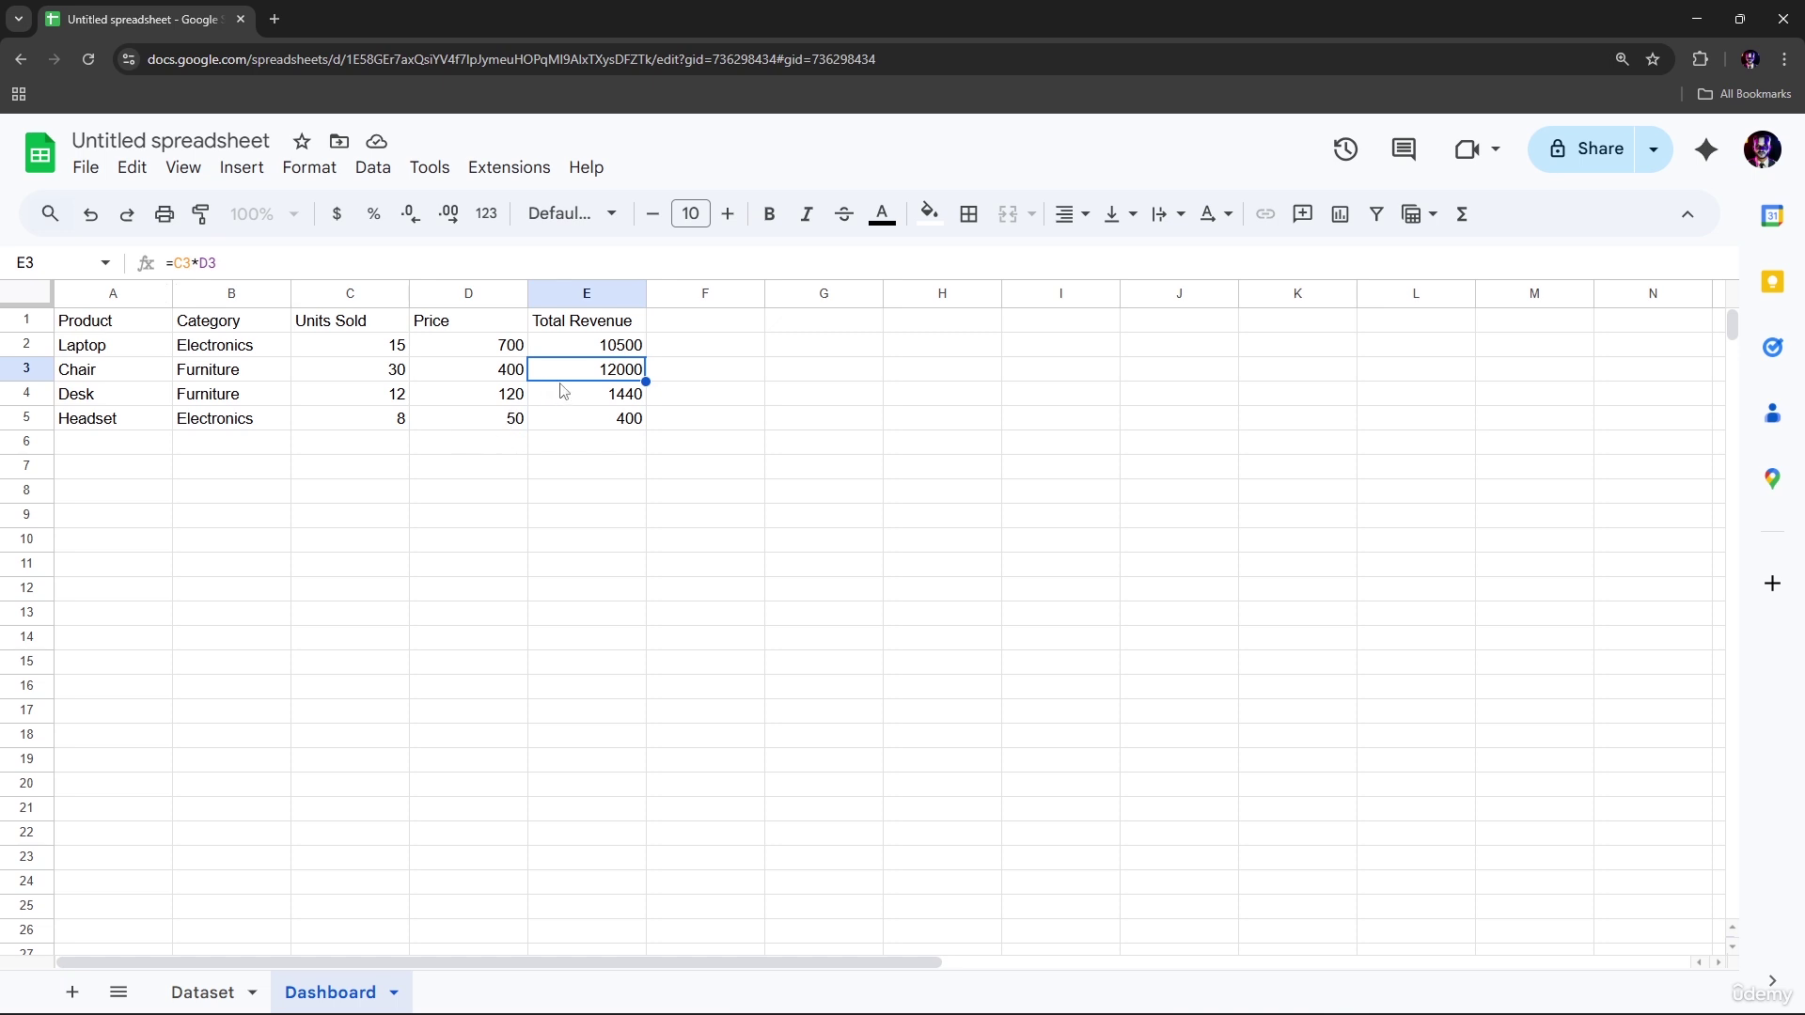
{"action": "left_click", "coordinate": [366, 349]}
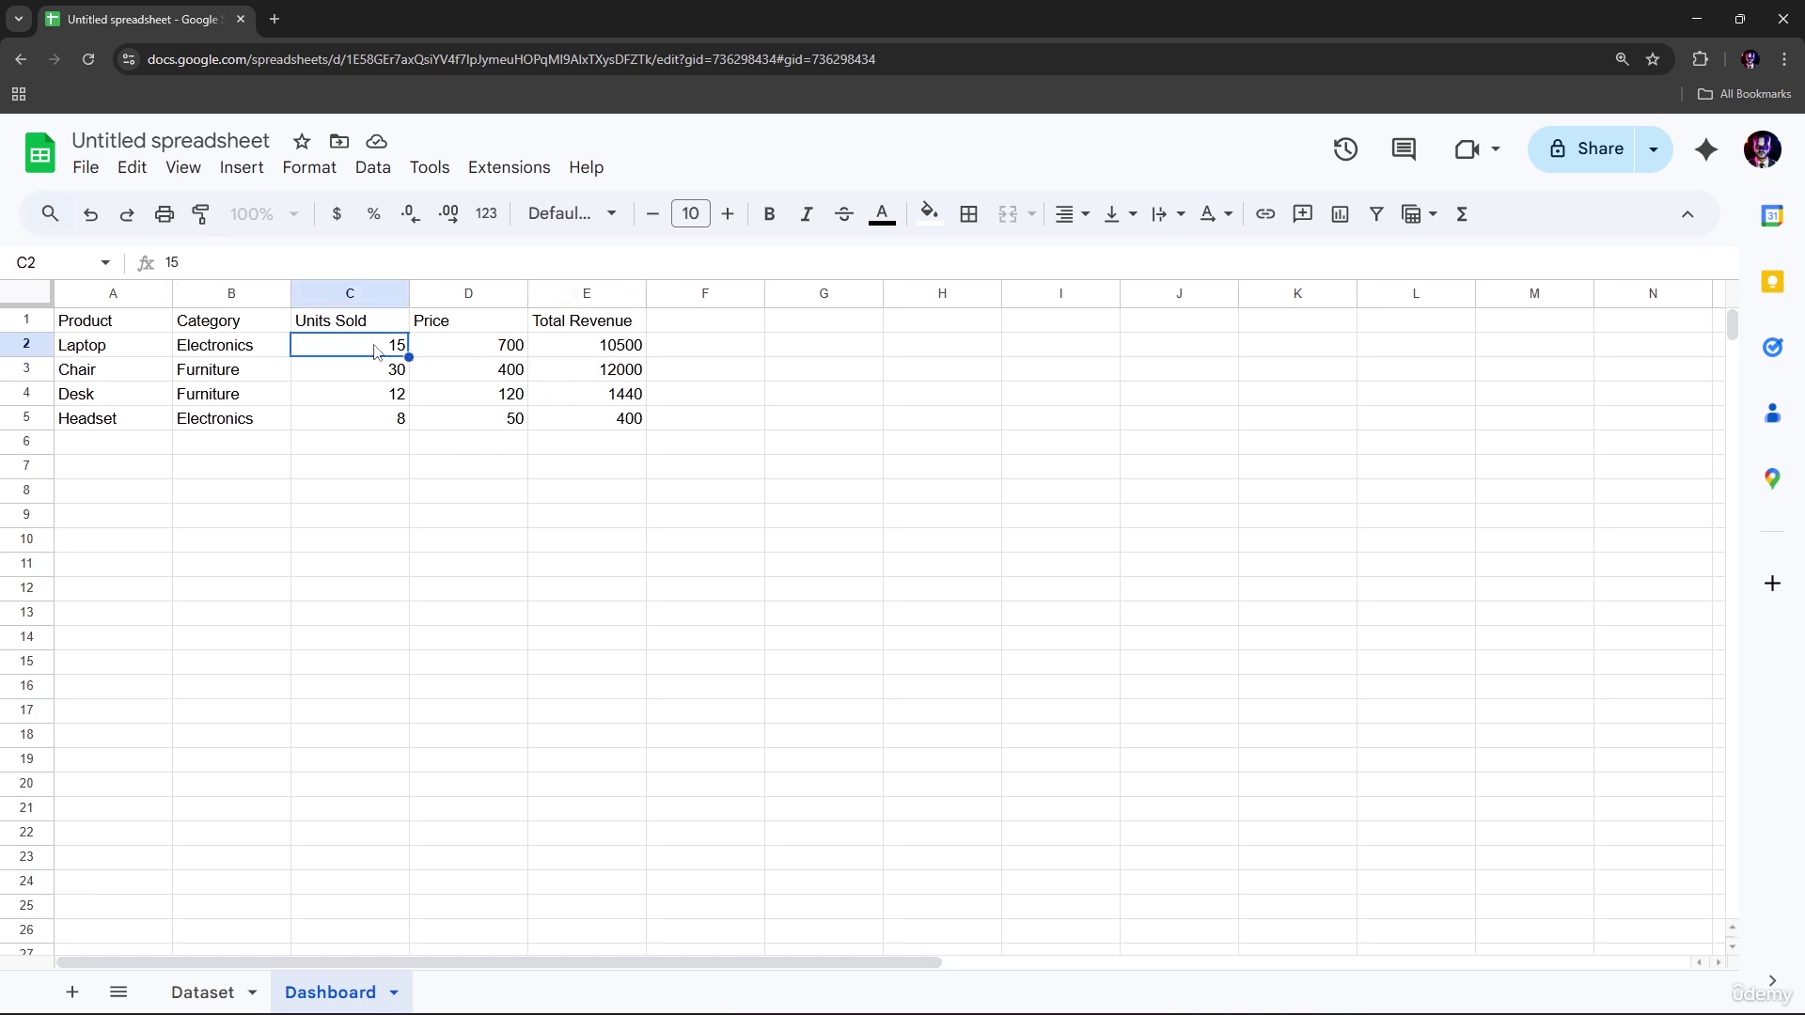
{"action": "left_click", "coordinate": [507, 350]}
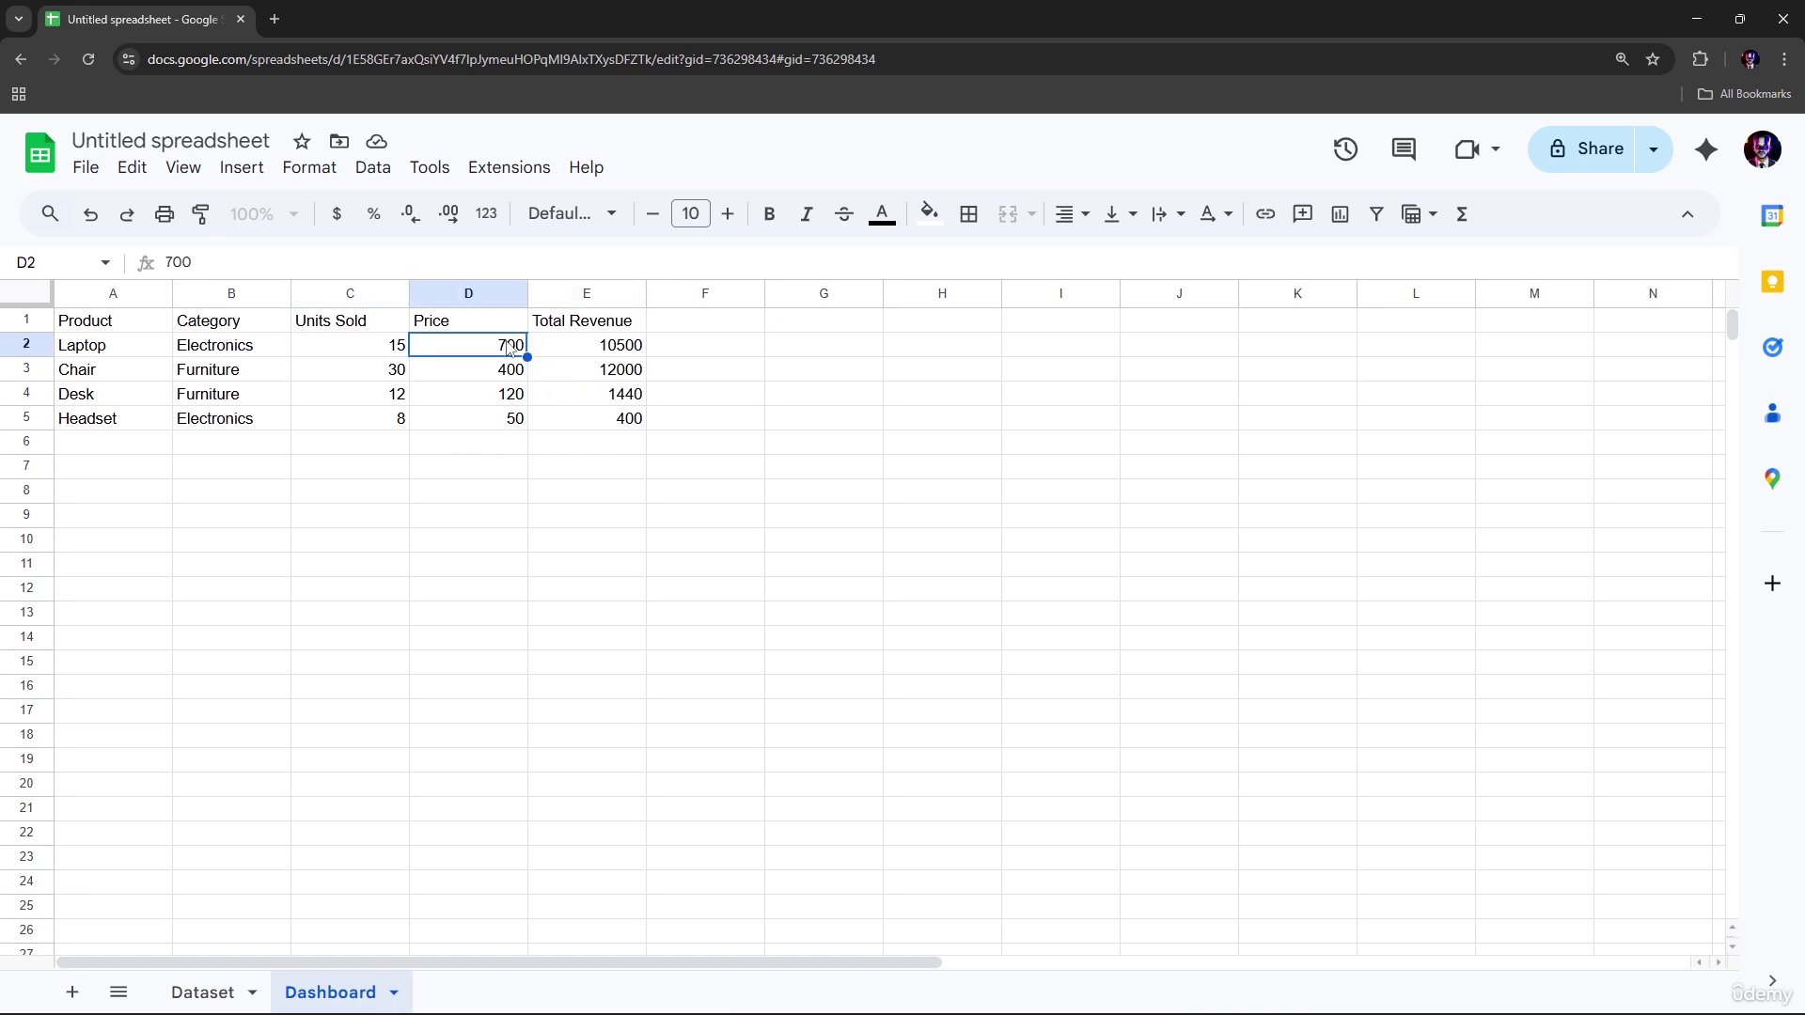
{"action": "left_click", "coordinate": [602, 349]}
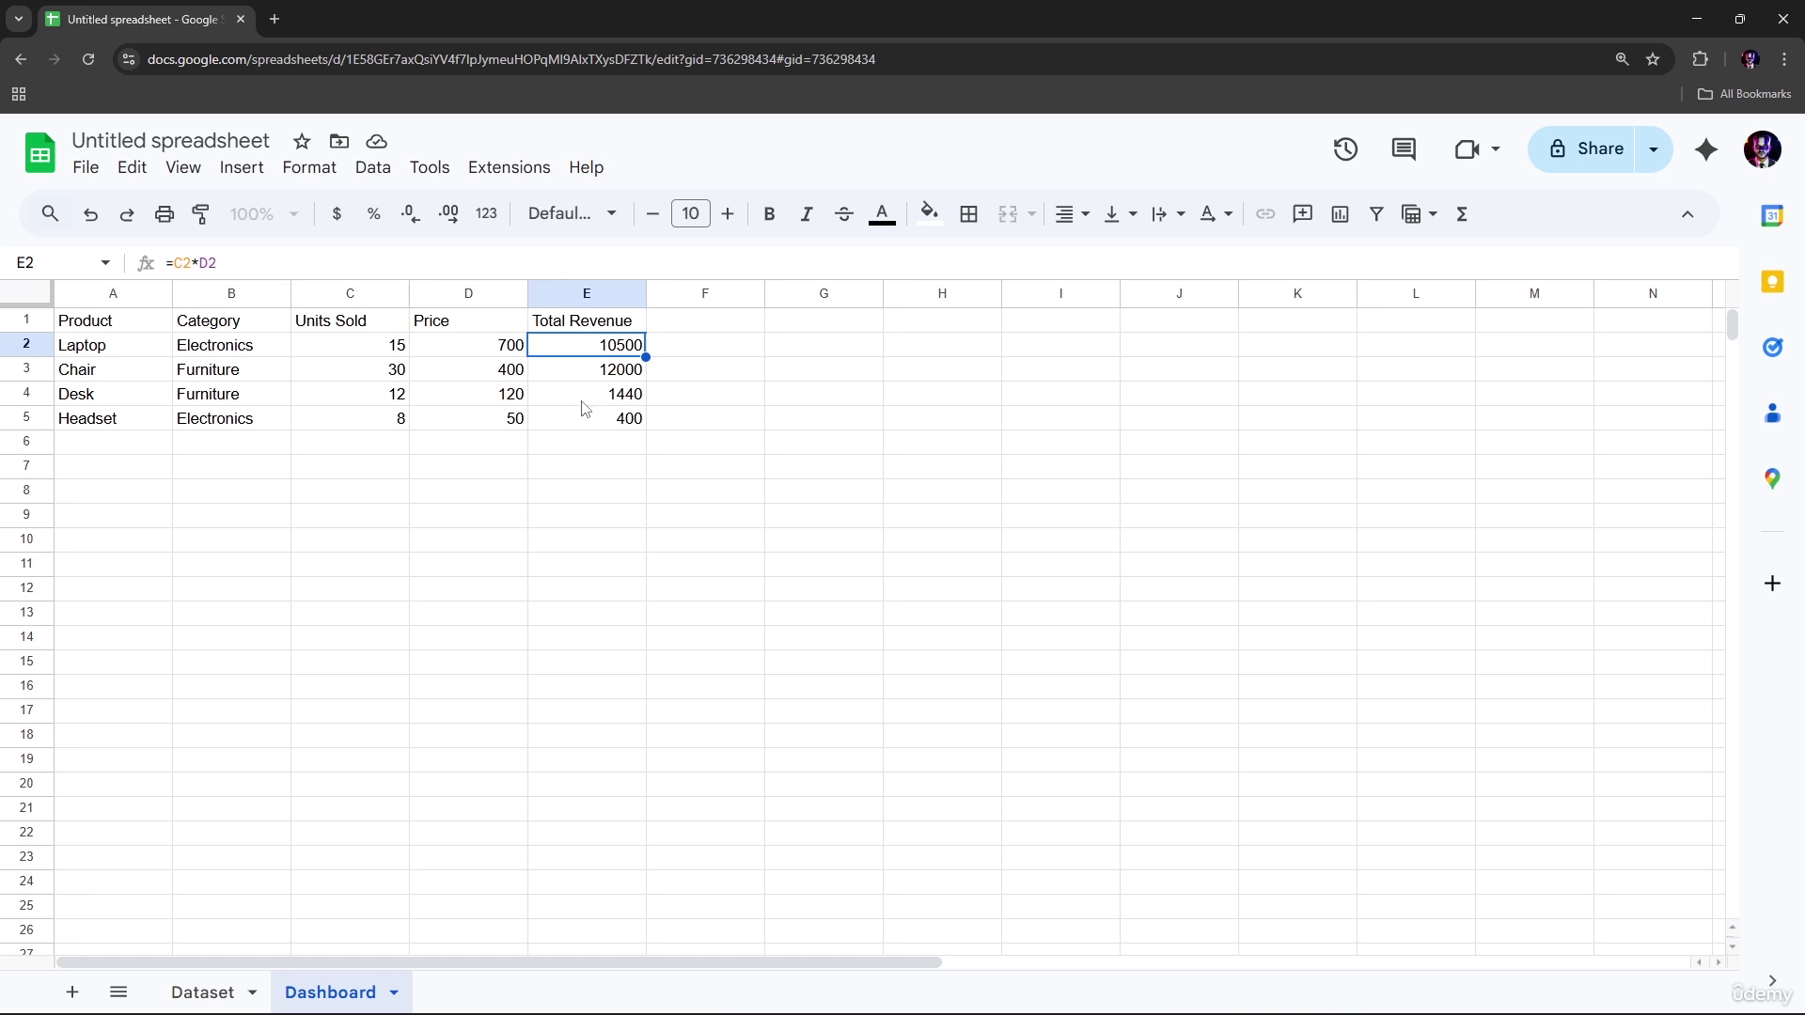
{"action": "left_click", "coordinate": [703, 544]}
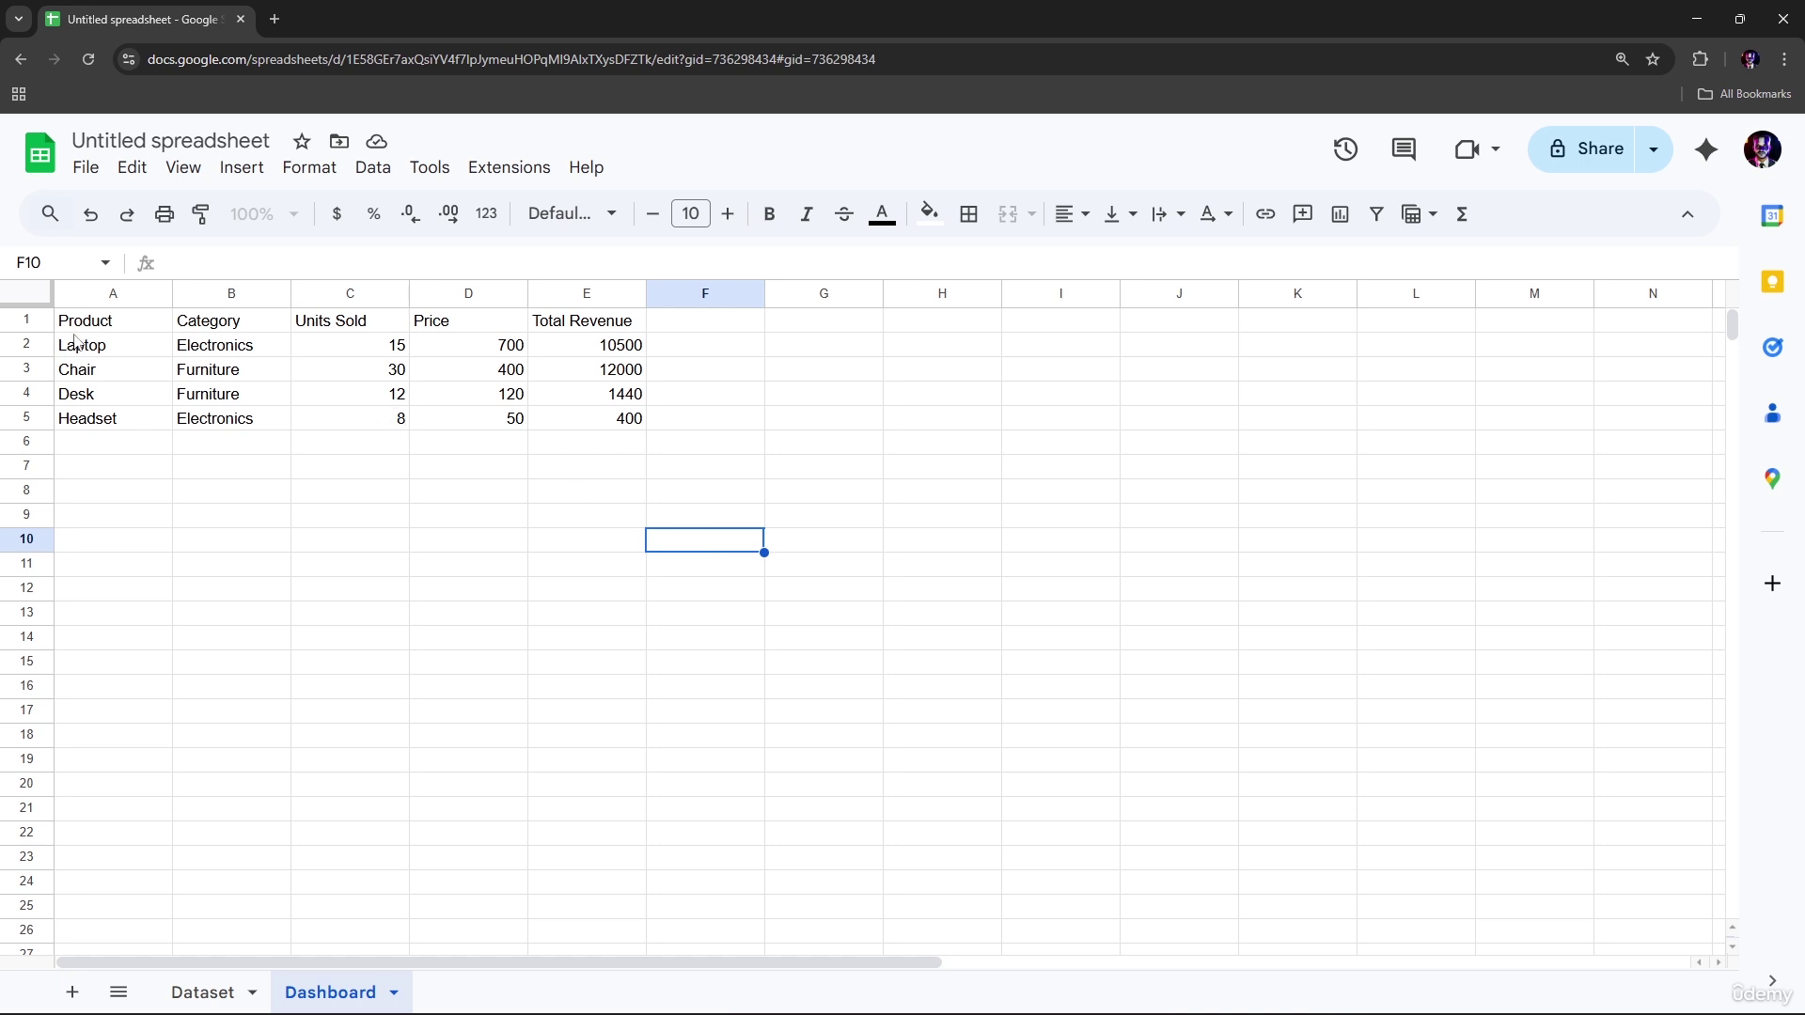
Look through the file, editing and view commands, including the freeze, zoom and full screen options
{"action": "left_click", "coordinate": [84, 168]}
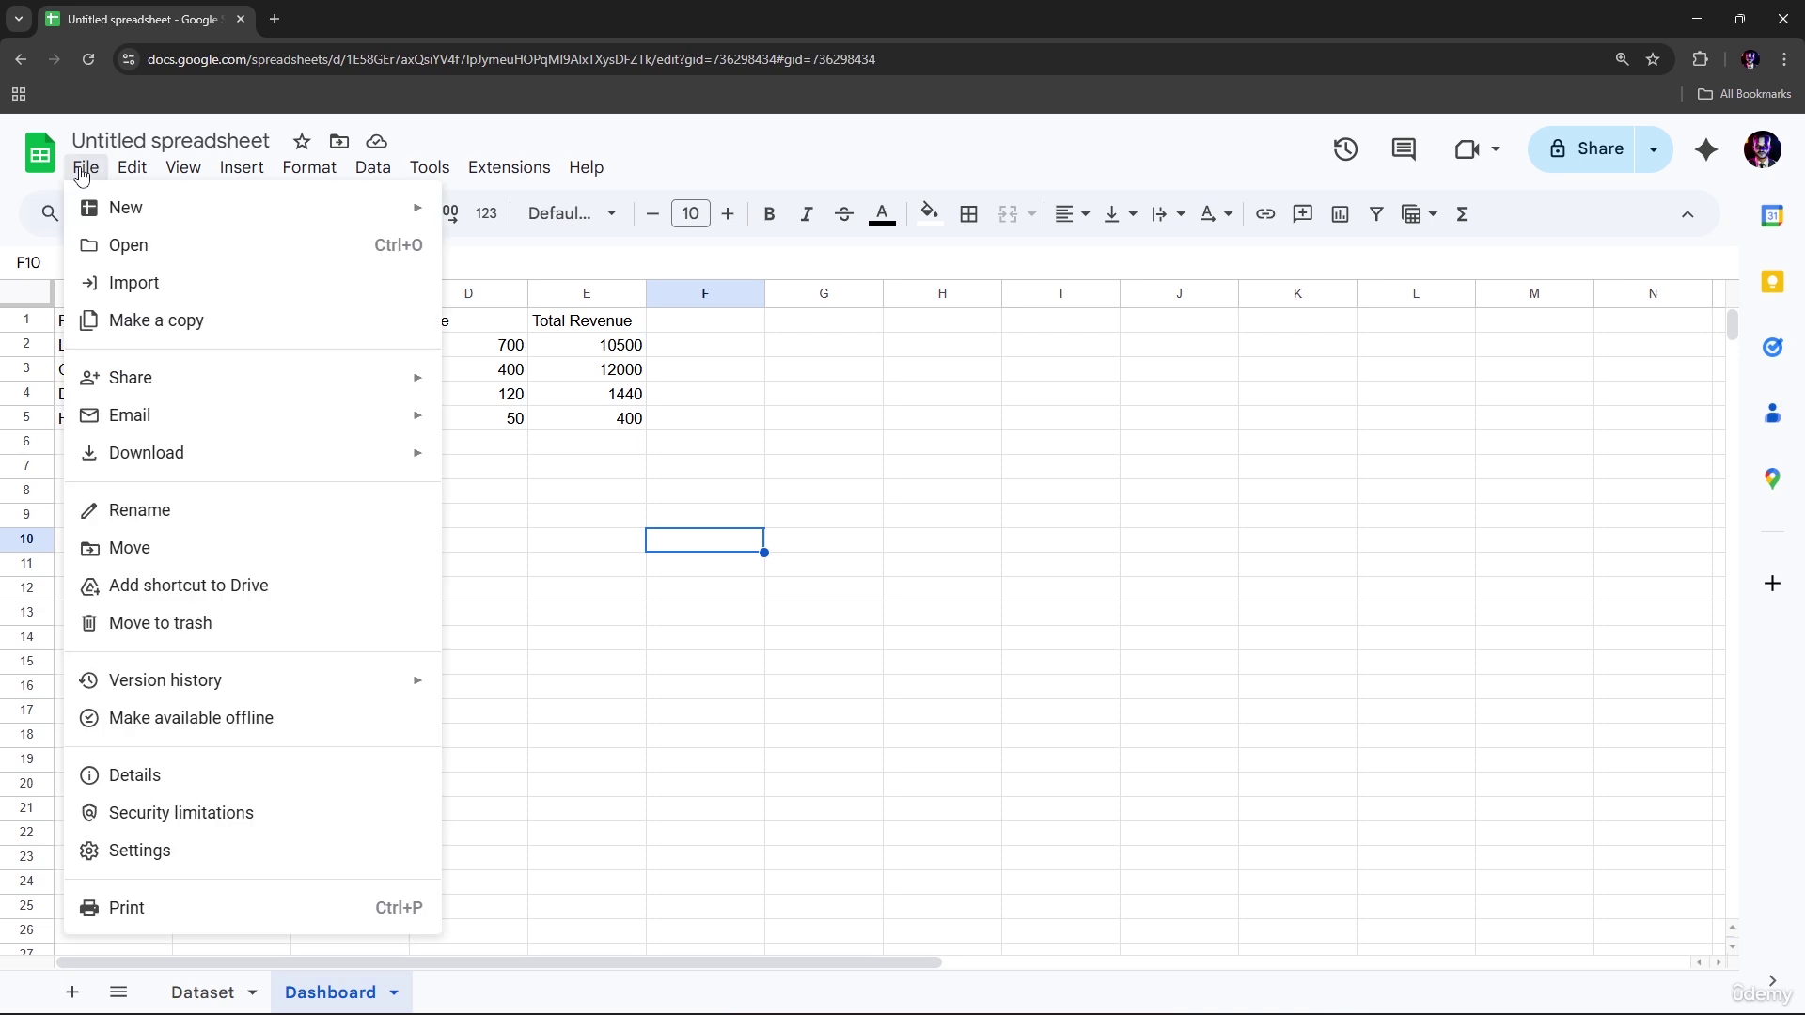
{"action": "mouse_move", "coordinate": [110, 201]}
{"action": "mouse_move", "coordinate": [185, 172]}
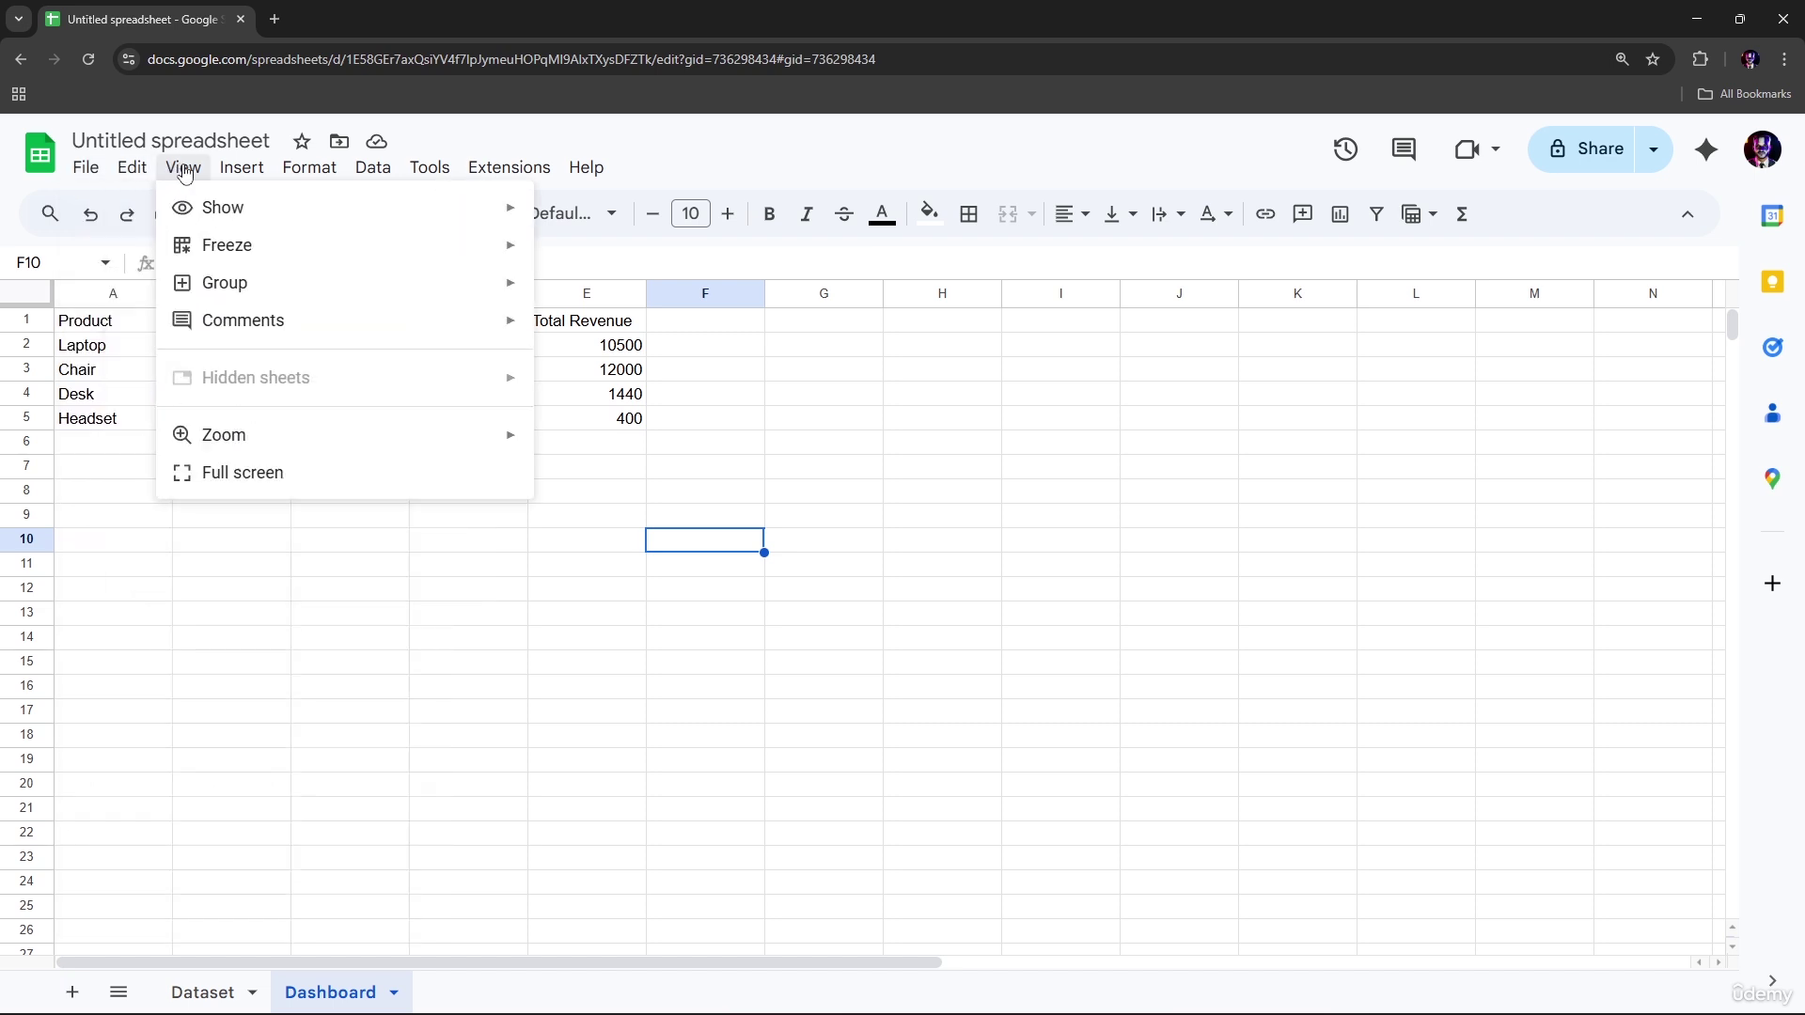
{"action": "left_click", "coordinate": [147, 177]}
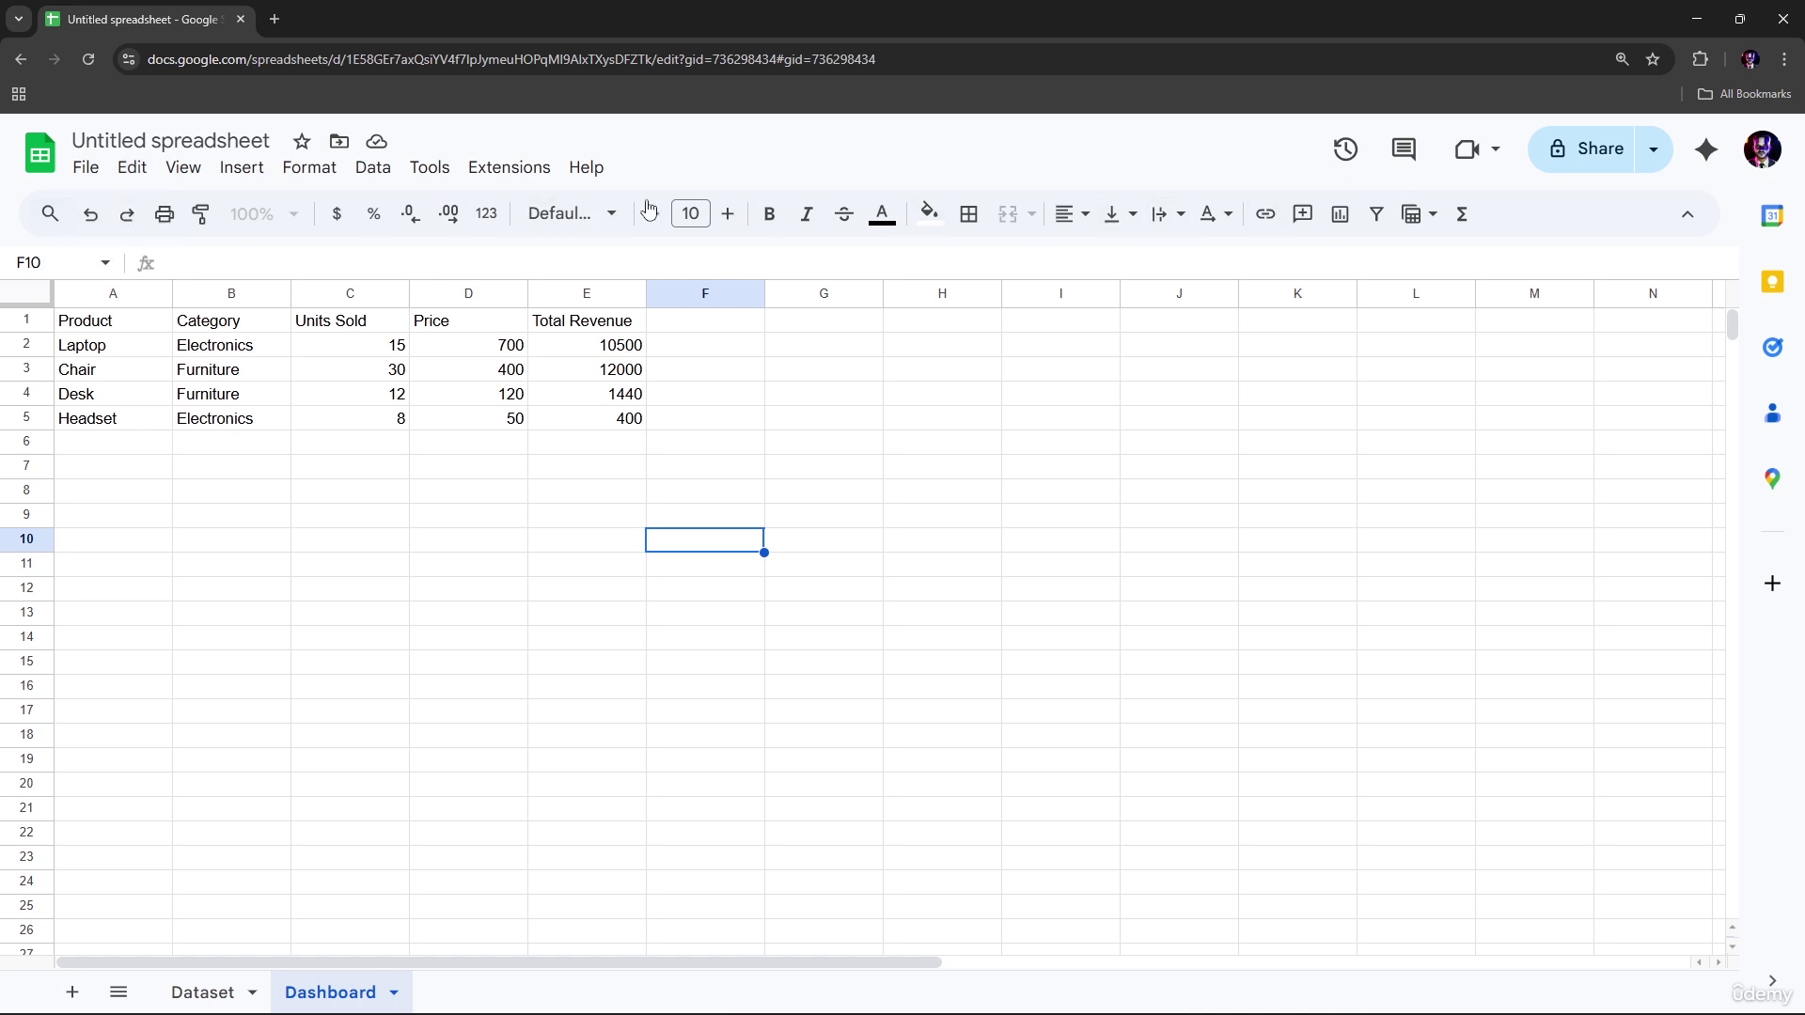
{"action": "left_click", "coordinate": [137, 171]}
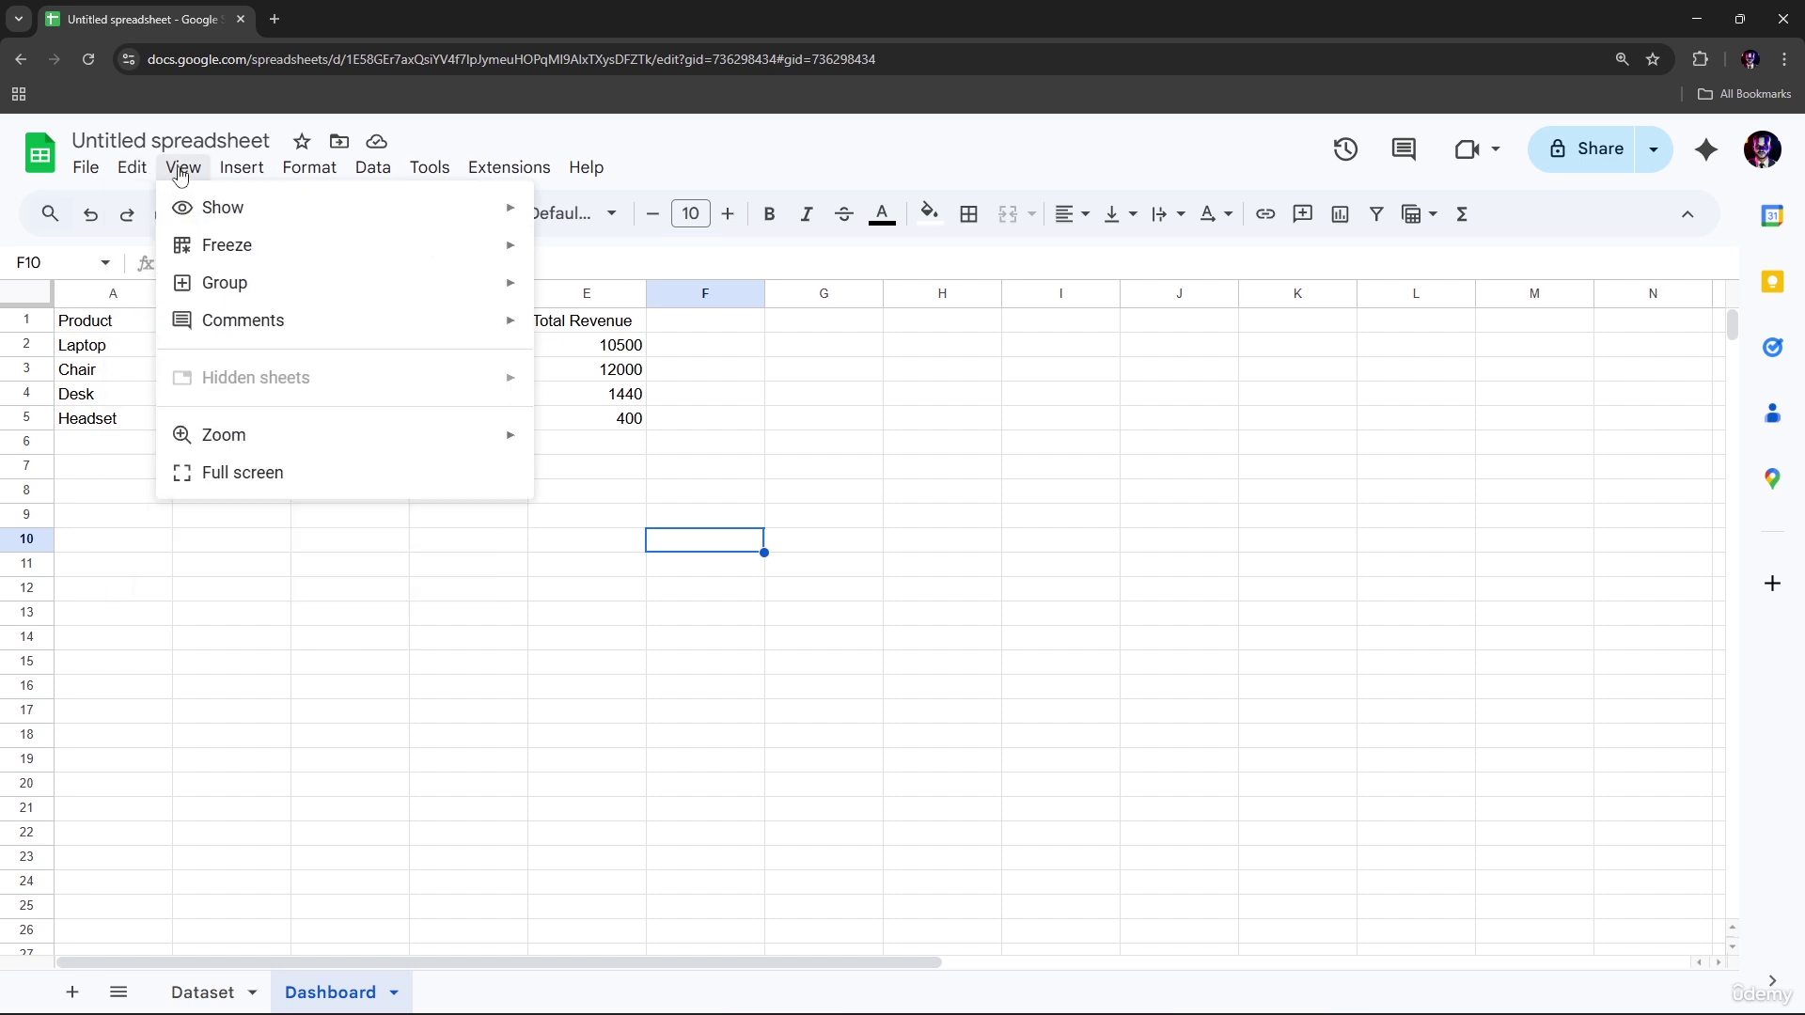
{"action": "left_click", "coordinate": [182, 174]}
{"action": "left_click", "coordinate": [182, 174]}
{"action": "mouse_move", "coordinate": [232, 252]}
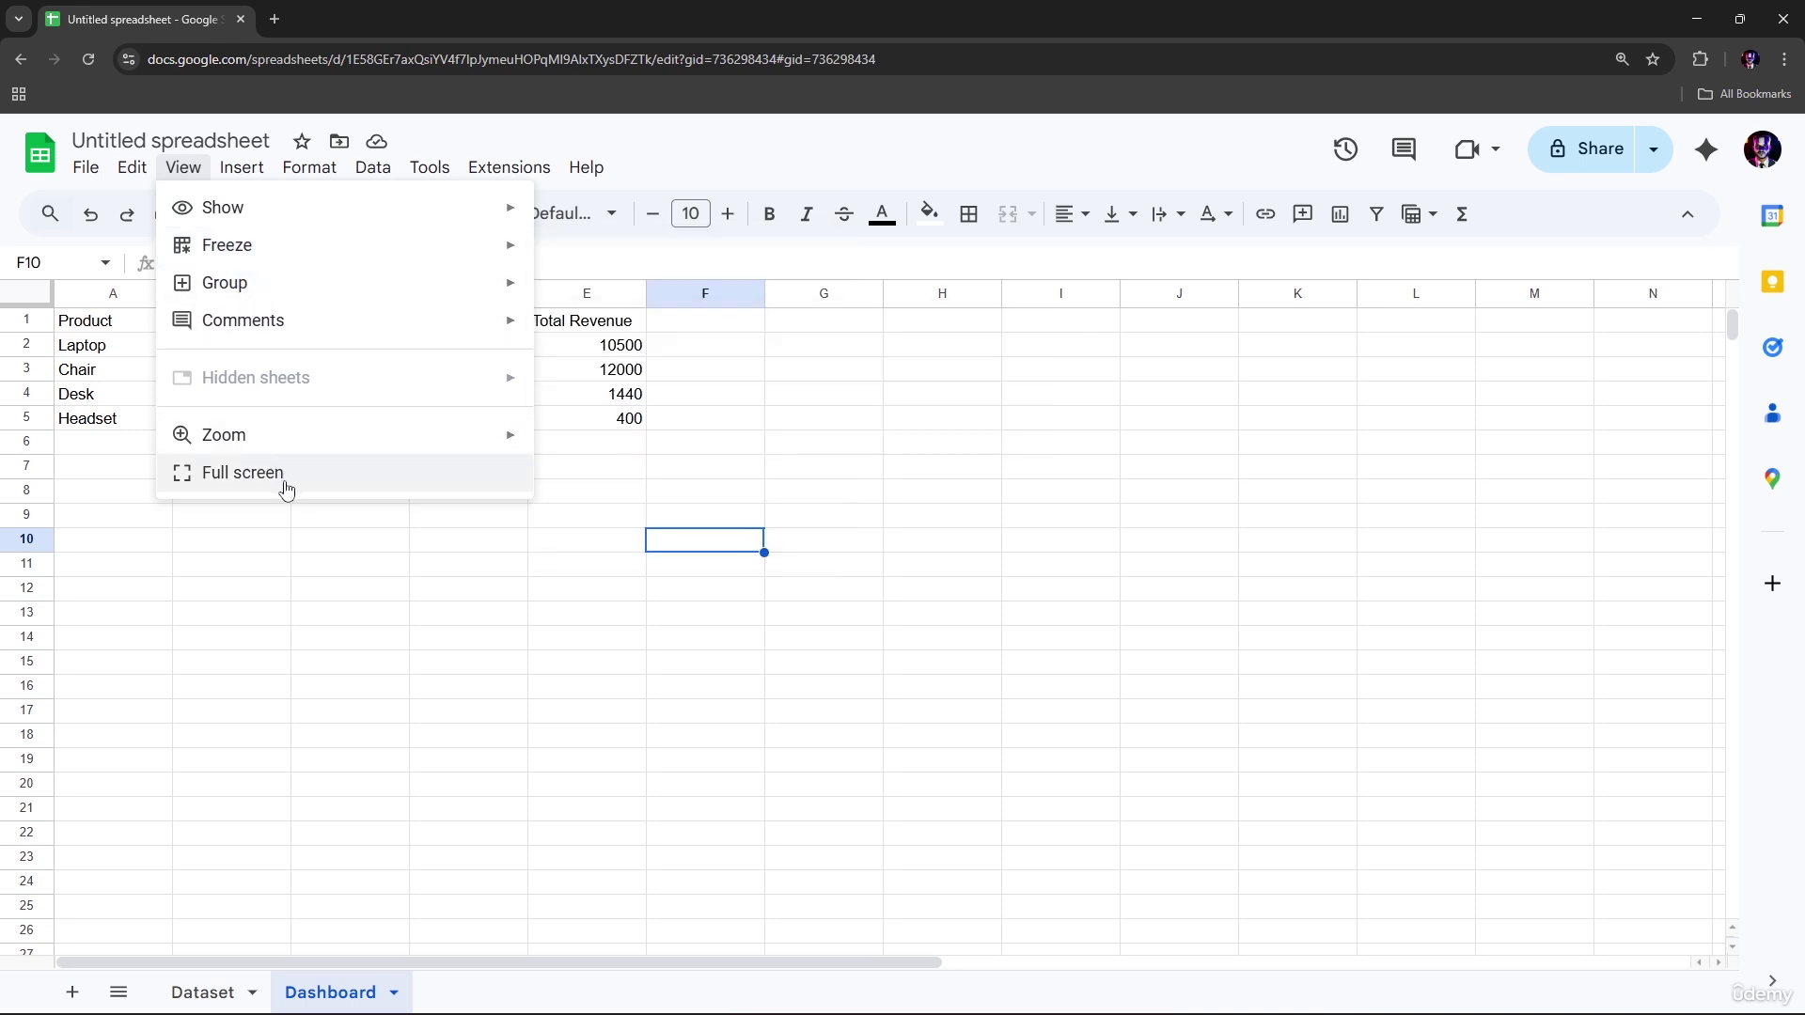
Look through the commands for inserting charts, pivot tables and images and for formatting numbers and text
{"action": "left_click", "coordinate": [256, 172]}
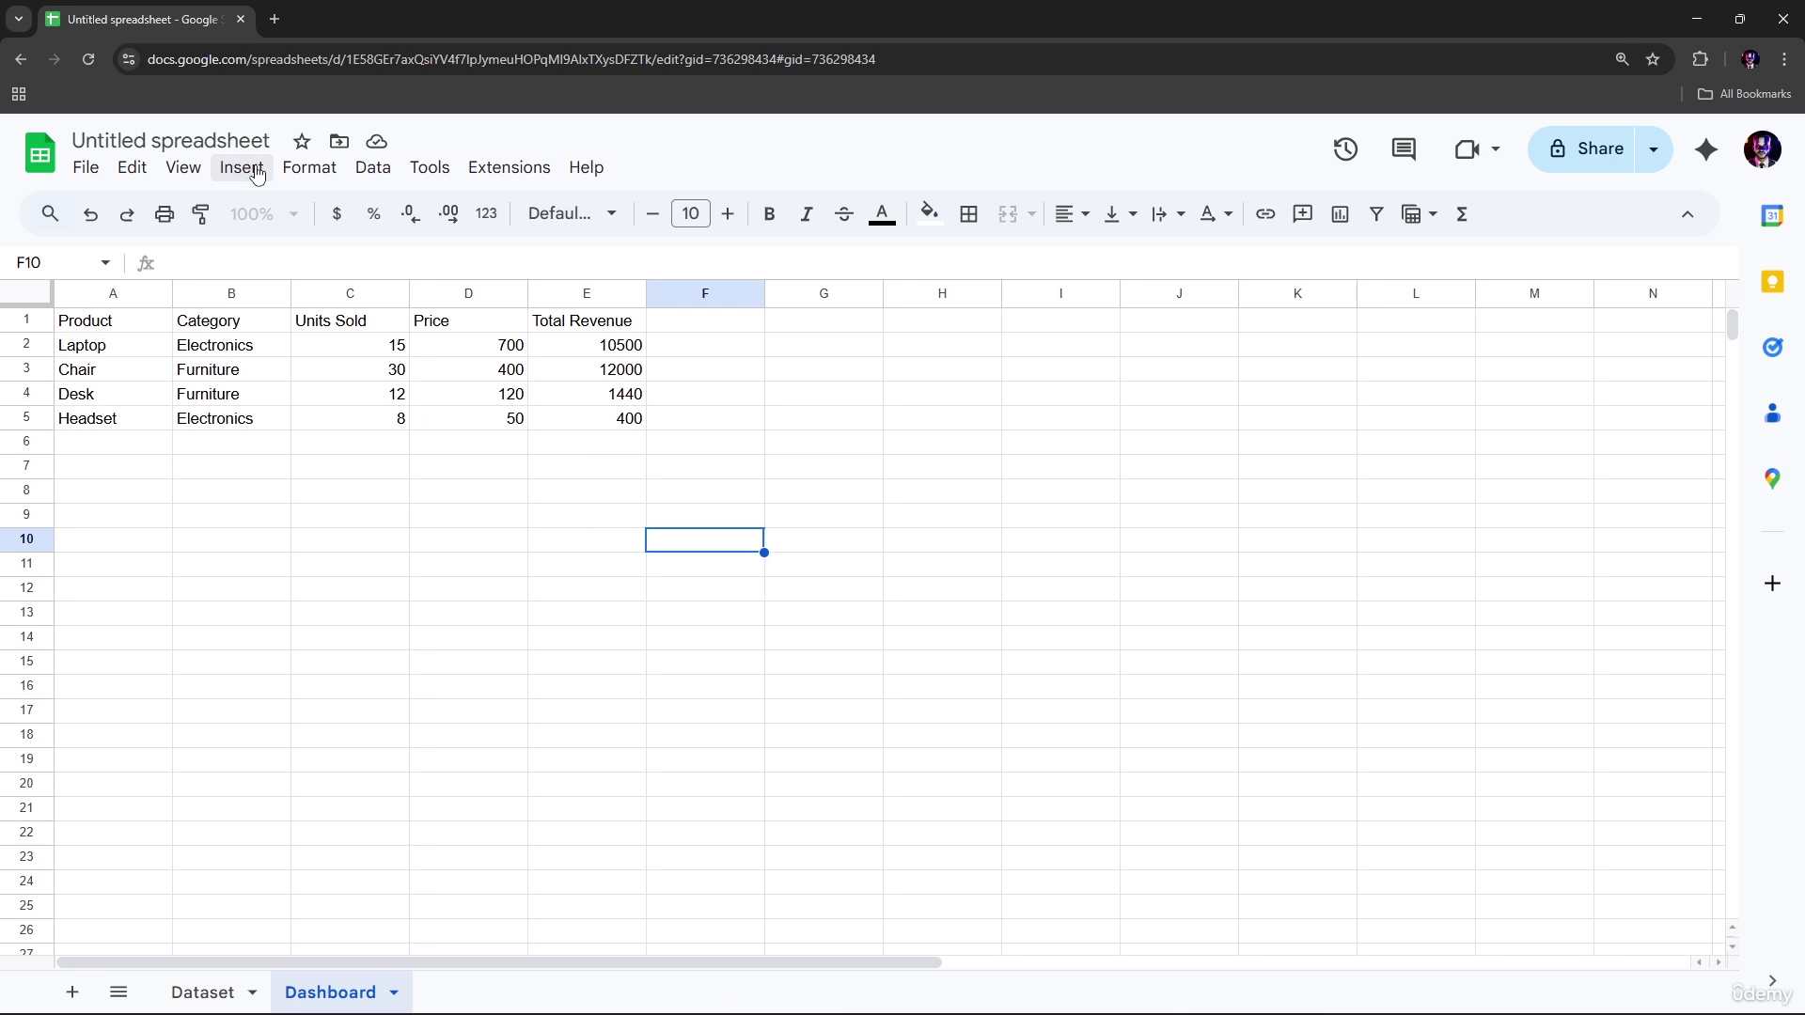
{"action": "left_click", "coordinate": [257, 172]}
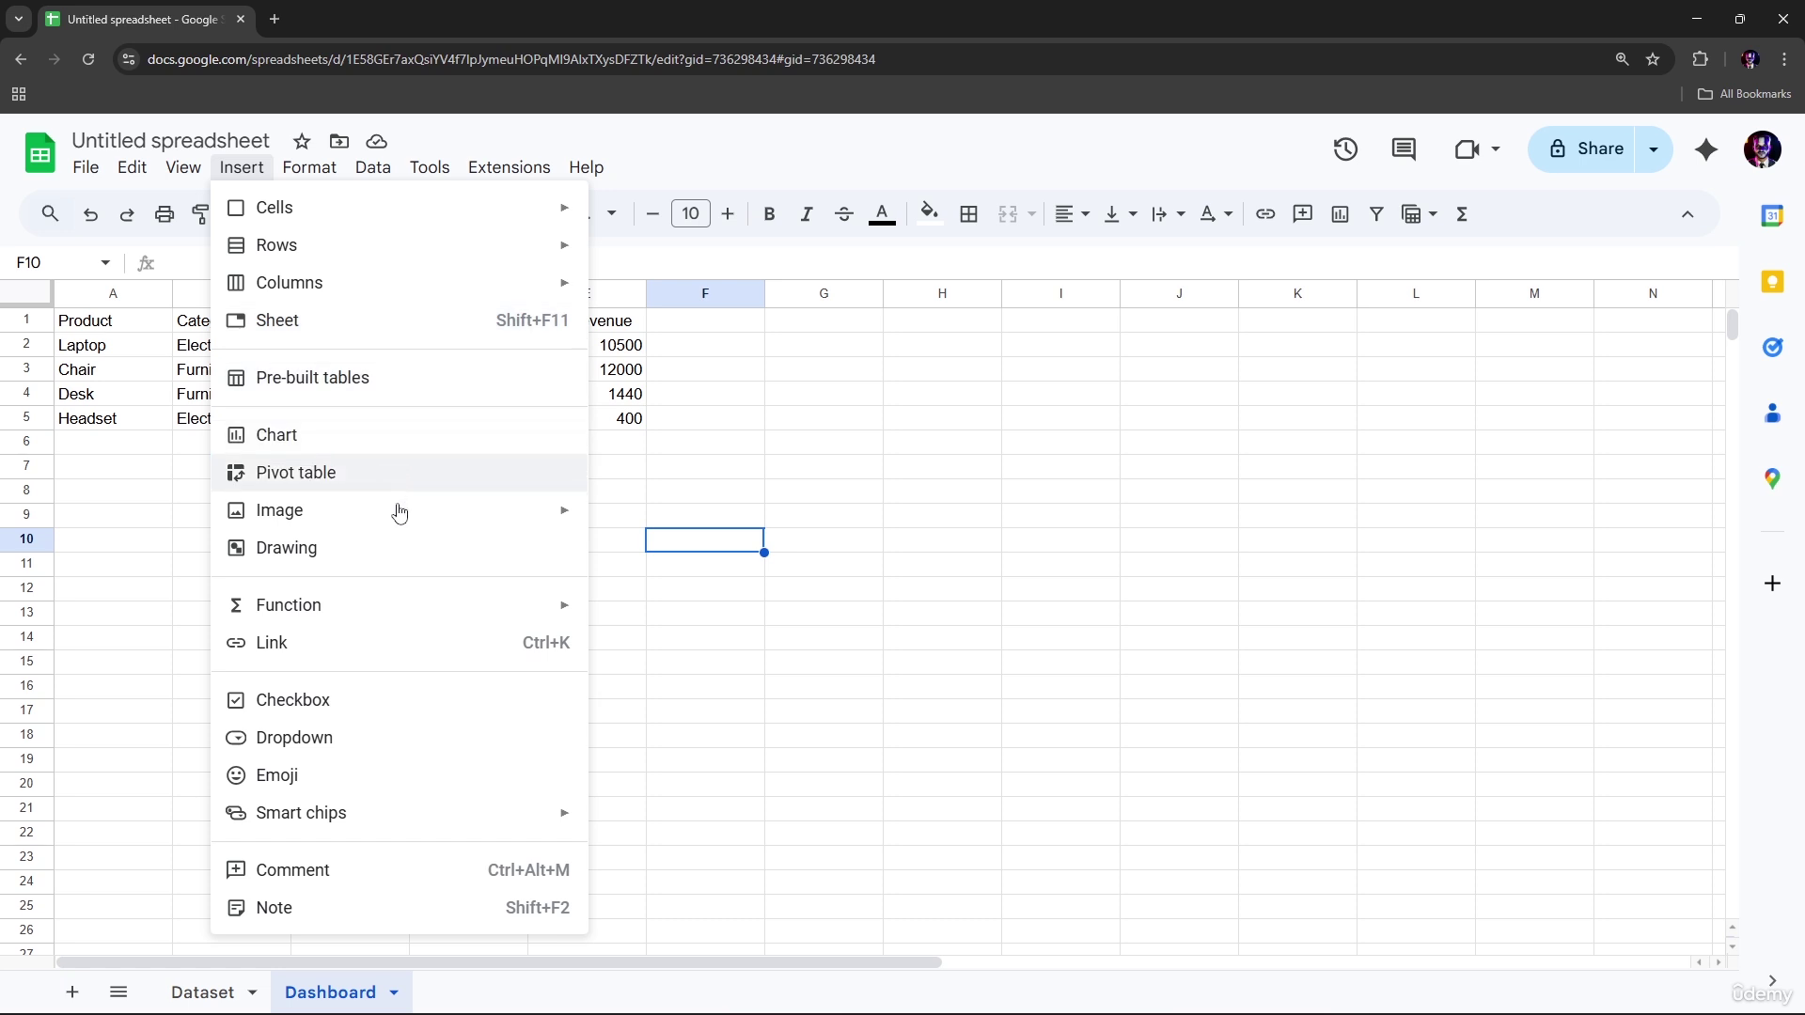
{"action": "mouse_move", "coordinate": [398, 525]}
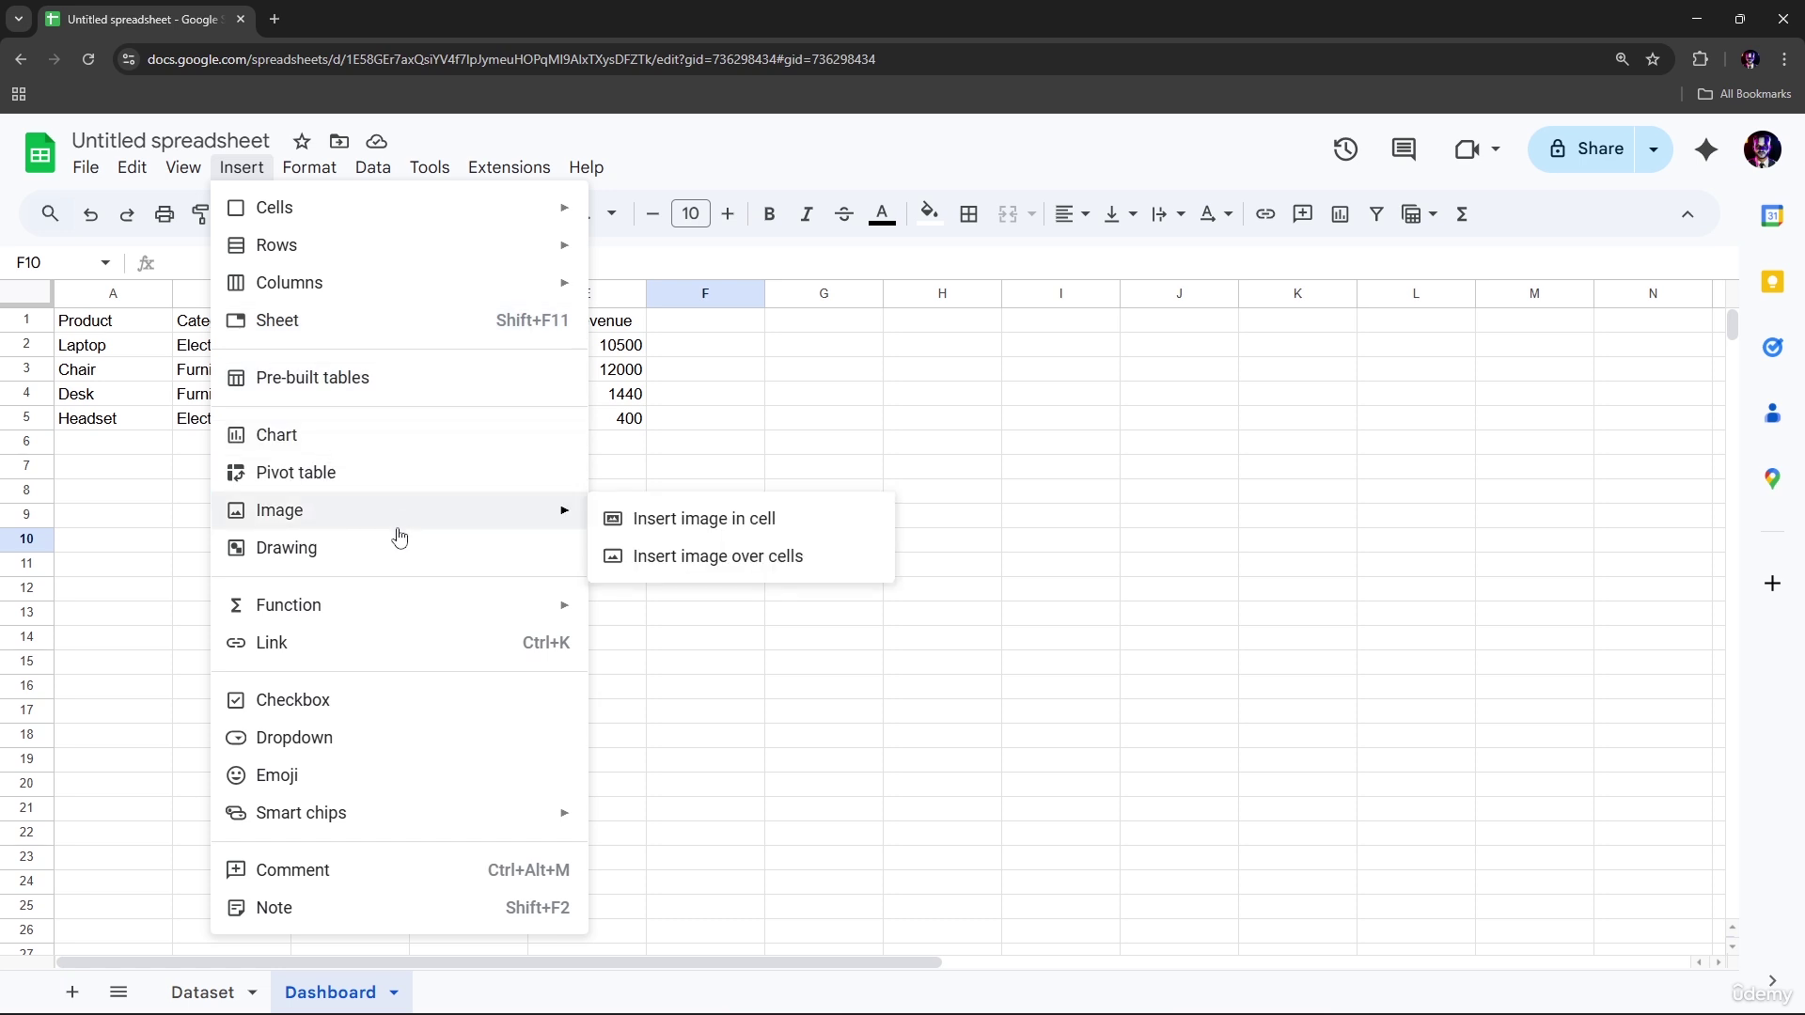
{"action": "left_click", "coordinate": [318, 176]}
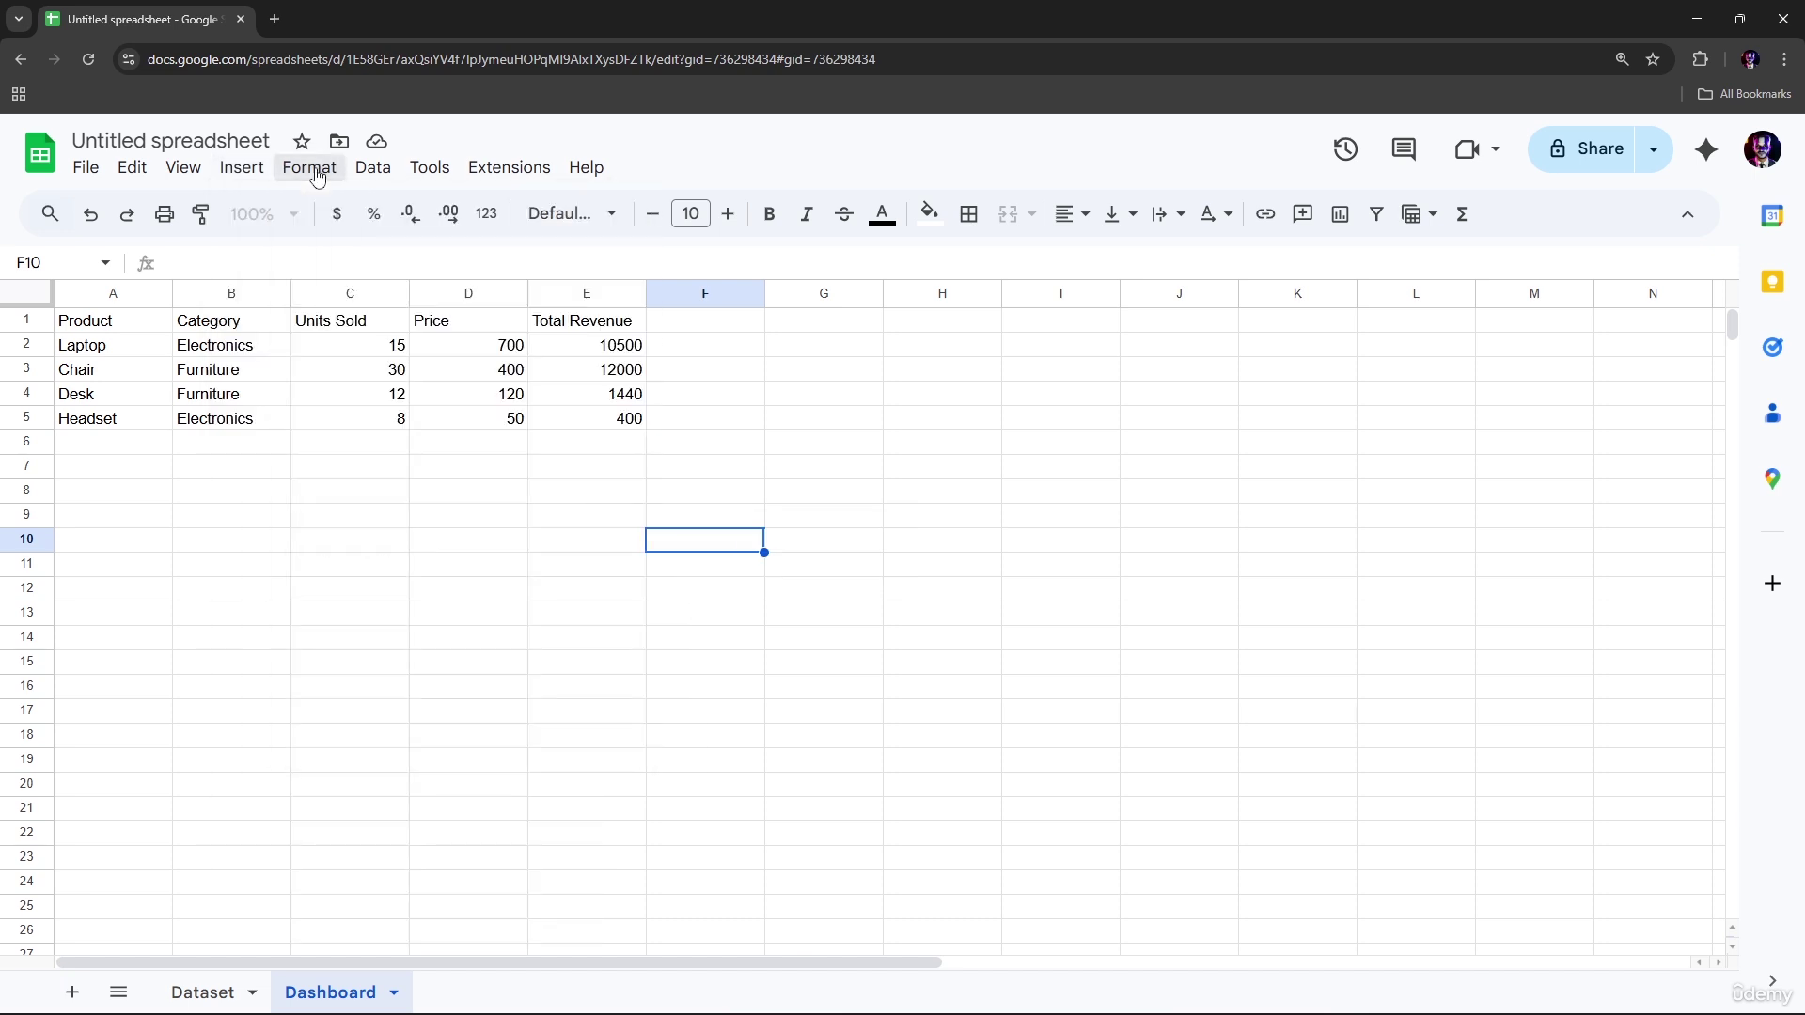
{"action": "left_click", "coordinate": [318, 175]}
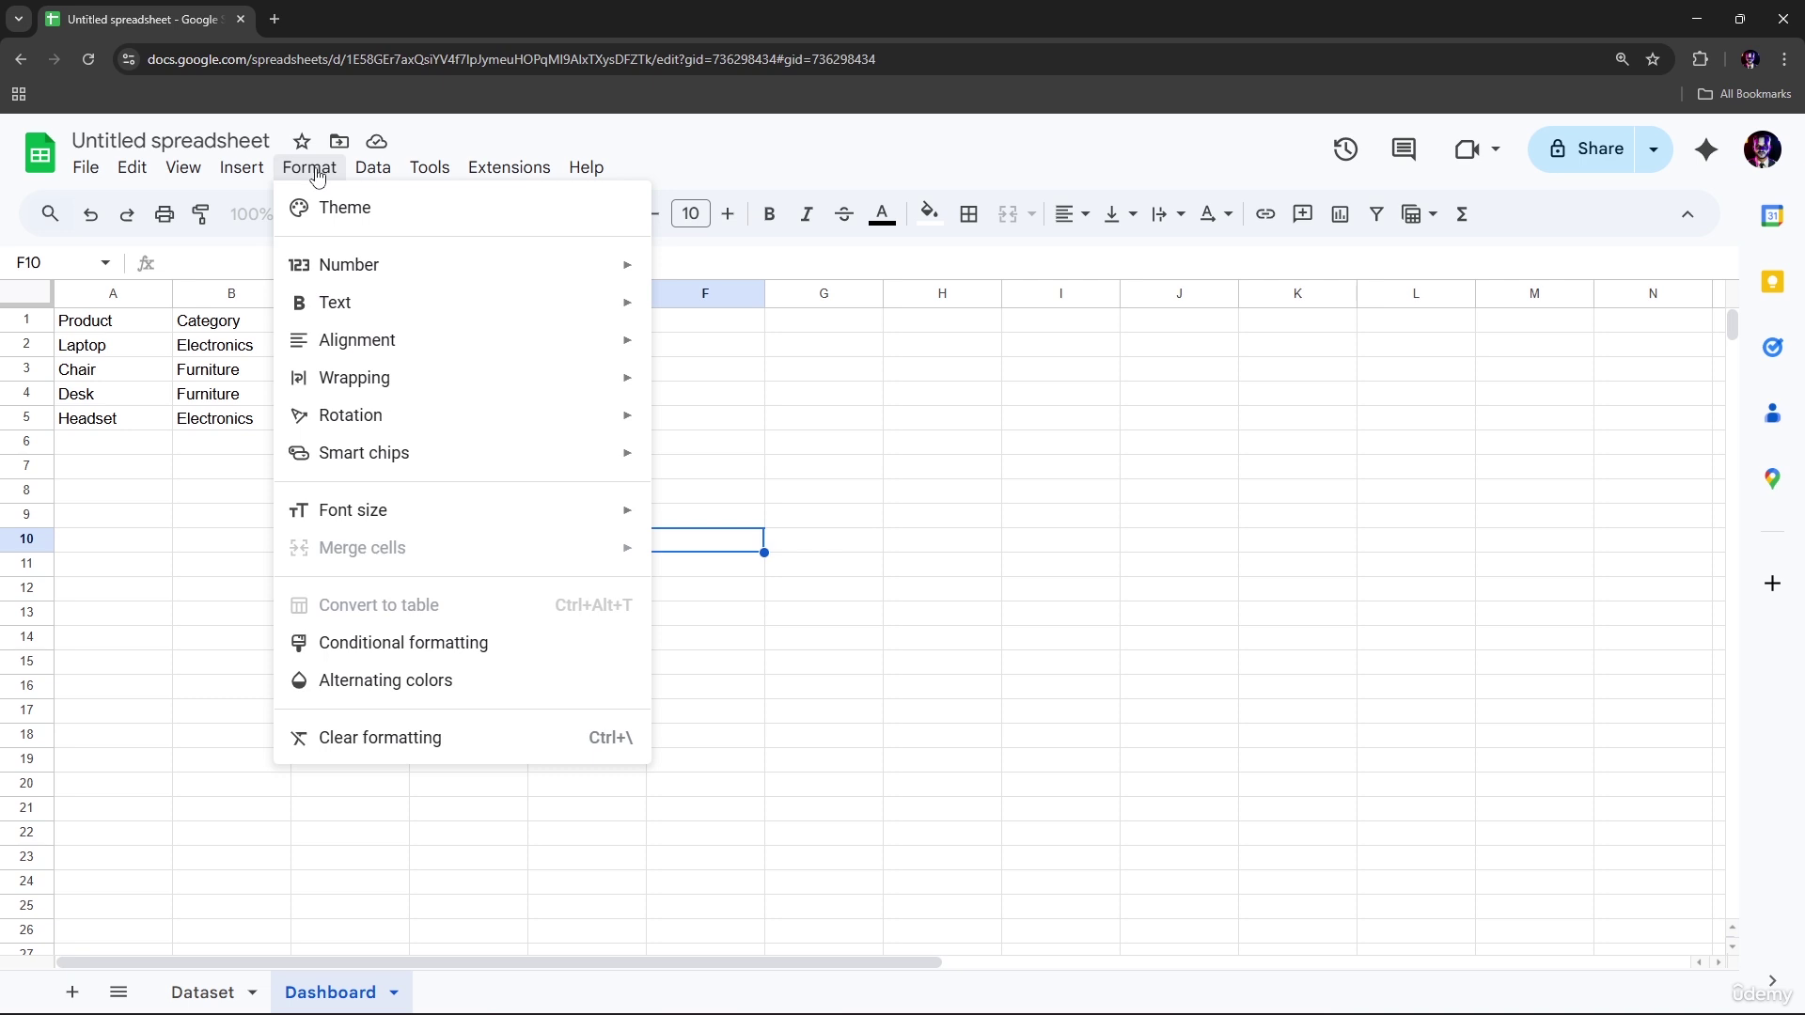
{"action": "mouse_move", "coordinate": [433, 266]}
Examine the data sorting, filtering, validation and cleanup commands, checking them with the Total Revenue header cell selected
{"action": "mouse_move", "coordinate": [376, 171]}
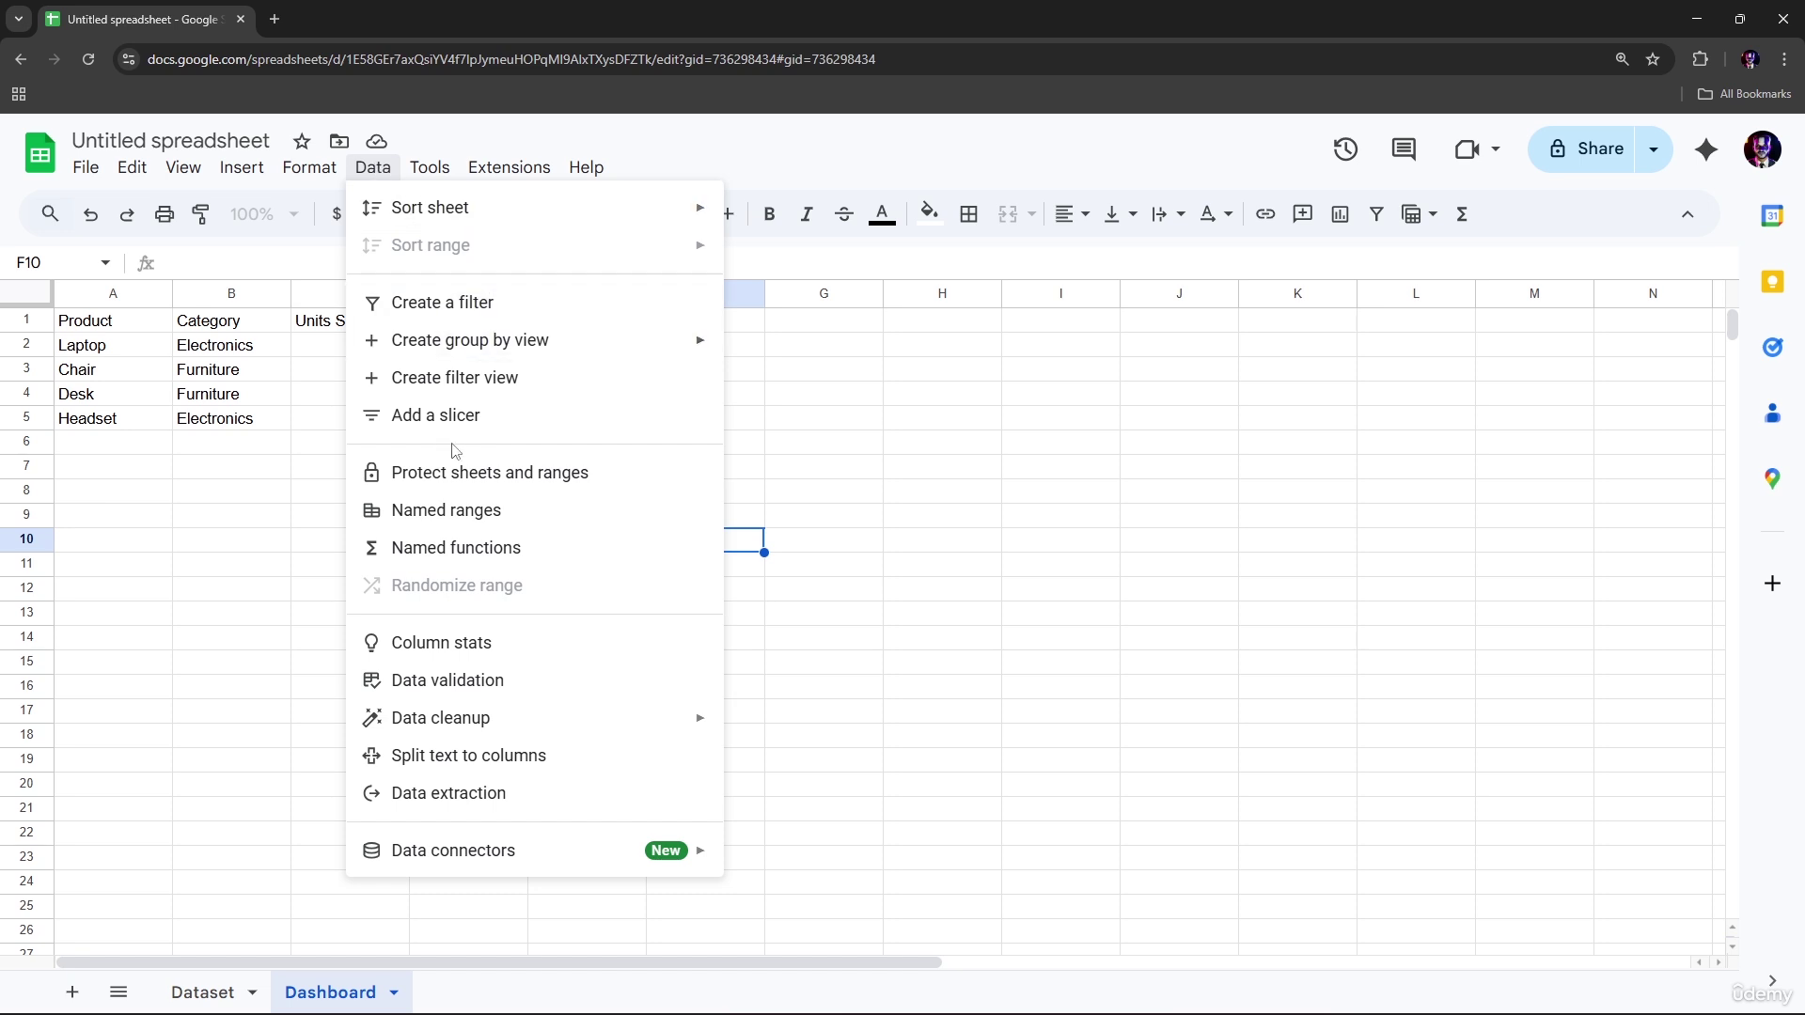
{"action": "left_click", "coordinate": [232, 395]}
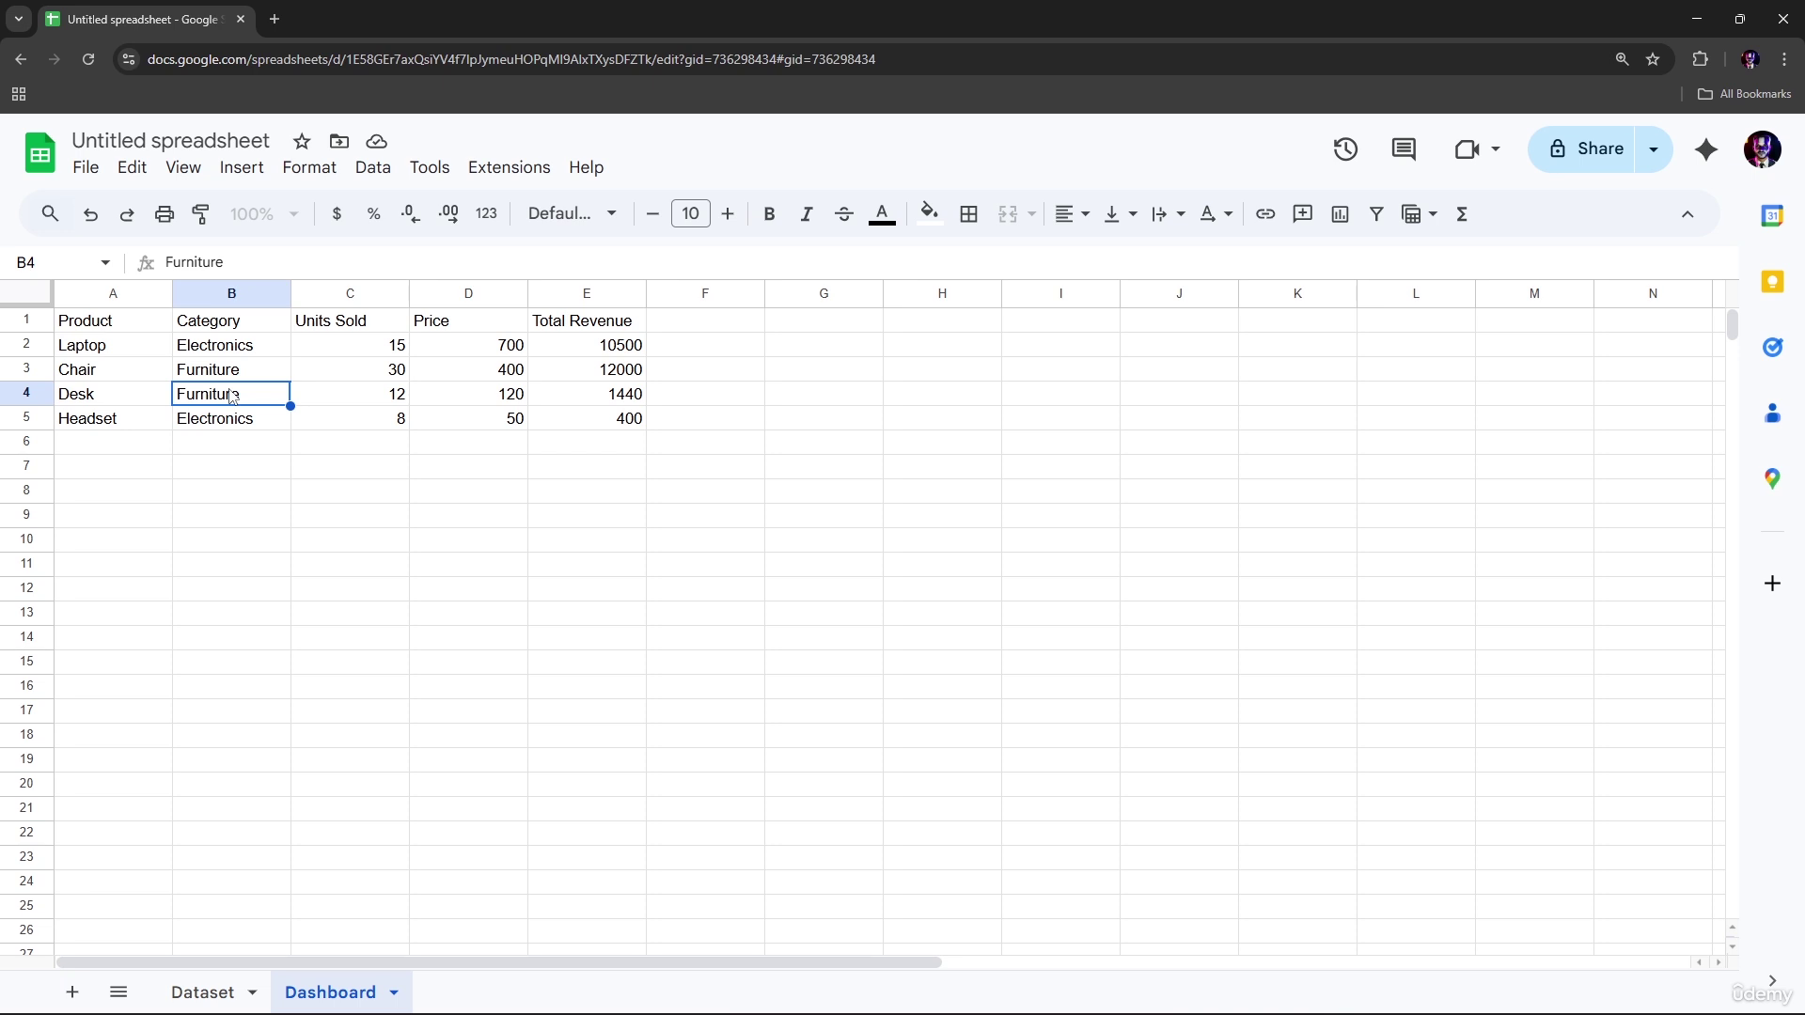
{"action": "left_click", "coordinate": [612, 356]}
{"action": "left_click", "coordinate": [584, 323]}
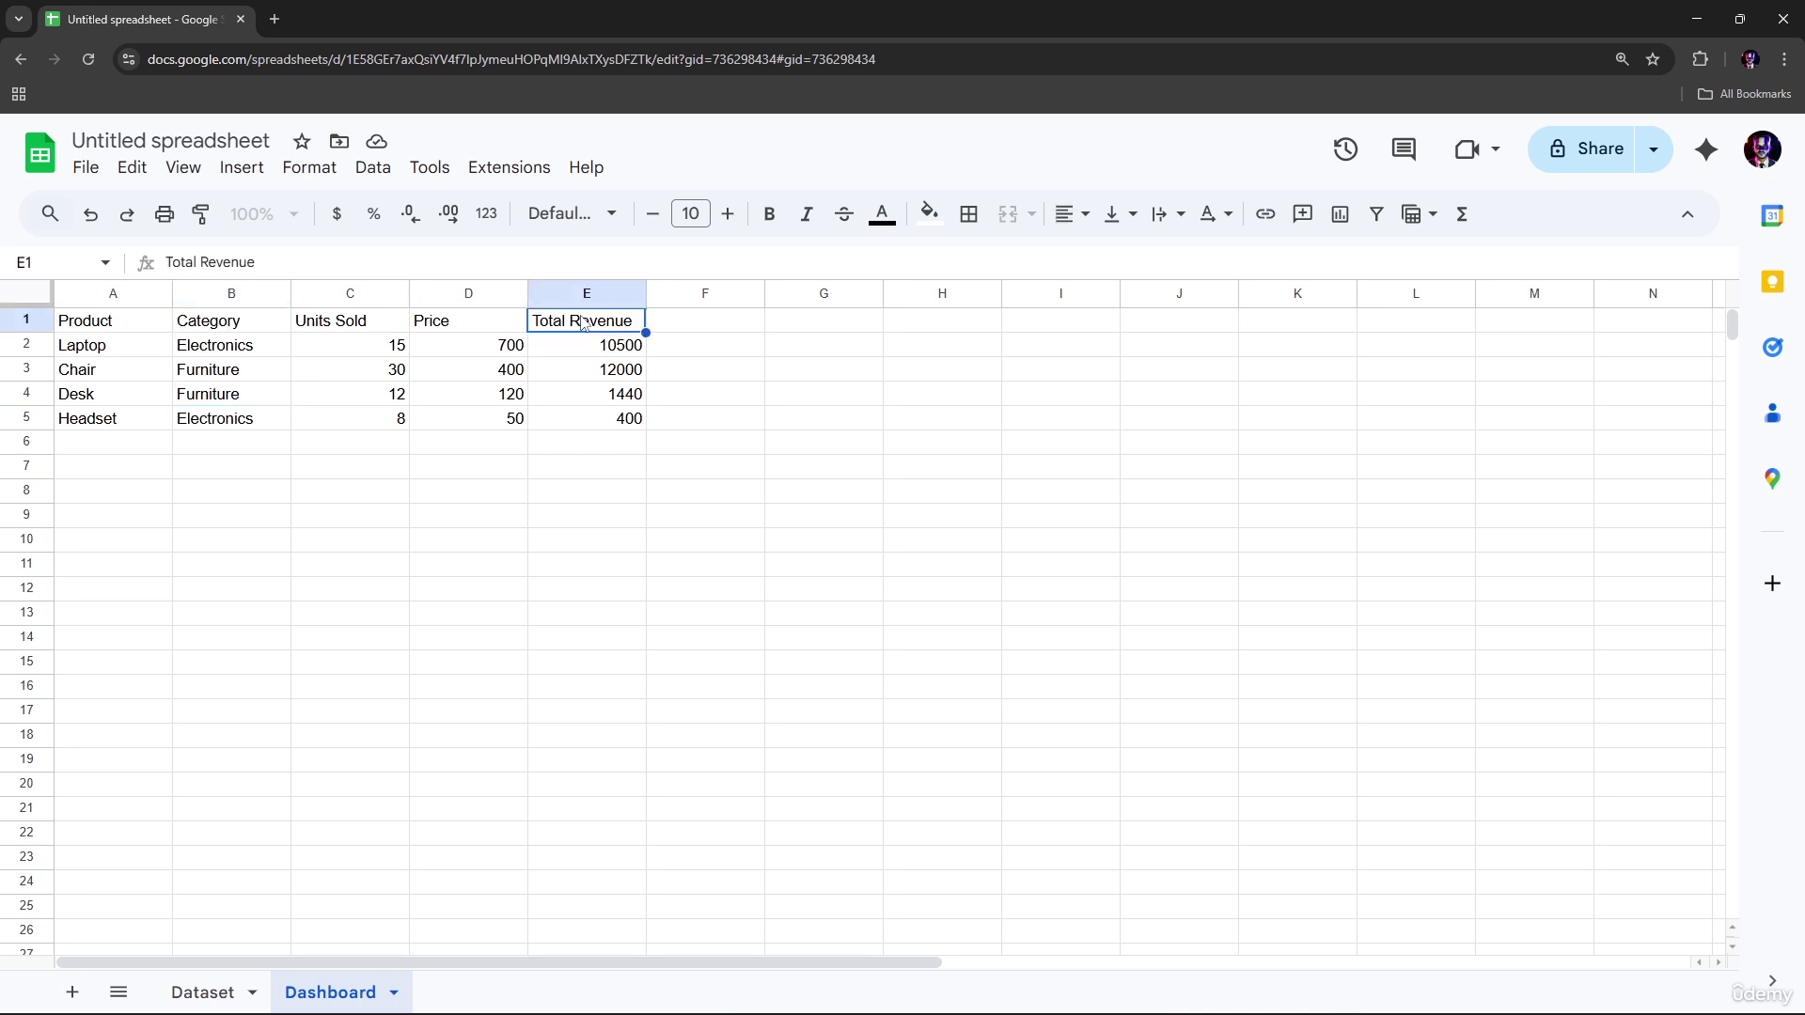
{"action": "left_click", "coordinate": [371, 171]}
{"action": "mouse_move", "coordinate": [422, 179]}
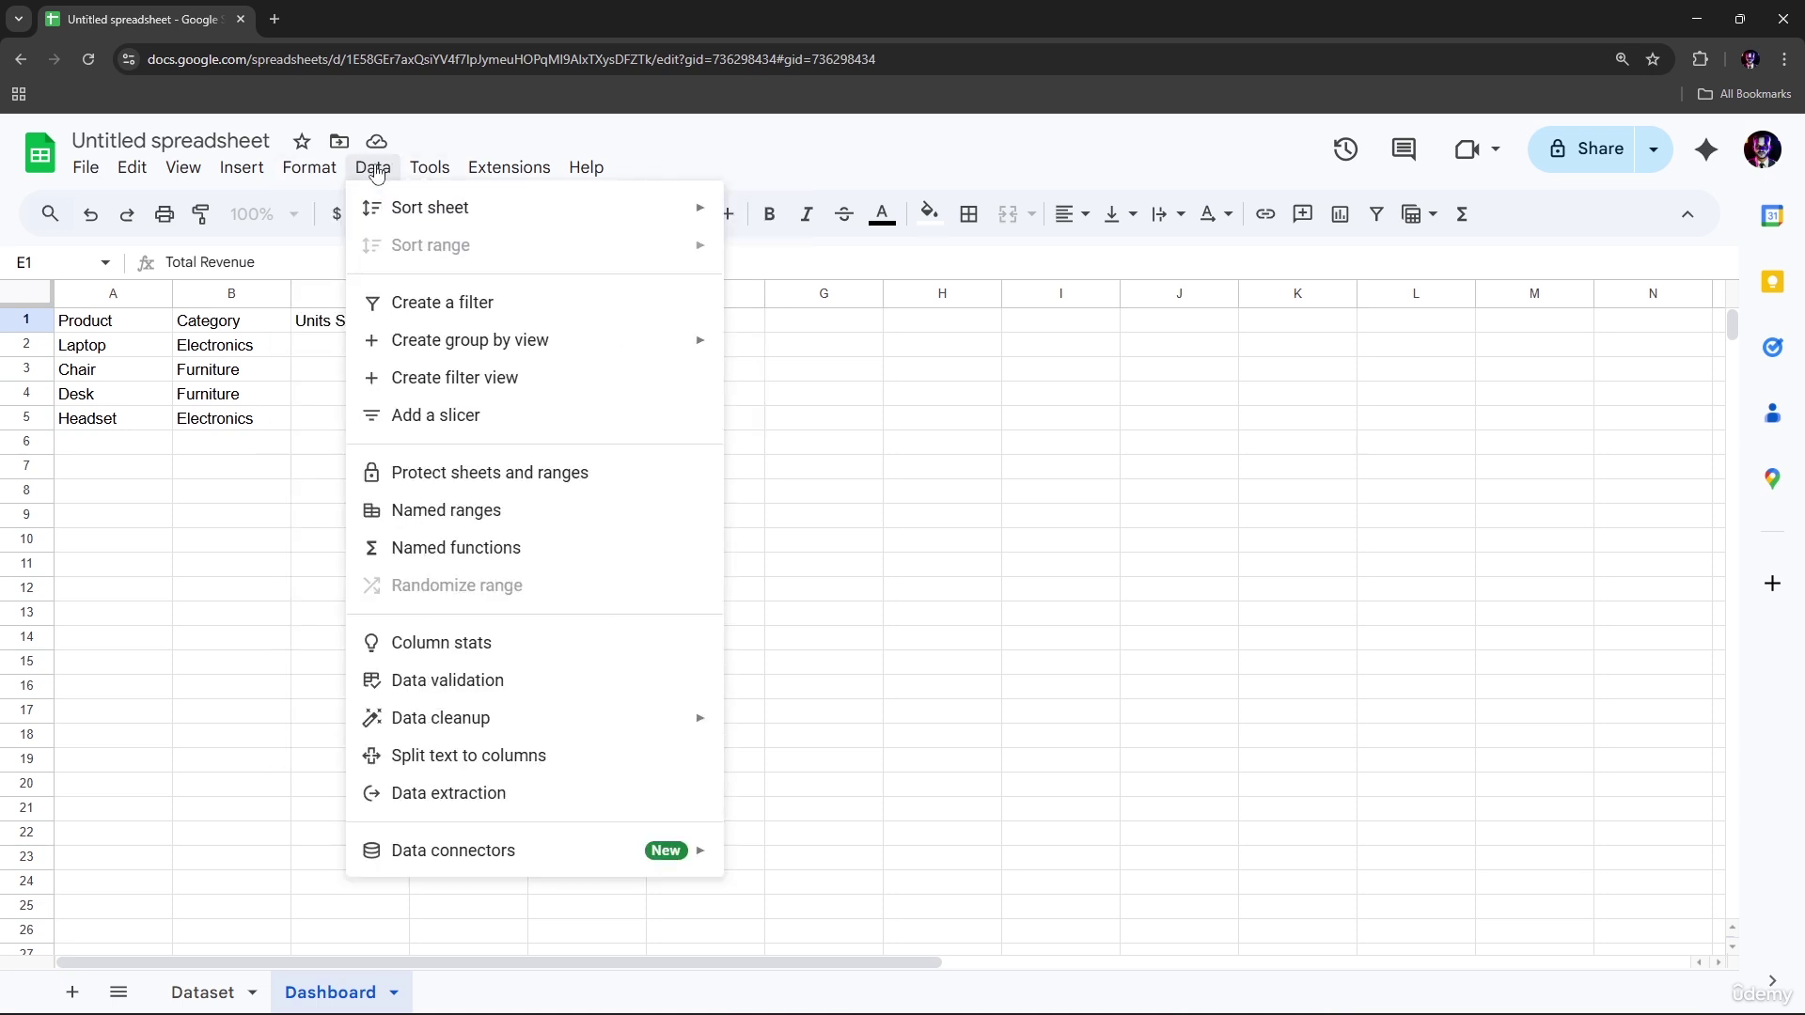
{"action": "mouse_move", "coordinate": [396, 219]}
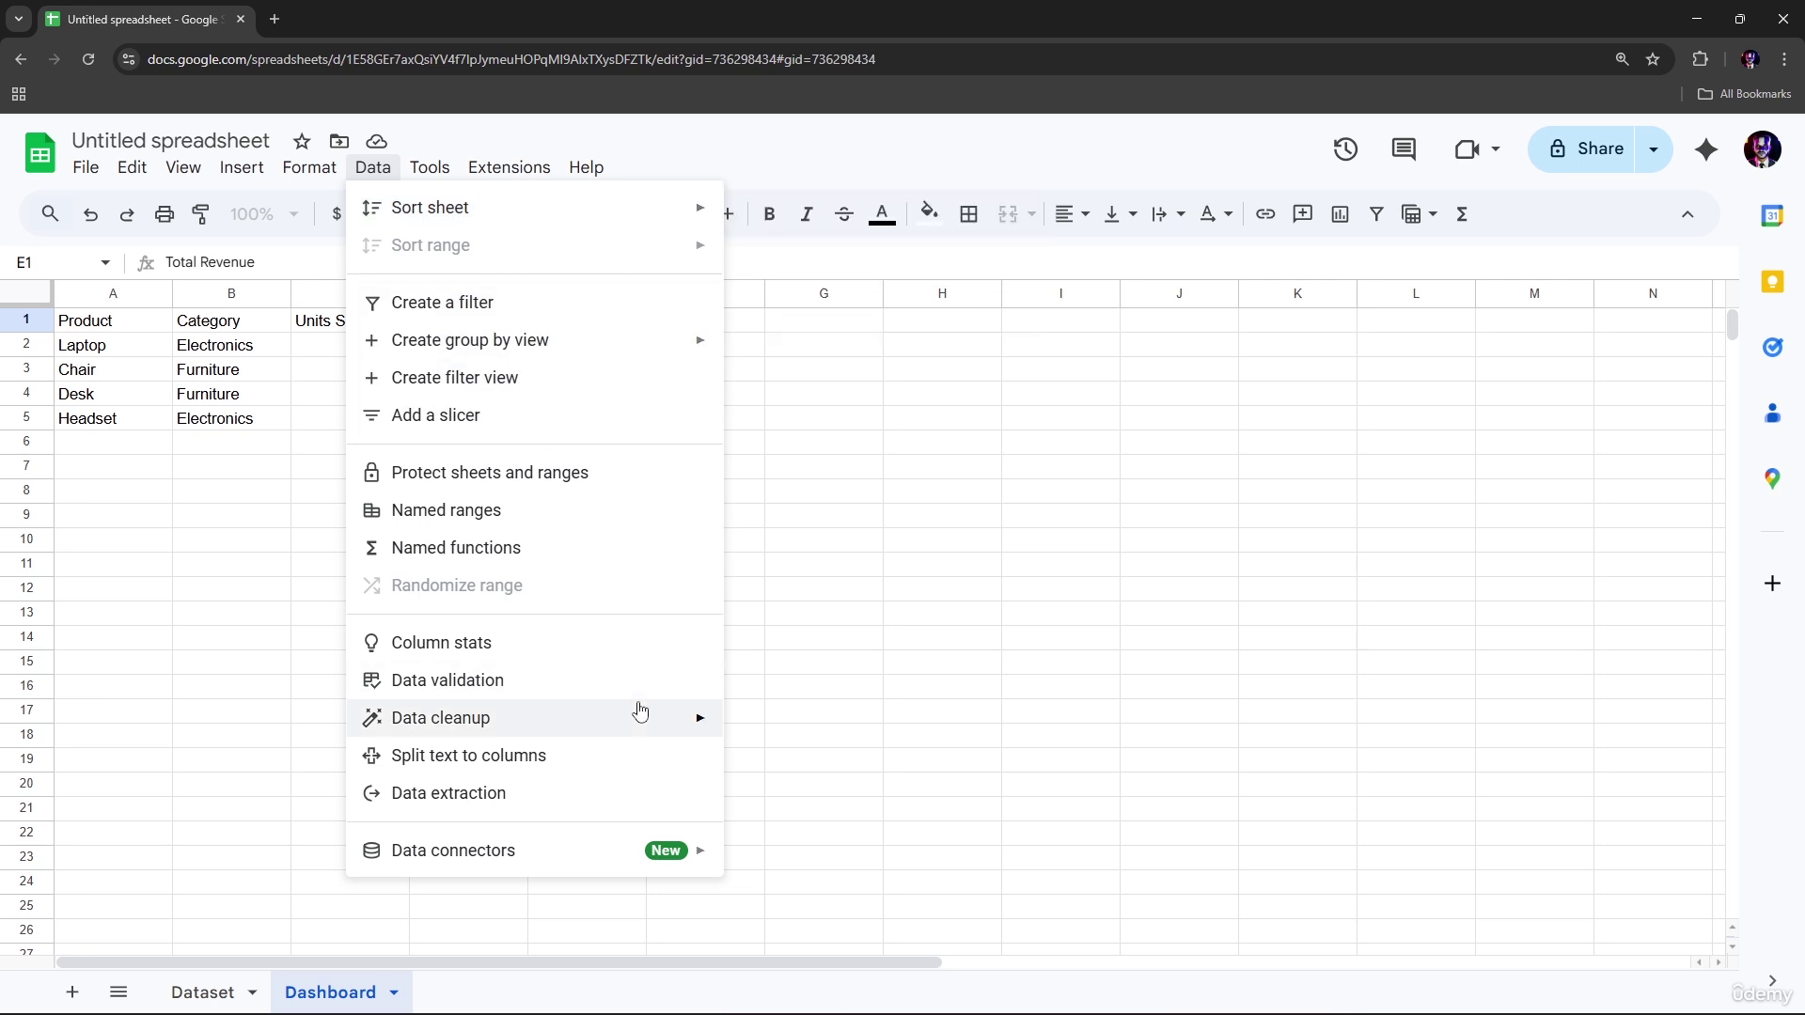
{"action": "left_click", "coordinate": [912, 470]}
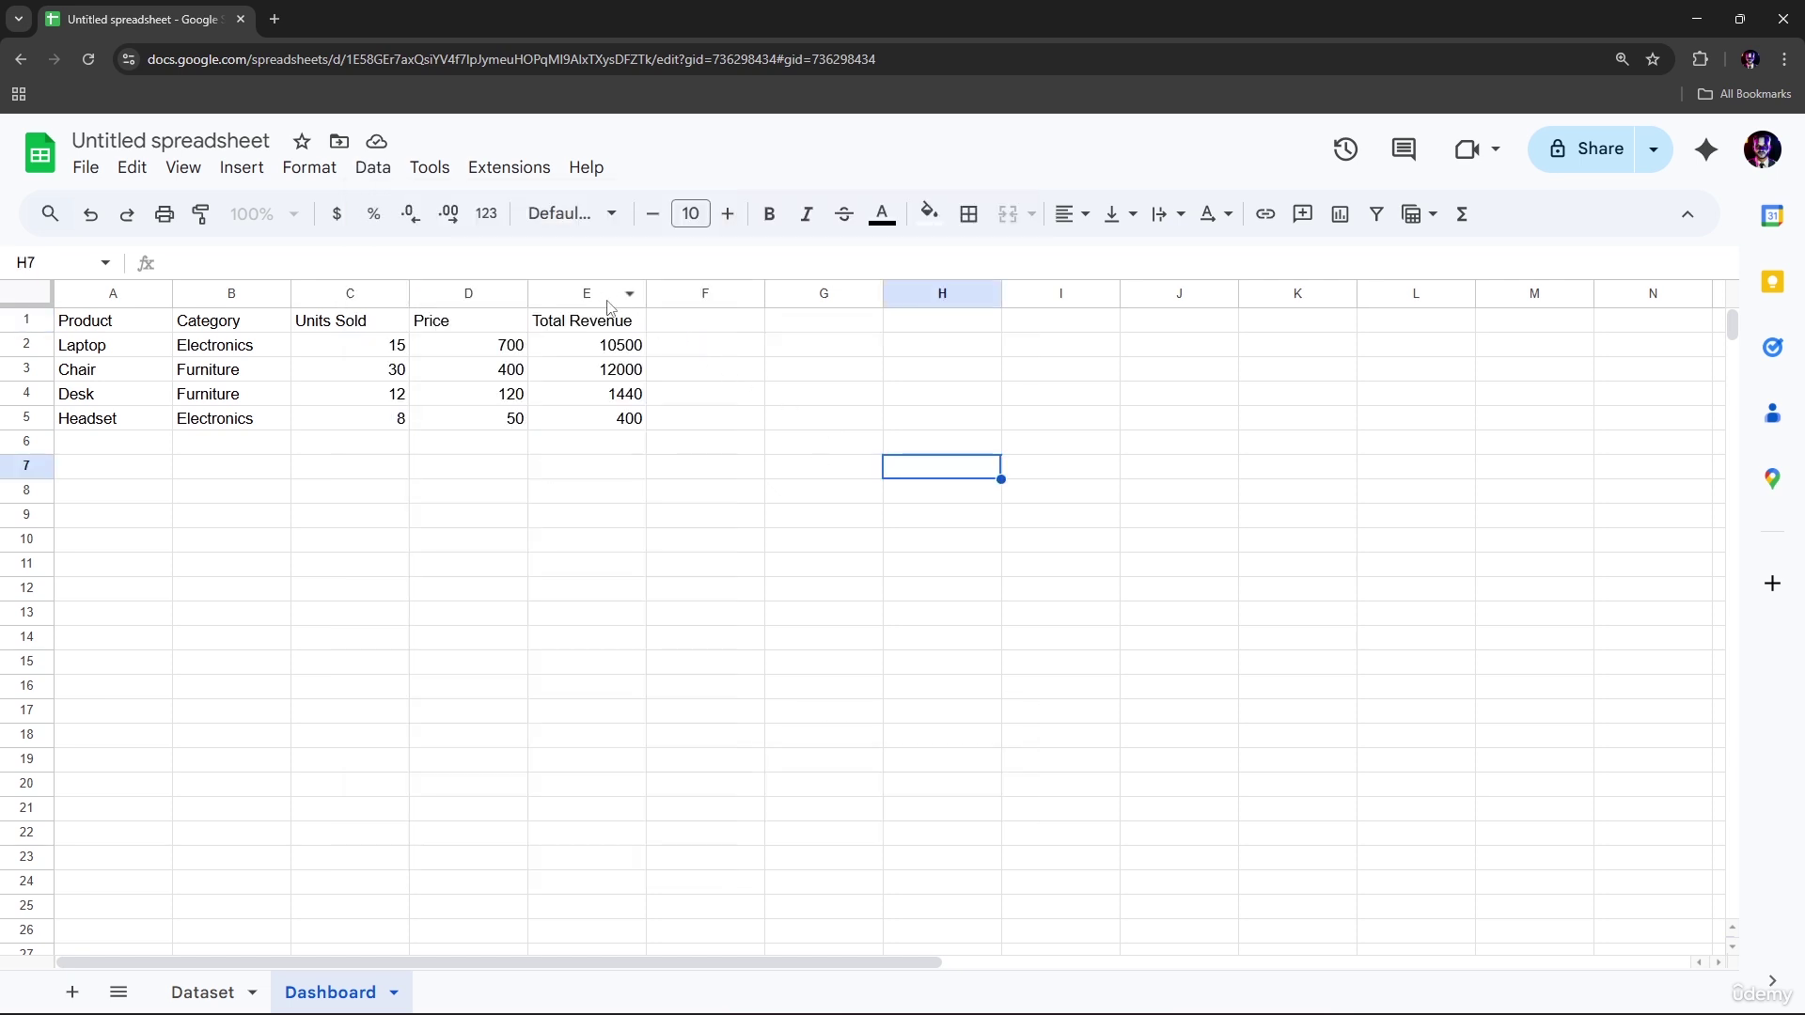
Sort the sheet A to Z by the Total Revenue column
{"action": "left_click", "coordinate": [613, 329]}
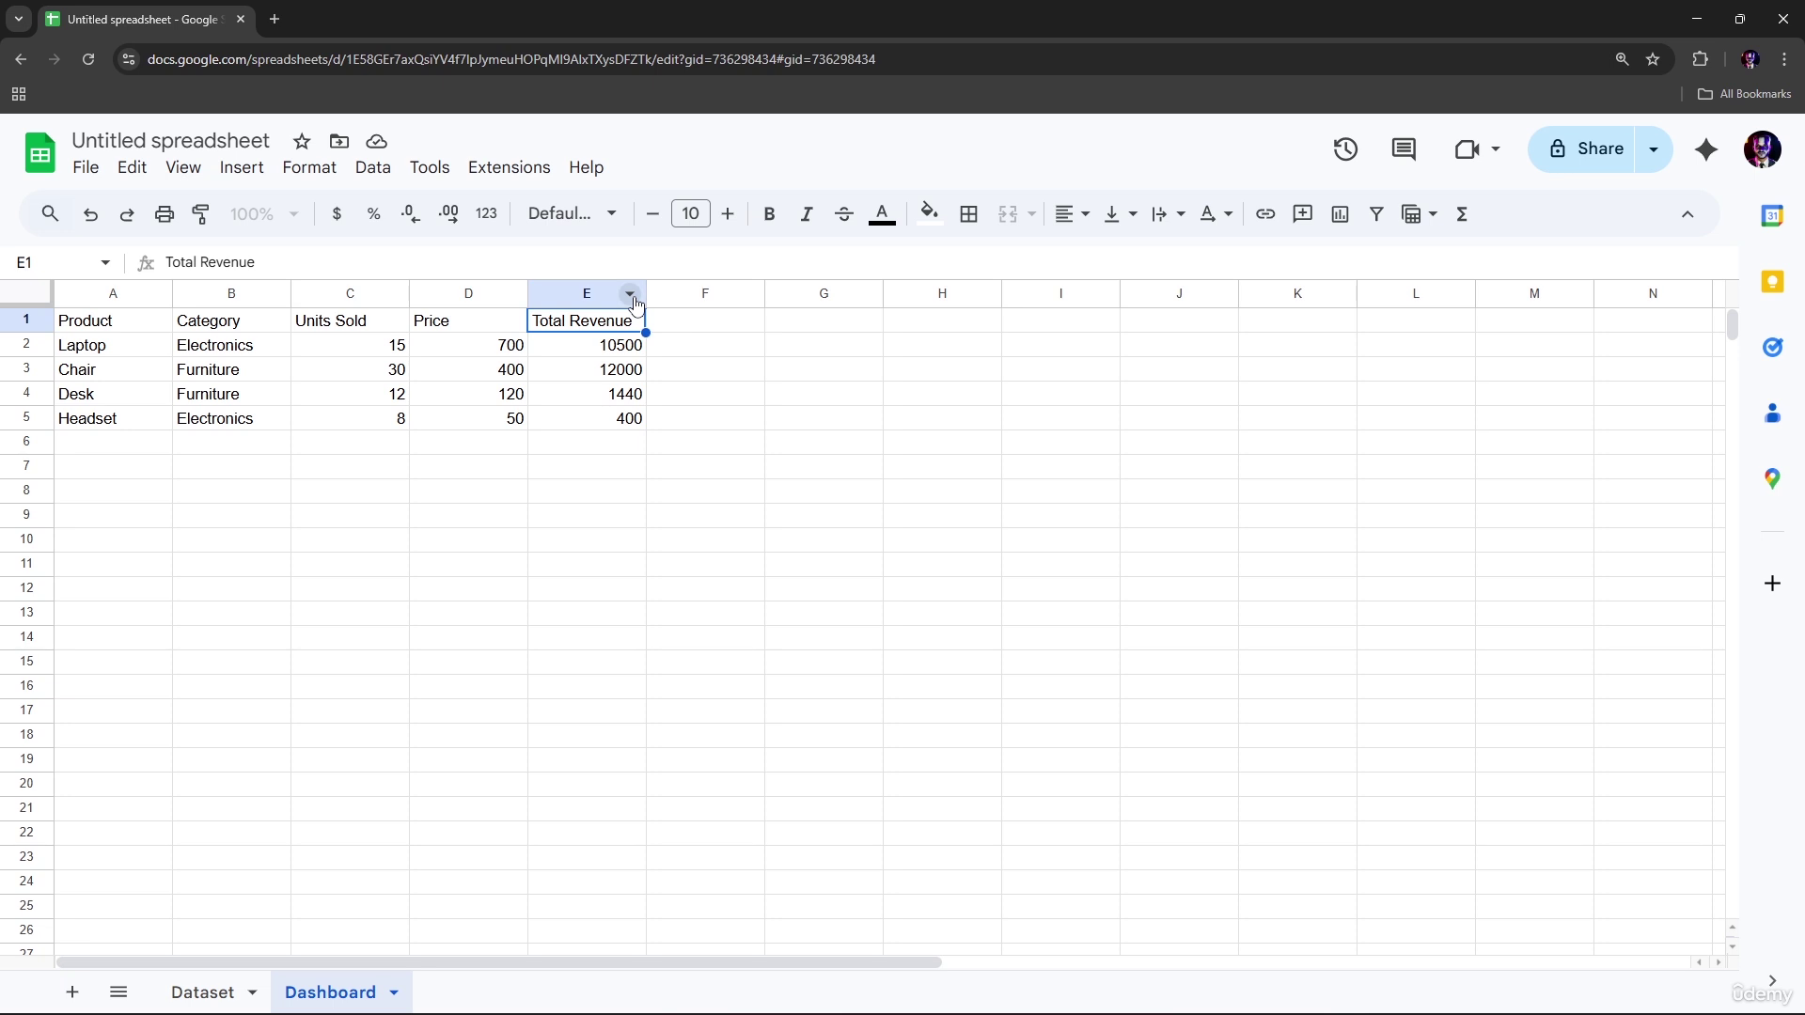
{"action": "left_click", "coordinate": [636, 303]}
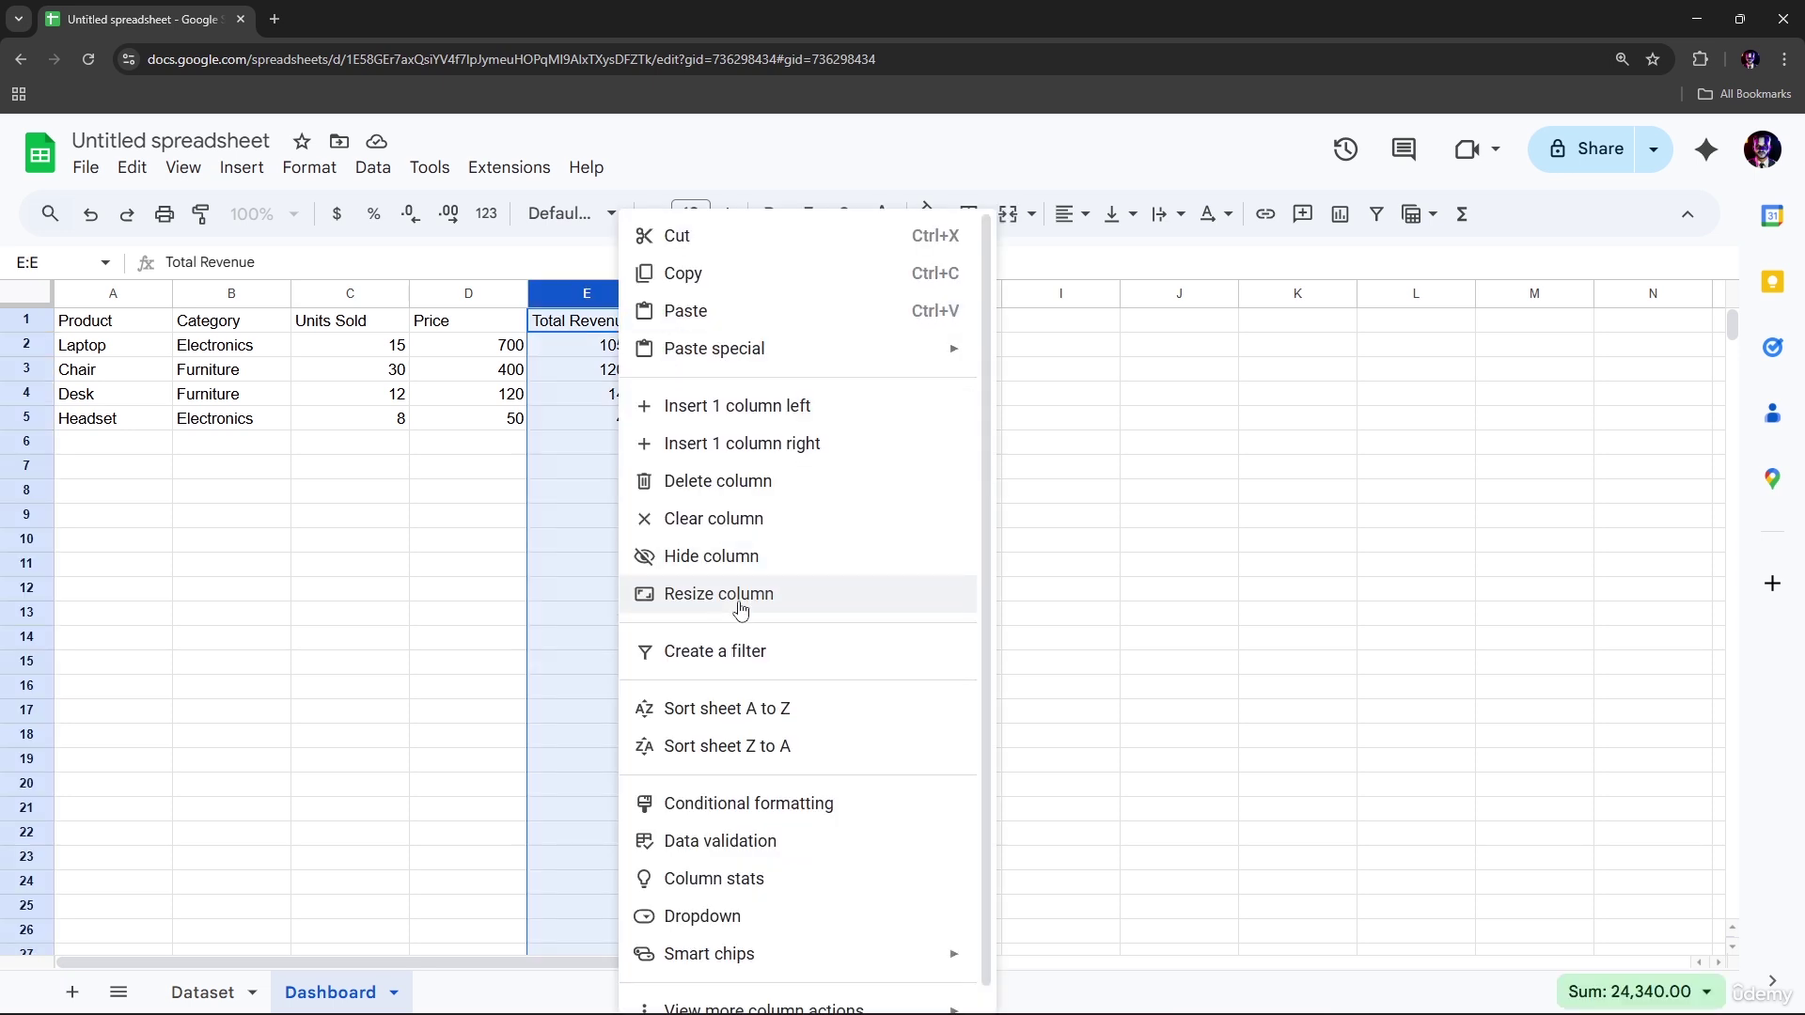
{"action": "left_click", "coordinate": [745, 710]}
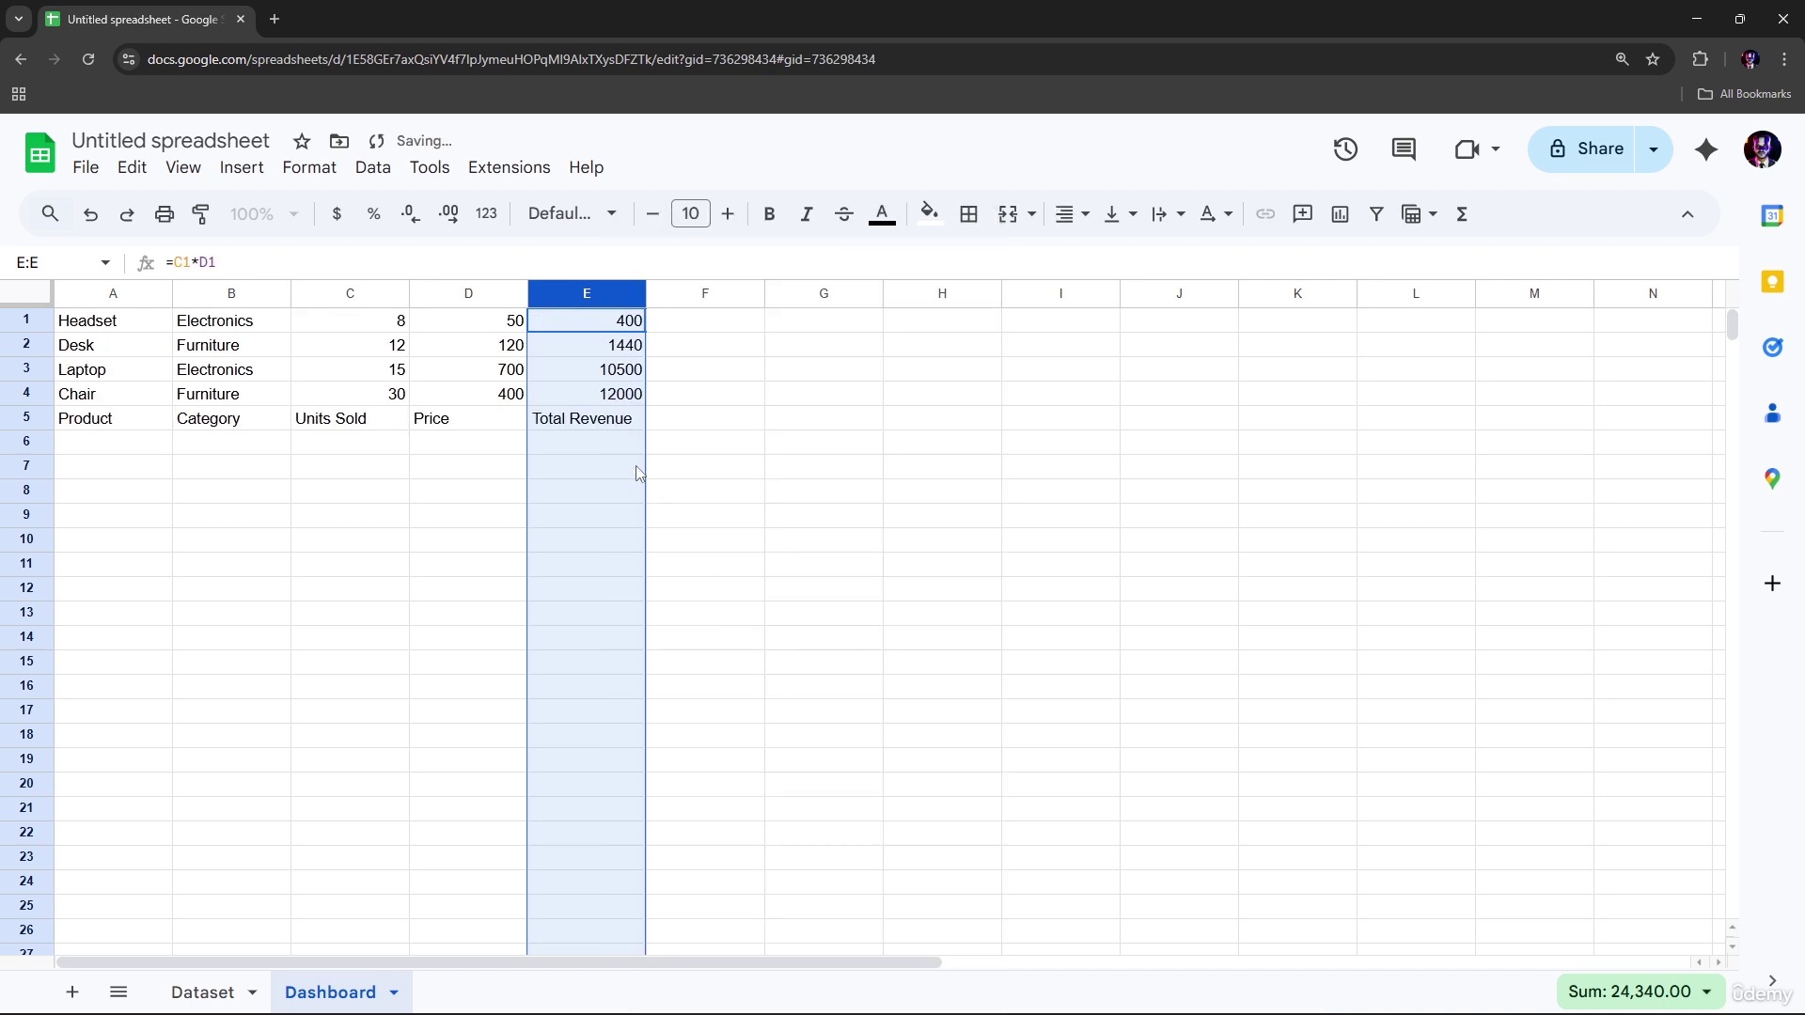
Sort the sheet Z to A by the Total Revenue column
{"action": "left_click", "coordinate": [636, 296]}
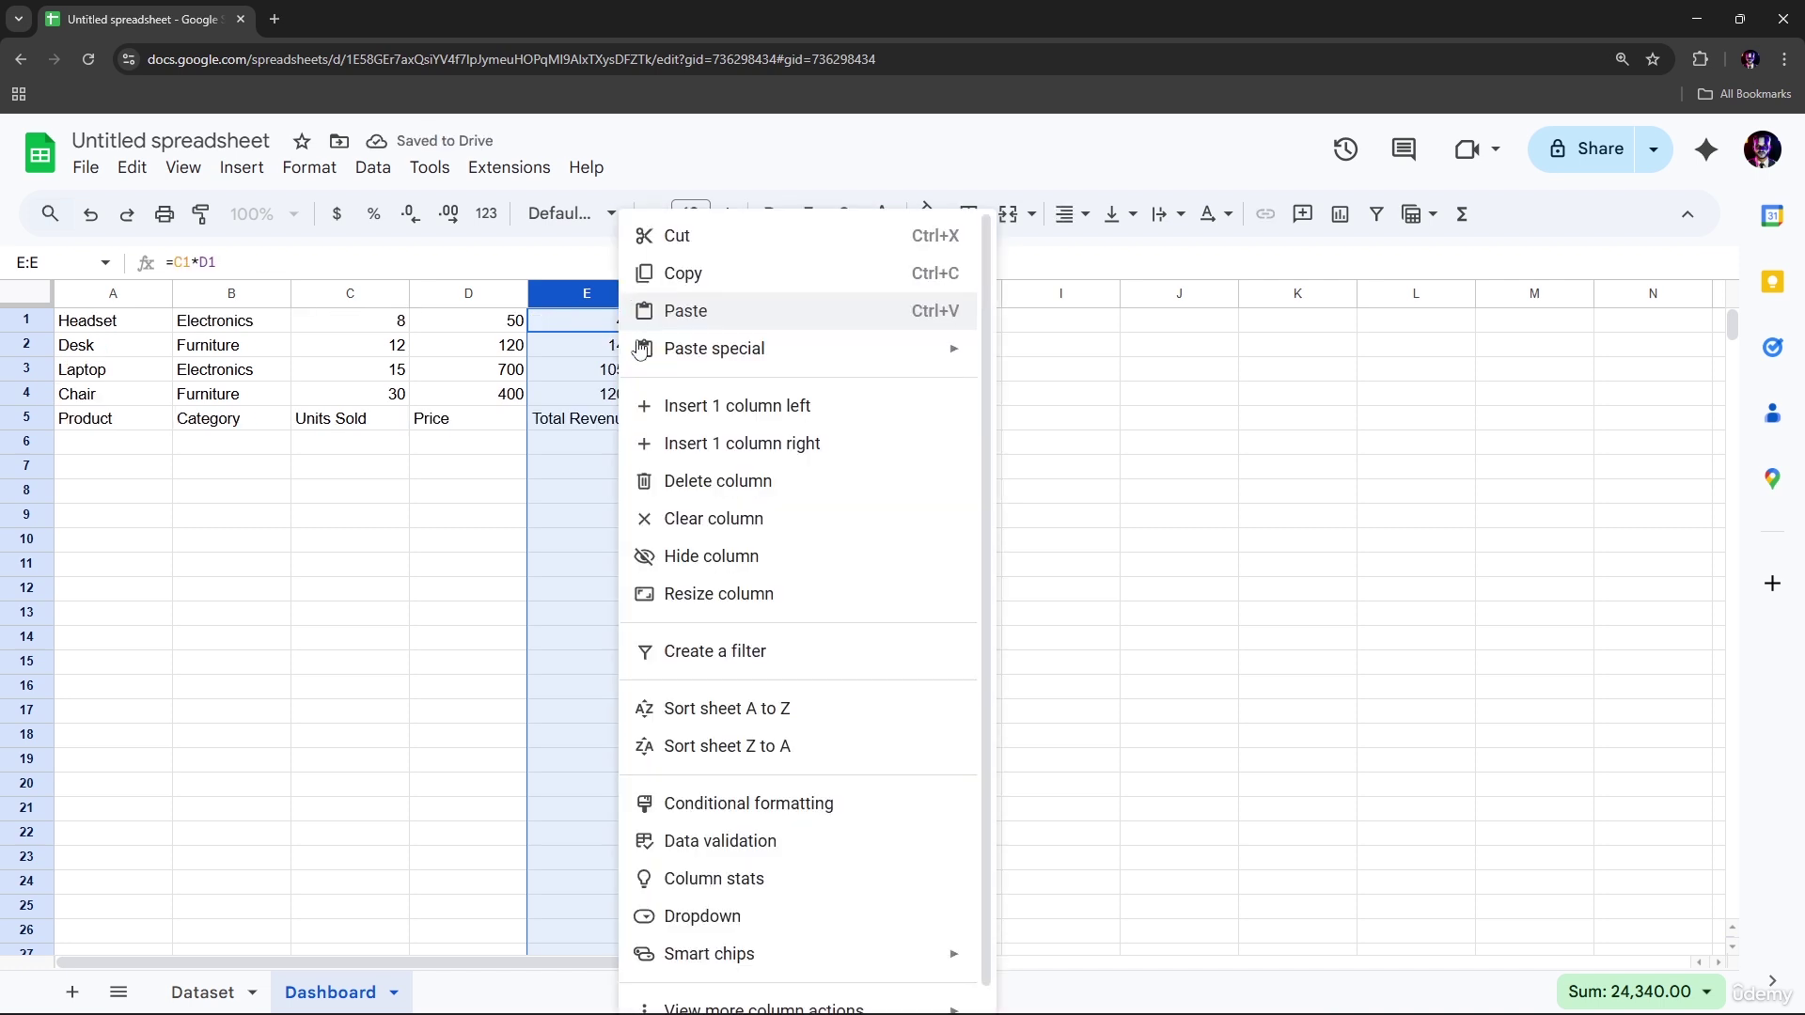
{"action": "left_click", "coordinate": [749, 750]}
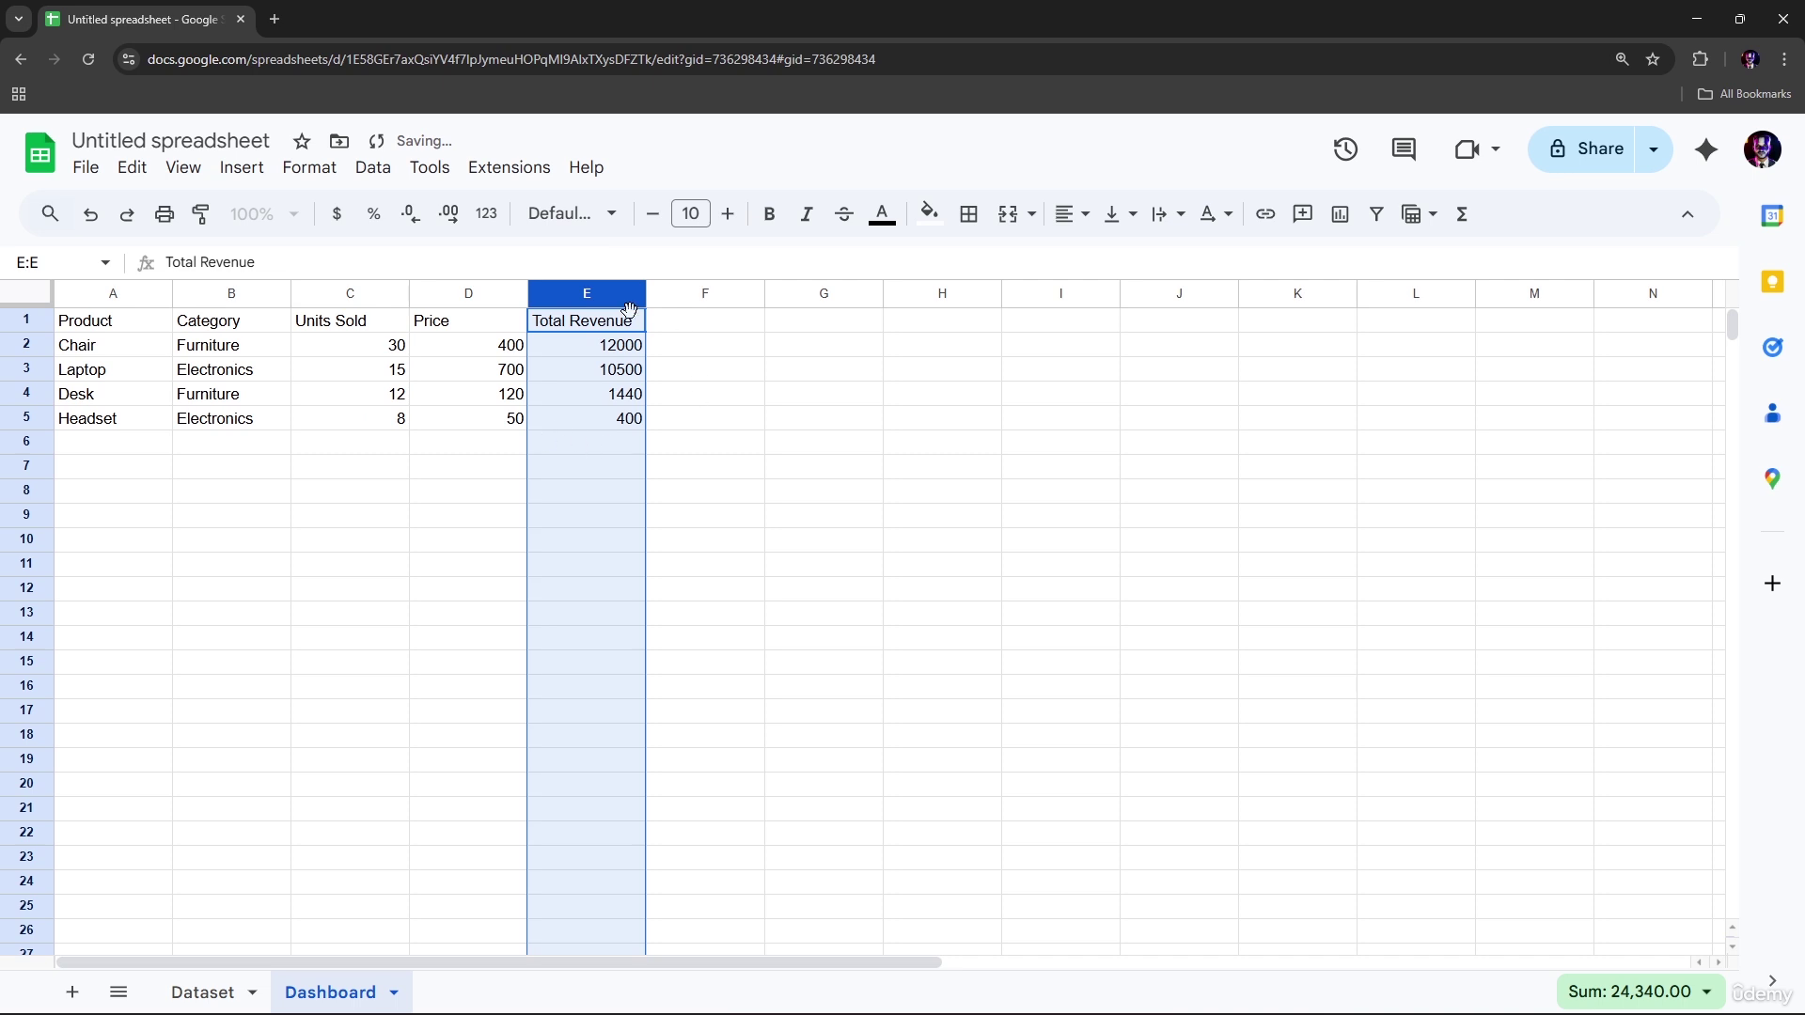
{"action": "left_click", "coordinate": [629, 440]}
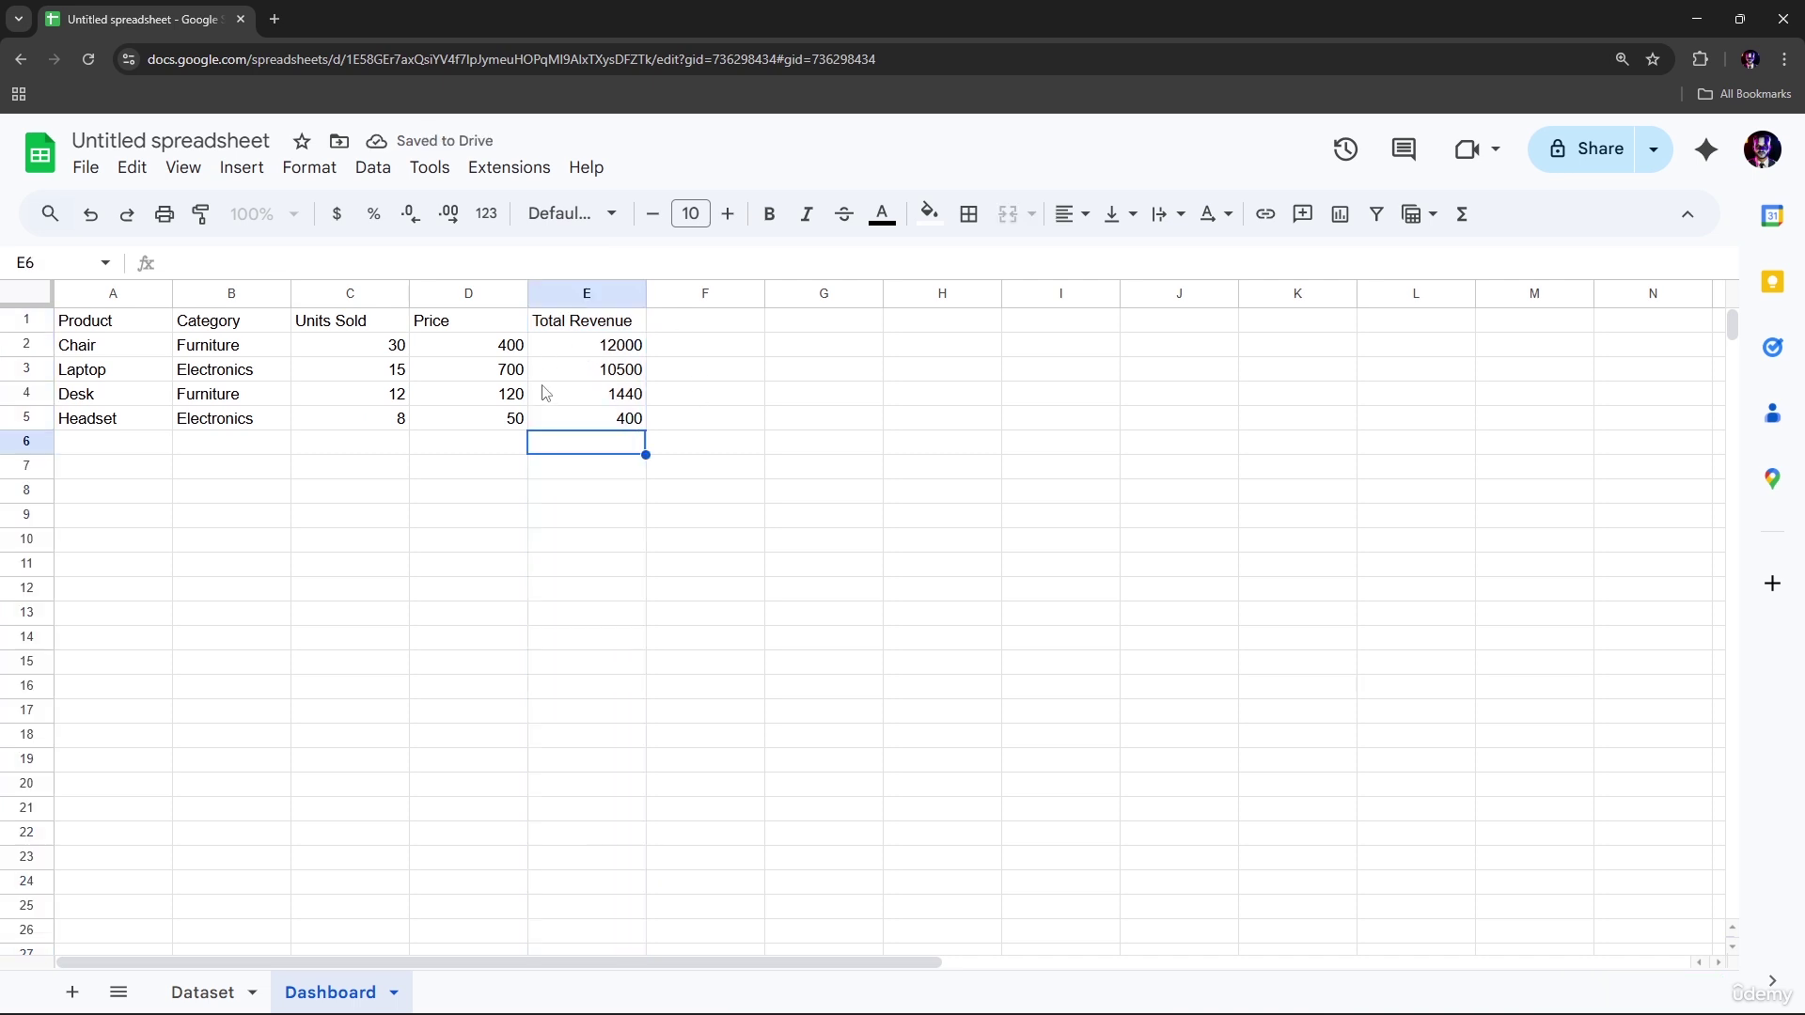
Look through the spelling, suggestion and notification tools and the extension options such as add-ons, macros and Apps Script
{"action": "left_click", "coordinate": [434, 169]}
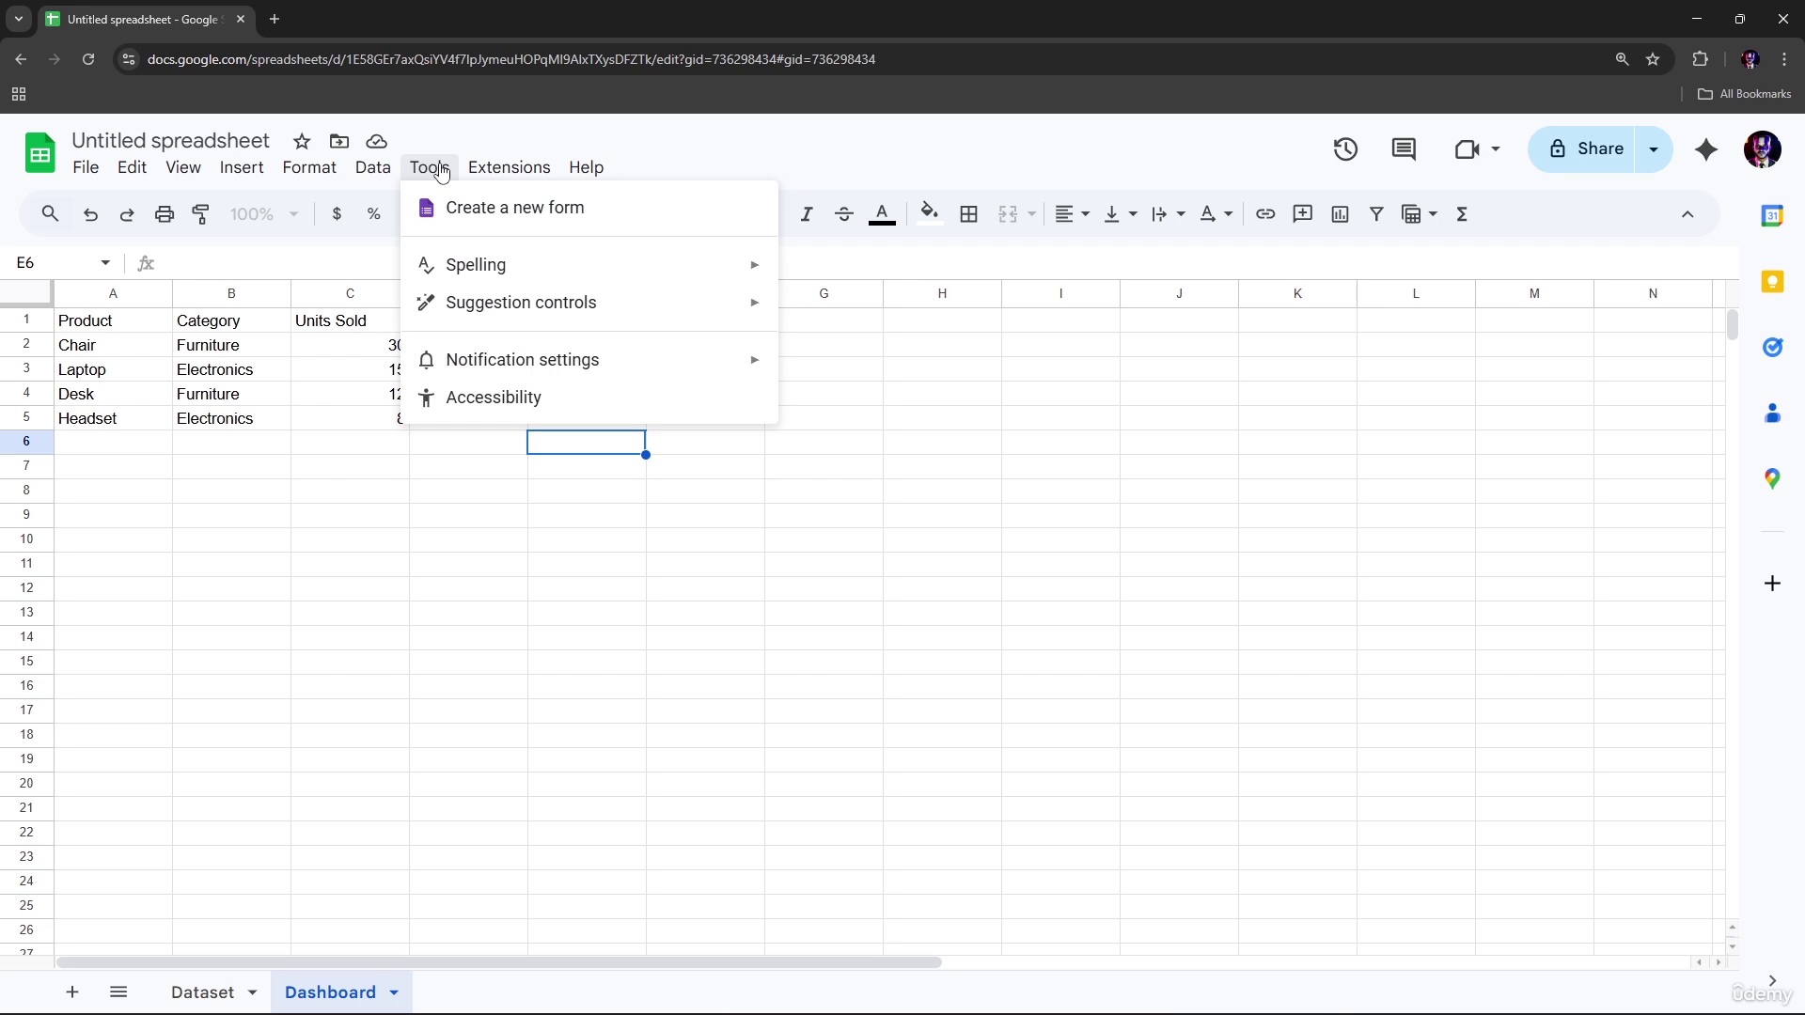
{"action": "mouse_move", "coordinate": [512, 273]}
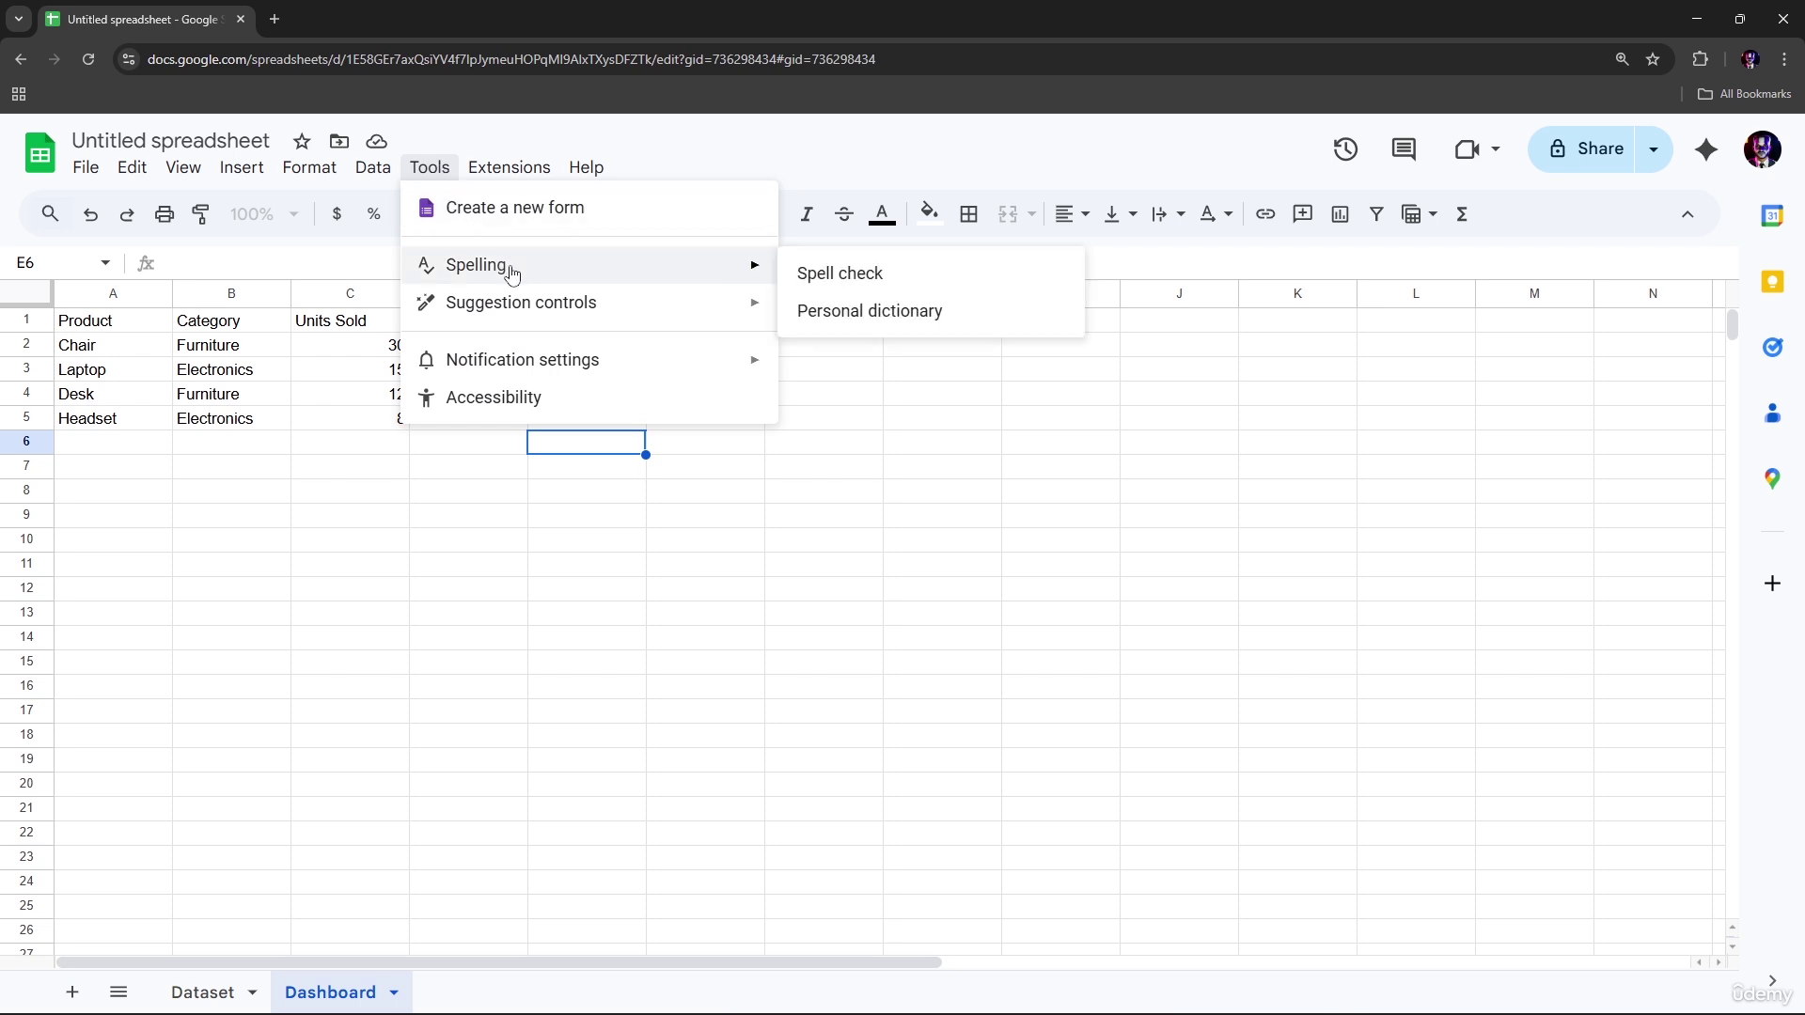
{"action": "mouse_move", "coordinate": [594, 297]}
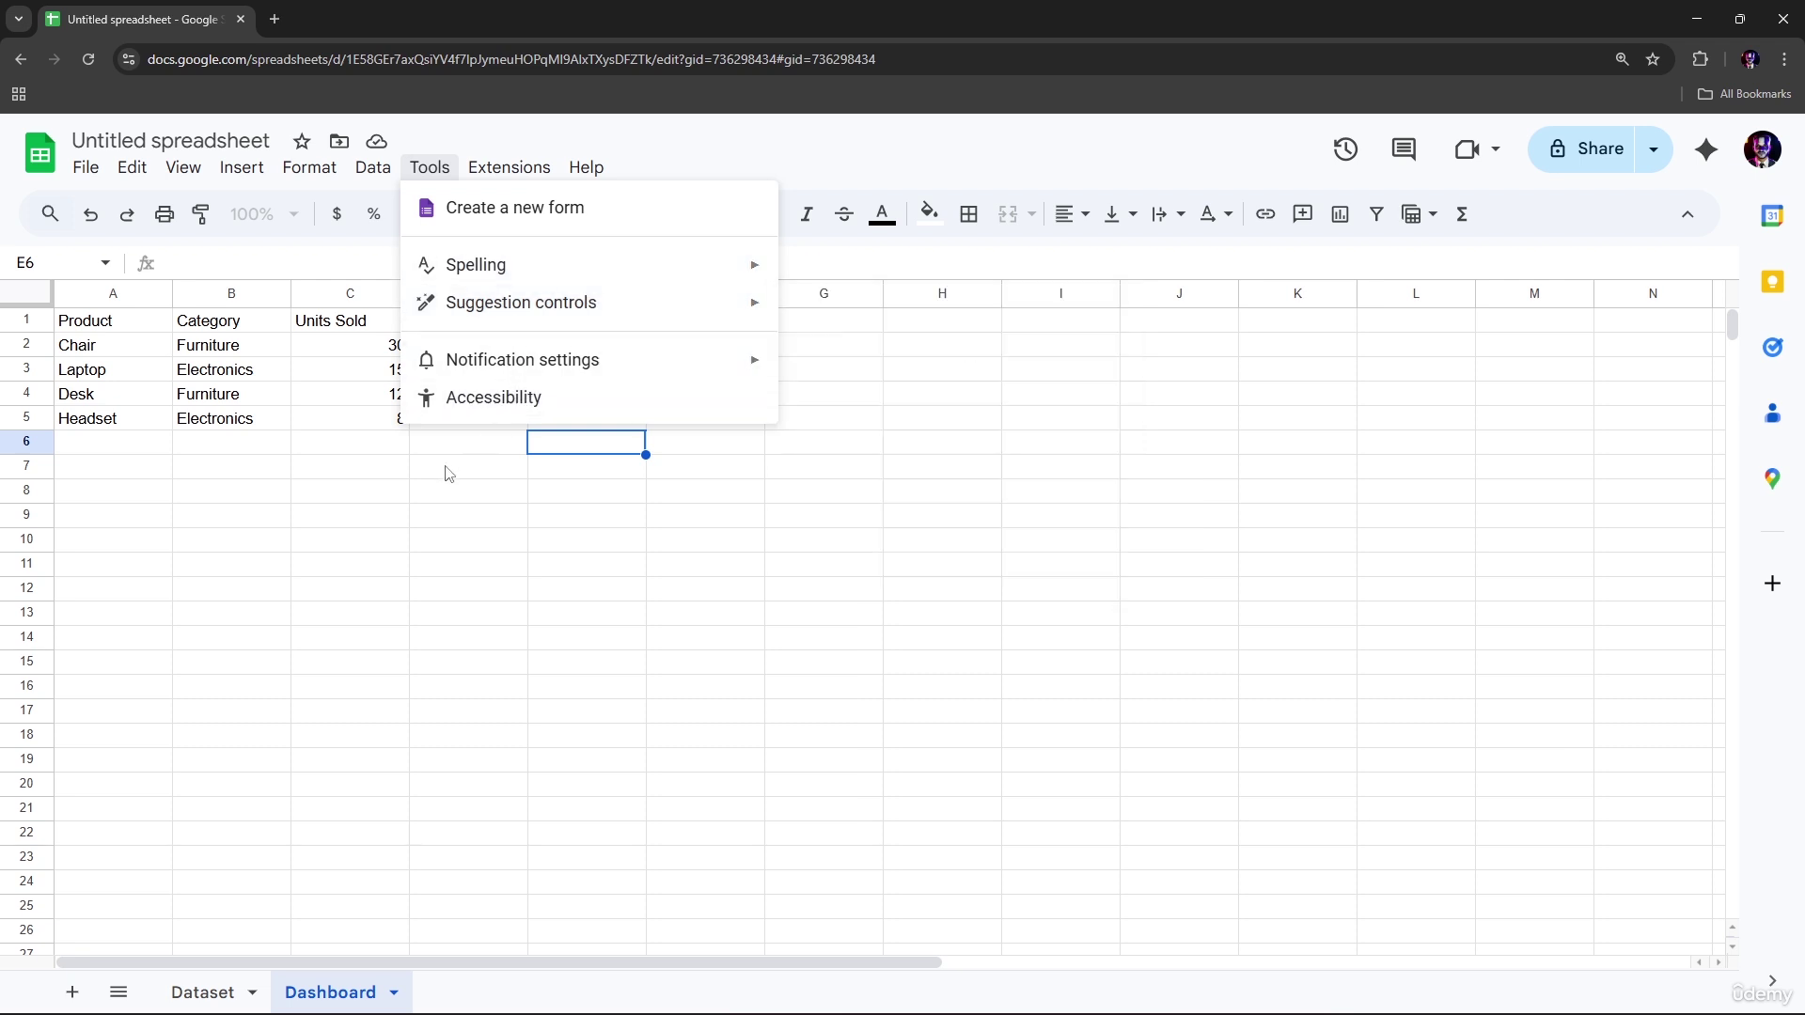
{"action": "left_click", "coordinate": [529, 167]}
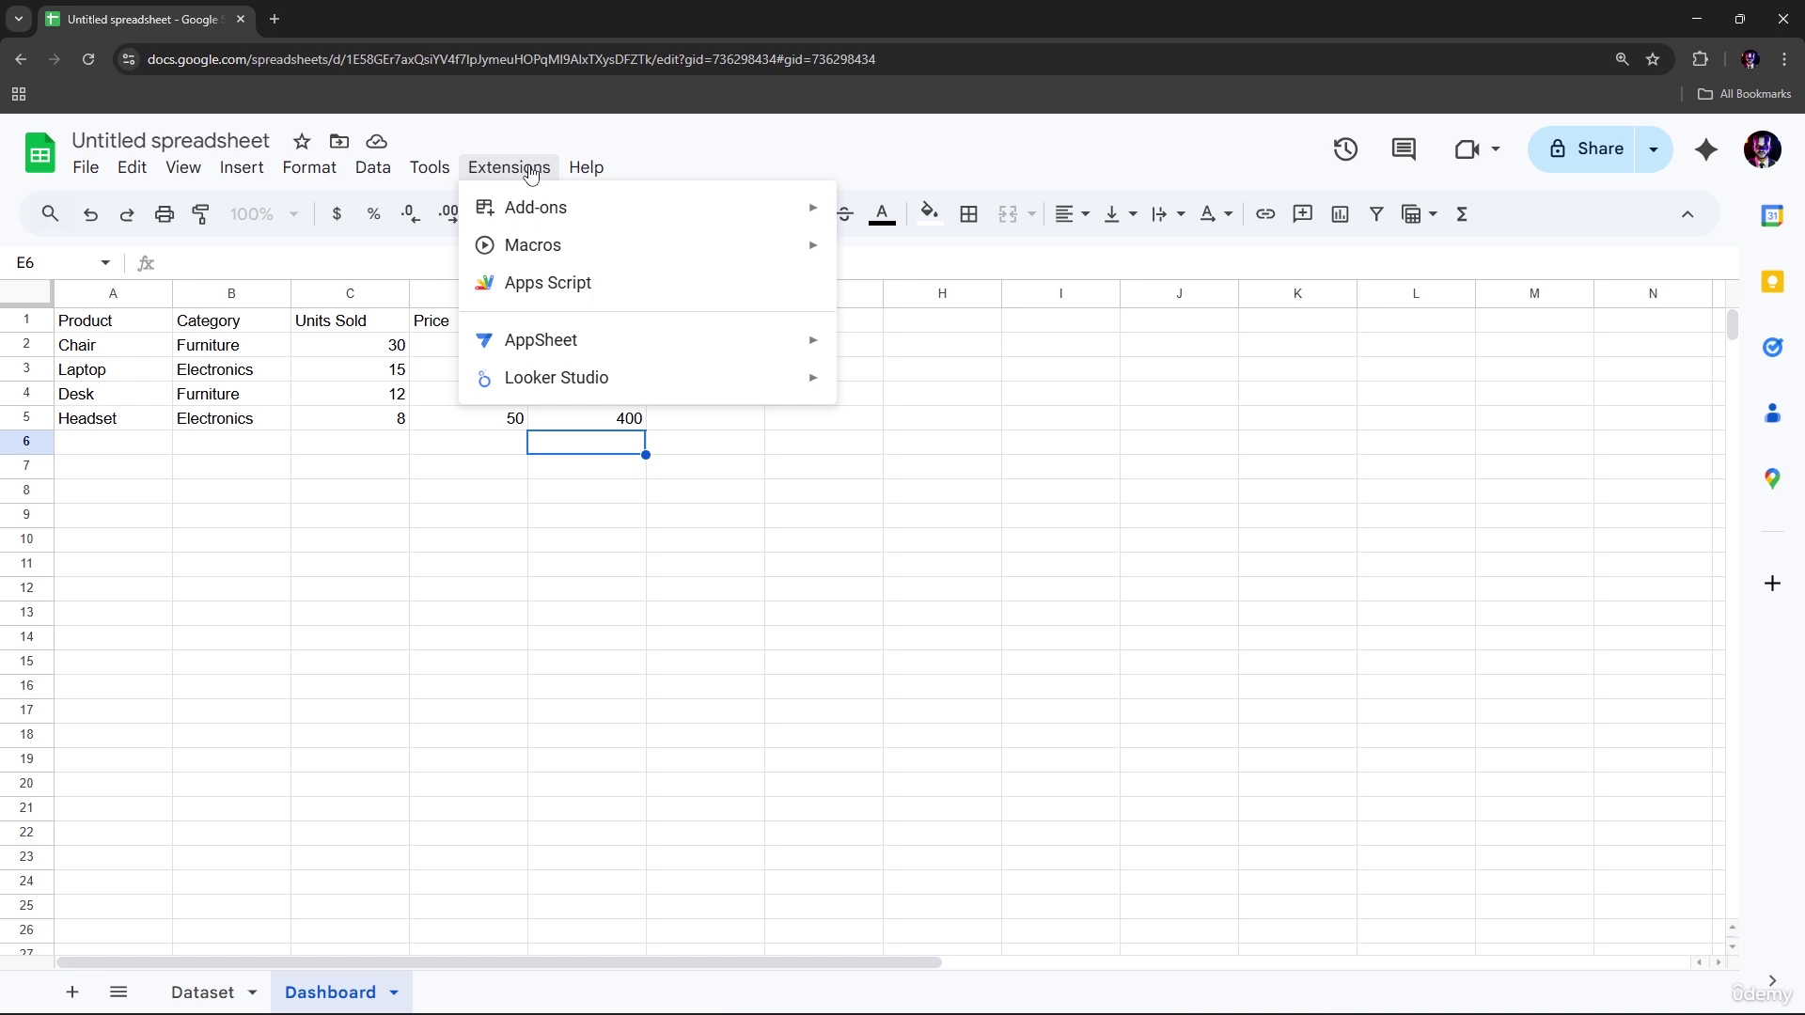
{"action": "left_click", "coordinate": [723, 564]}
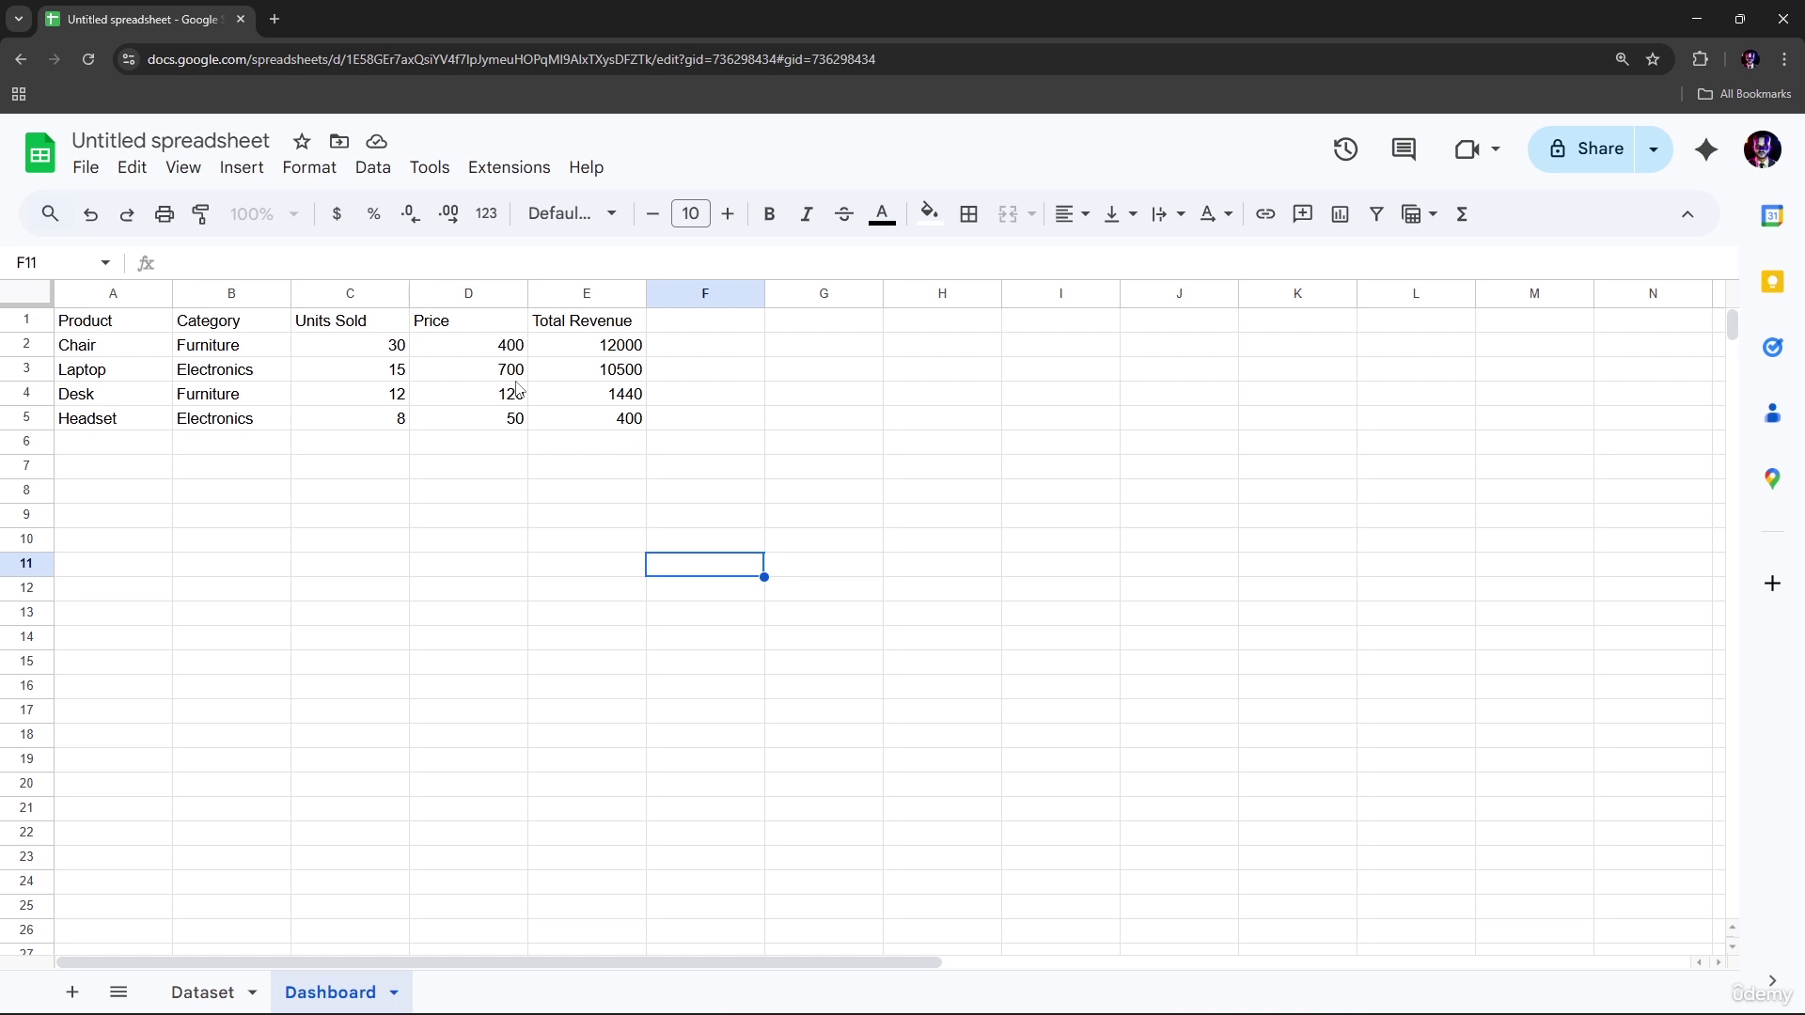
Make the header cells A1 to E1, from Product to Total Revenue, bold
{"action": "left_click", "coordinate": [486, 327]}
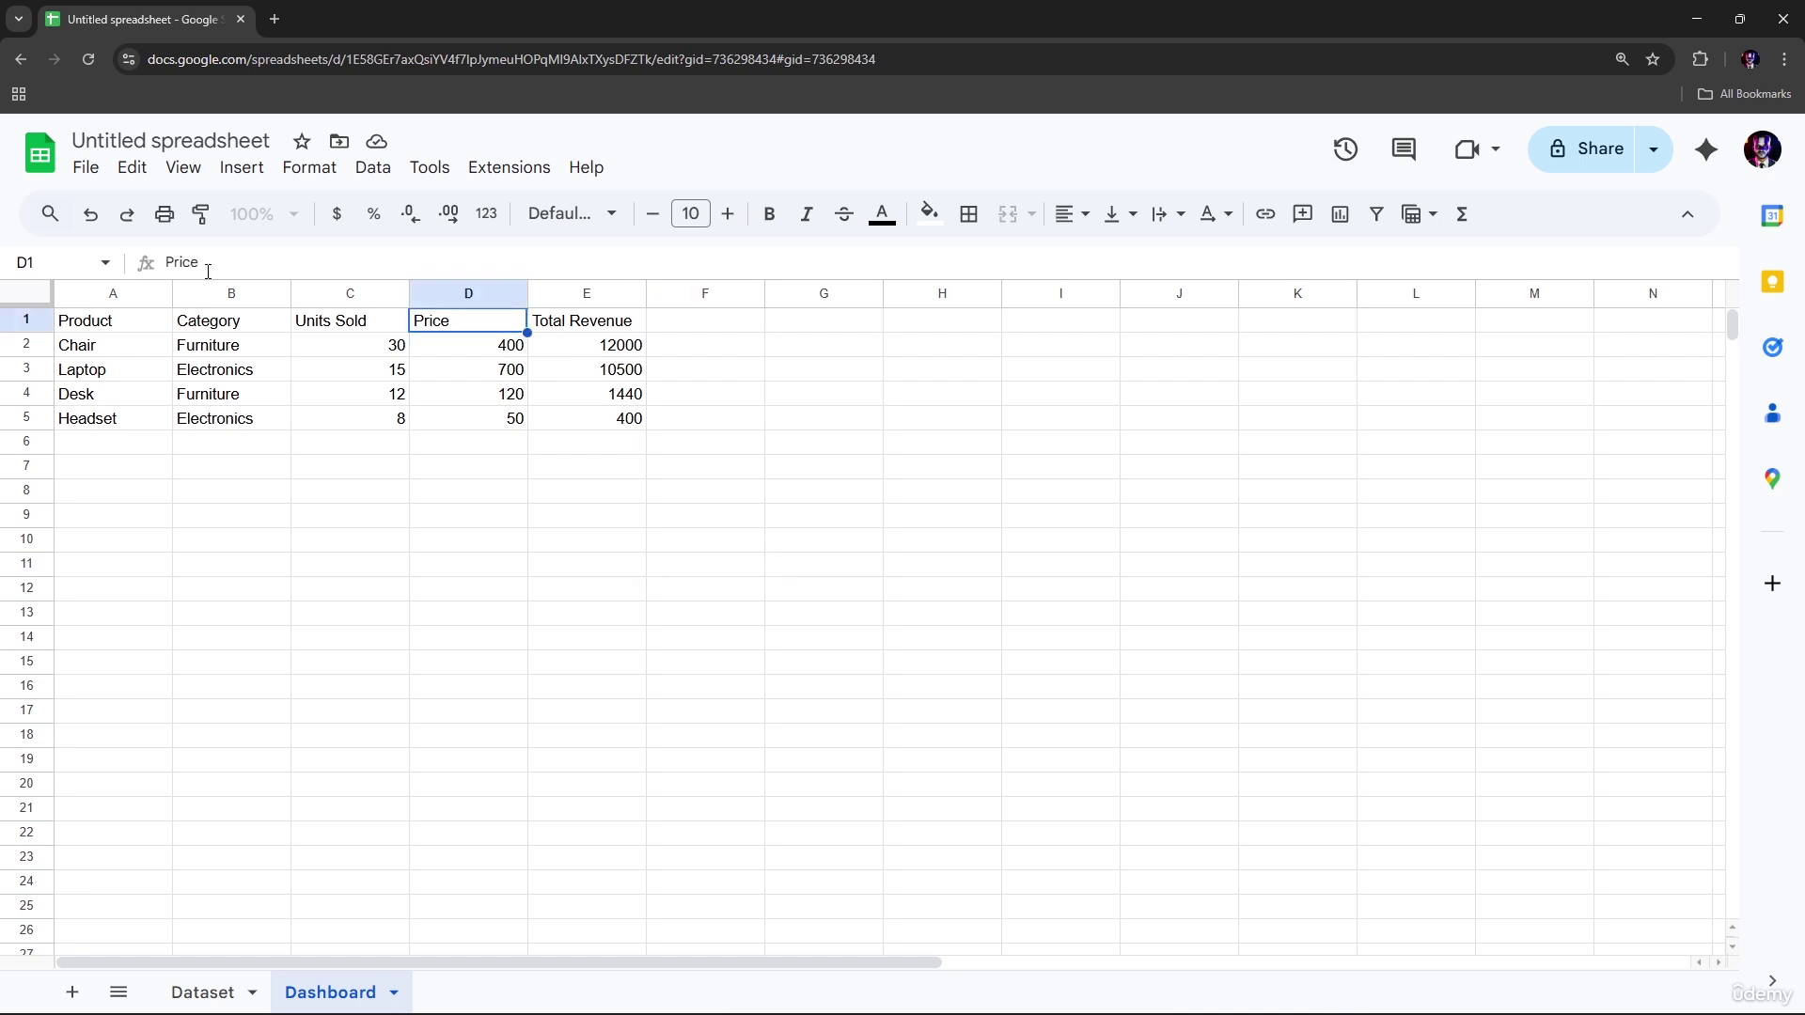
{"action": "left_click", "coordinate": [87, 323]}
{"action": "left_click", "coordinate": [579, 329]}
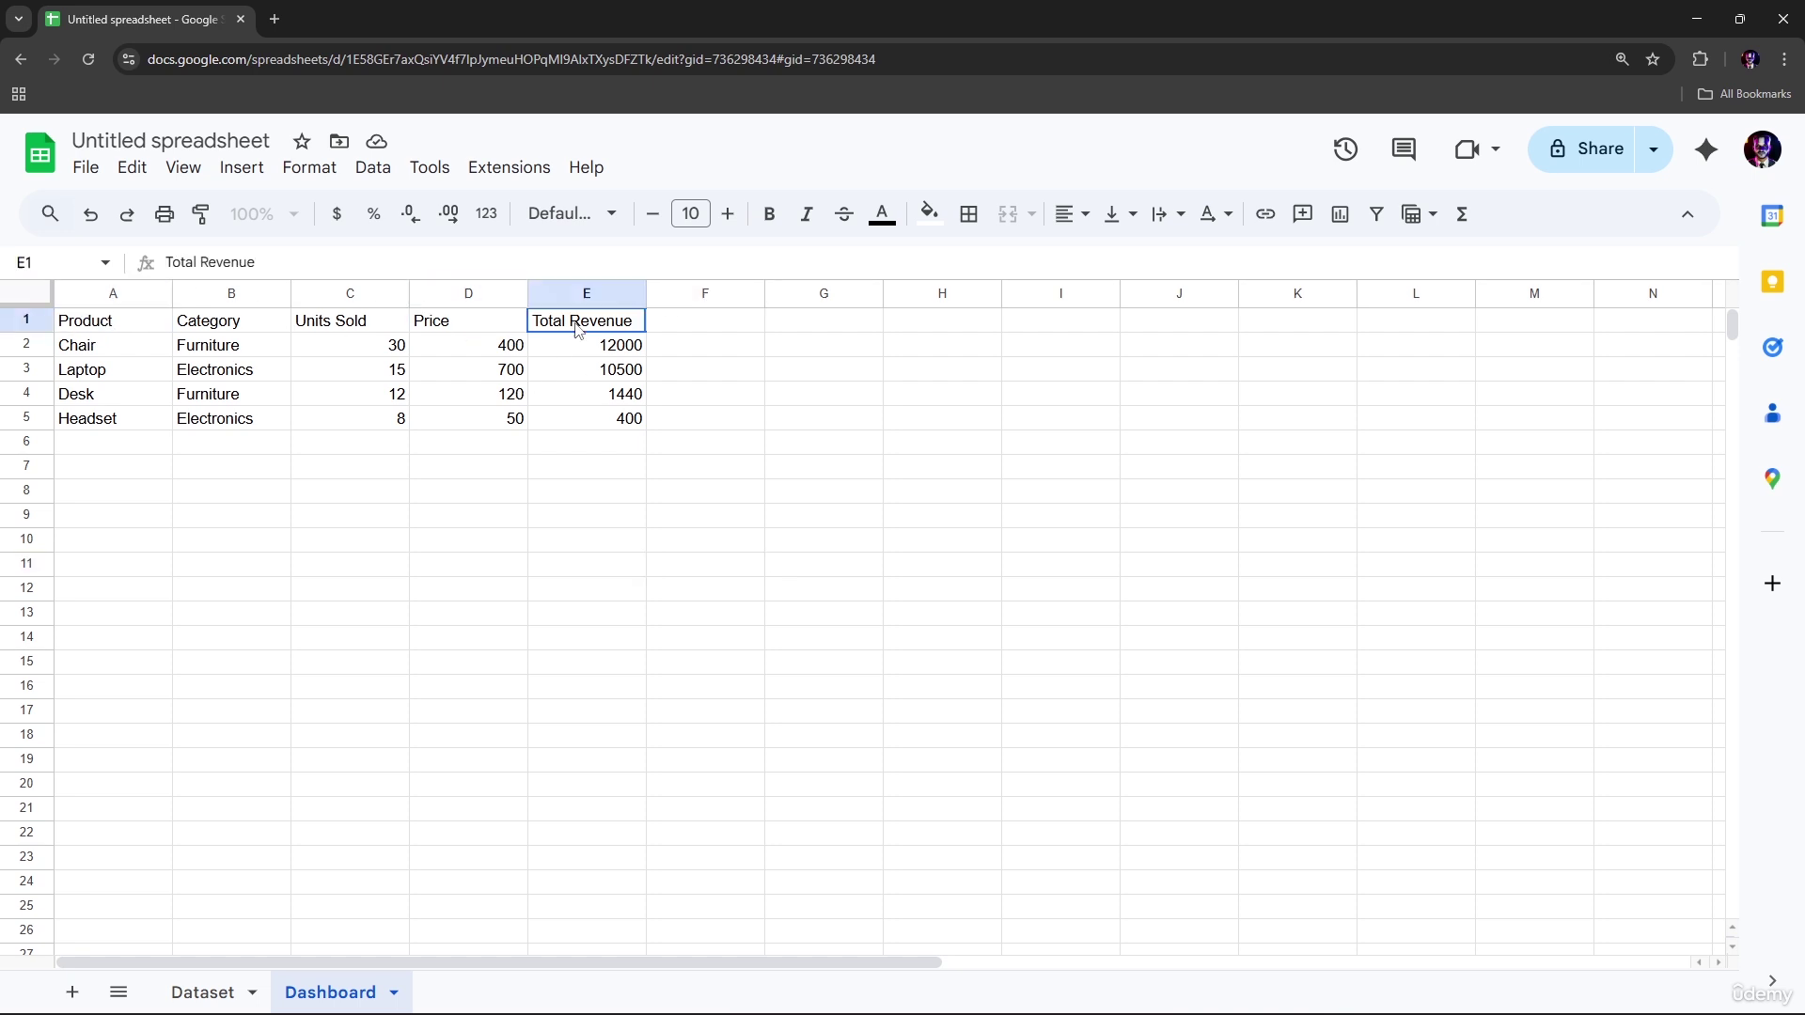
{"action": "left_click_drag", "start_coordinate": [578, 329], "coordinate": [132, 329]}
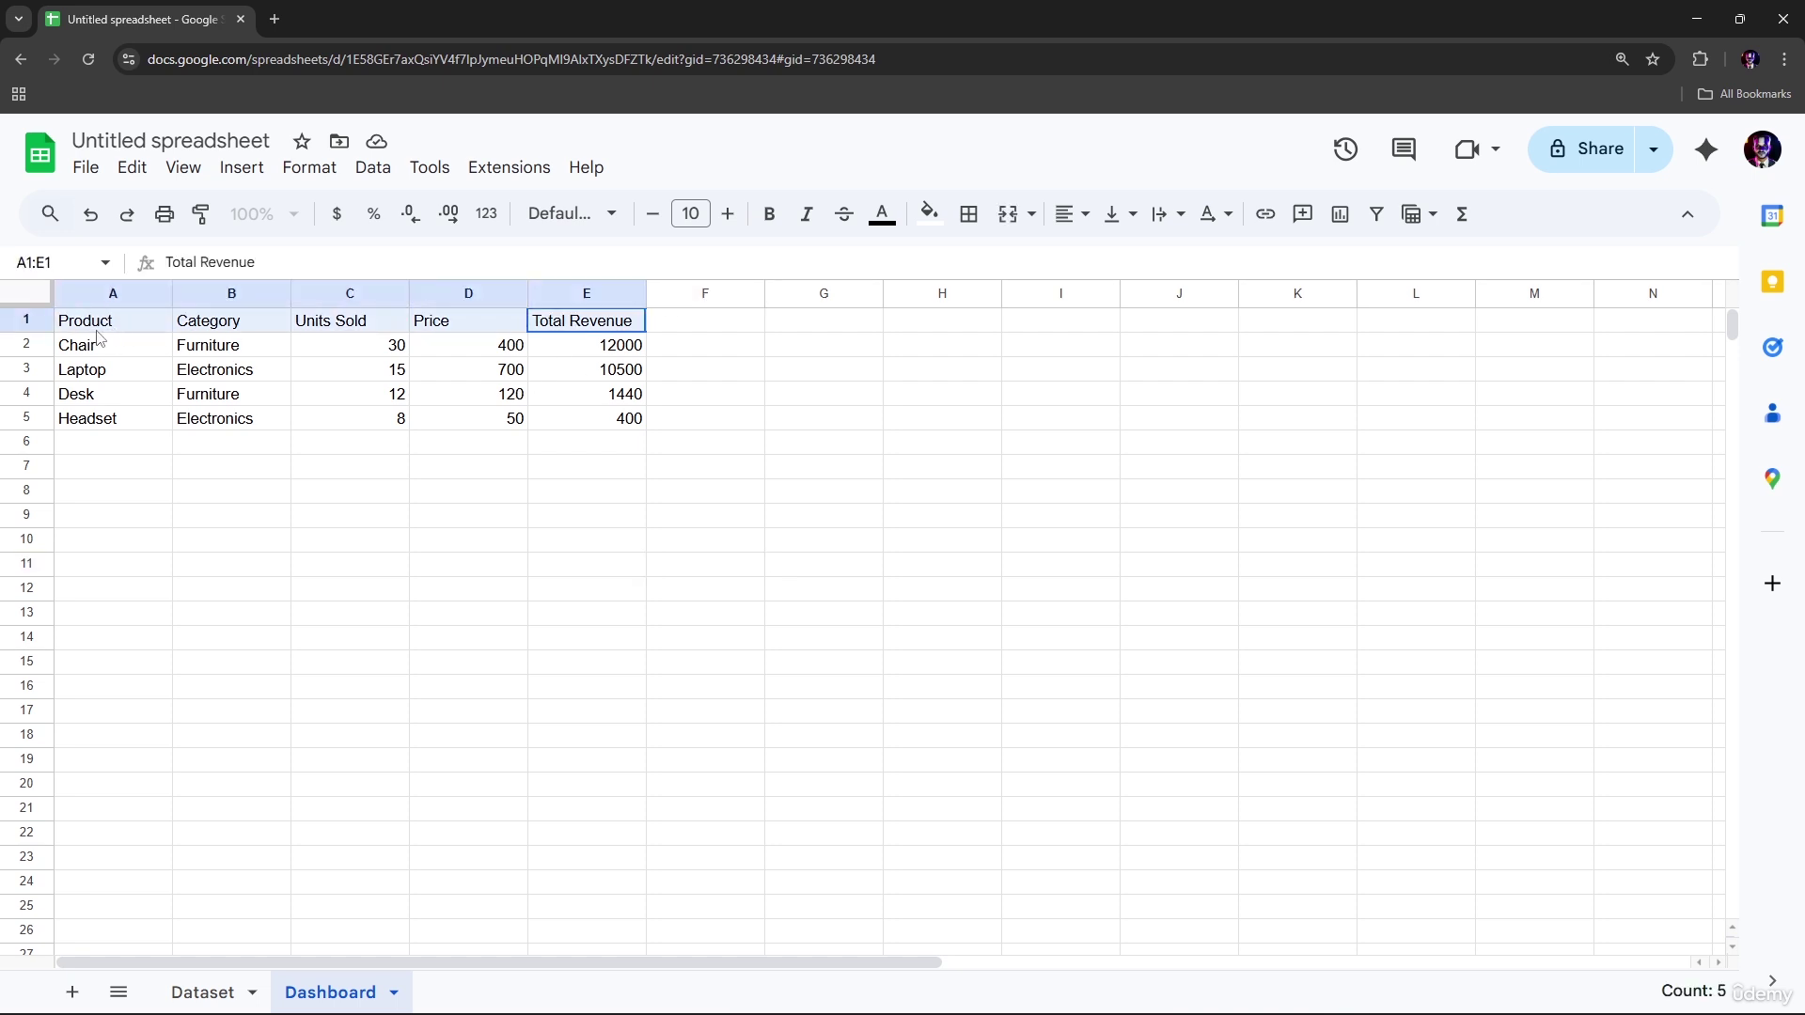
{"action": "left_click", "coordinate": [770, 218]}
{"action": "left_click", "coordinate": [564, 442]}
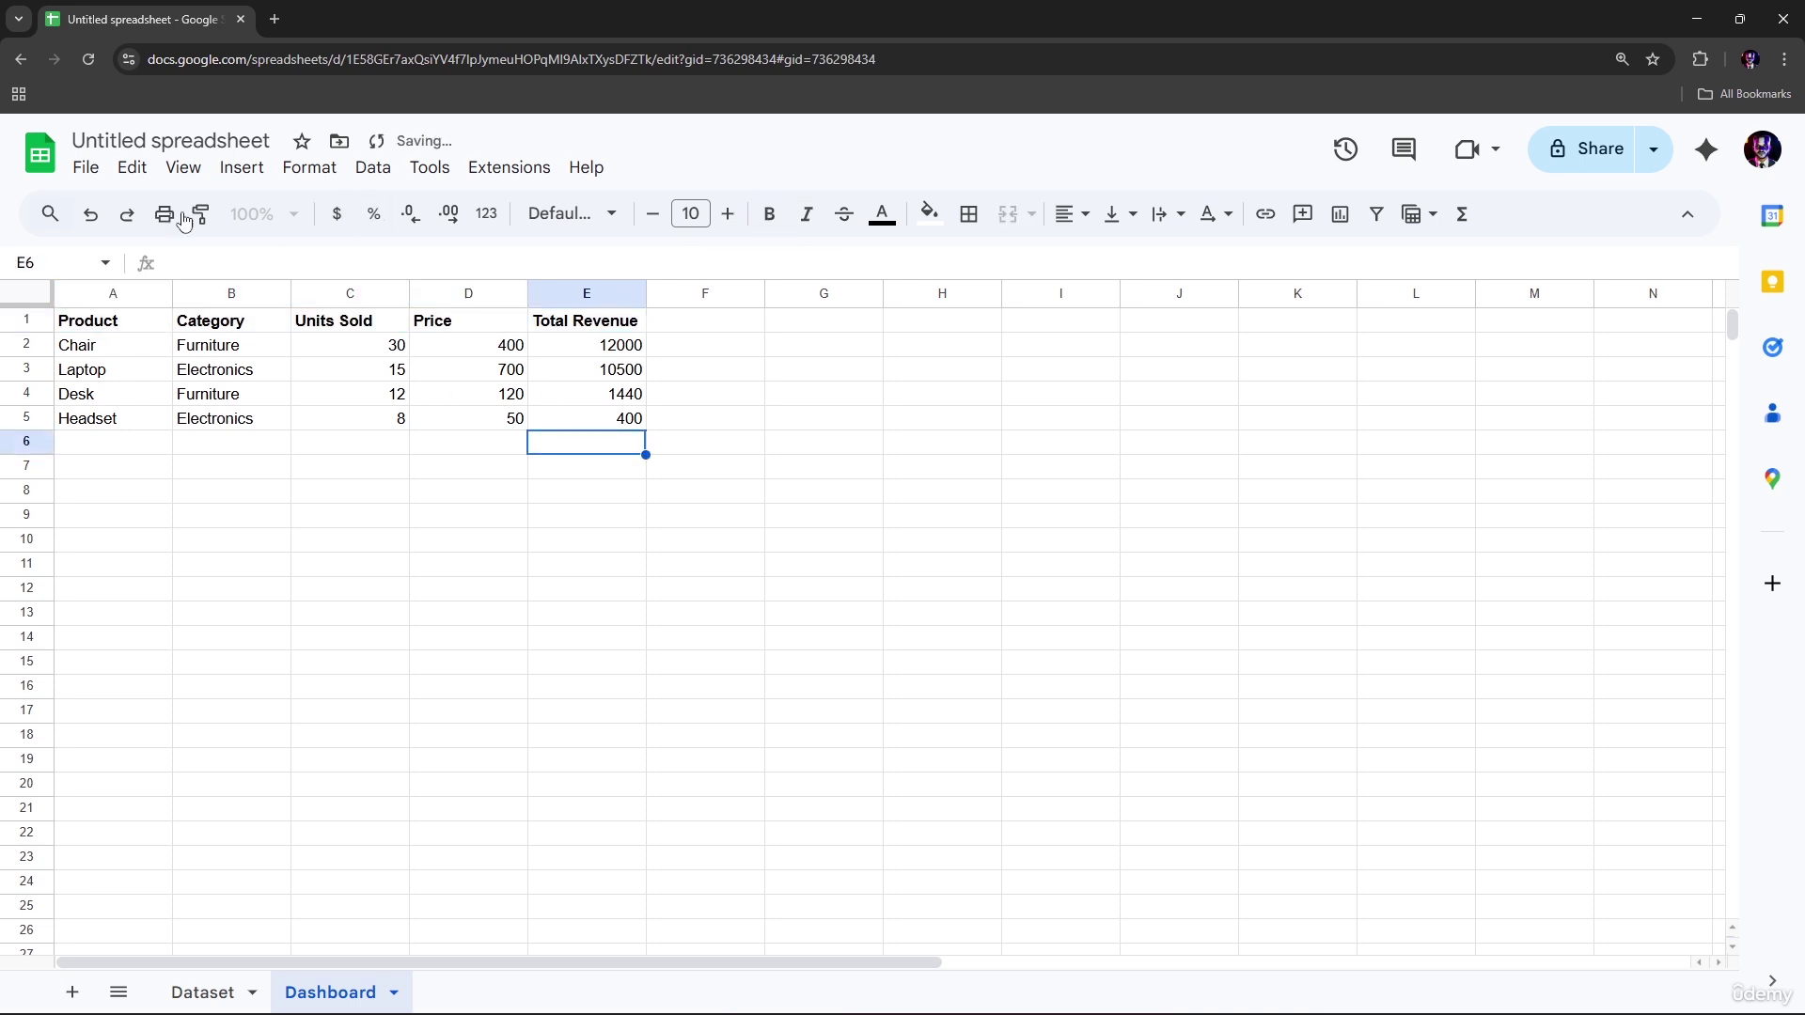
Freeze the first row of the Dashboard sheet as the header row
{"action": "key", "text": "ctrl+Home"}
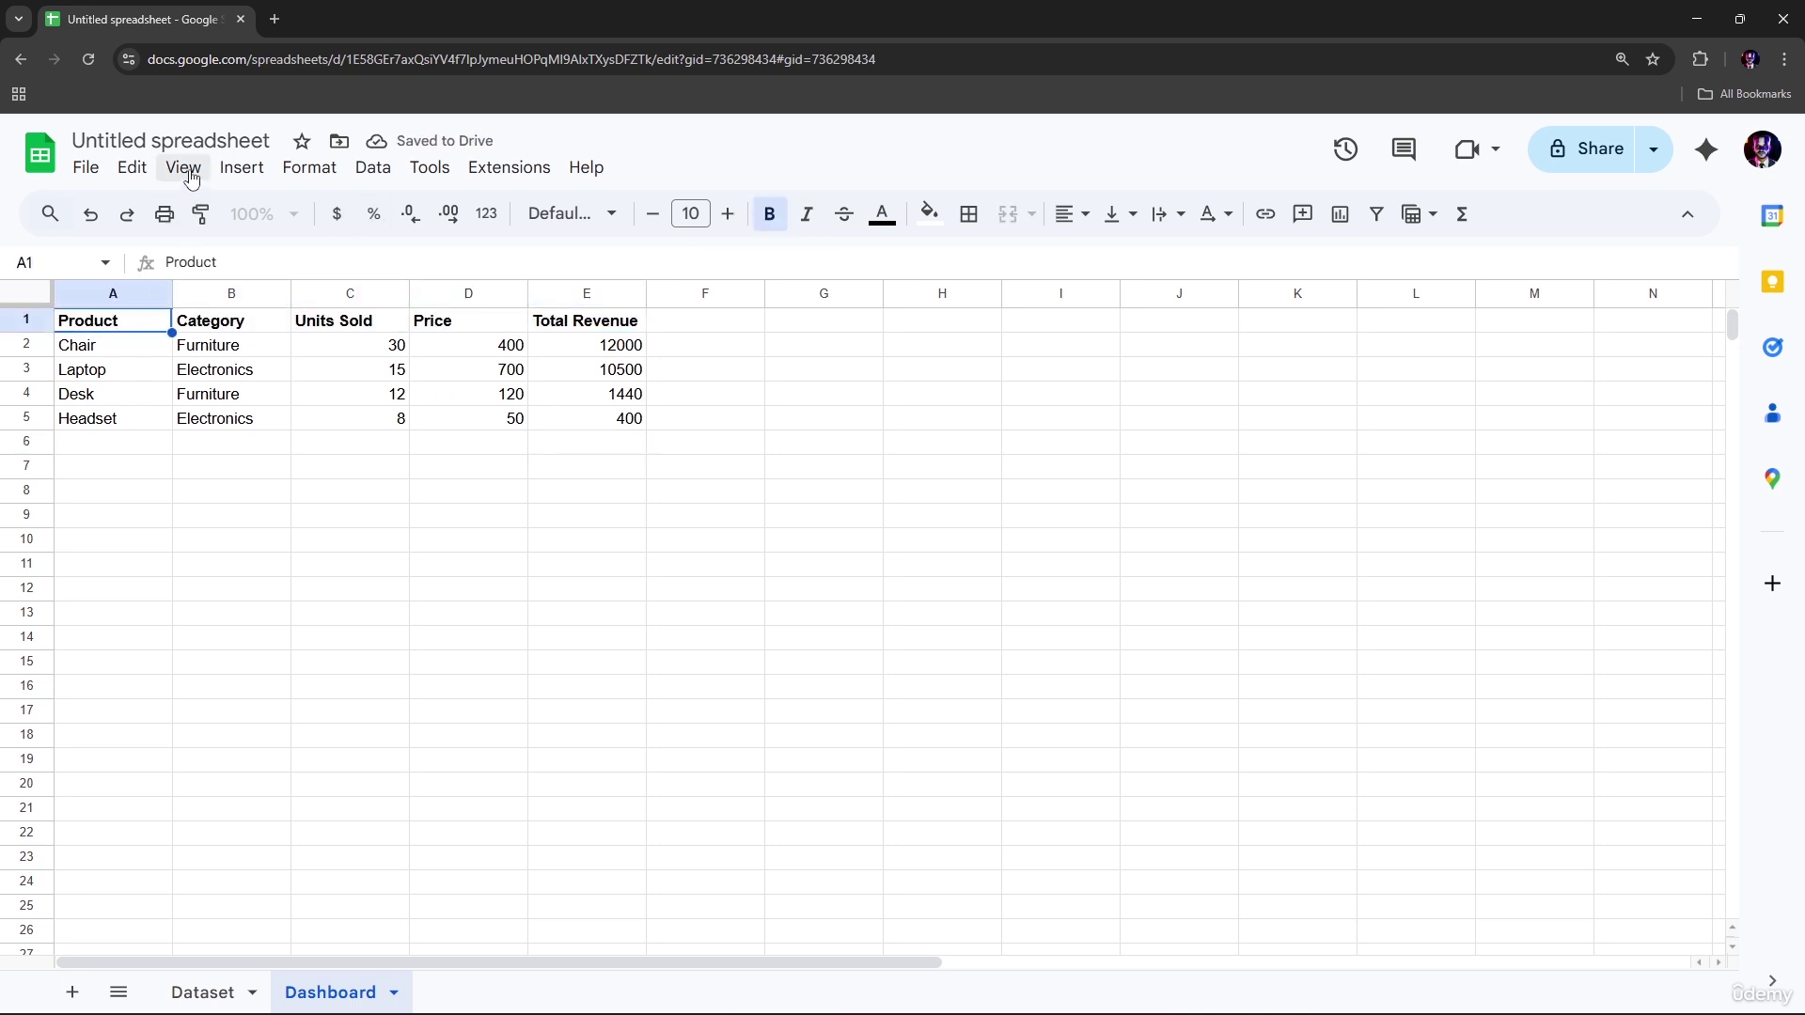
{"action": "left_click", "coordinate": [184, 169]}
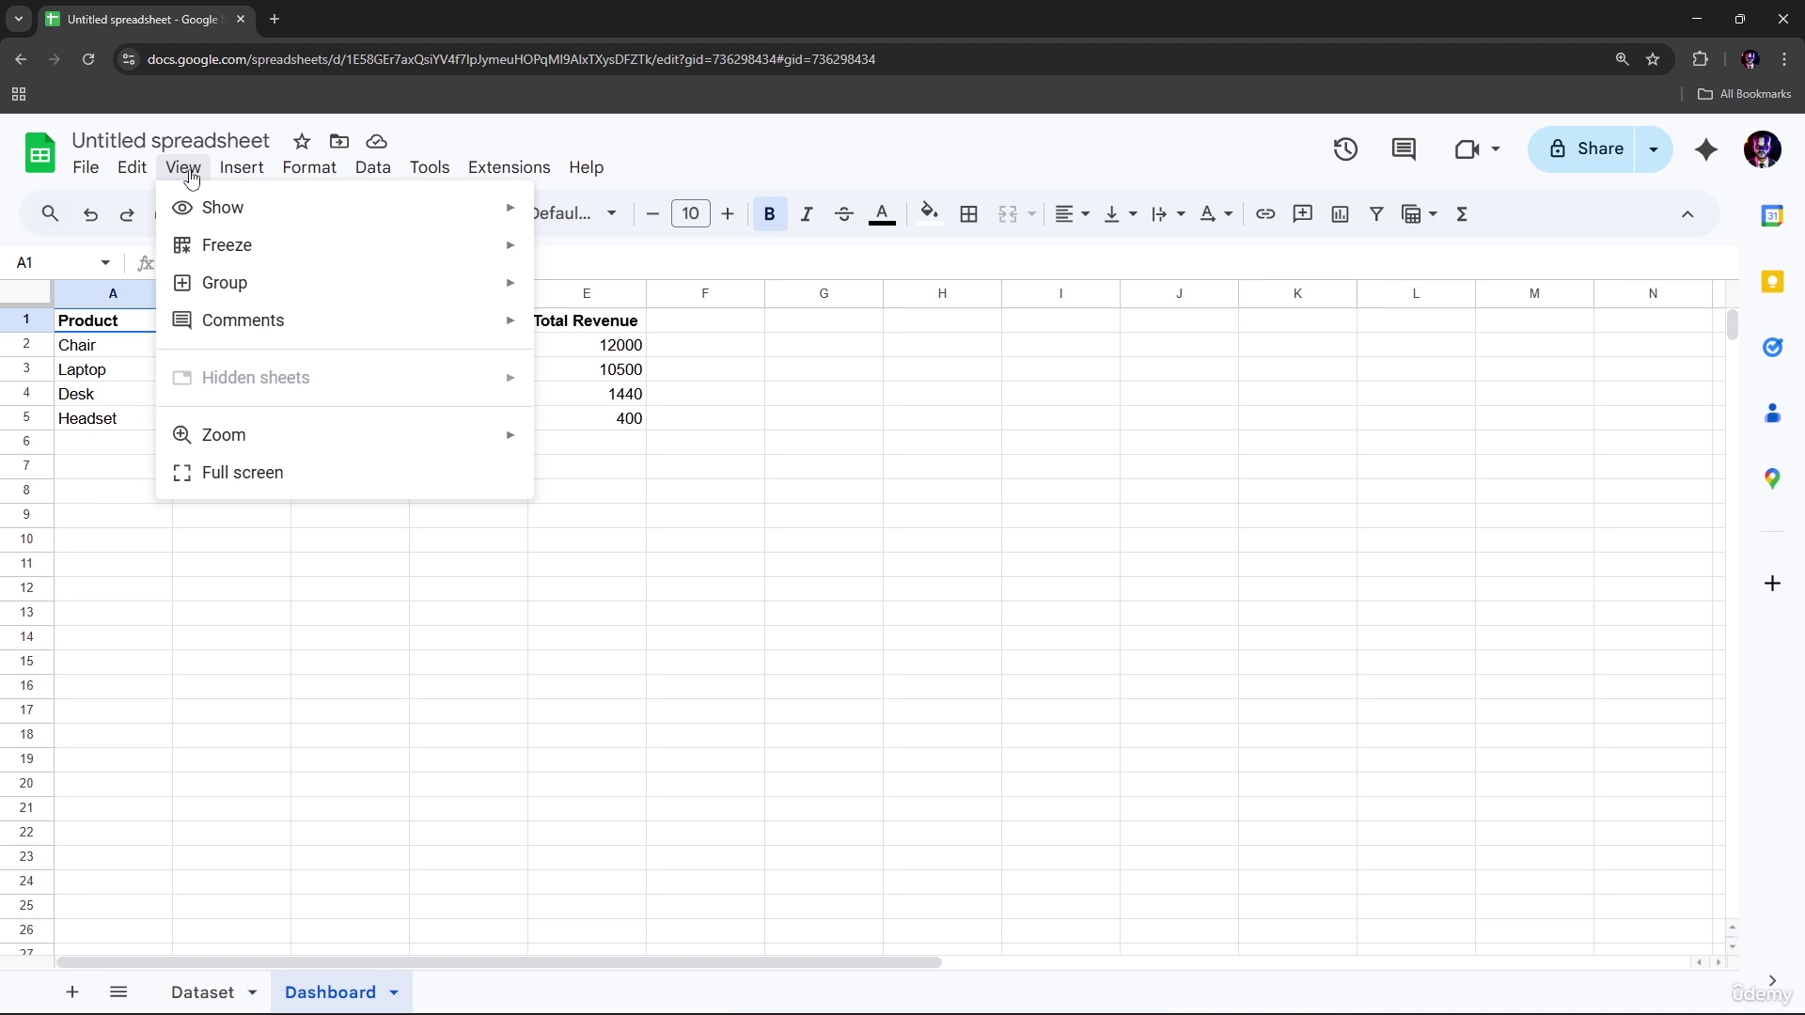
{"action": "mouse_move", "coordinate": [241, 250]}
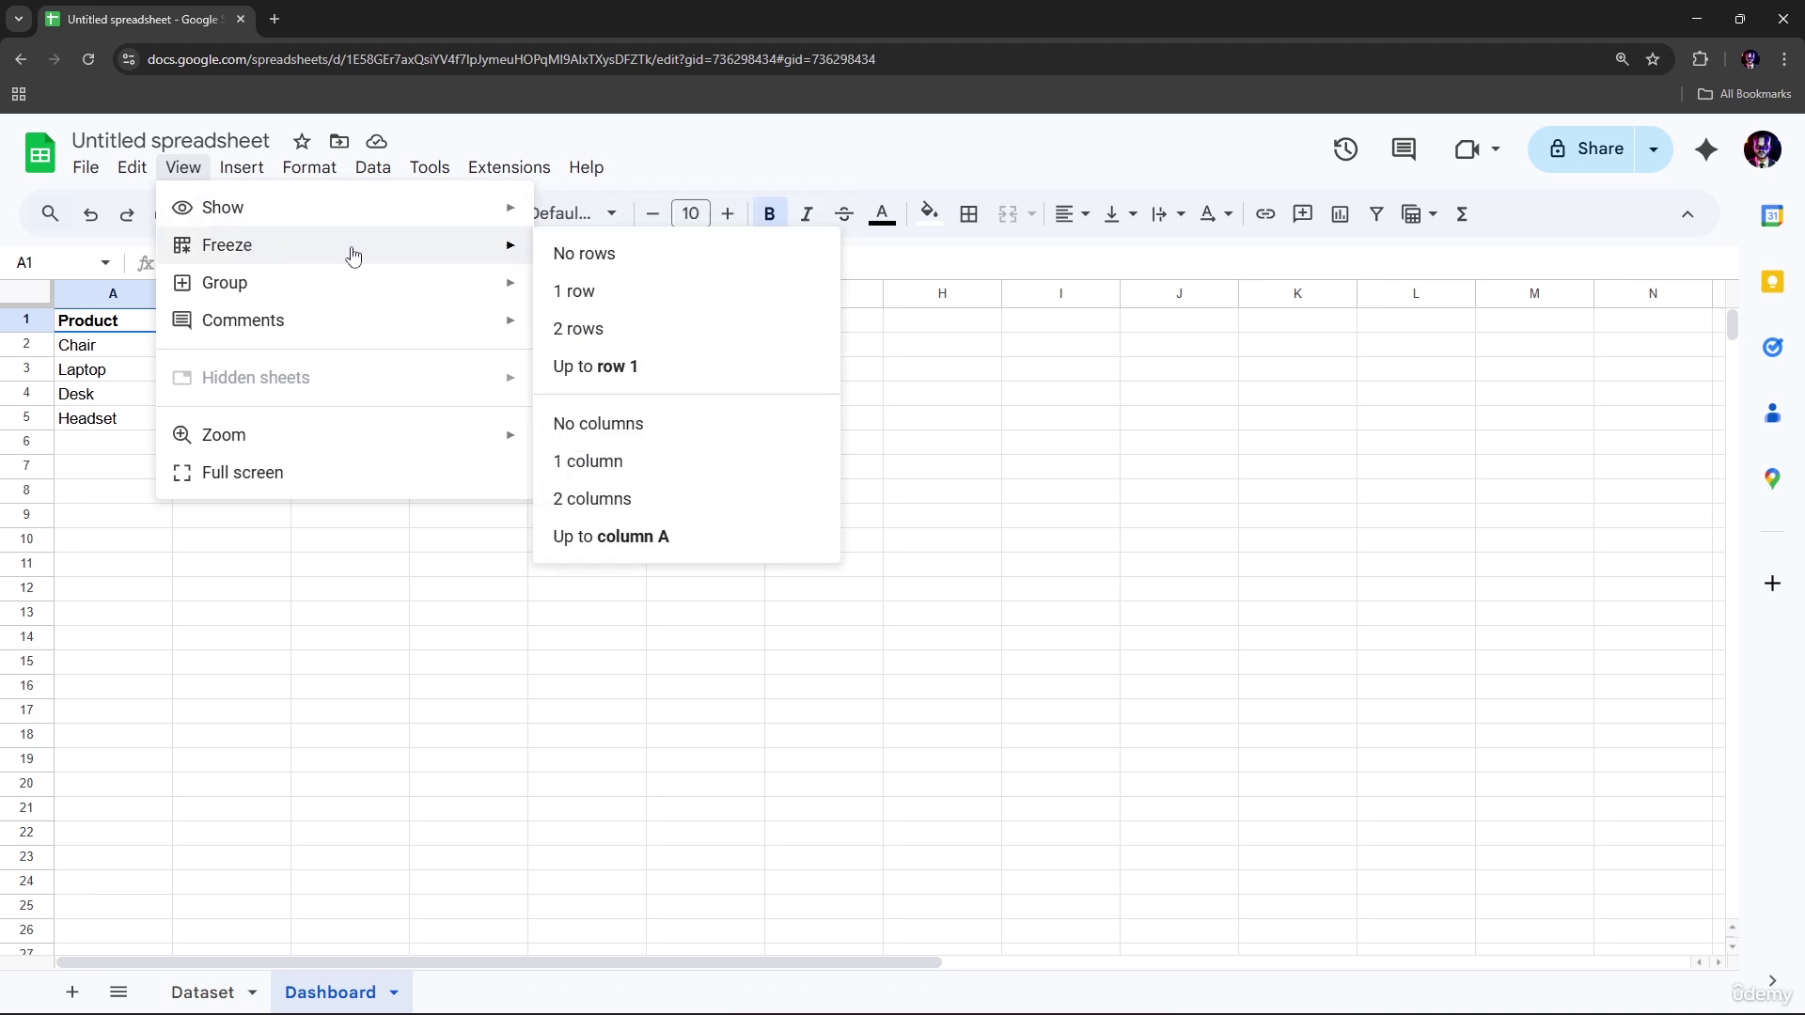
{"action": "left_click", "coordinate": [583, 291]}
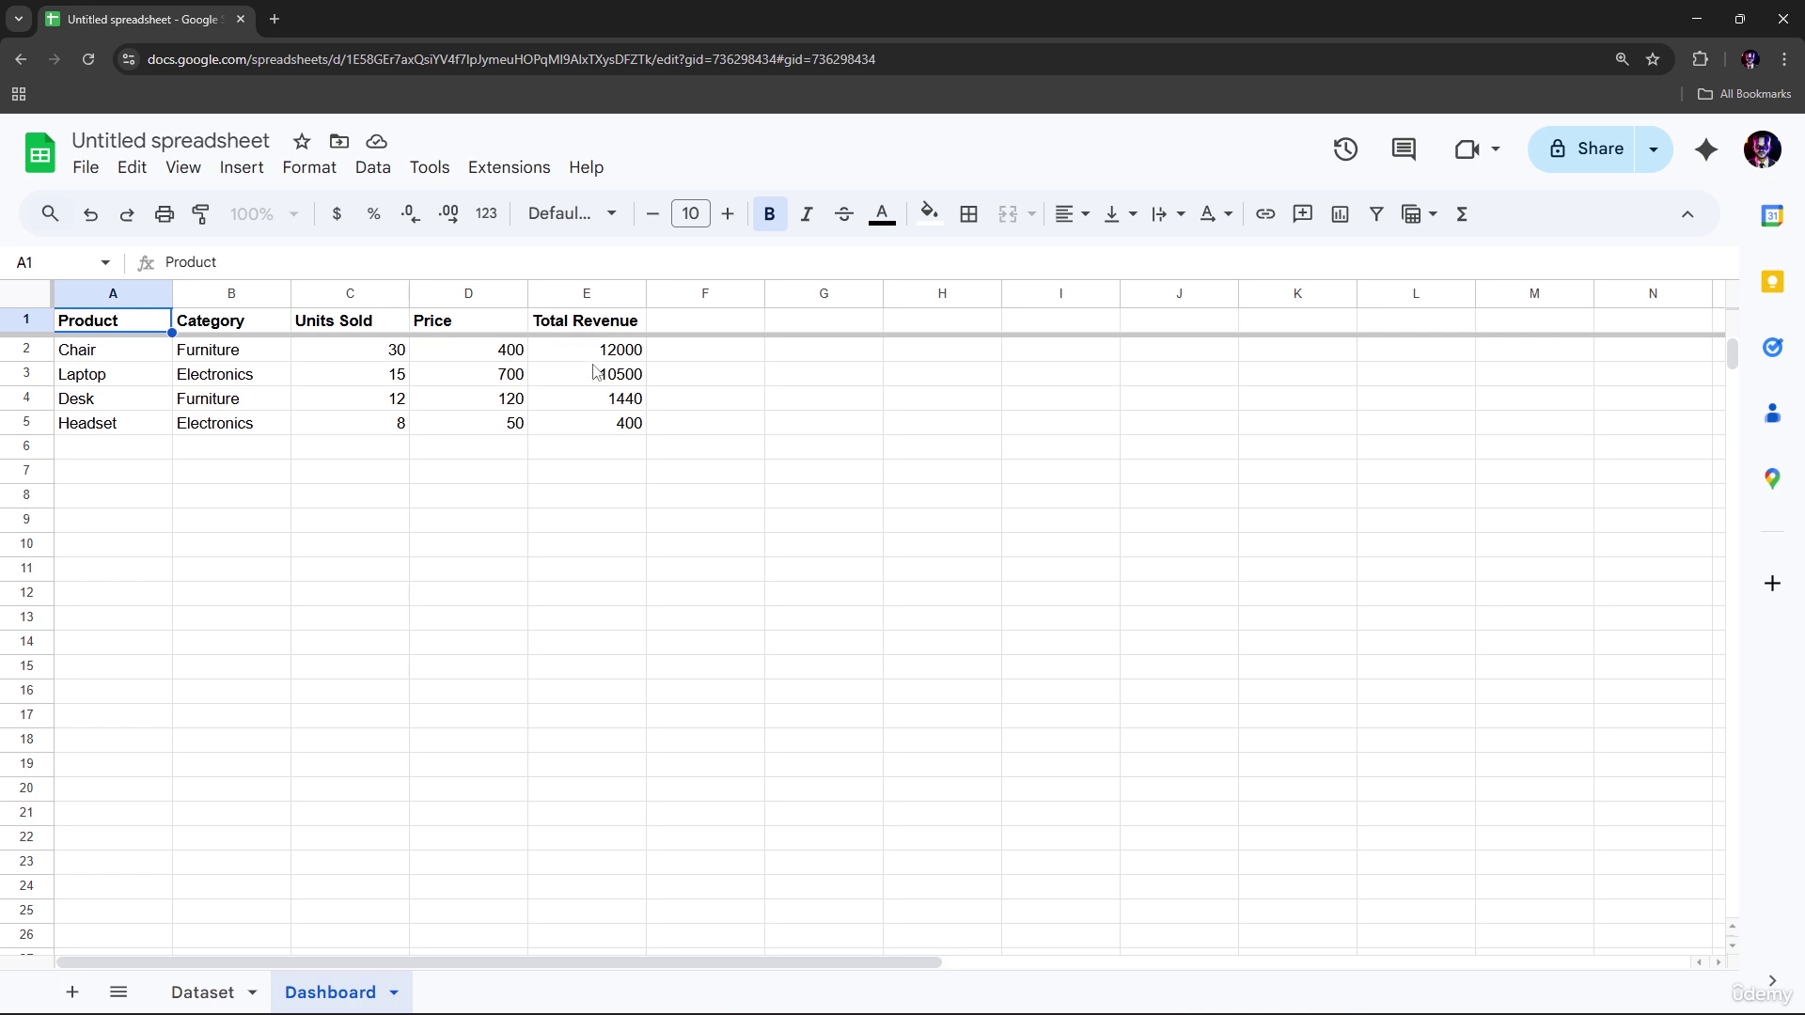
Fill the header cells A1 to E1, from Product to Total Revenue, with a golden yellow background
{"action": "scroll", "coordinate": [594, 372], "scroll_direction": "down", "scroll_amount": 4}
{"action": "scroll", "coordinate": [594, 371], "scroll_direction": "up", "scroll_amount": 4}
{"action": "scroll", "coordinate": [594, 371], "scroll_direction": "down", "scroll_amount": 4}
{"action": "scroll", "coordinate": [594, 371], "scroll_direction": "up", "scroll_amount": 4}
{"action": "left_click", "coordinate": [484, 503]}
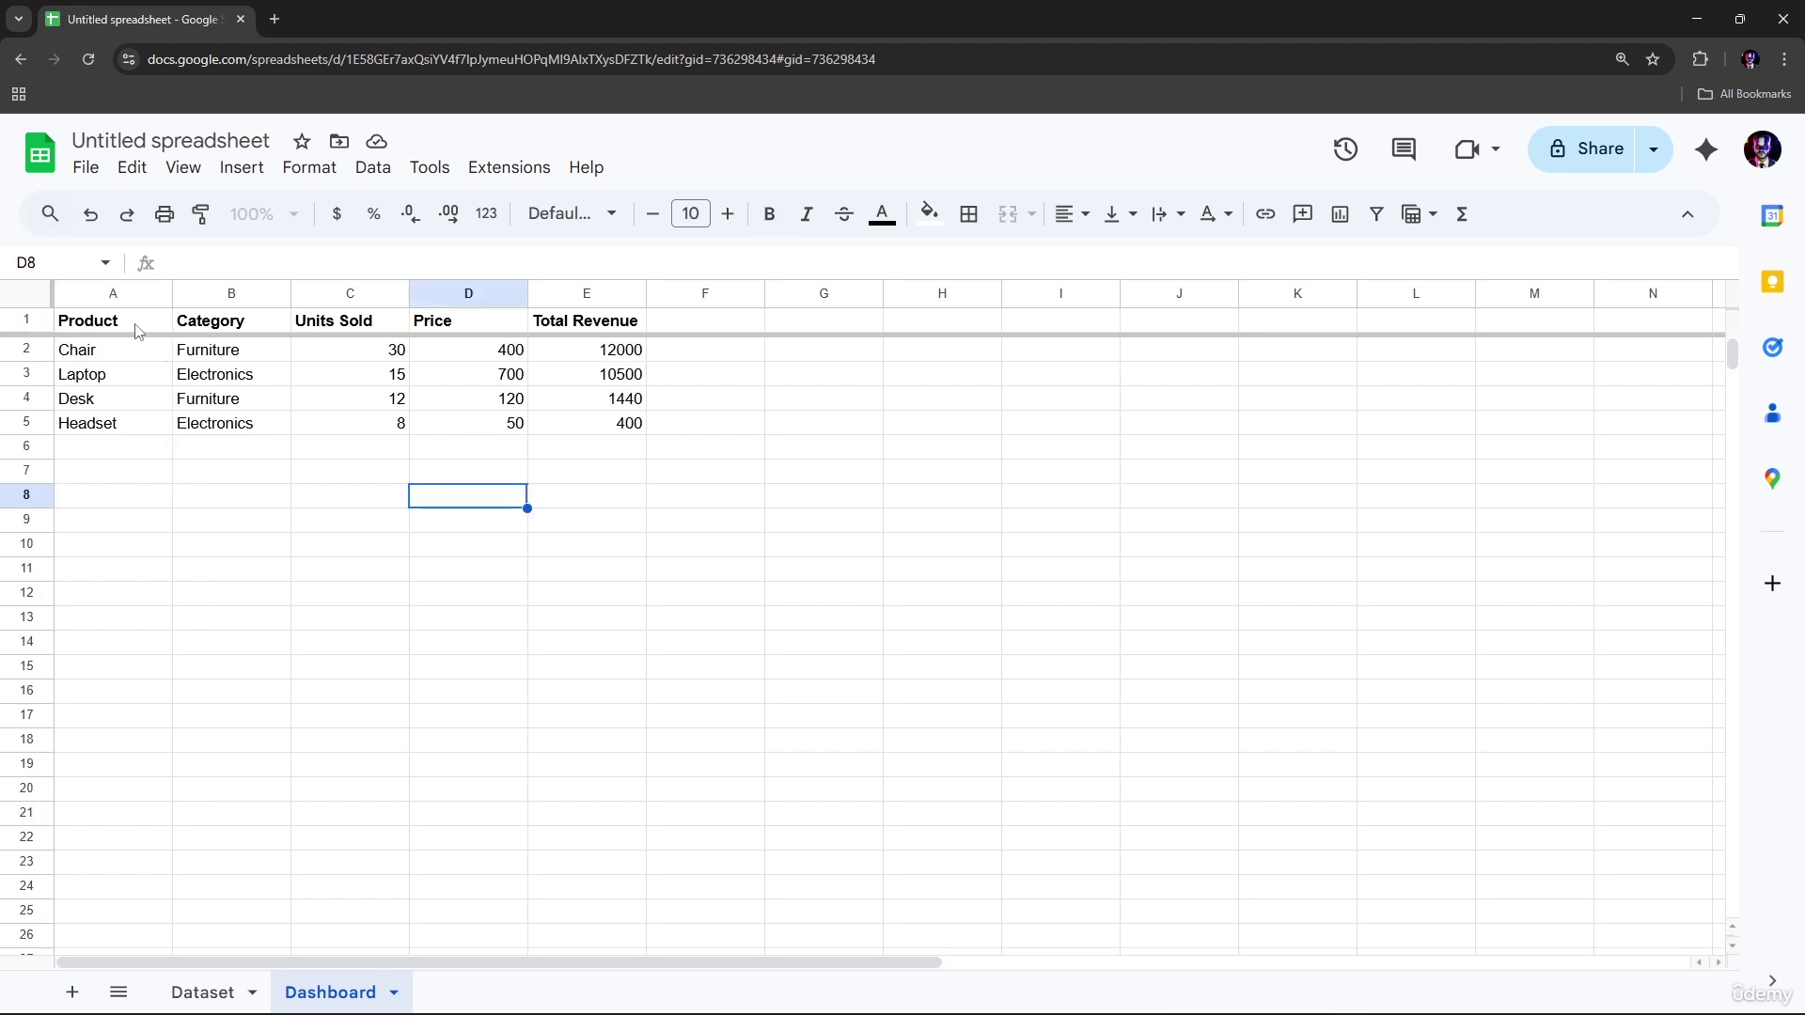
{"action": "left_click", "coordinate": [138, 329]}
{"action": "left_click_drag", "start_coordinate": [137, 329], "coordinate": [615, 329]}
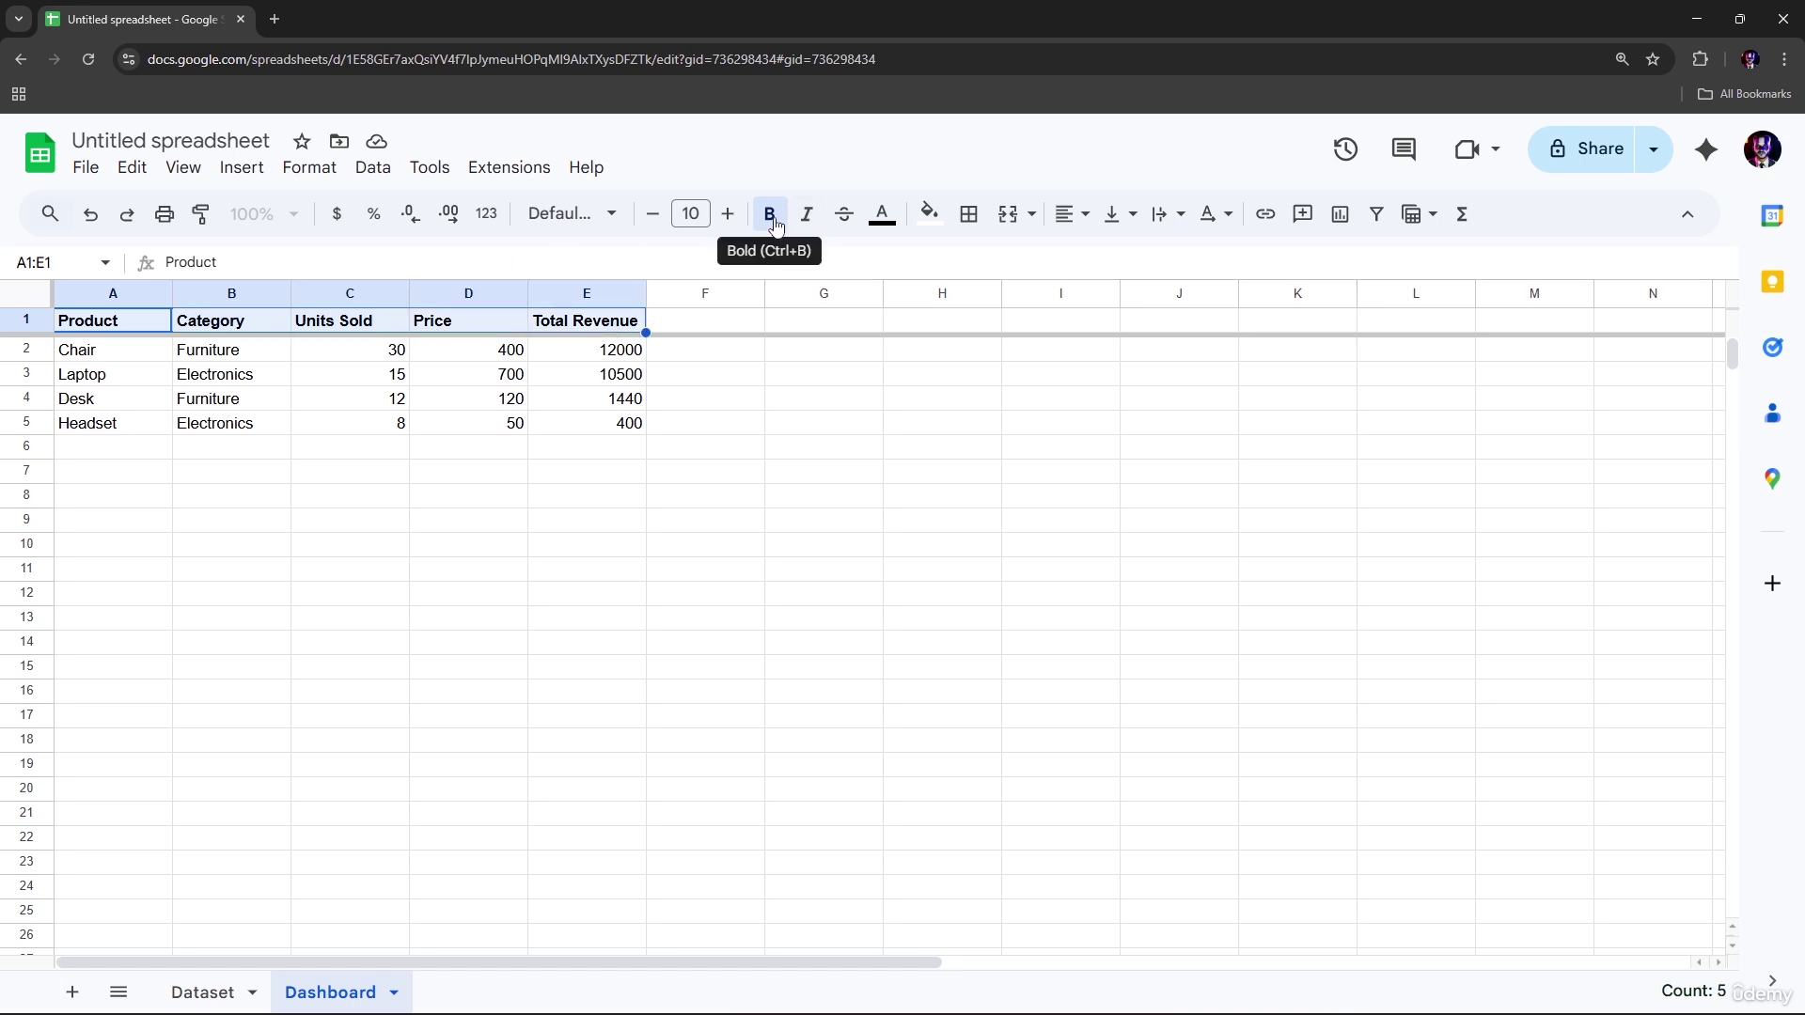
{"action": "left_click", "coordinate": [931, 214]}
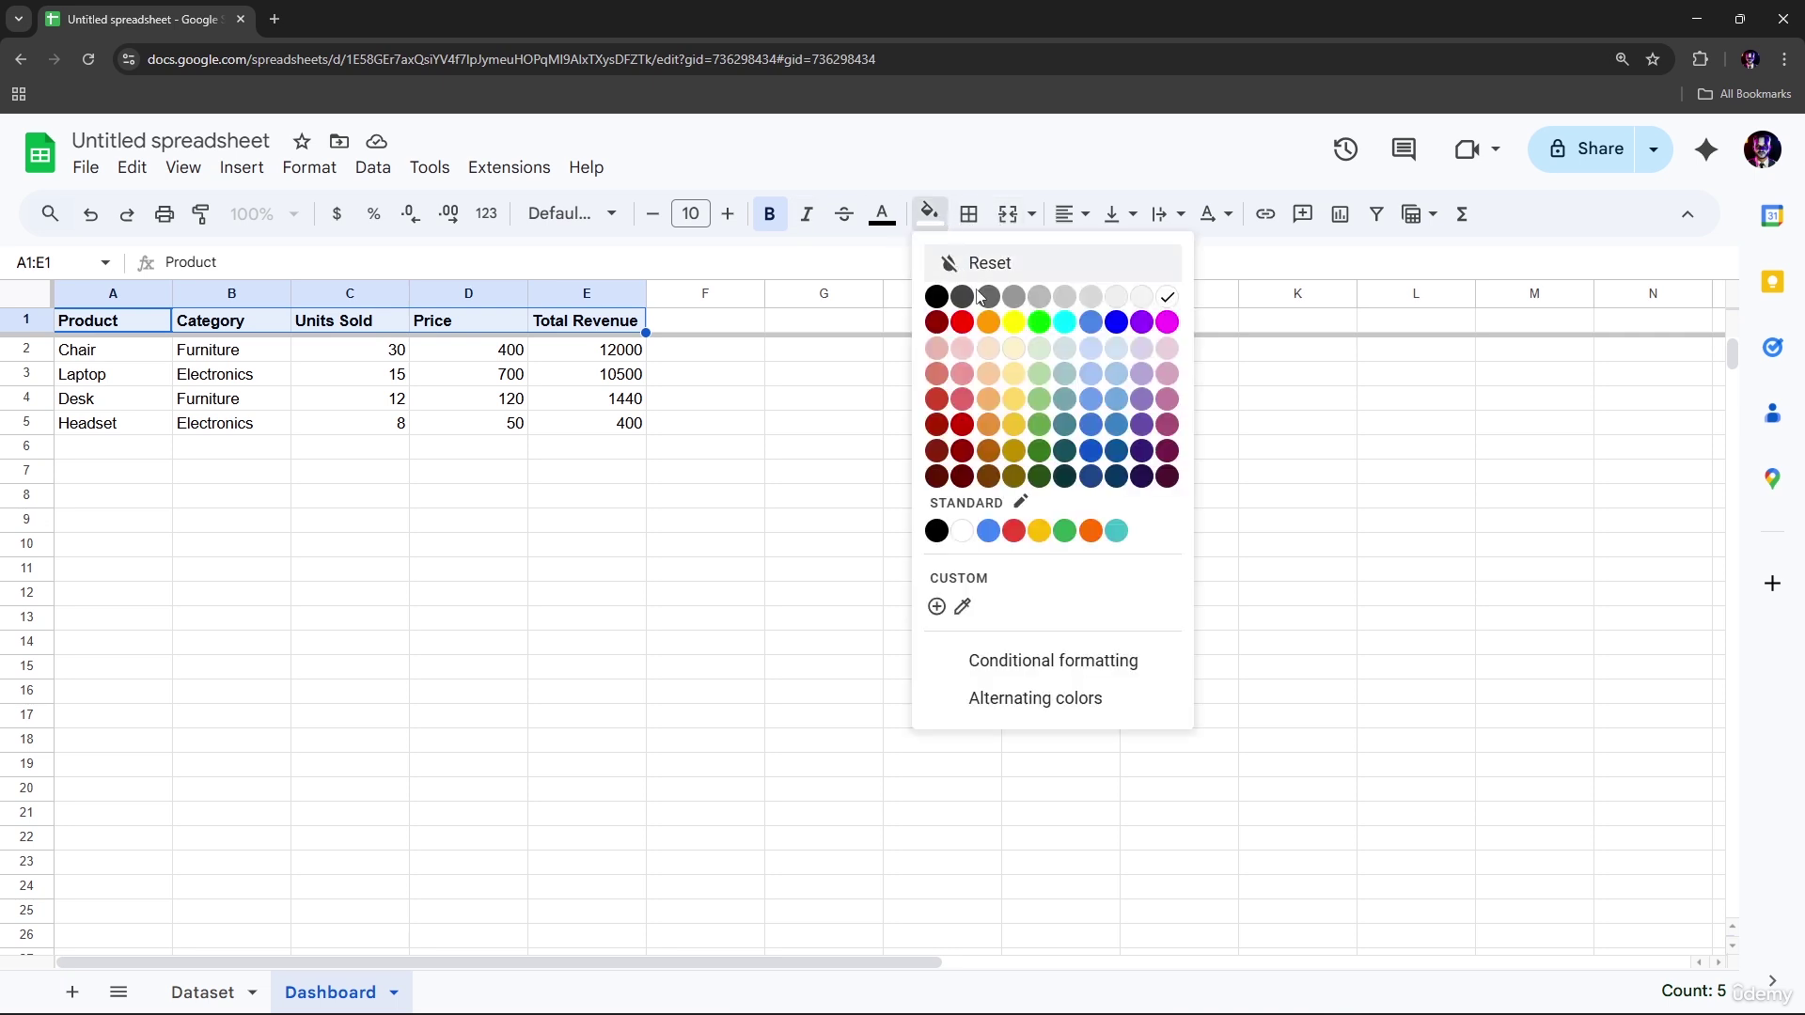
{"action": "left_click", "coordinate": [1013, 399]}
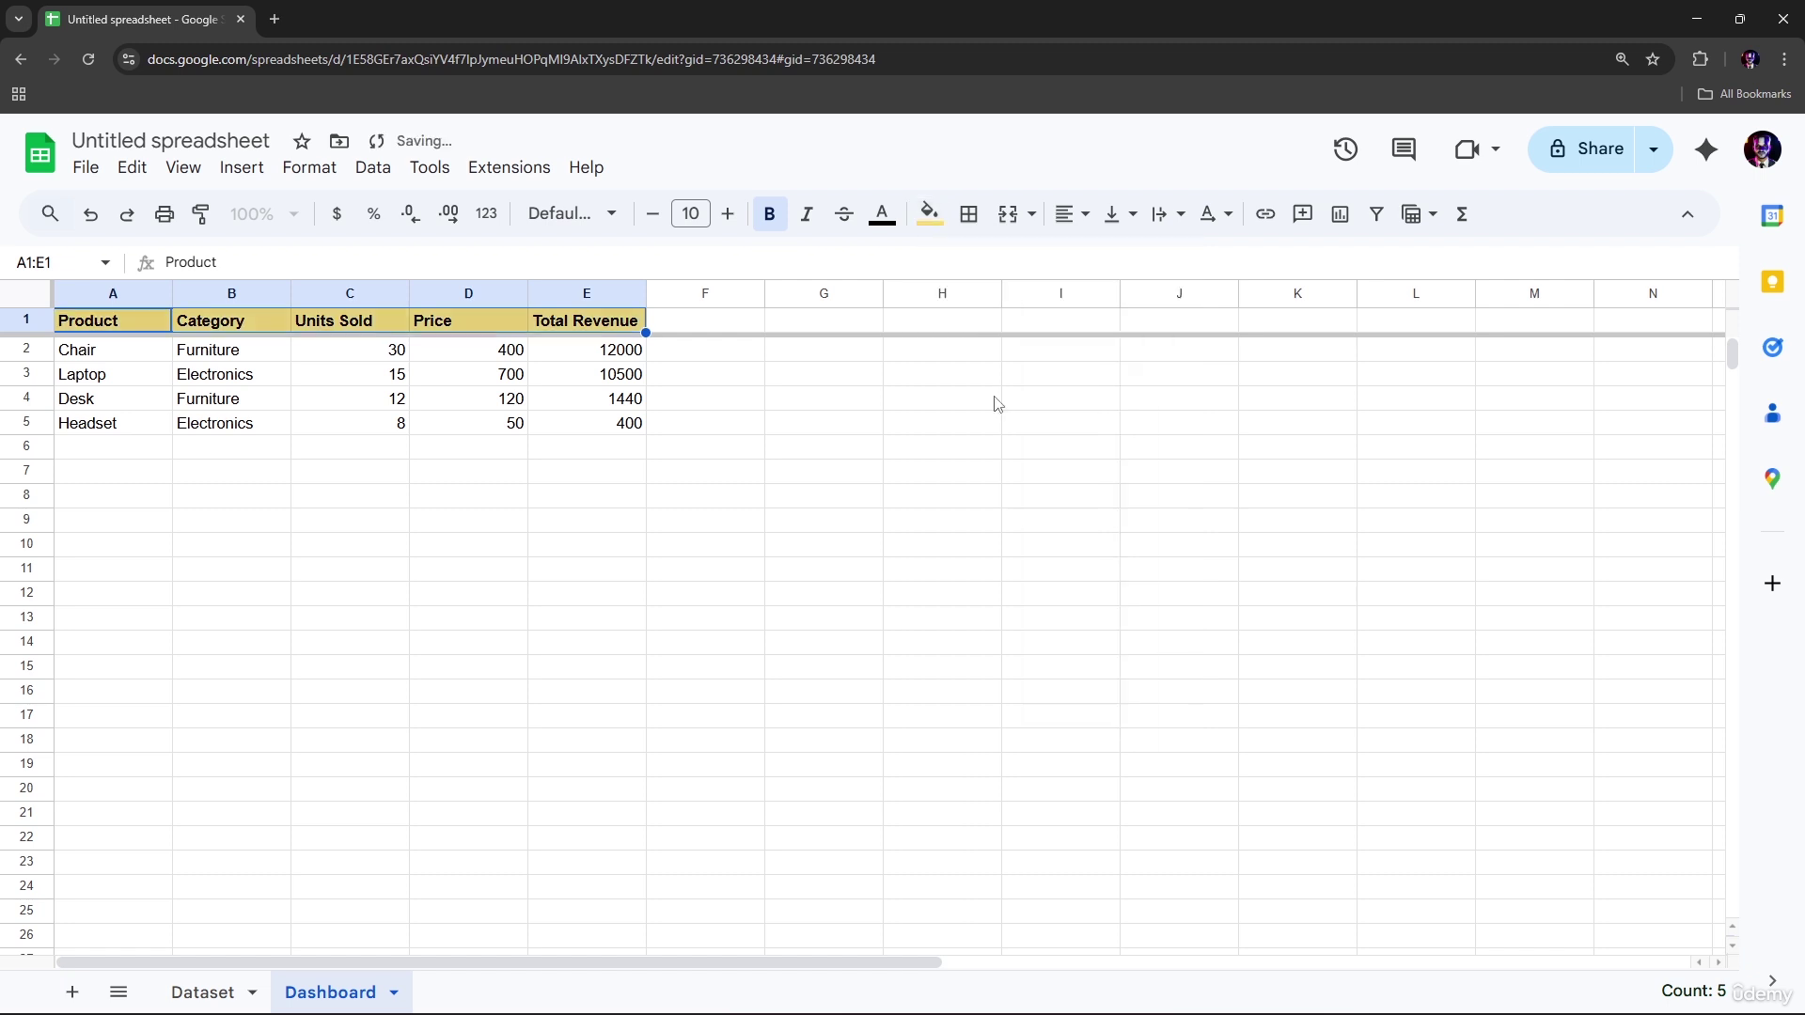
{"action": "left_click", "coordinate": [752, 444]}
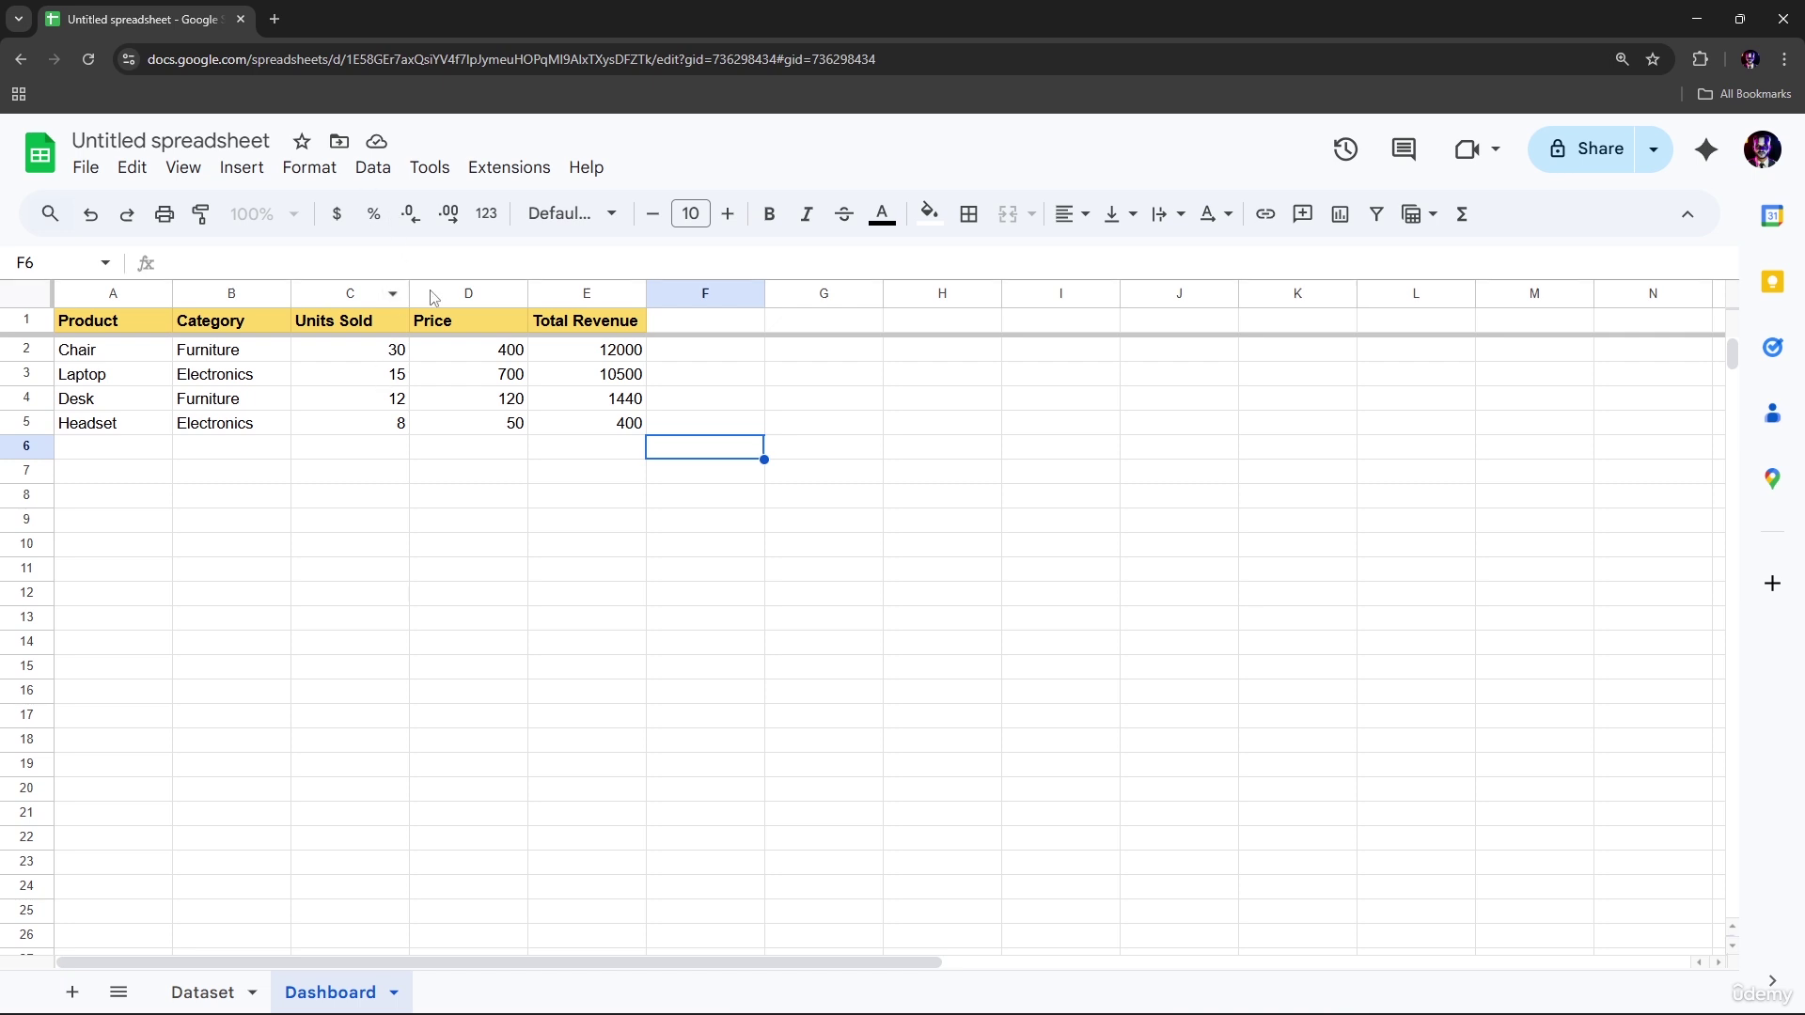
Format the Chair's price in cell D2 as dollar currency
{"action": "left_click", "coordinate": [473, 359]}
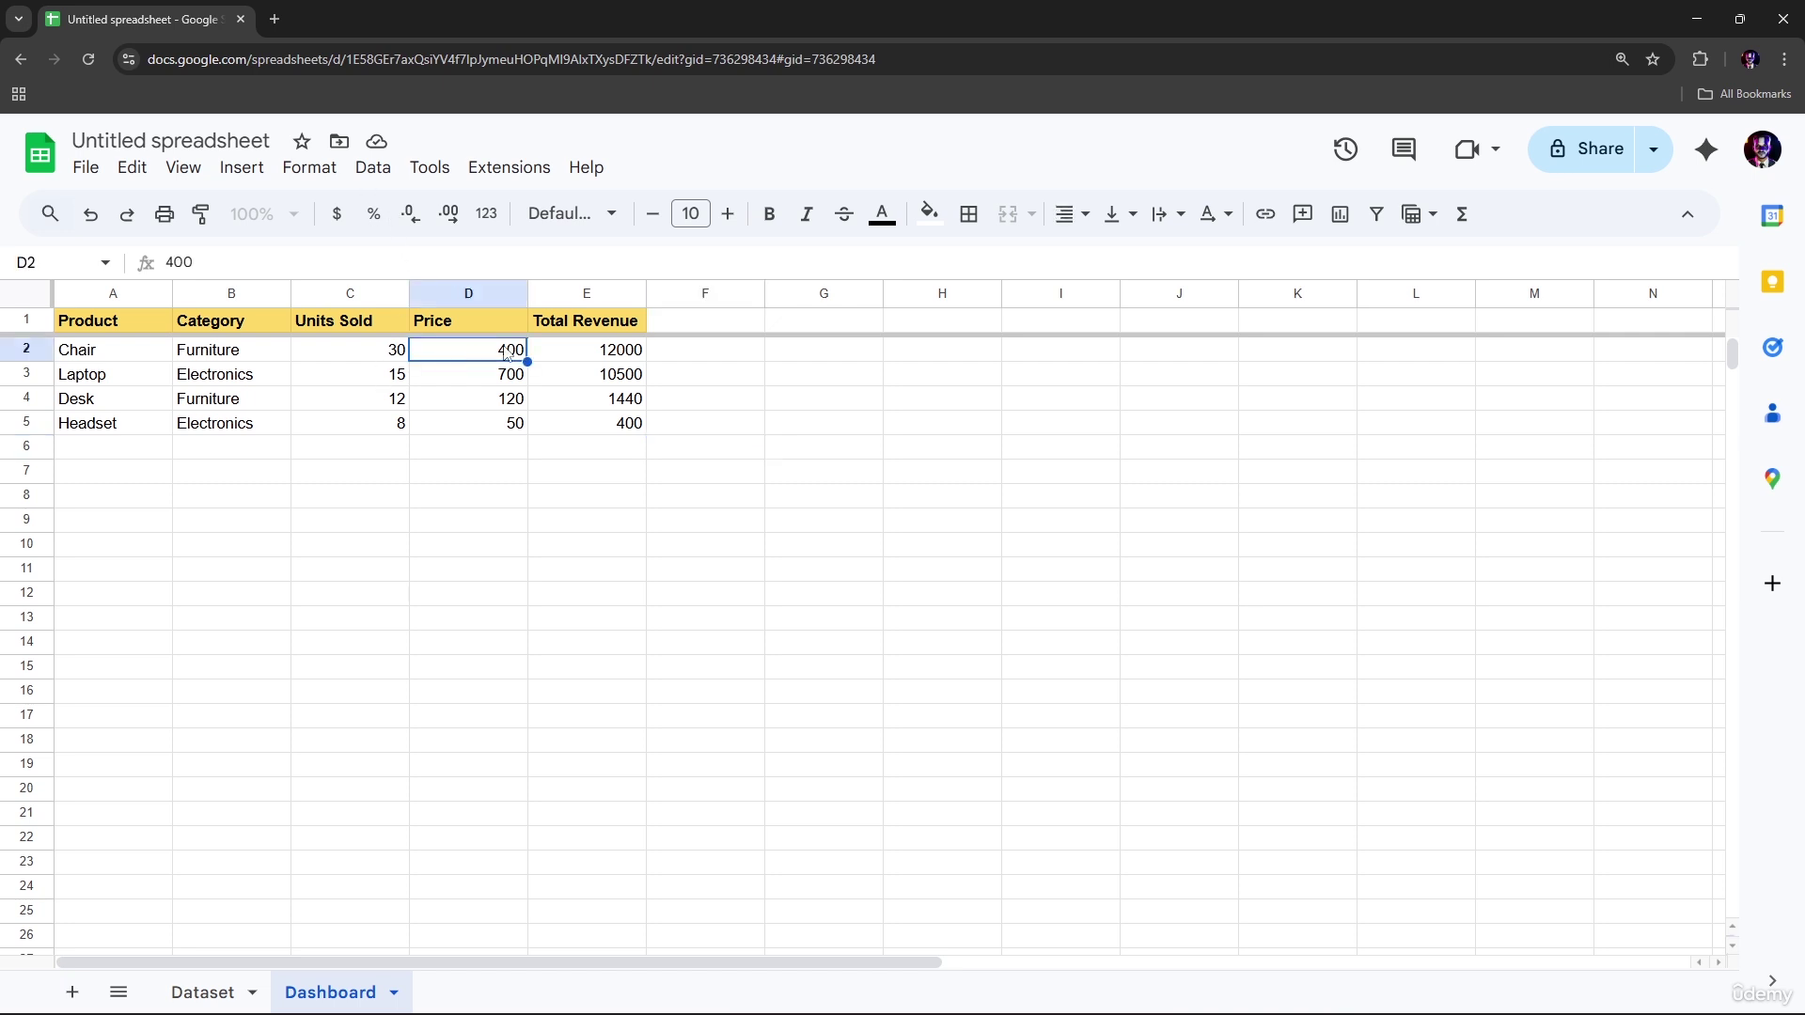
{"action": "left_click", "coordinate": [557, 374]}
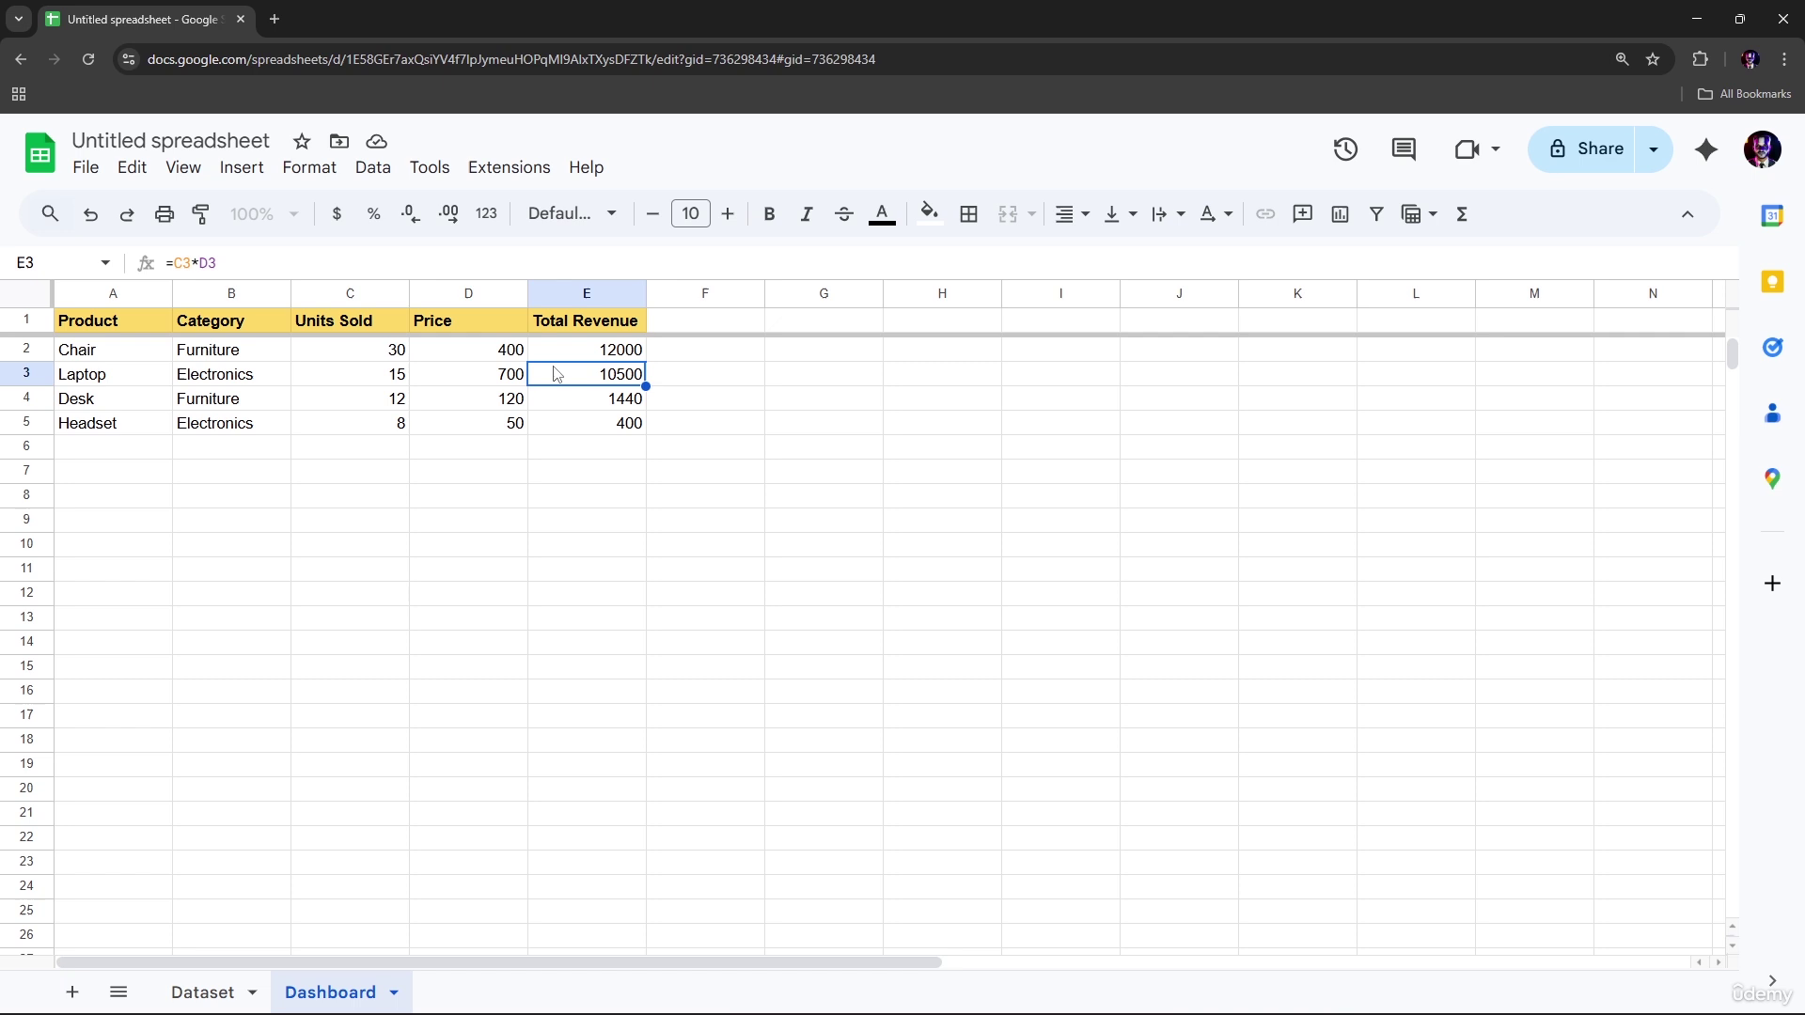
{"action": "left_click", "coordinate": [495, 355]}
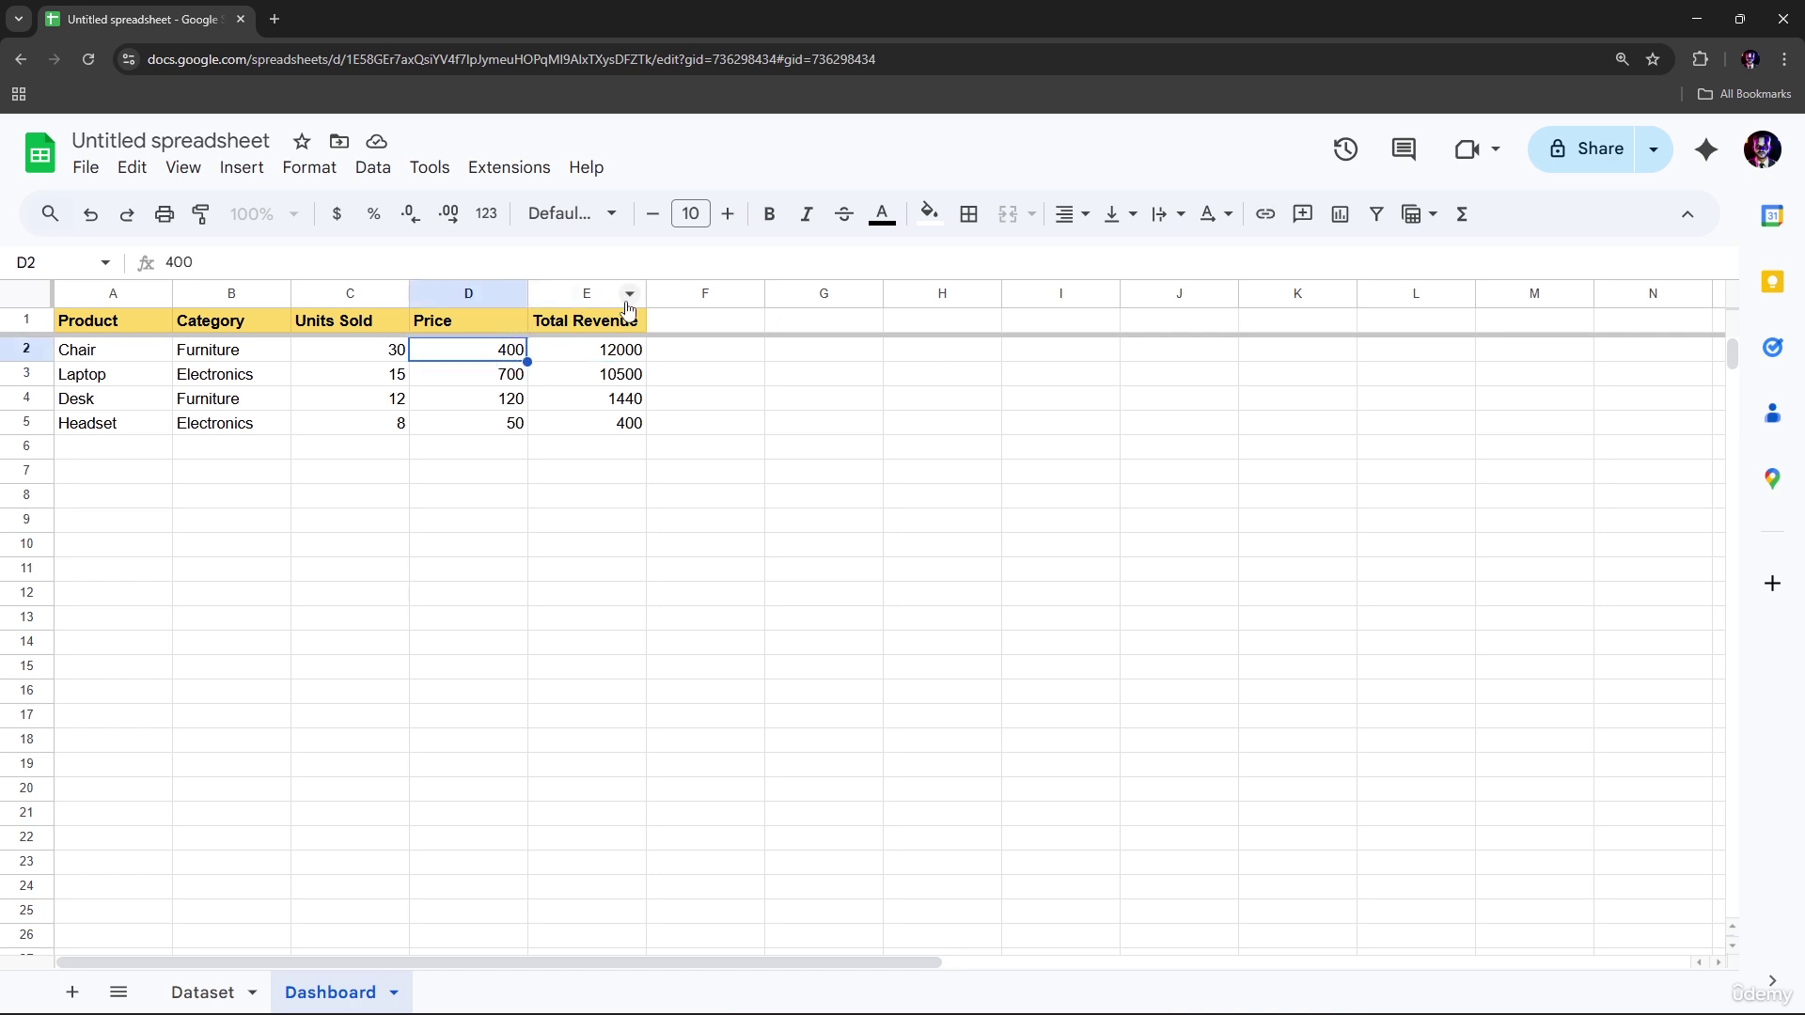
{"action": "left_click", "coordinate": [599, 215]}
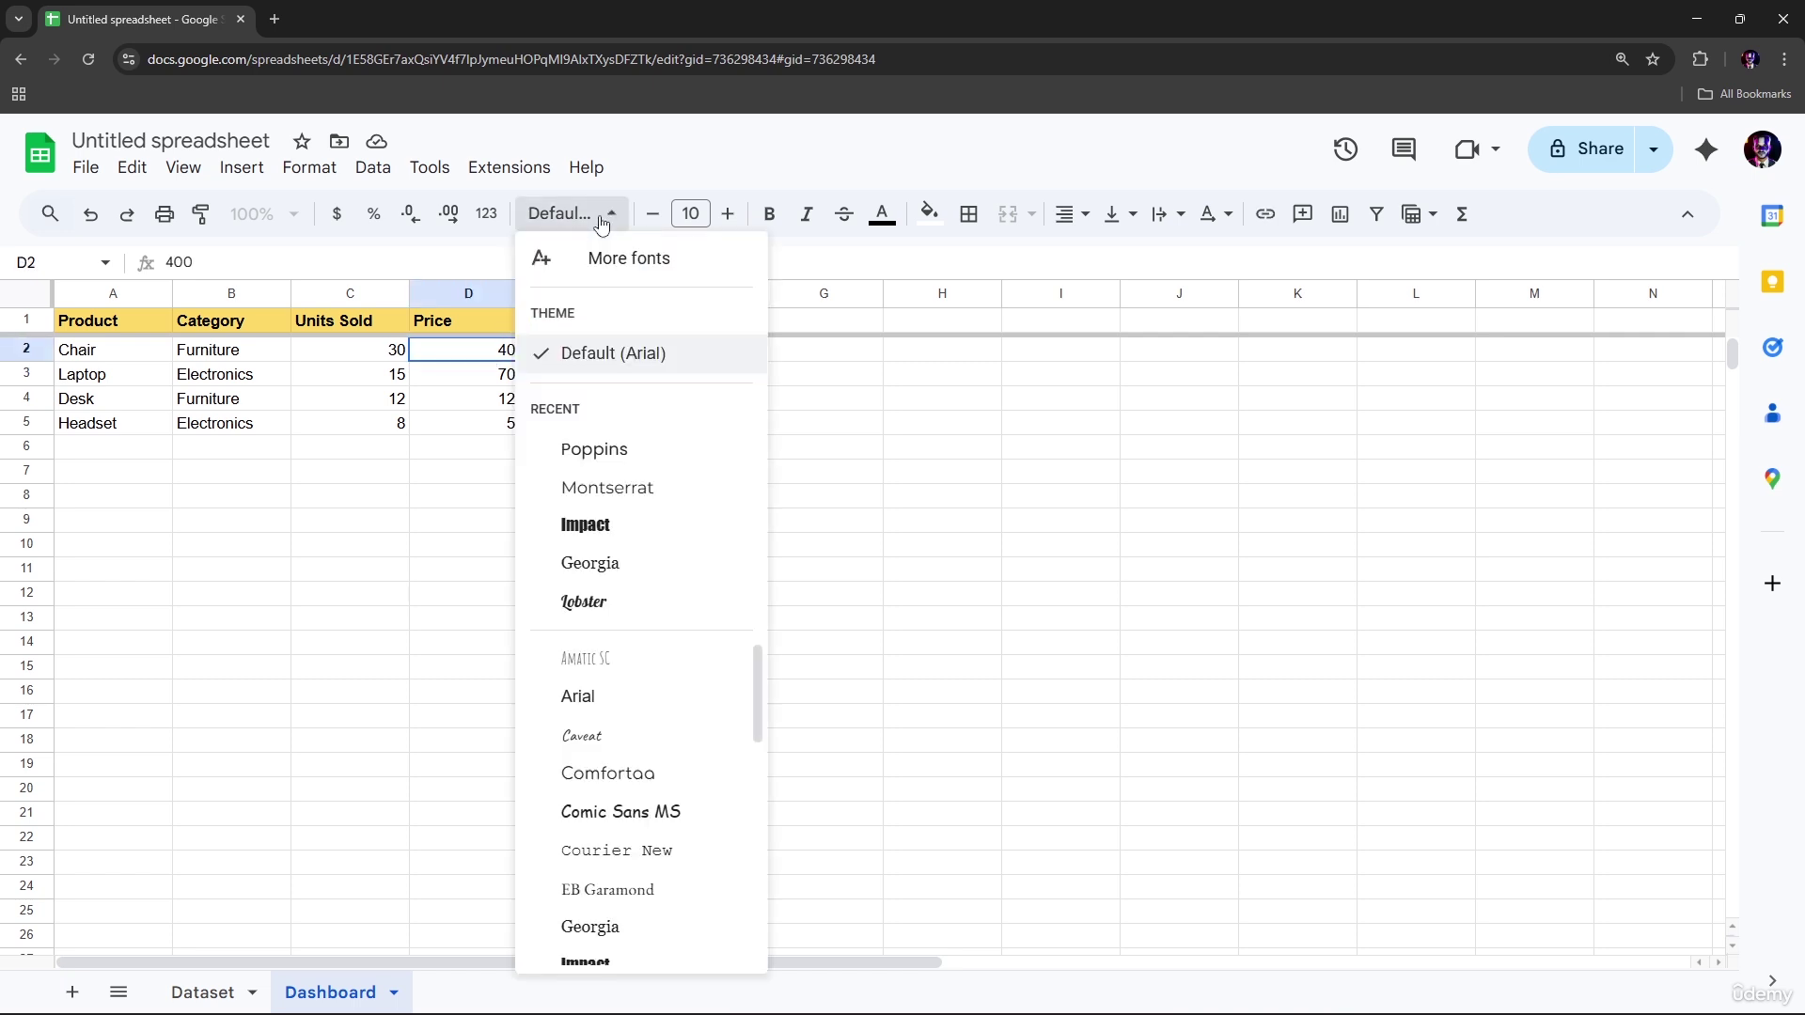
{"action": "left_click", "coordinate": [601, 222]}
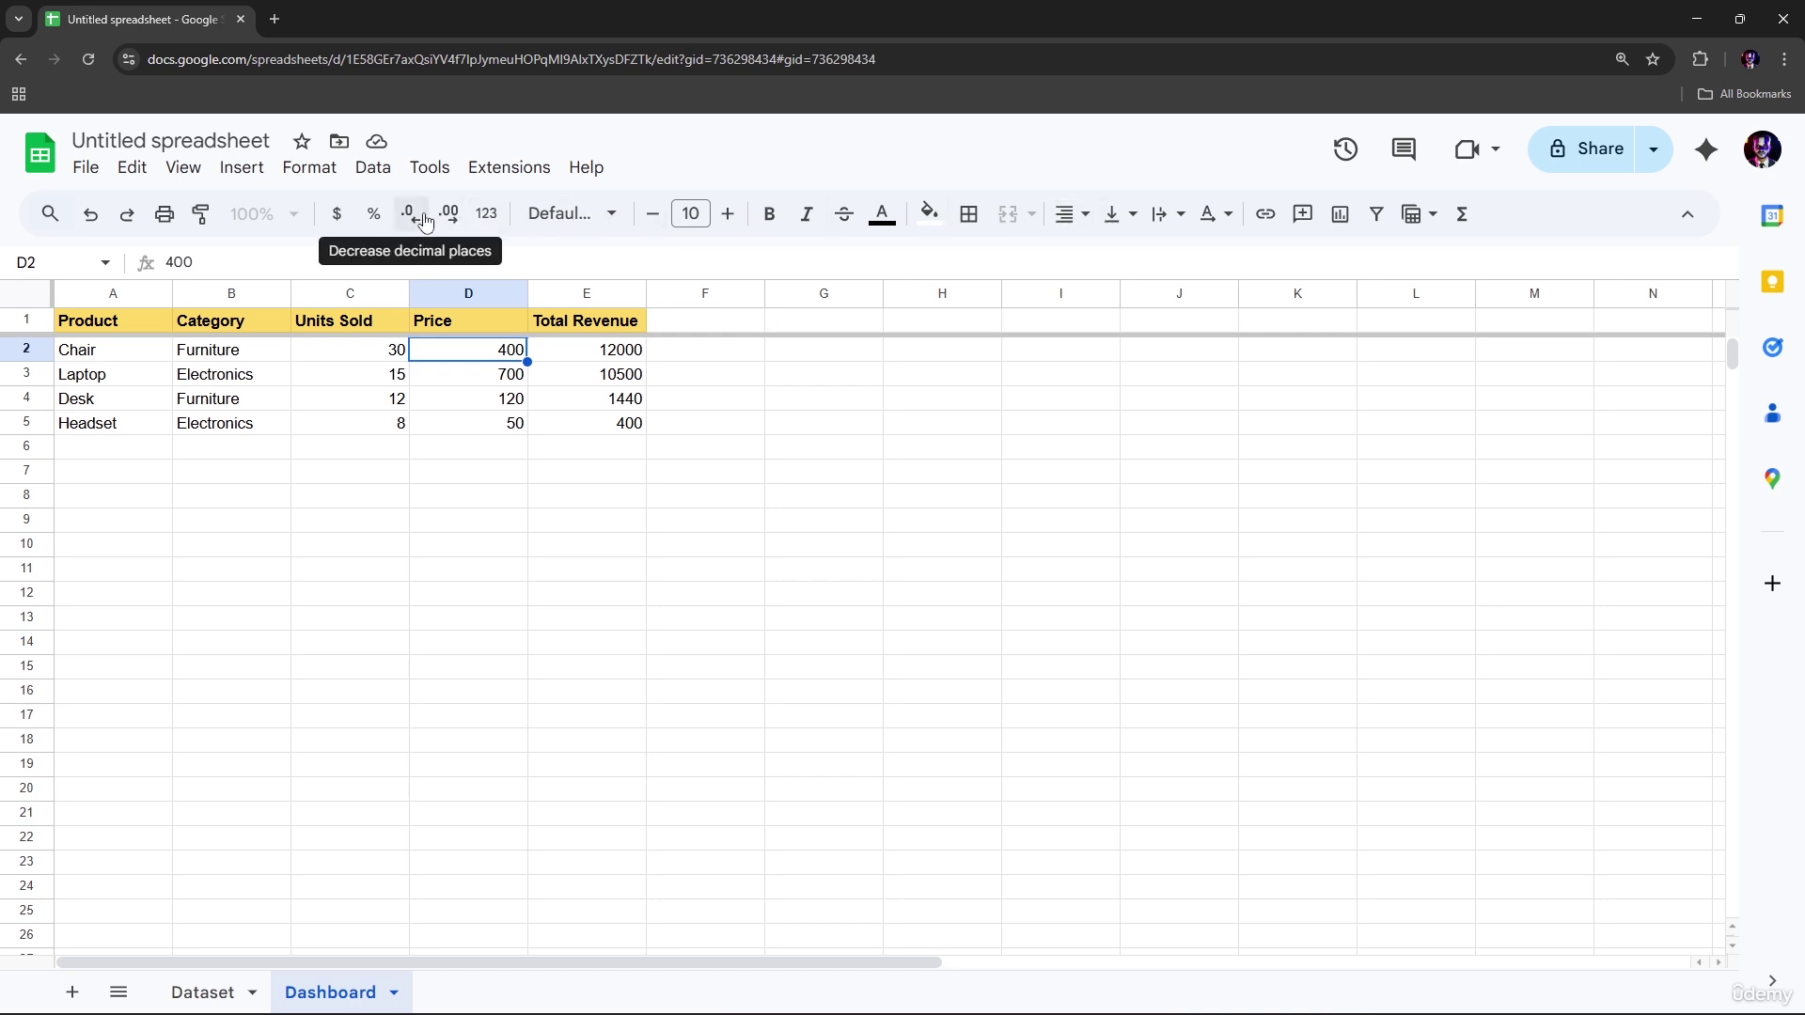
{"action": "left_click", "coordinate": [334, 214]}
{"action": "left_click", "coordinate": [543, 450]}
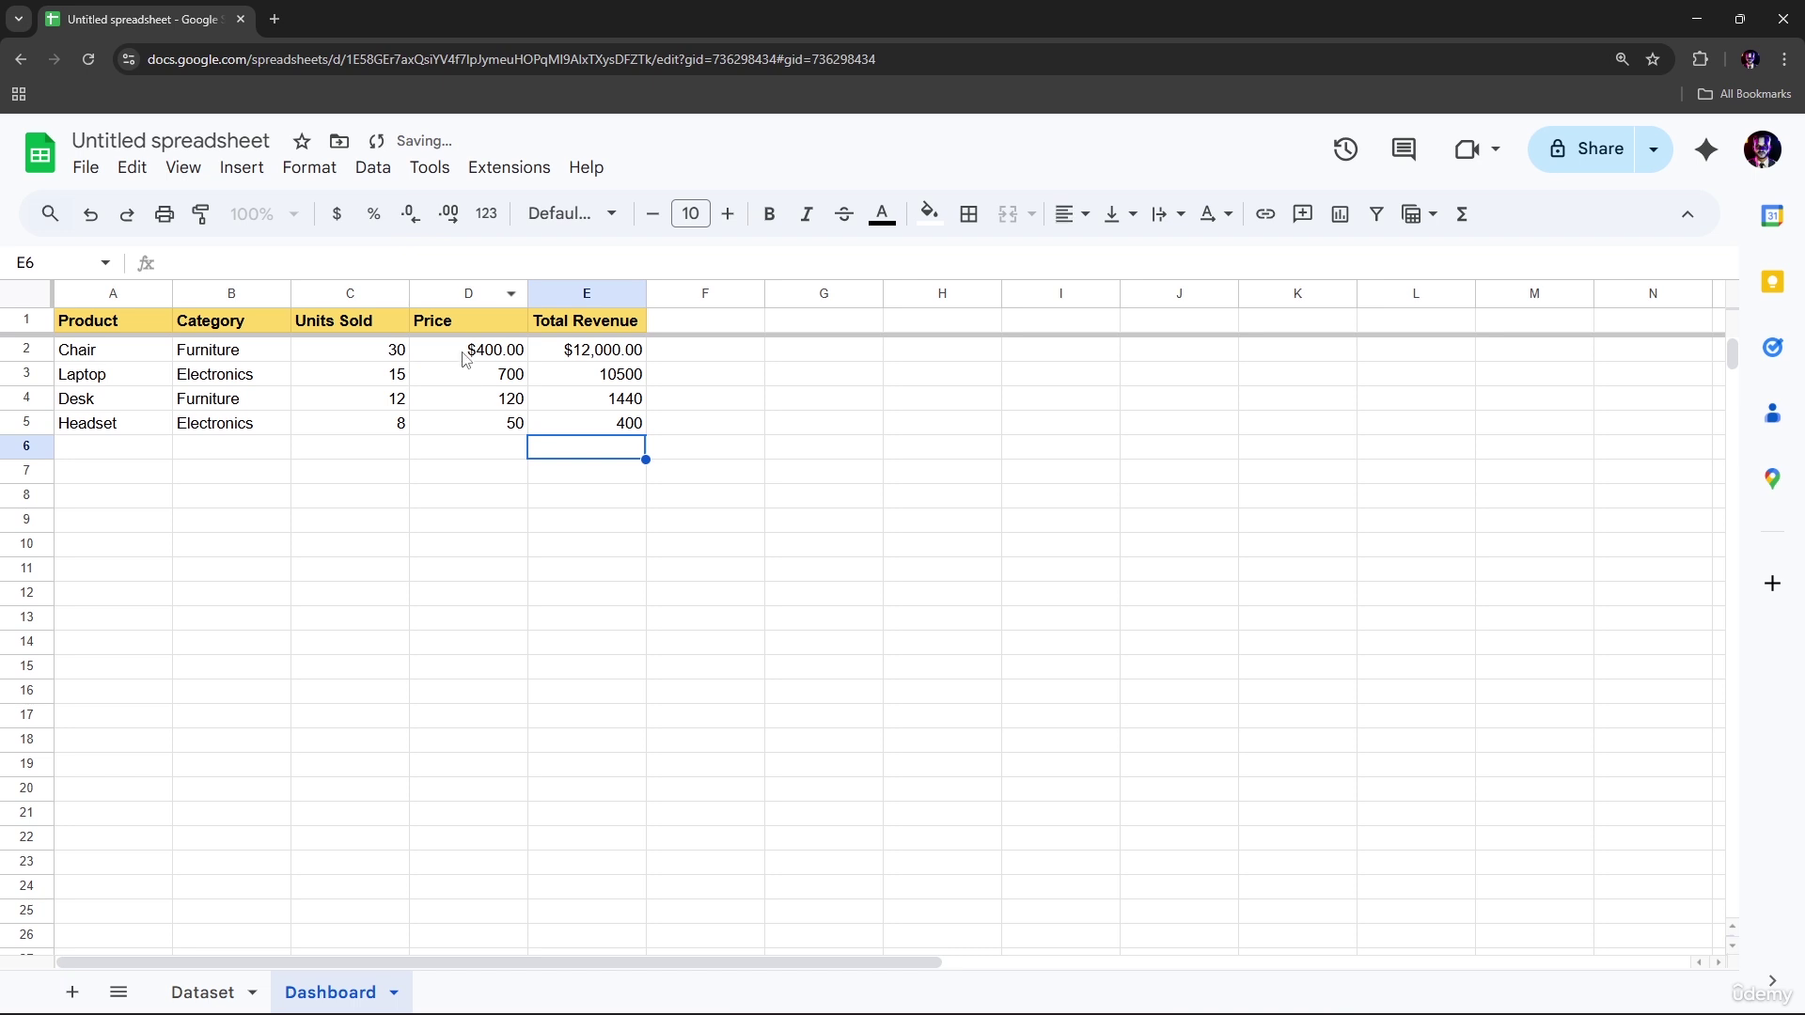
Format the Price and Total Revenue values in D2 to E5 as dollar currency without decimal places
{"action": "left_click_drag", "start_coordinate": [463, 359], "coordinate": [569, 425]}
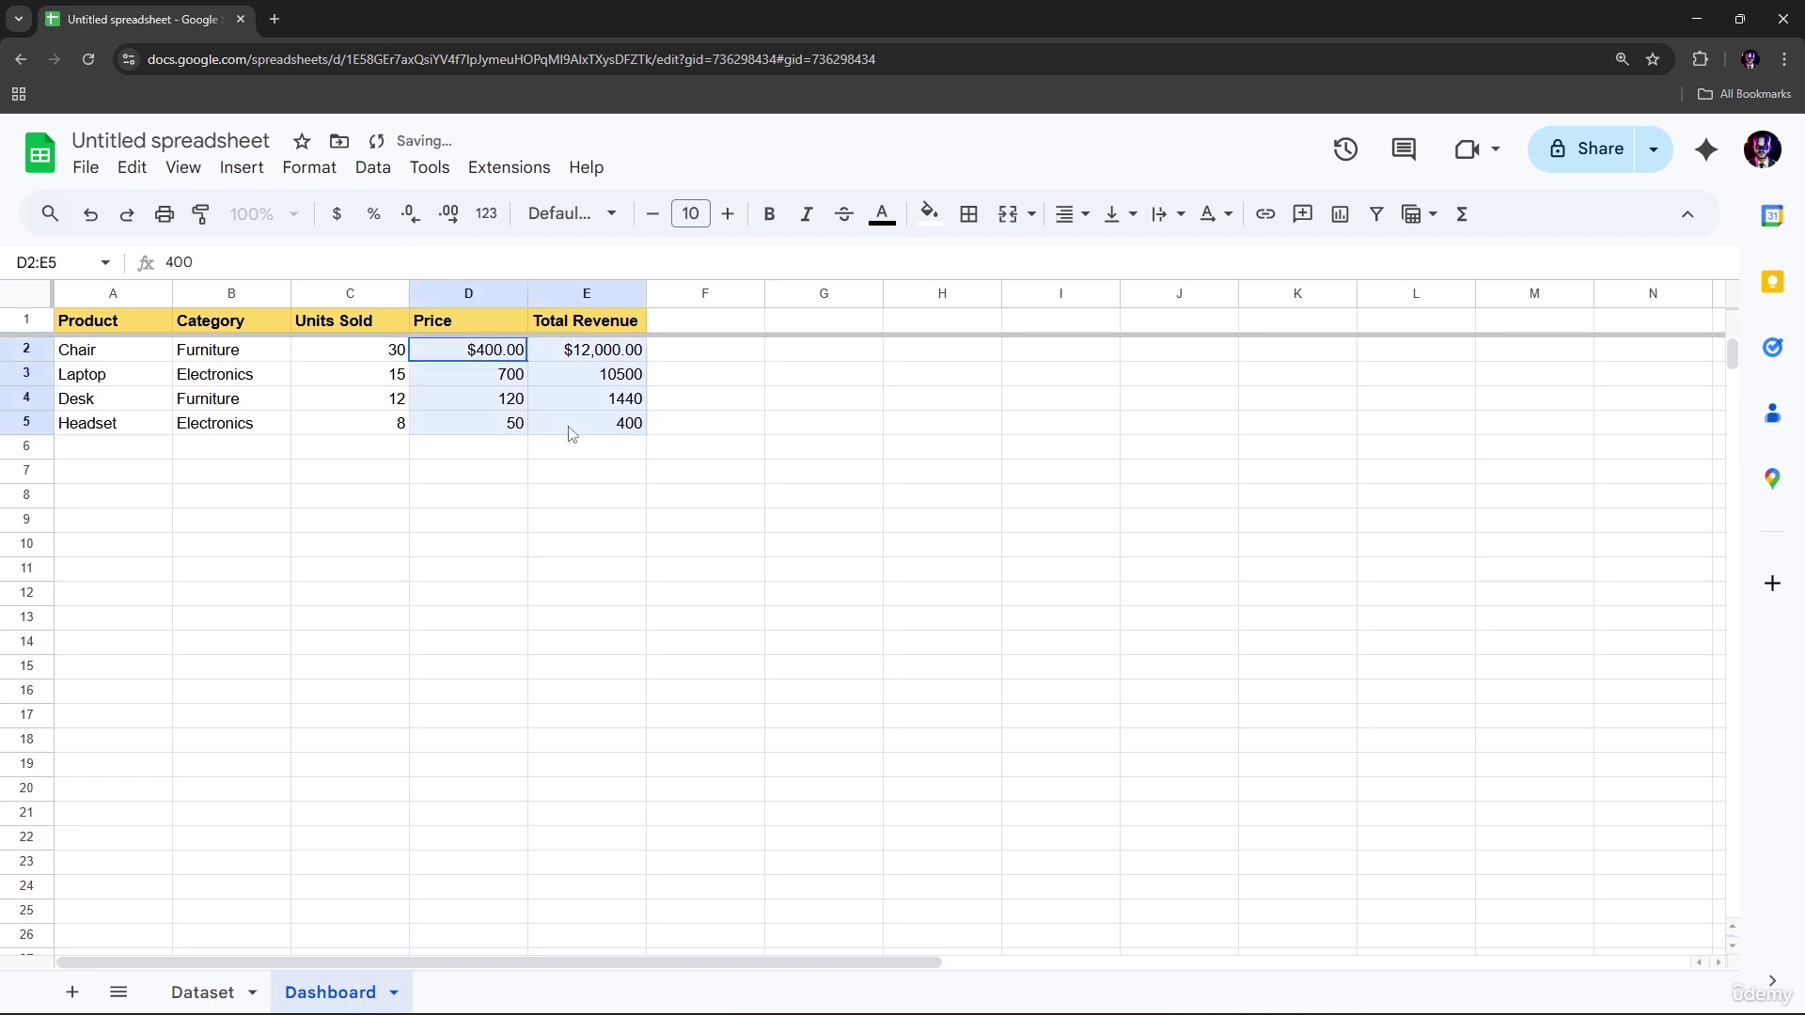
{"action": "left_click", "coordinate": [347, 226]}
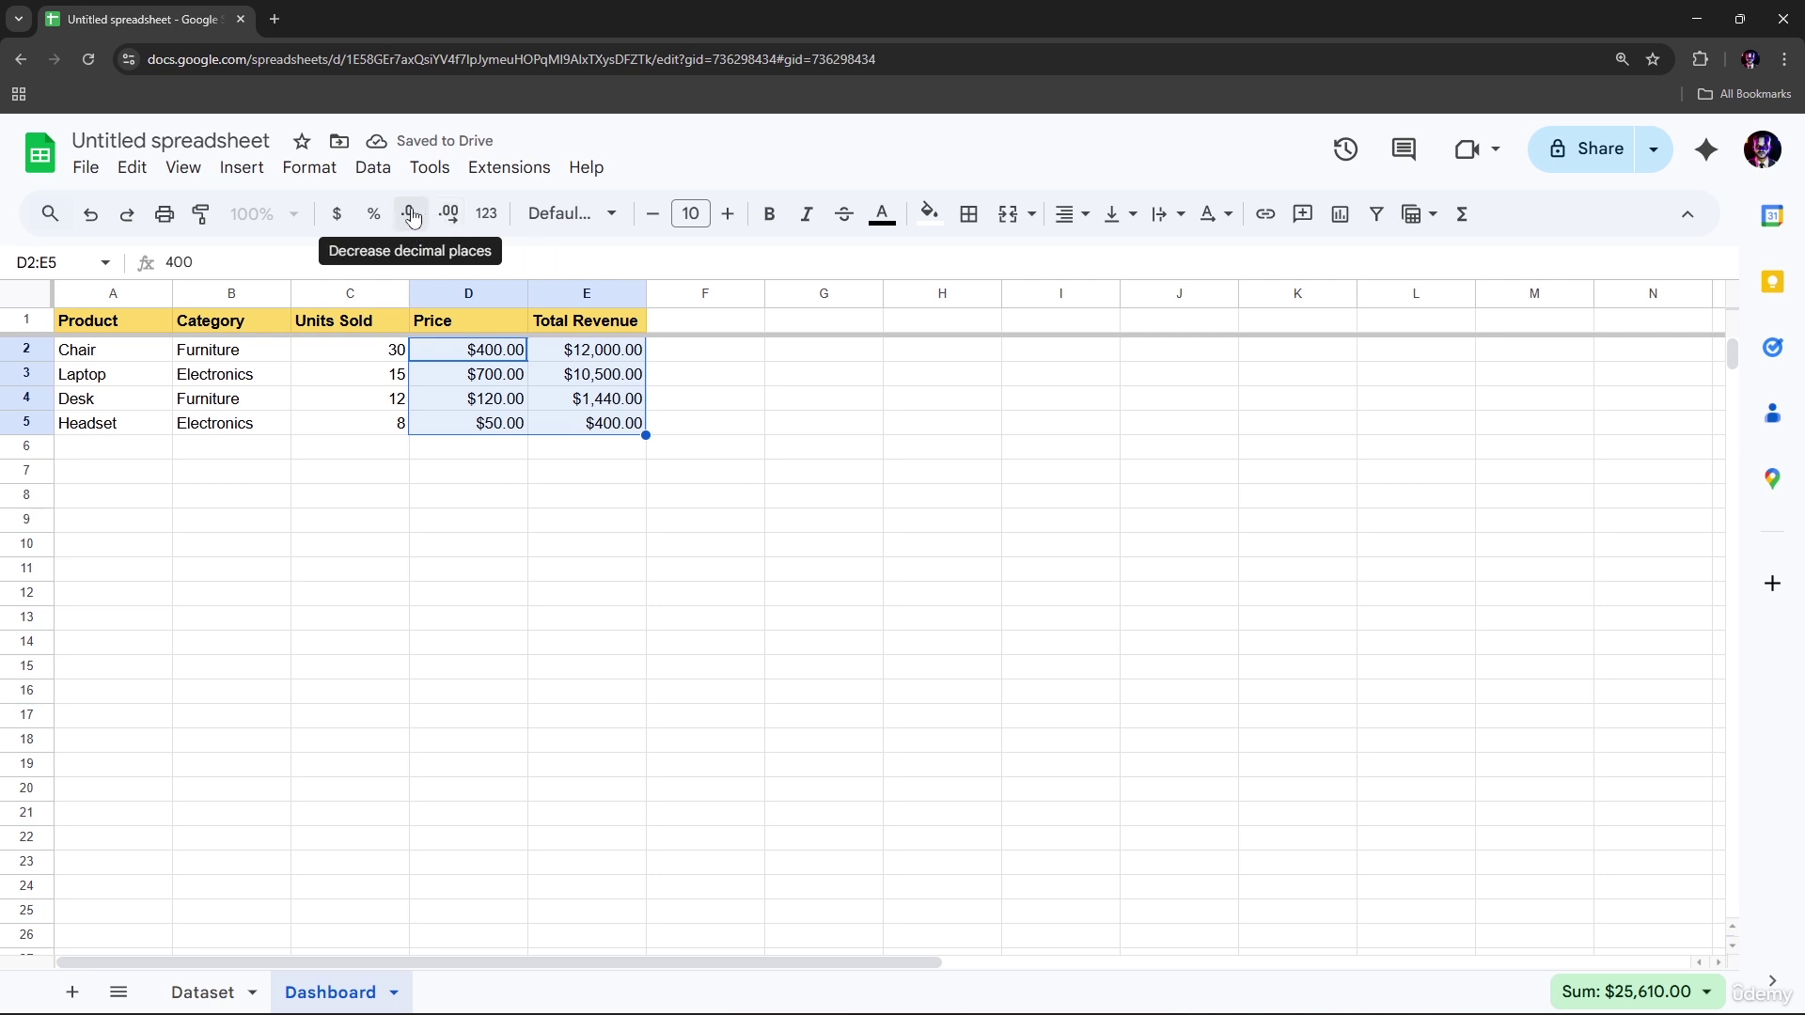
{"action": "left_click", "coordinate": [412, 216]}
{"action": "left_click", "coordinate": [412, 216]}
{"action": "left_click", "coordinate": [619, 479]}
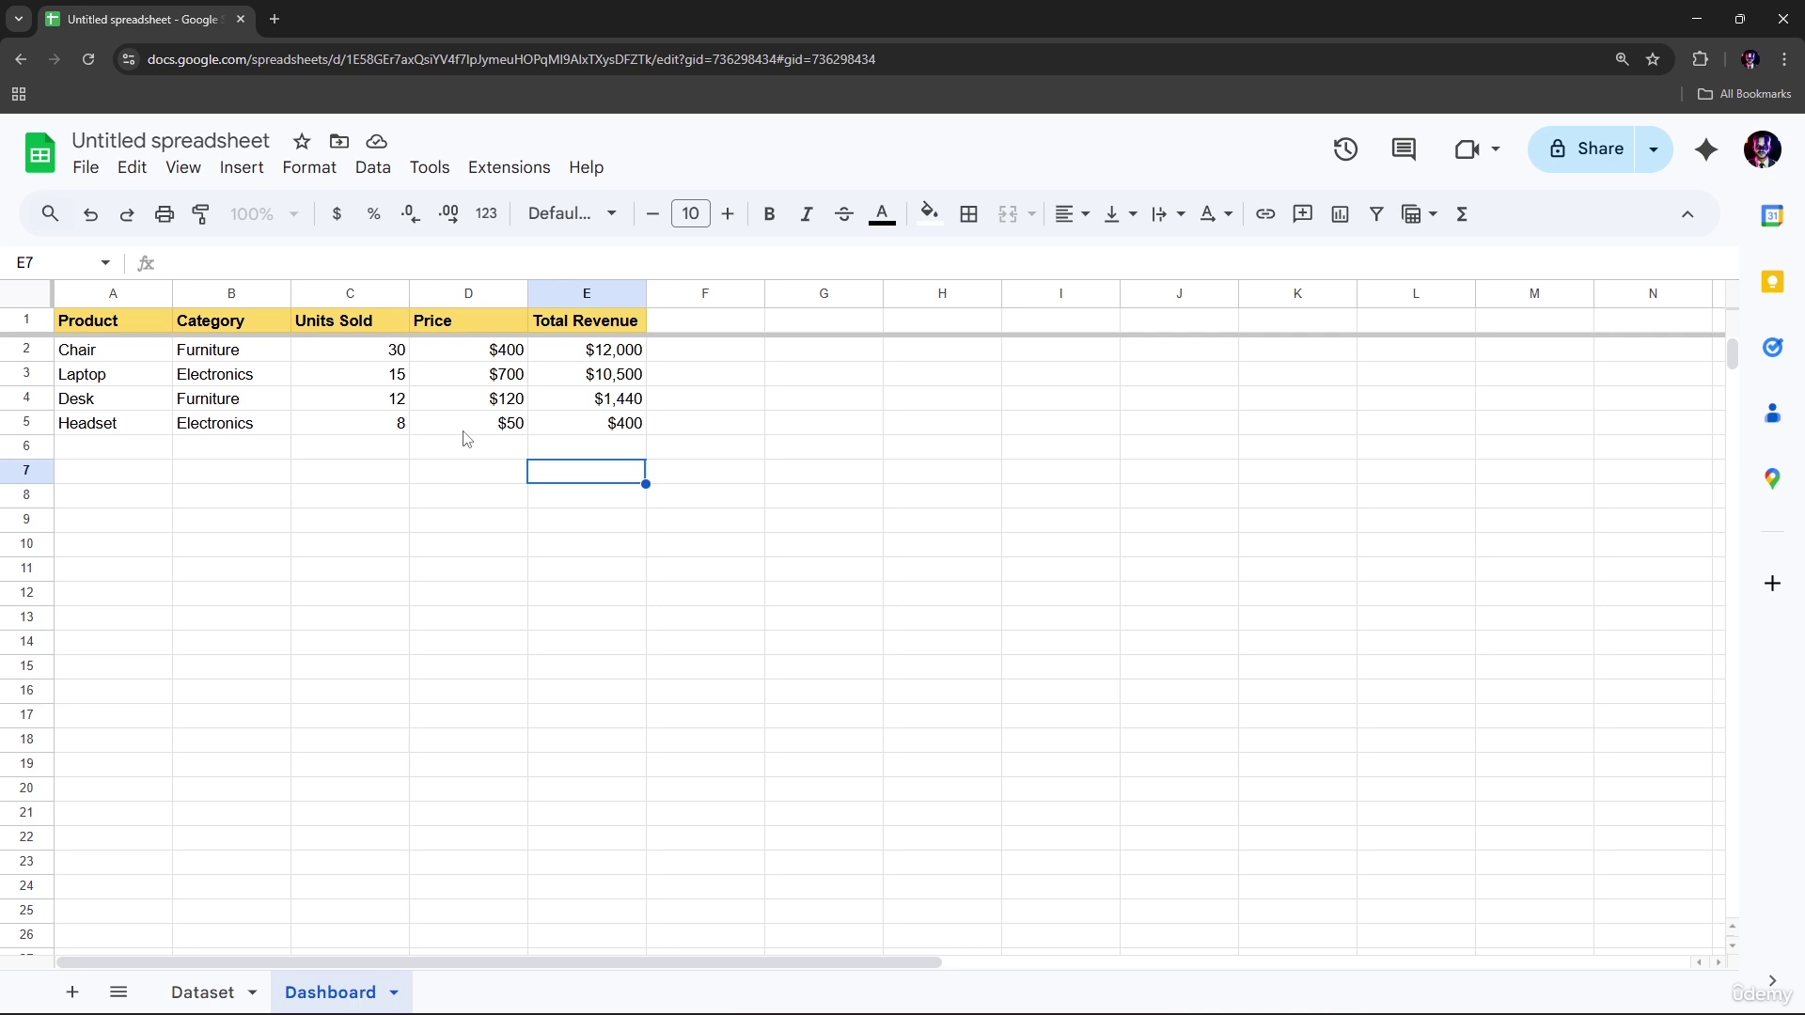
{"action": "left_click", "coordinate": [512, 407]}
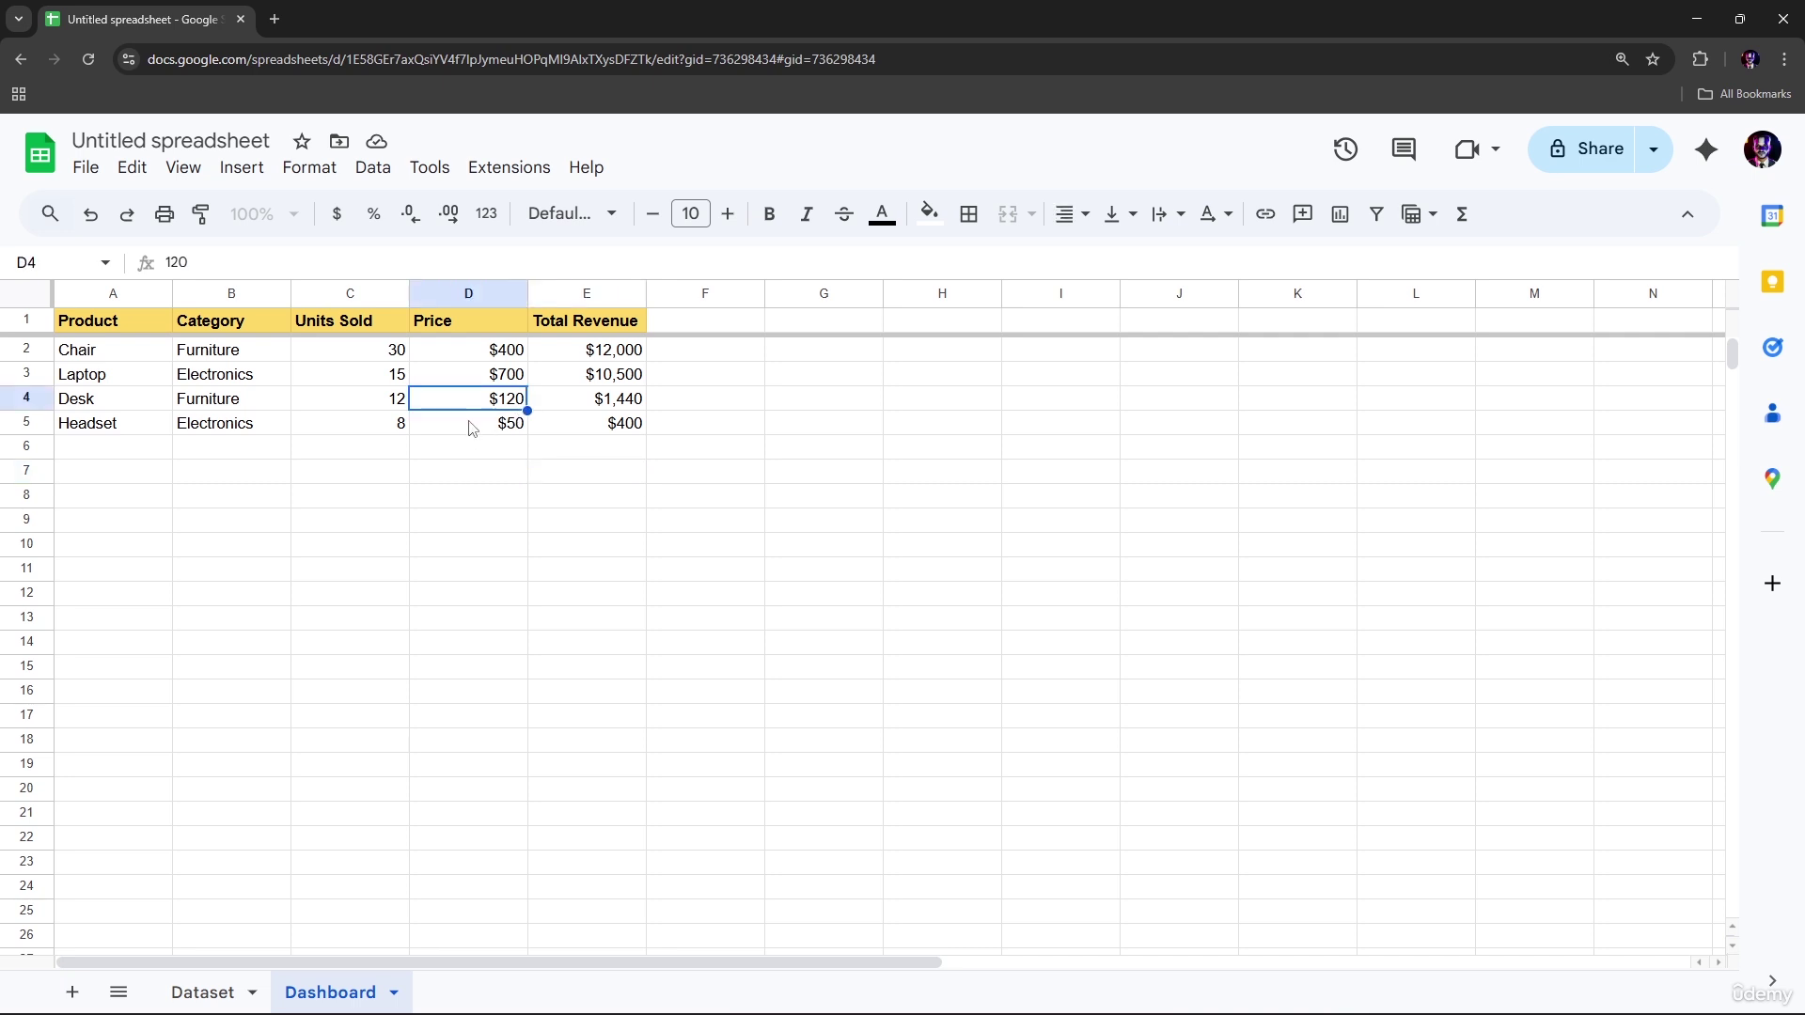
{"action": "left_click", "coordinate": [562, 402]}
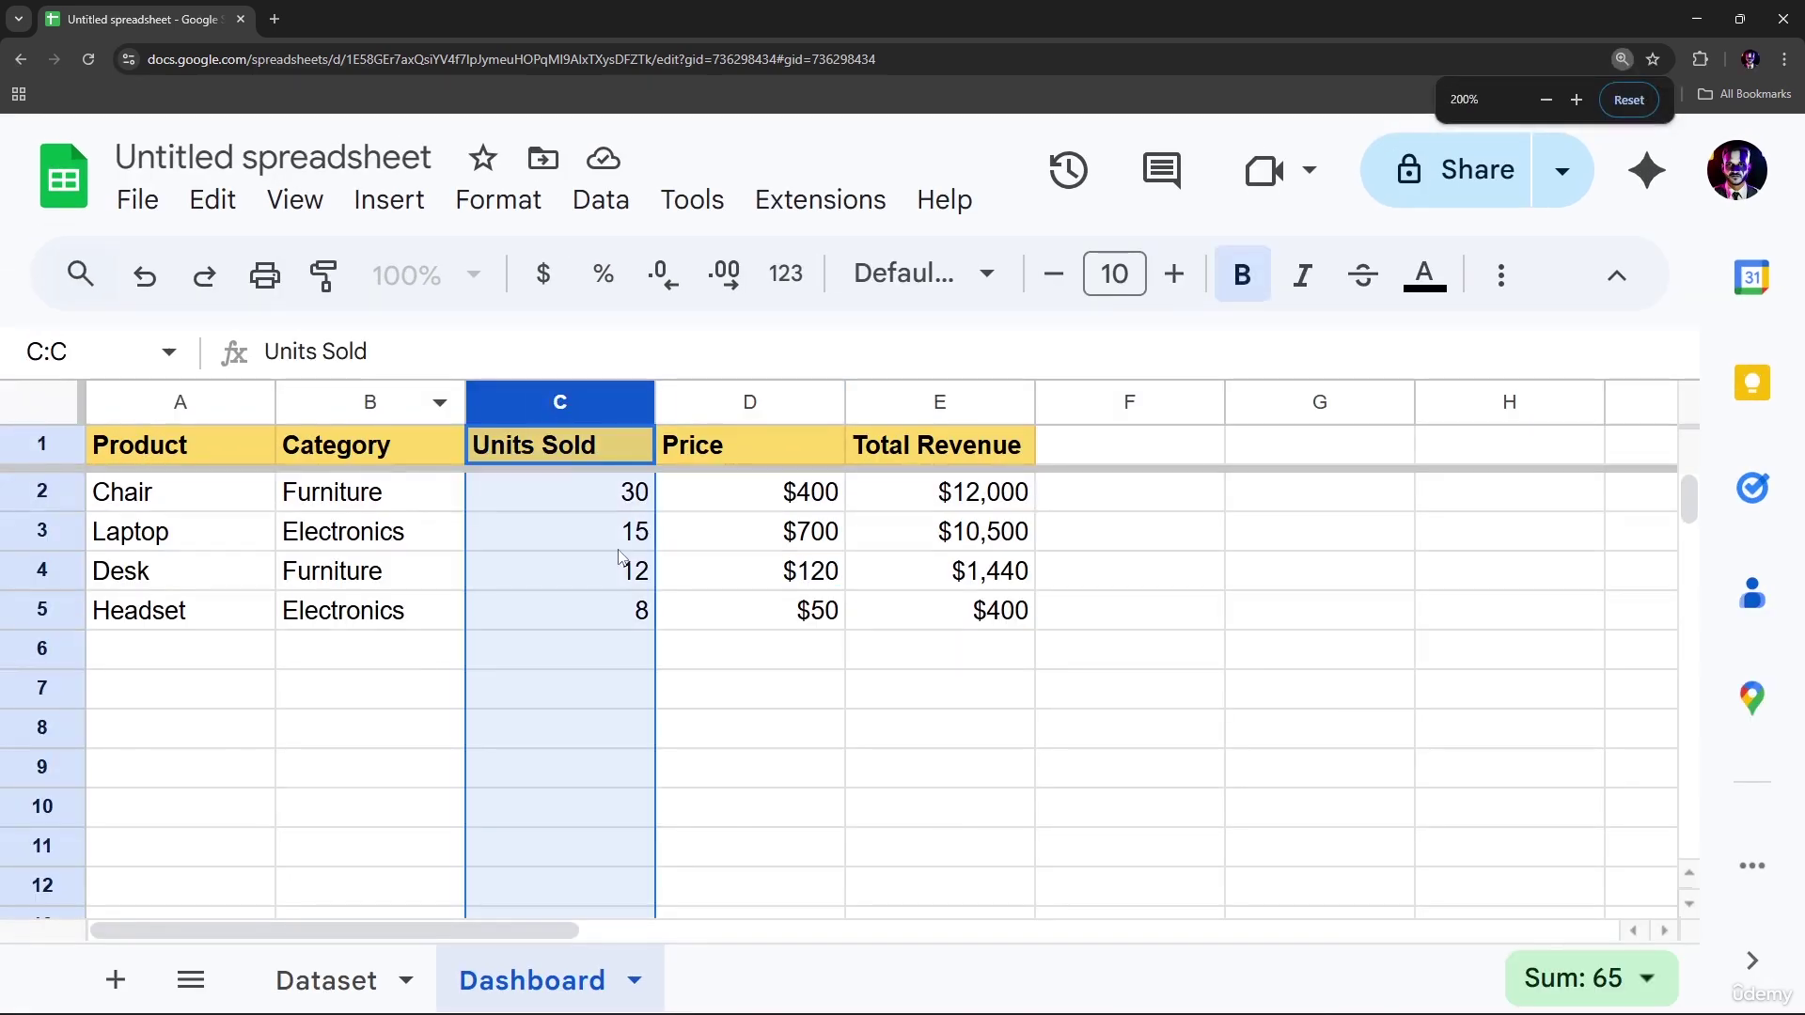
{"action": "scroll", "coordinate": [622, 551], "scroll_direction": "down", "scroll_amount": 1}
{"action": "scroll", "coordinate": [623, 545], "scroll_direction": "down", "scroll_amount": 1, "text": "ctrl"}
{"action": "scroll", "coordinate": [625, 536], "scroll_direction": "up", "scroll_amount": 1, "text": "ctrl"}
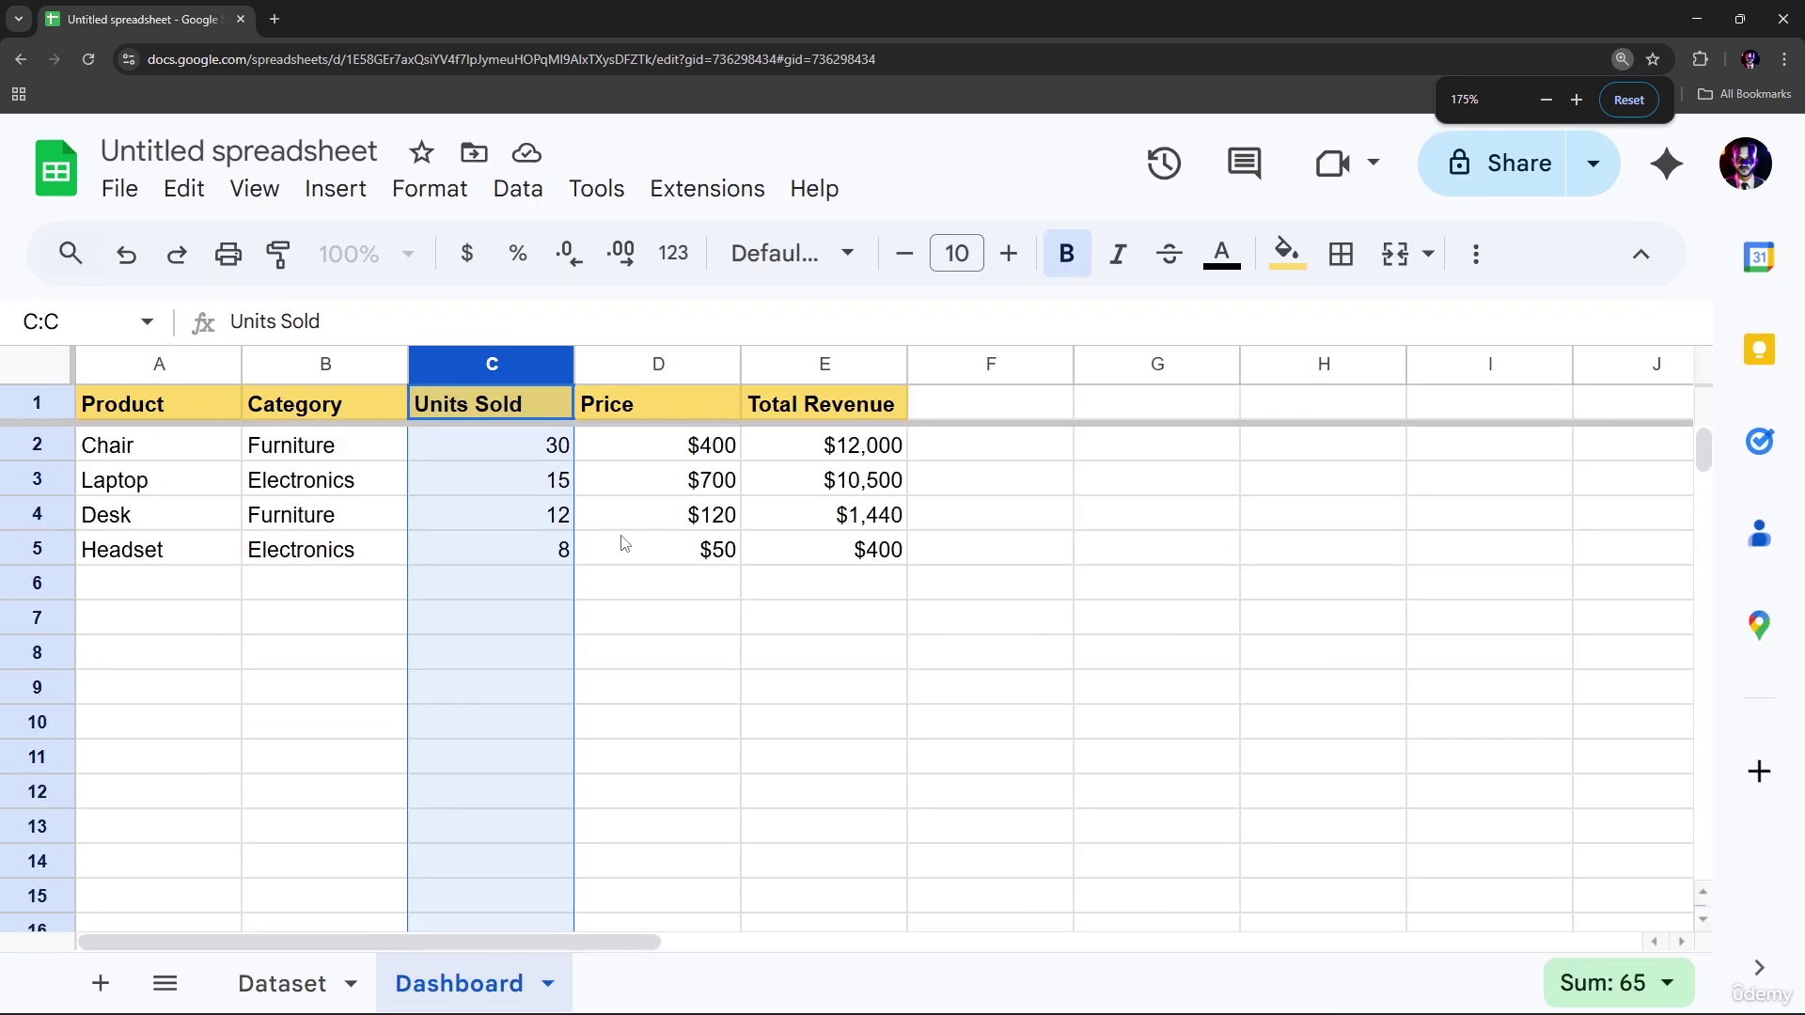
{"action": "scroll", "coordinate": [633, 515], "scroll_direction": "down", "scroll_amount": 1}
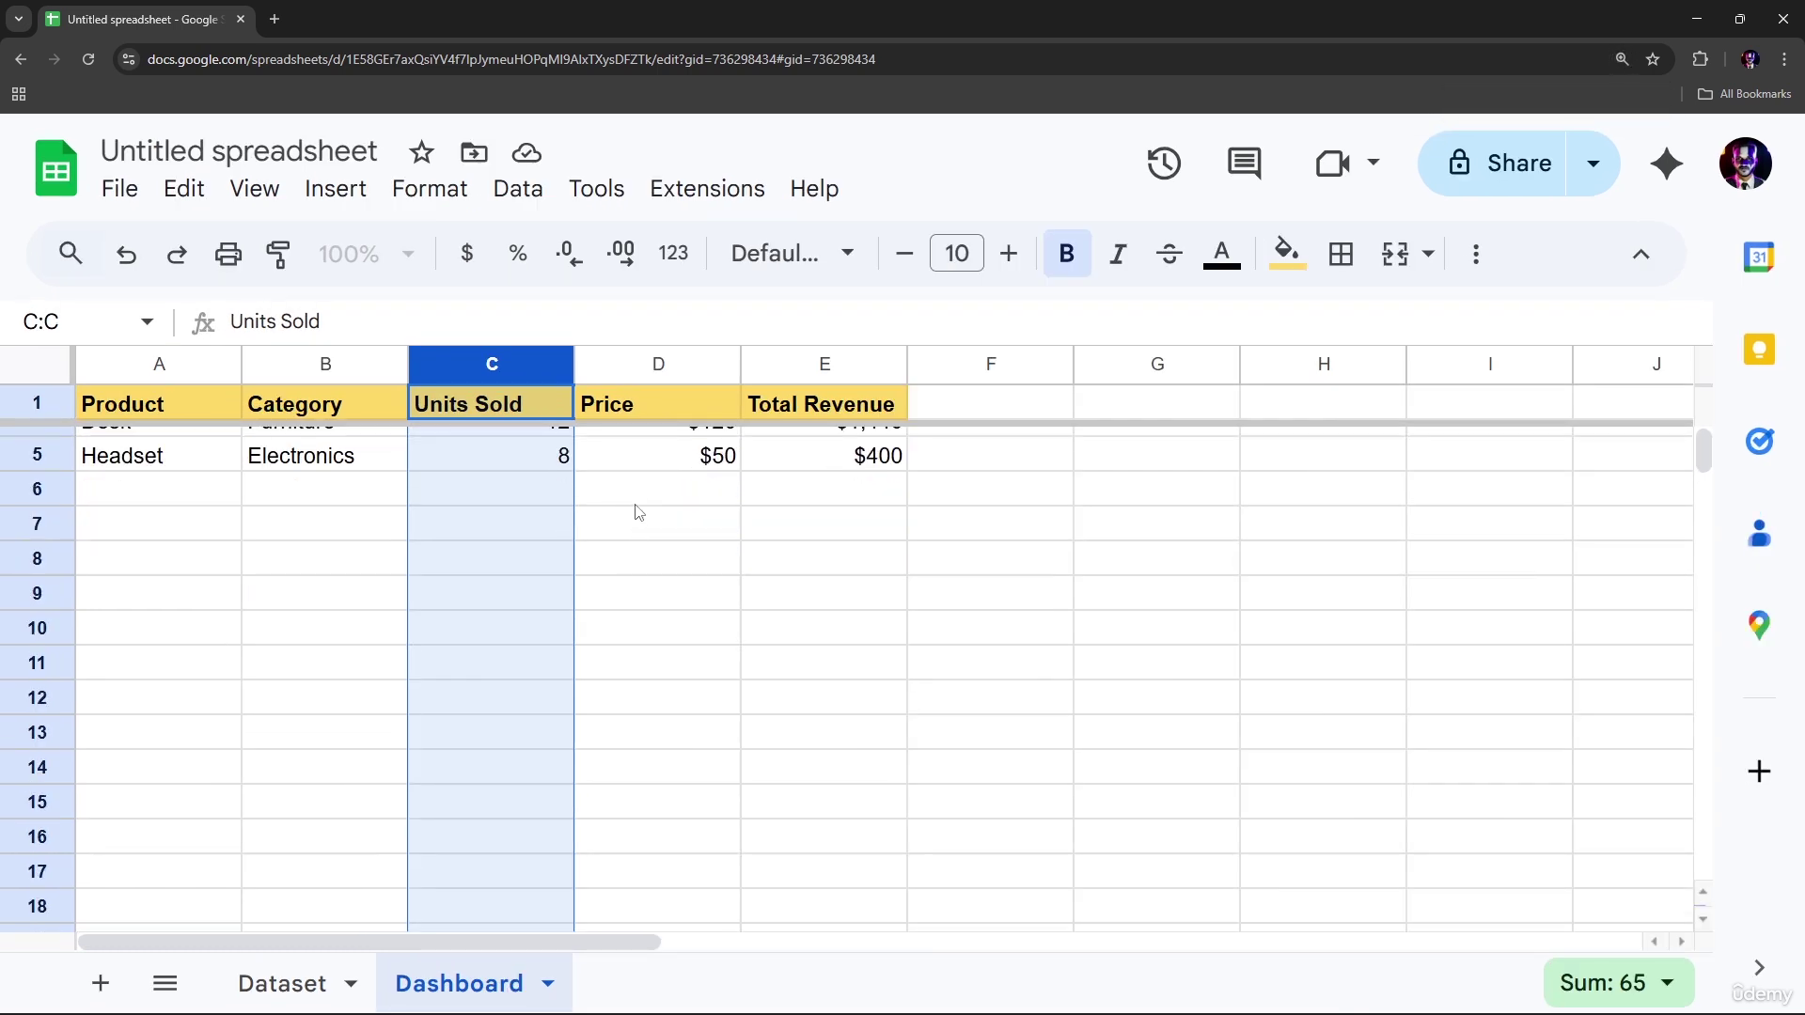
{"action": "scroll", "coordinate": [634, 512], "scroll_direction": "up", "scroll_amount": 1}
{"action": "left_click", "coordinate": [786, 489]}
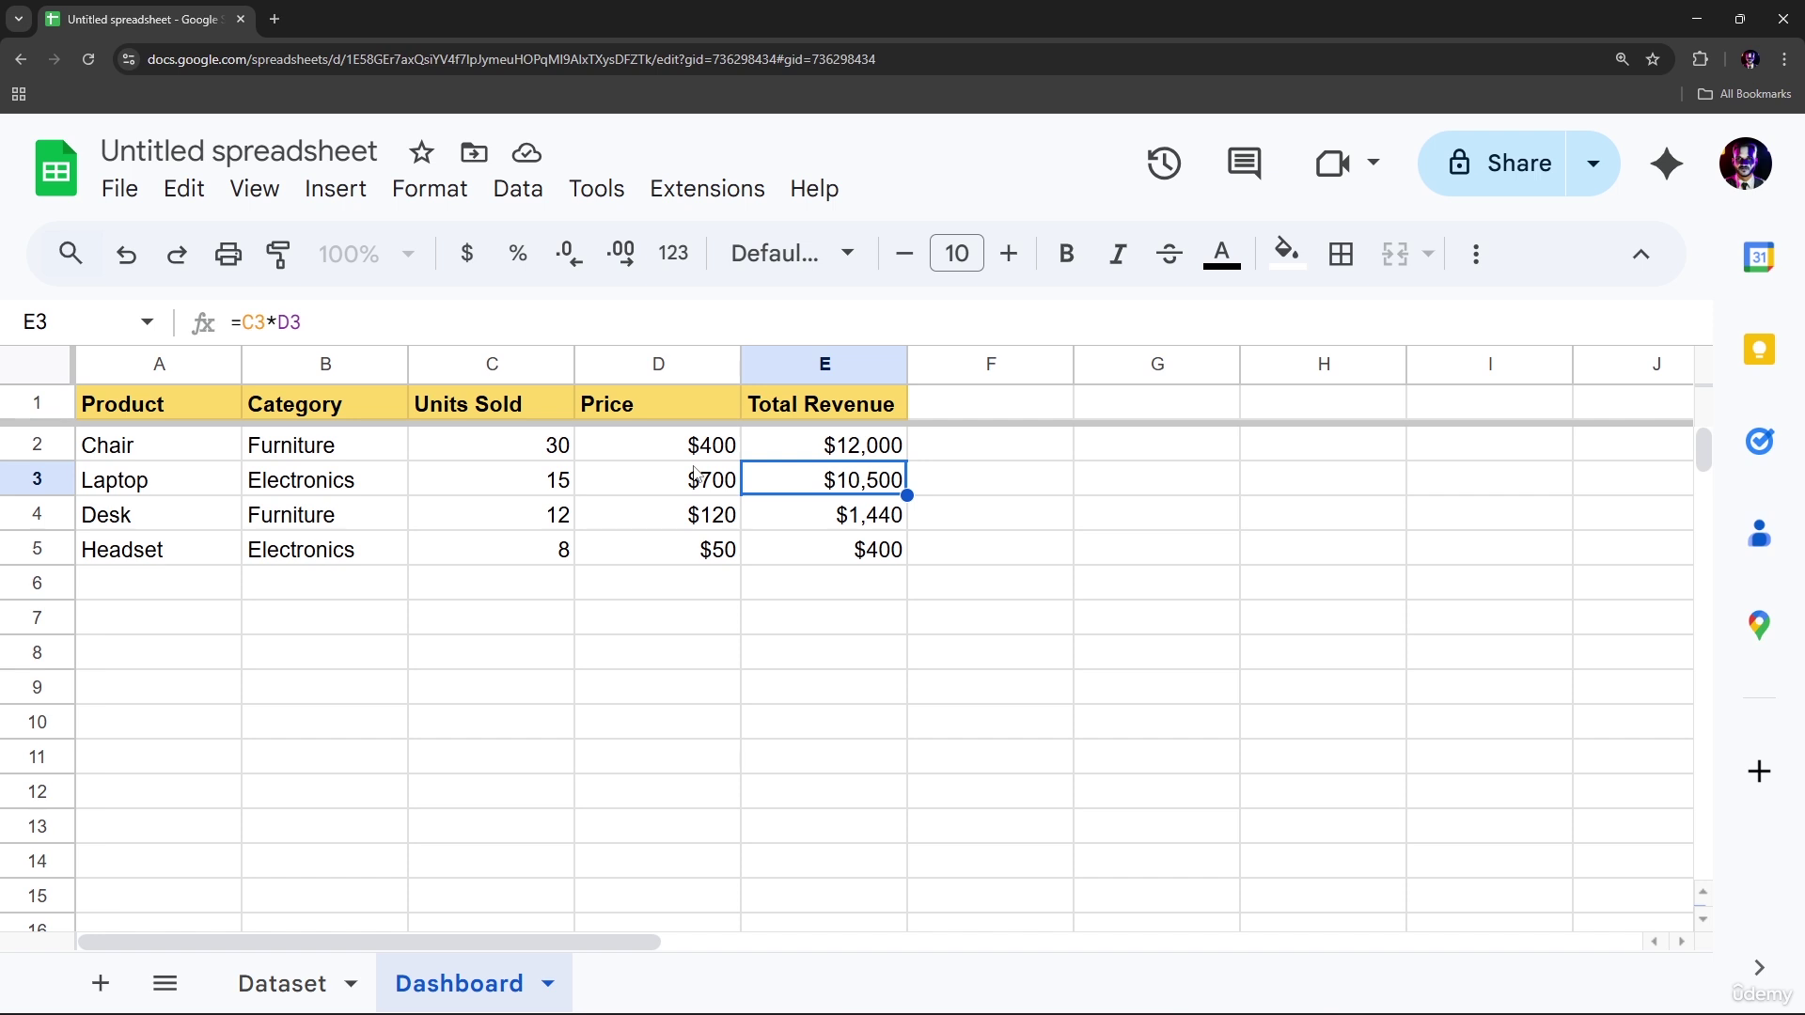
{"action": "left_click", "coordinate": [819, 405]}
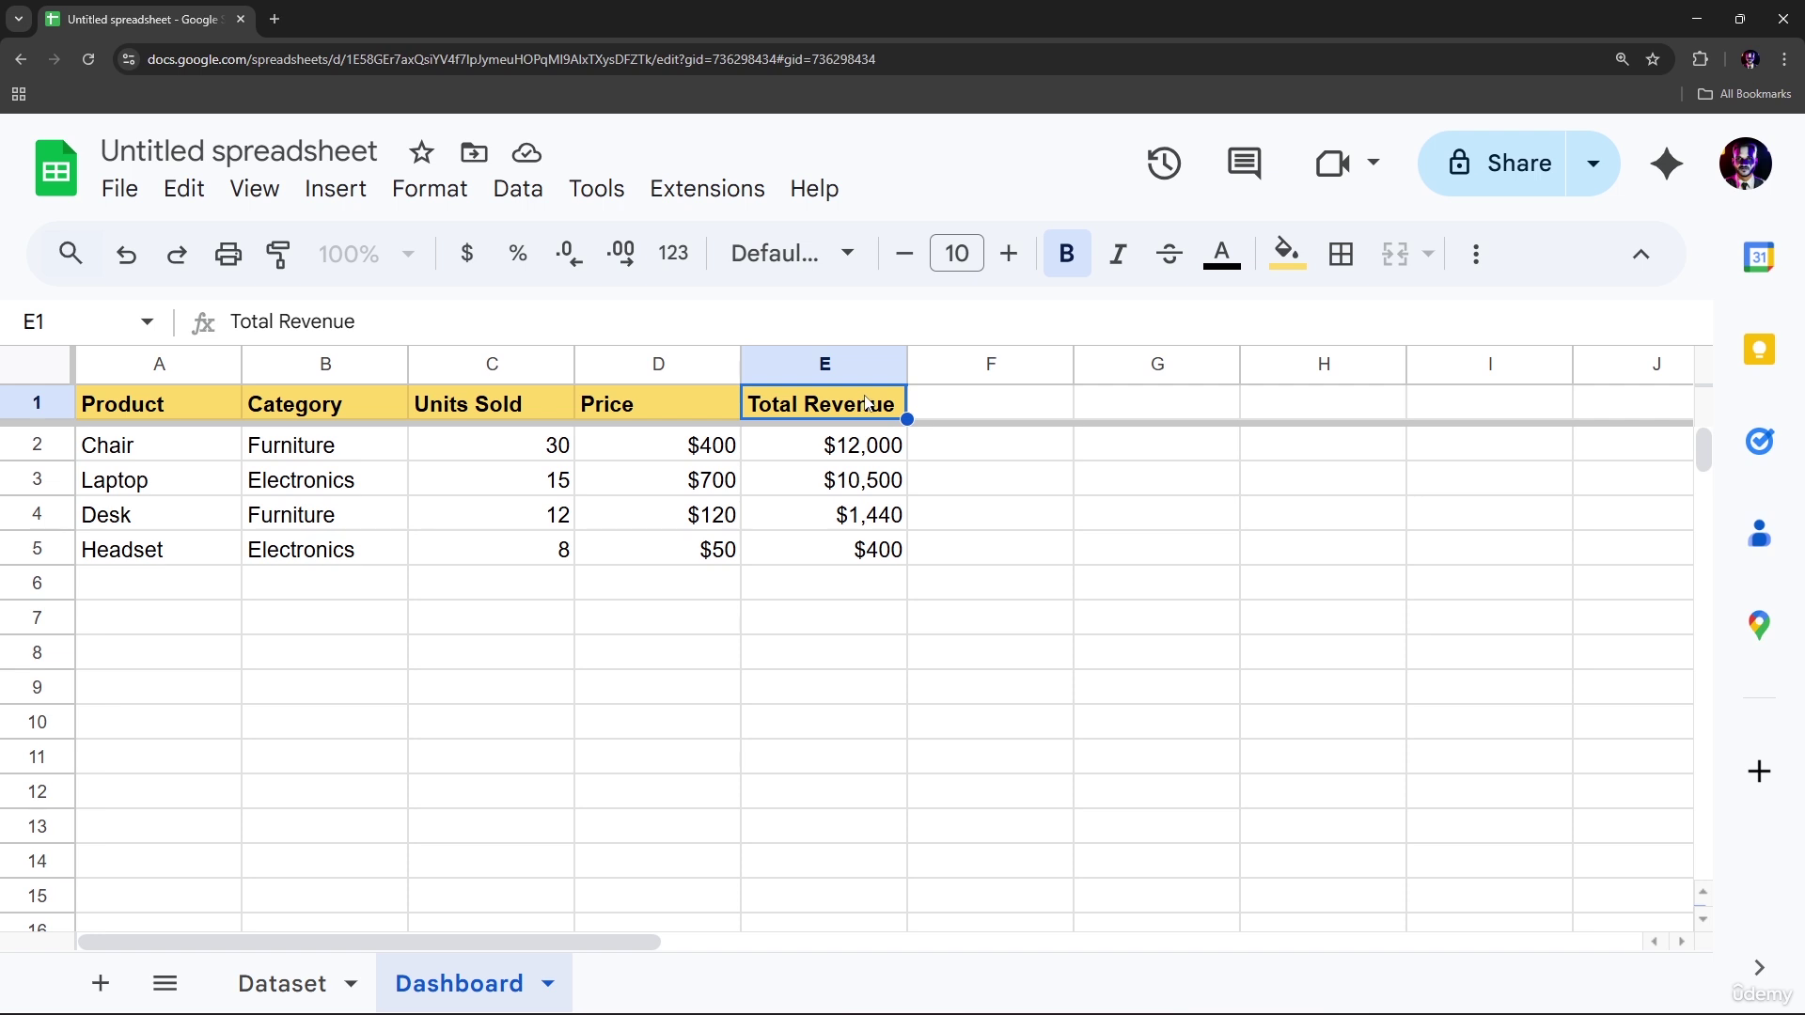
{"action": "left_click", "coordinate": [780, 484]}
{"action": "left_click", "coordinate": [365, 403]}
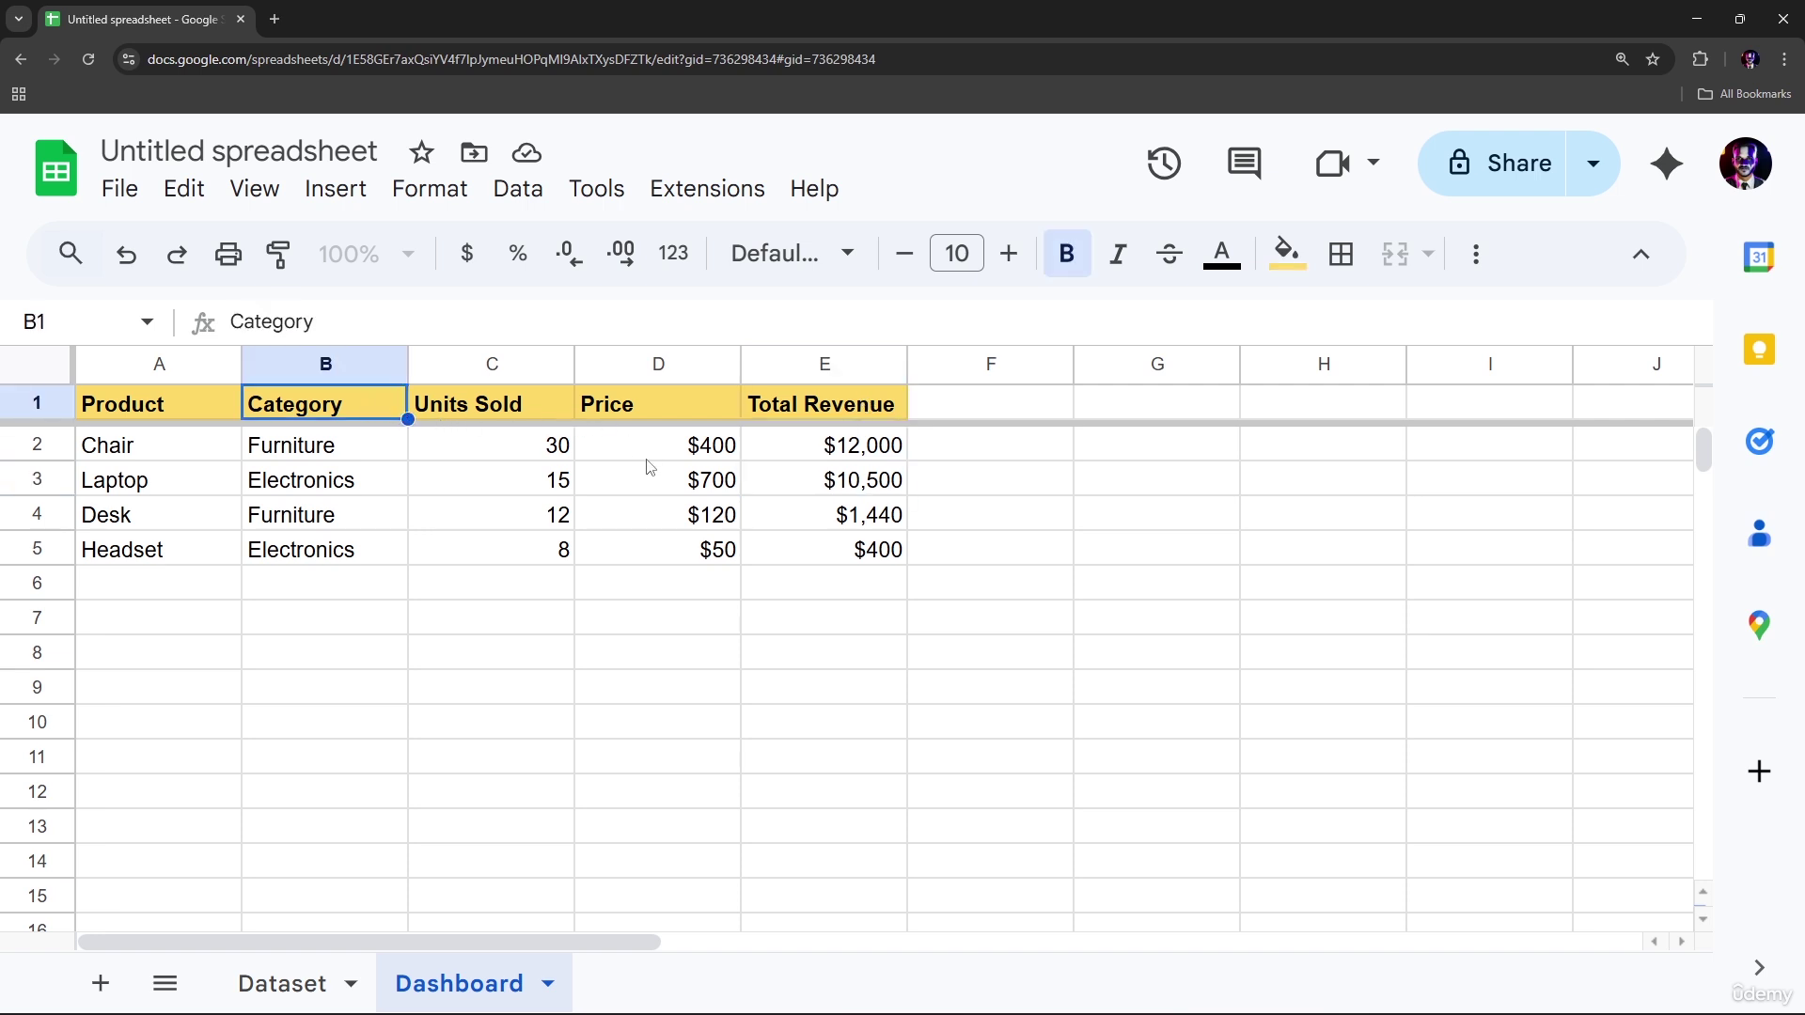
{"action": "scroll", "coordinate": [642, 458], "scroll_direction": "down", "scroll_amount": 1, "text": "ctrl"}
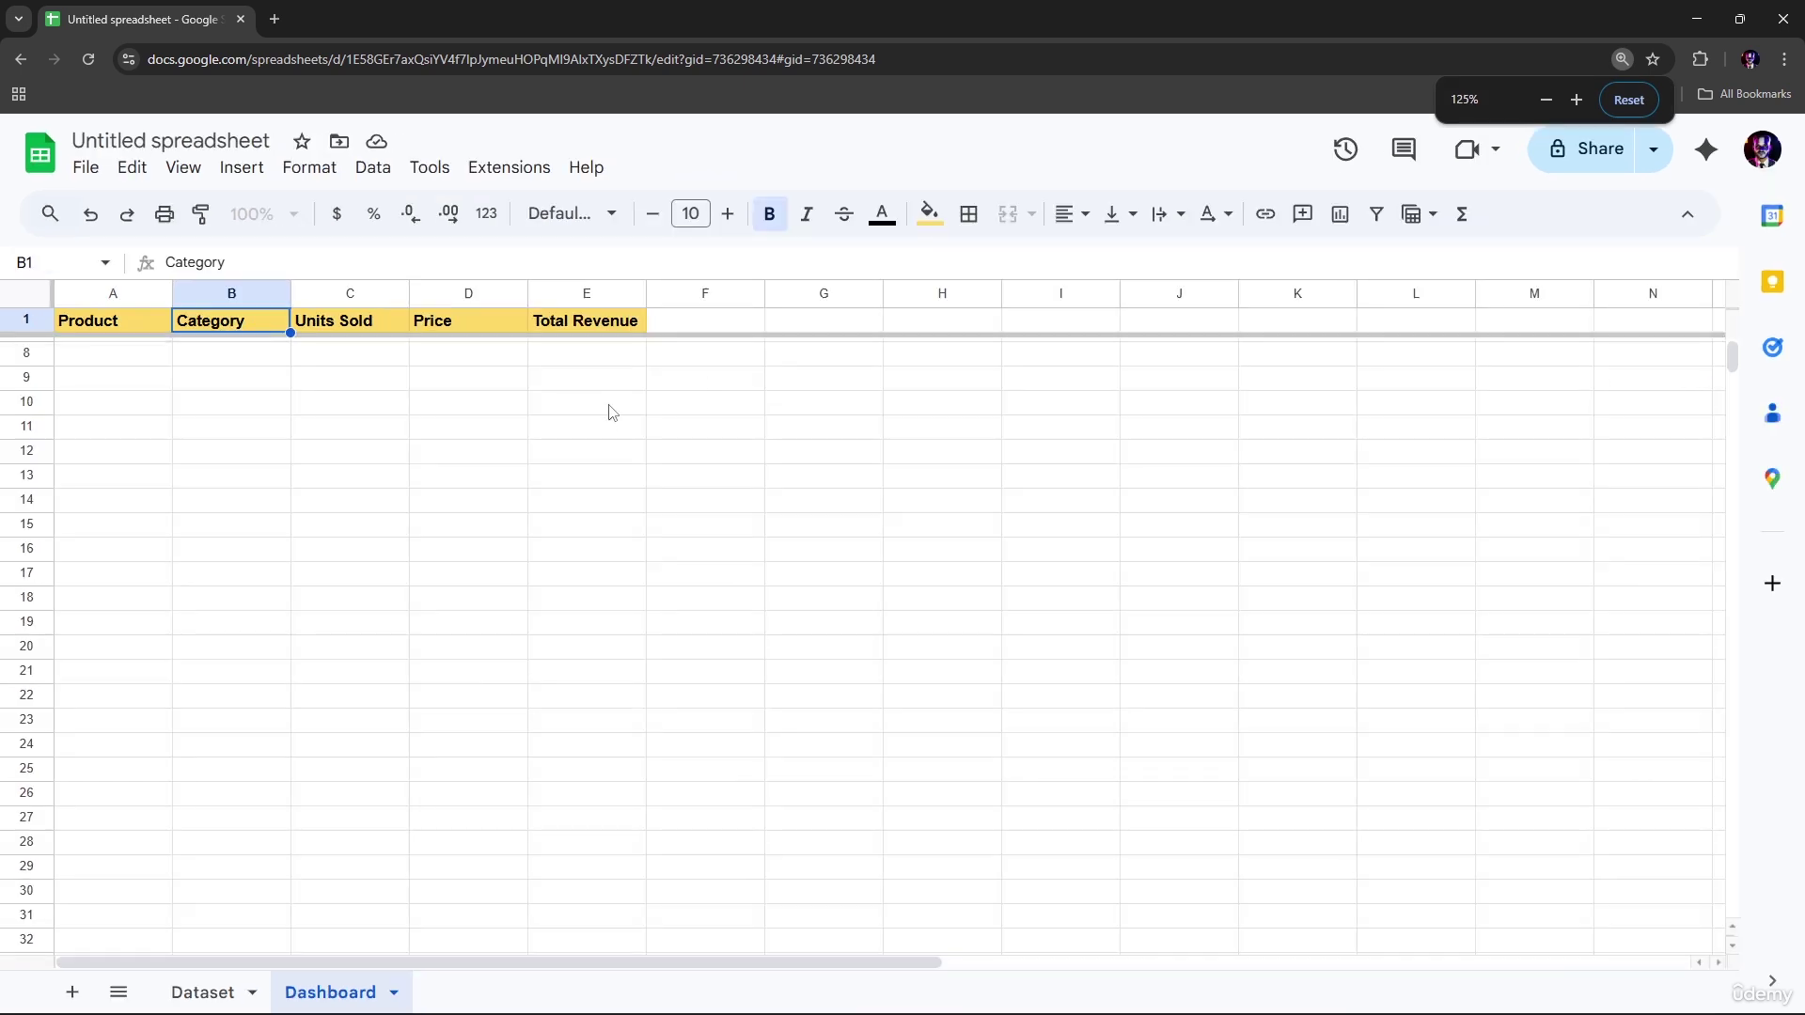
{"action": "scroll", "coordinate": [655, 338], "scroll_direction": "up", "scroll_amount": 1, "text": "ctrl"}
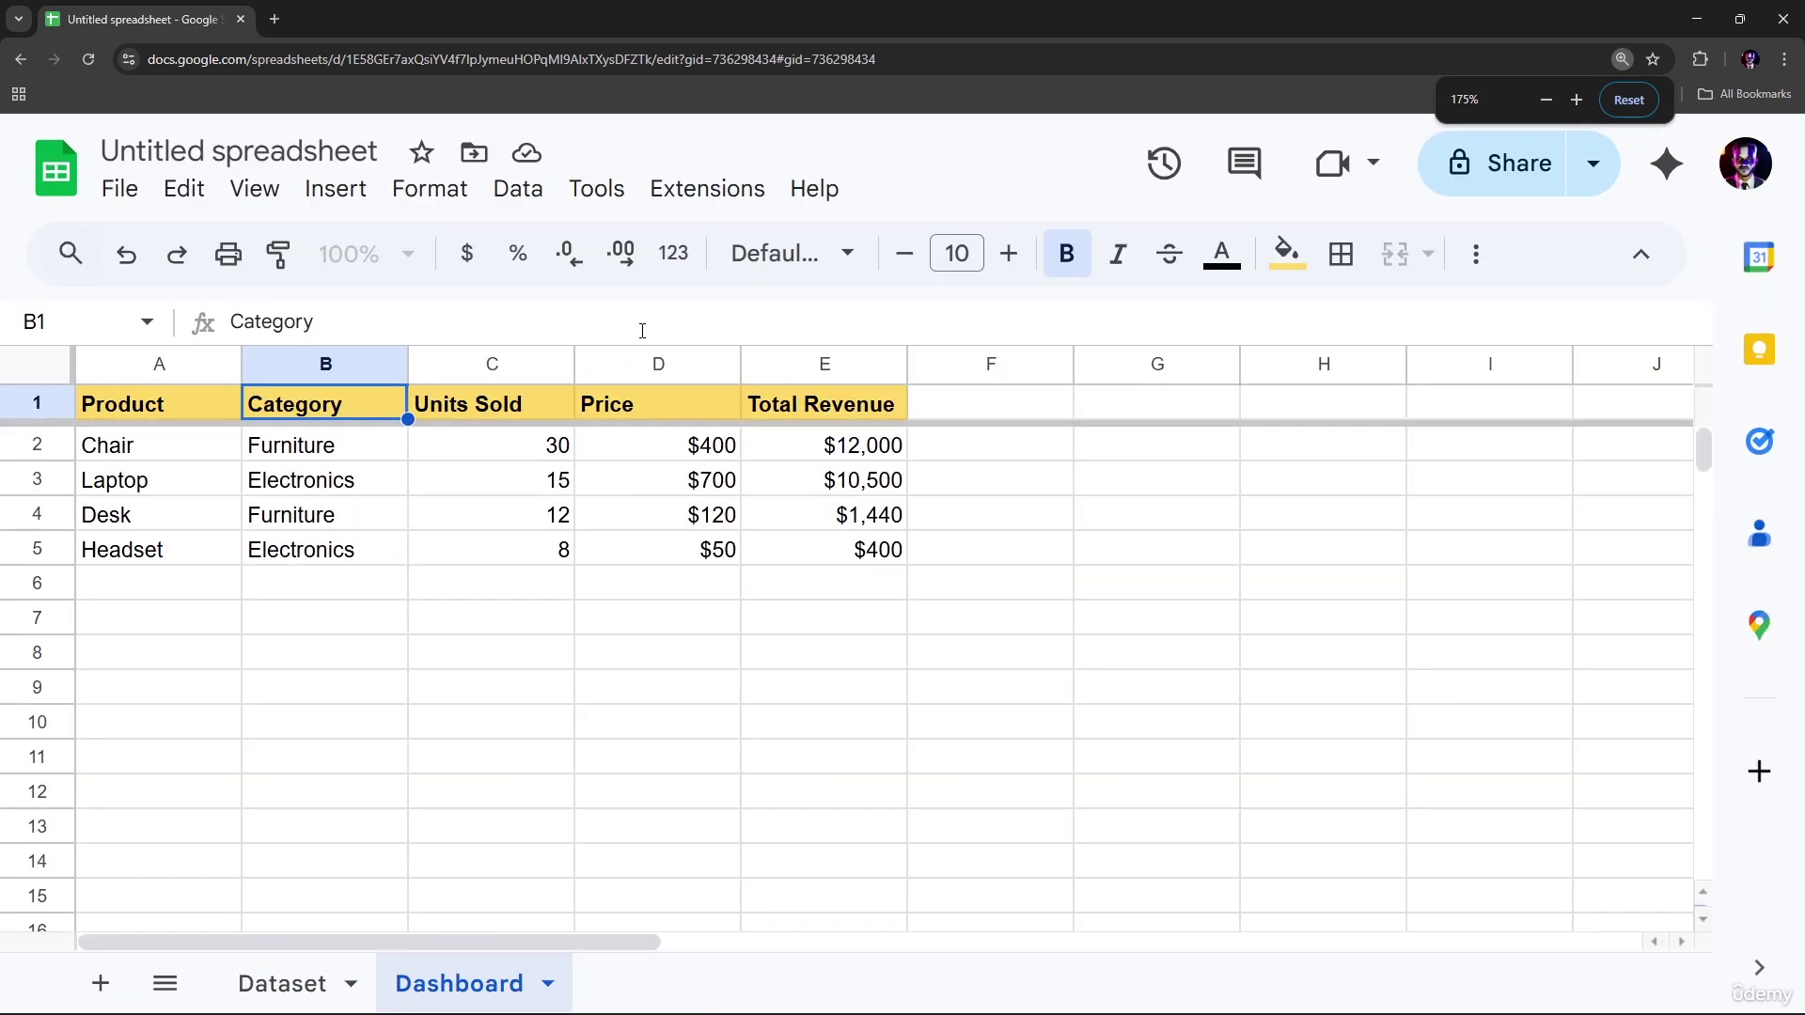
Look through the column commands for the Total Revenue and Category columns, including the filter and sort options
{"action": "left_click", "coordinate": [776, 365]}
{"action": "left_click", "coordinate": [879, 371]}
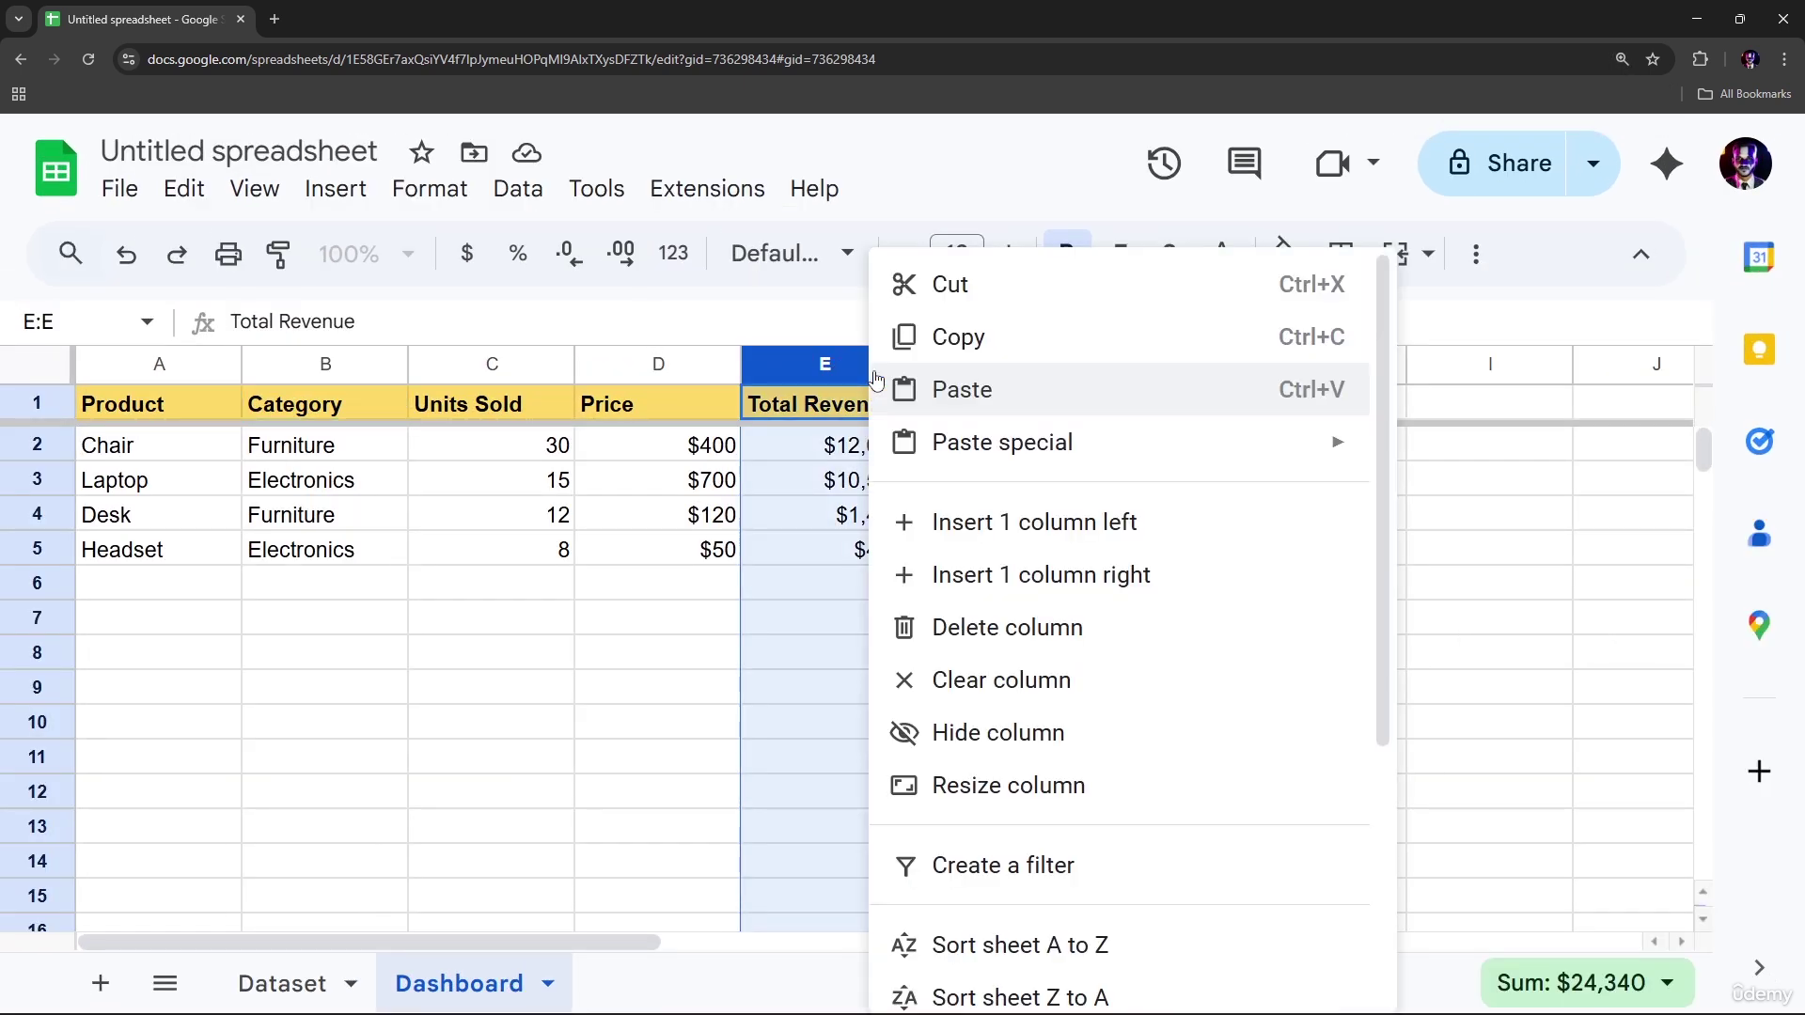
{"action": "scroll", "coordinate": [1100, 524], "scroll_direction": "down", "scroll_amount": 4}
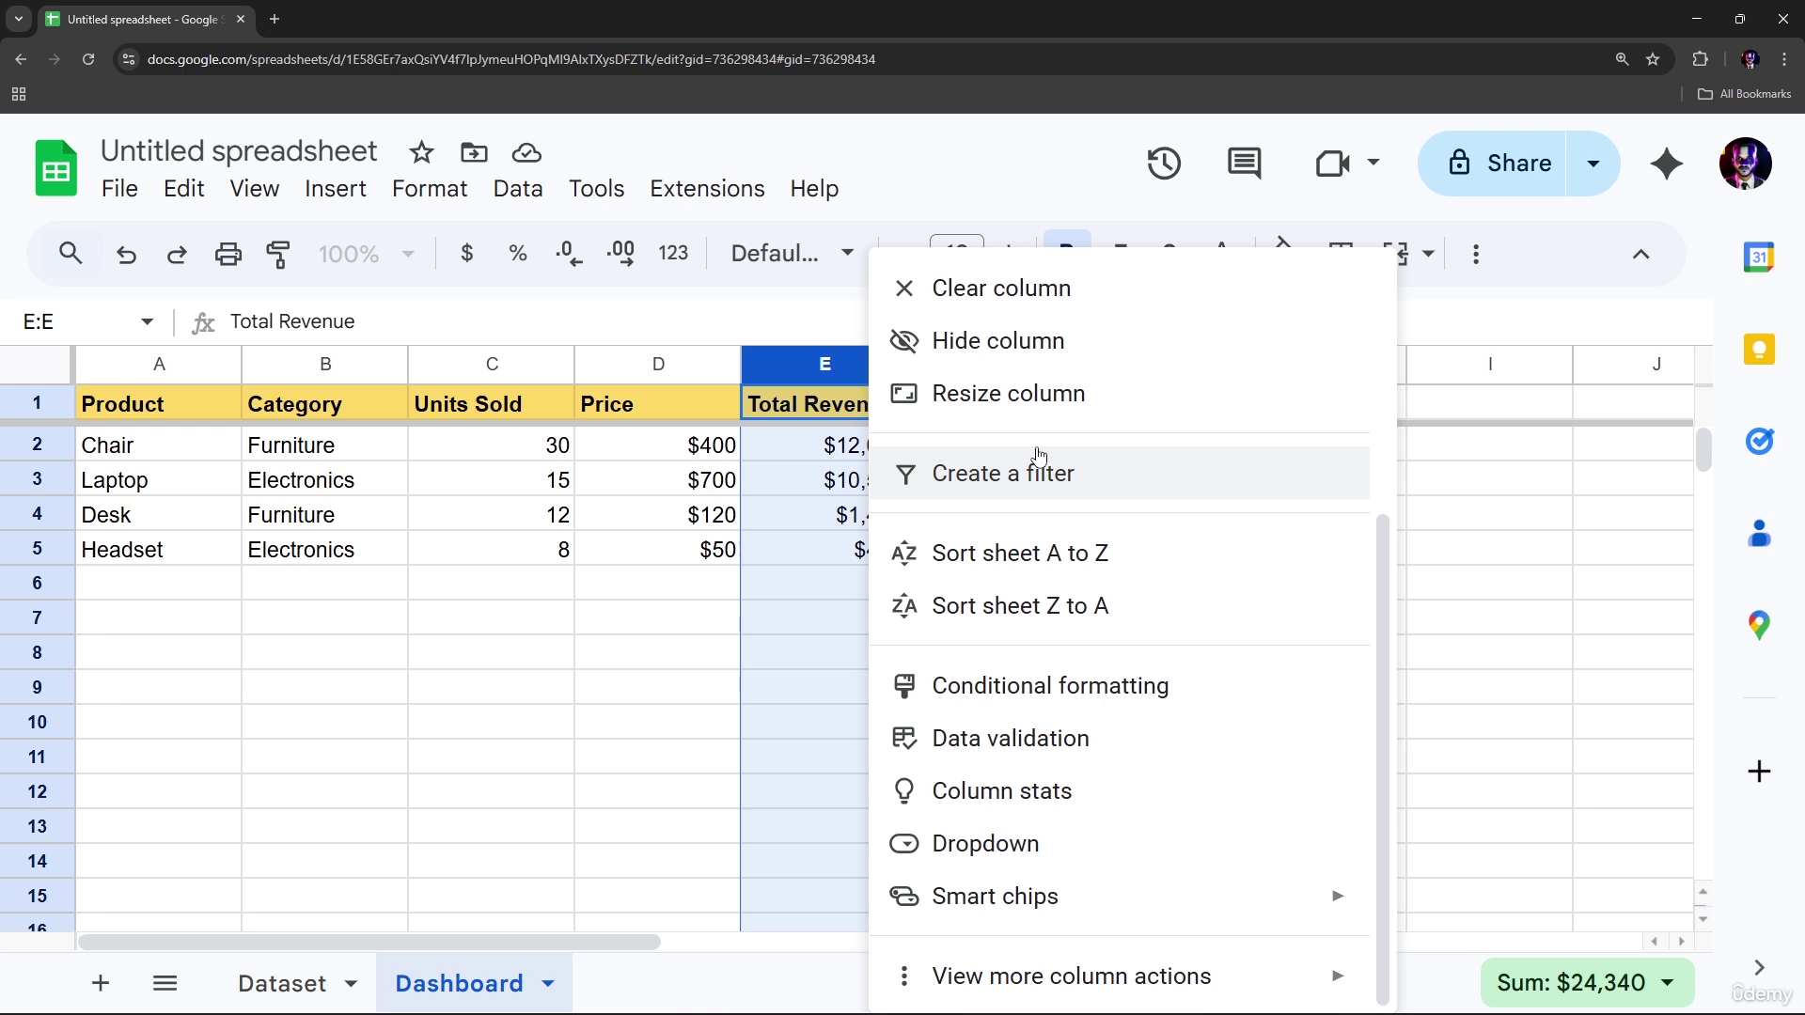
{"action": "left_click", "coordinate": [340, 375]}
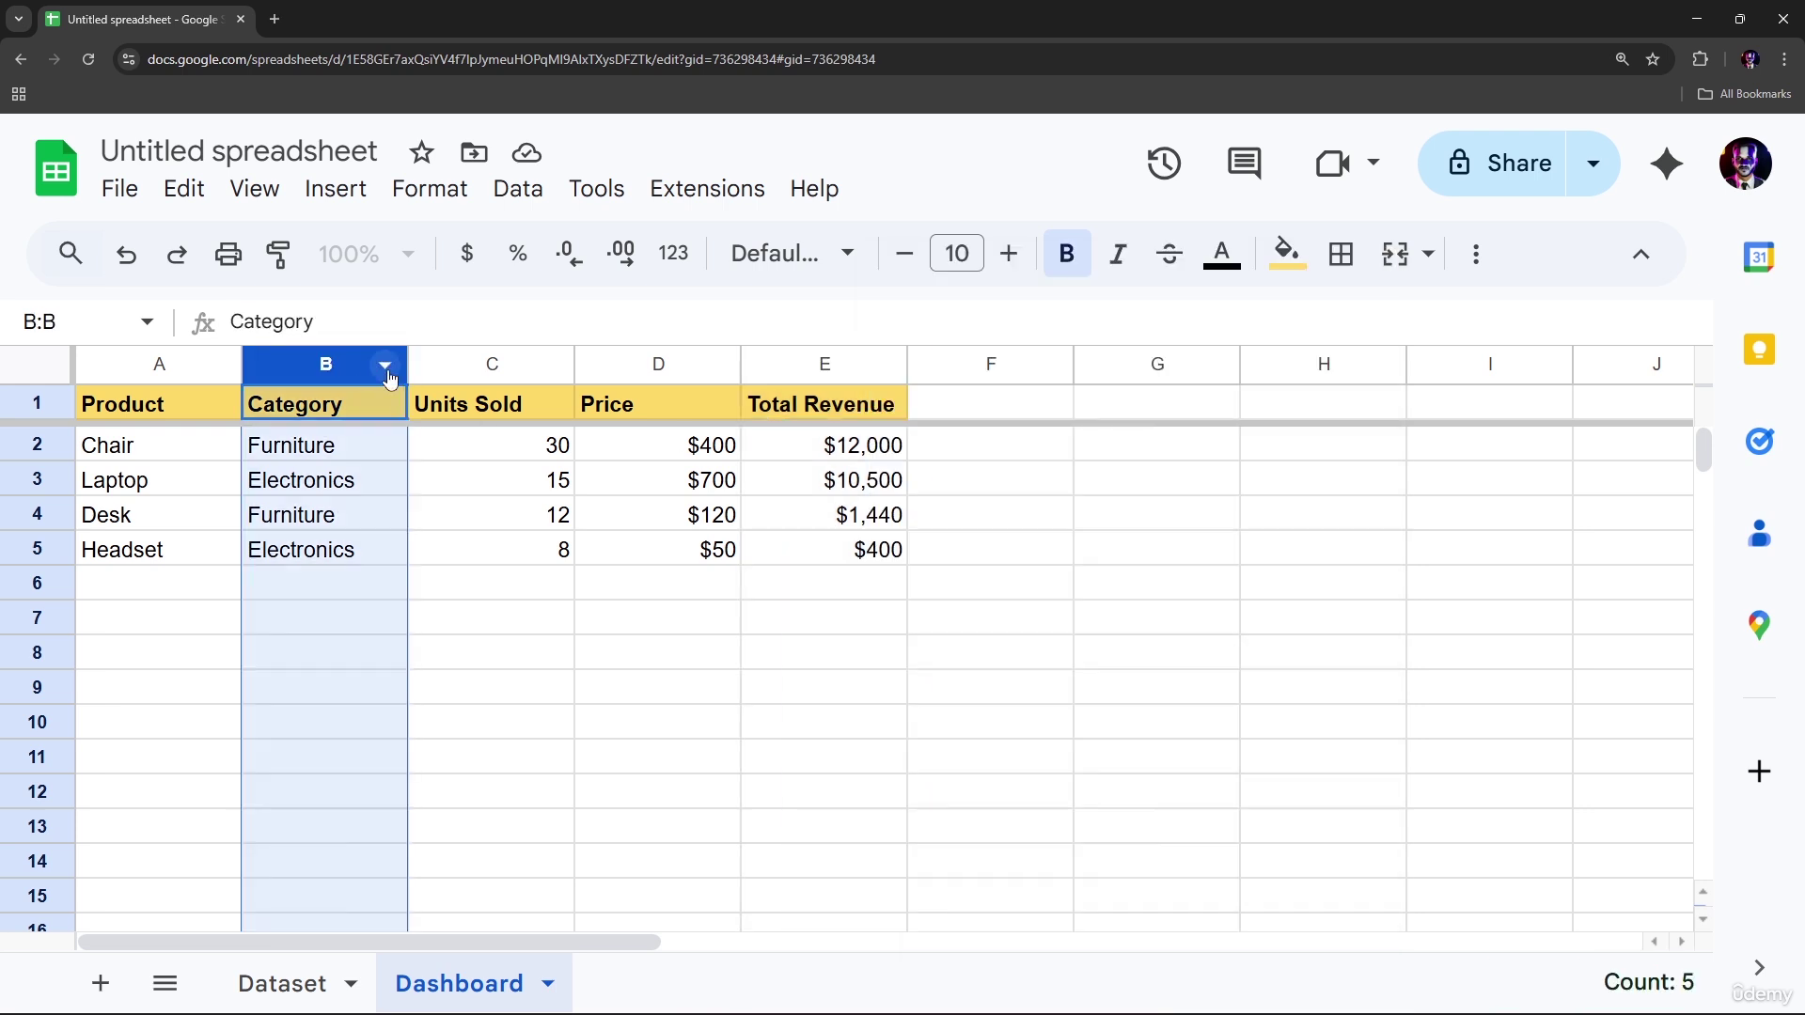
{"action": "right_click", "coordinate": [390, 376]}
{"action": "scroll", "coordinate": [504, 455], "scroll_direction": "down", "scroll_amount": 3}
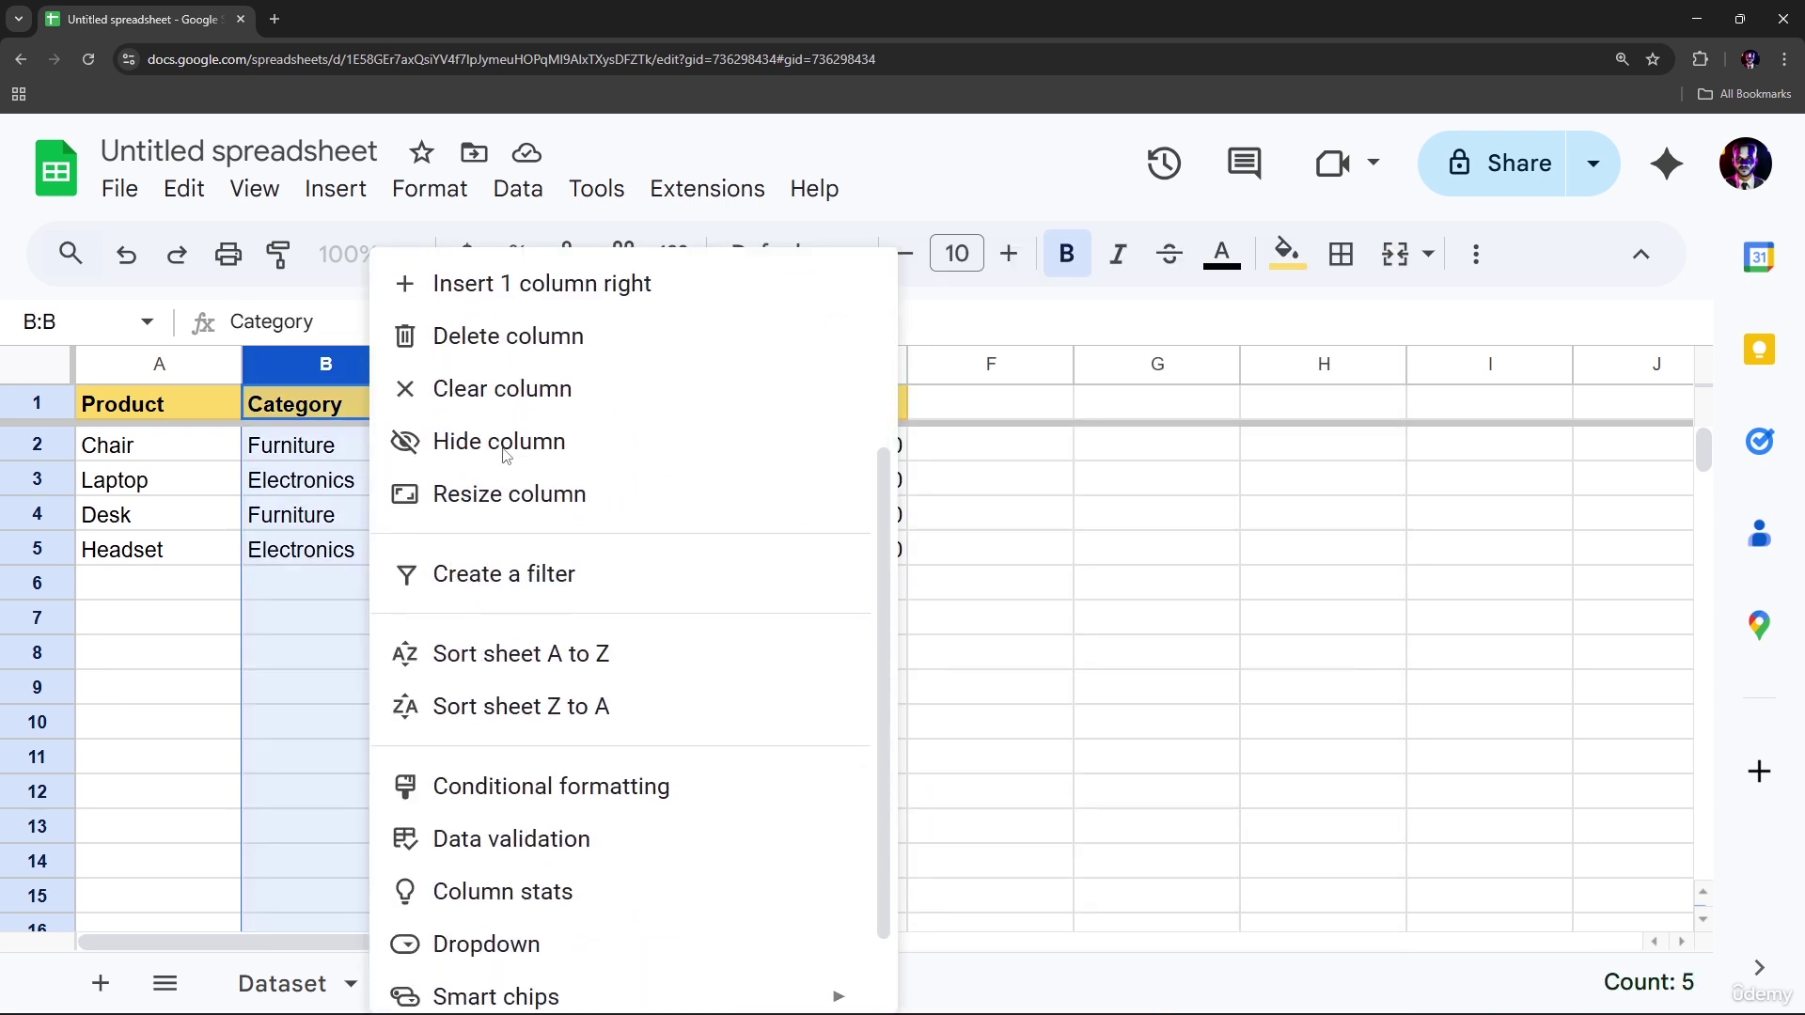
{"action": "scroll", "coordinate": [505, 457], "scroll_direction": "down", "scroll_amount": 1}
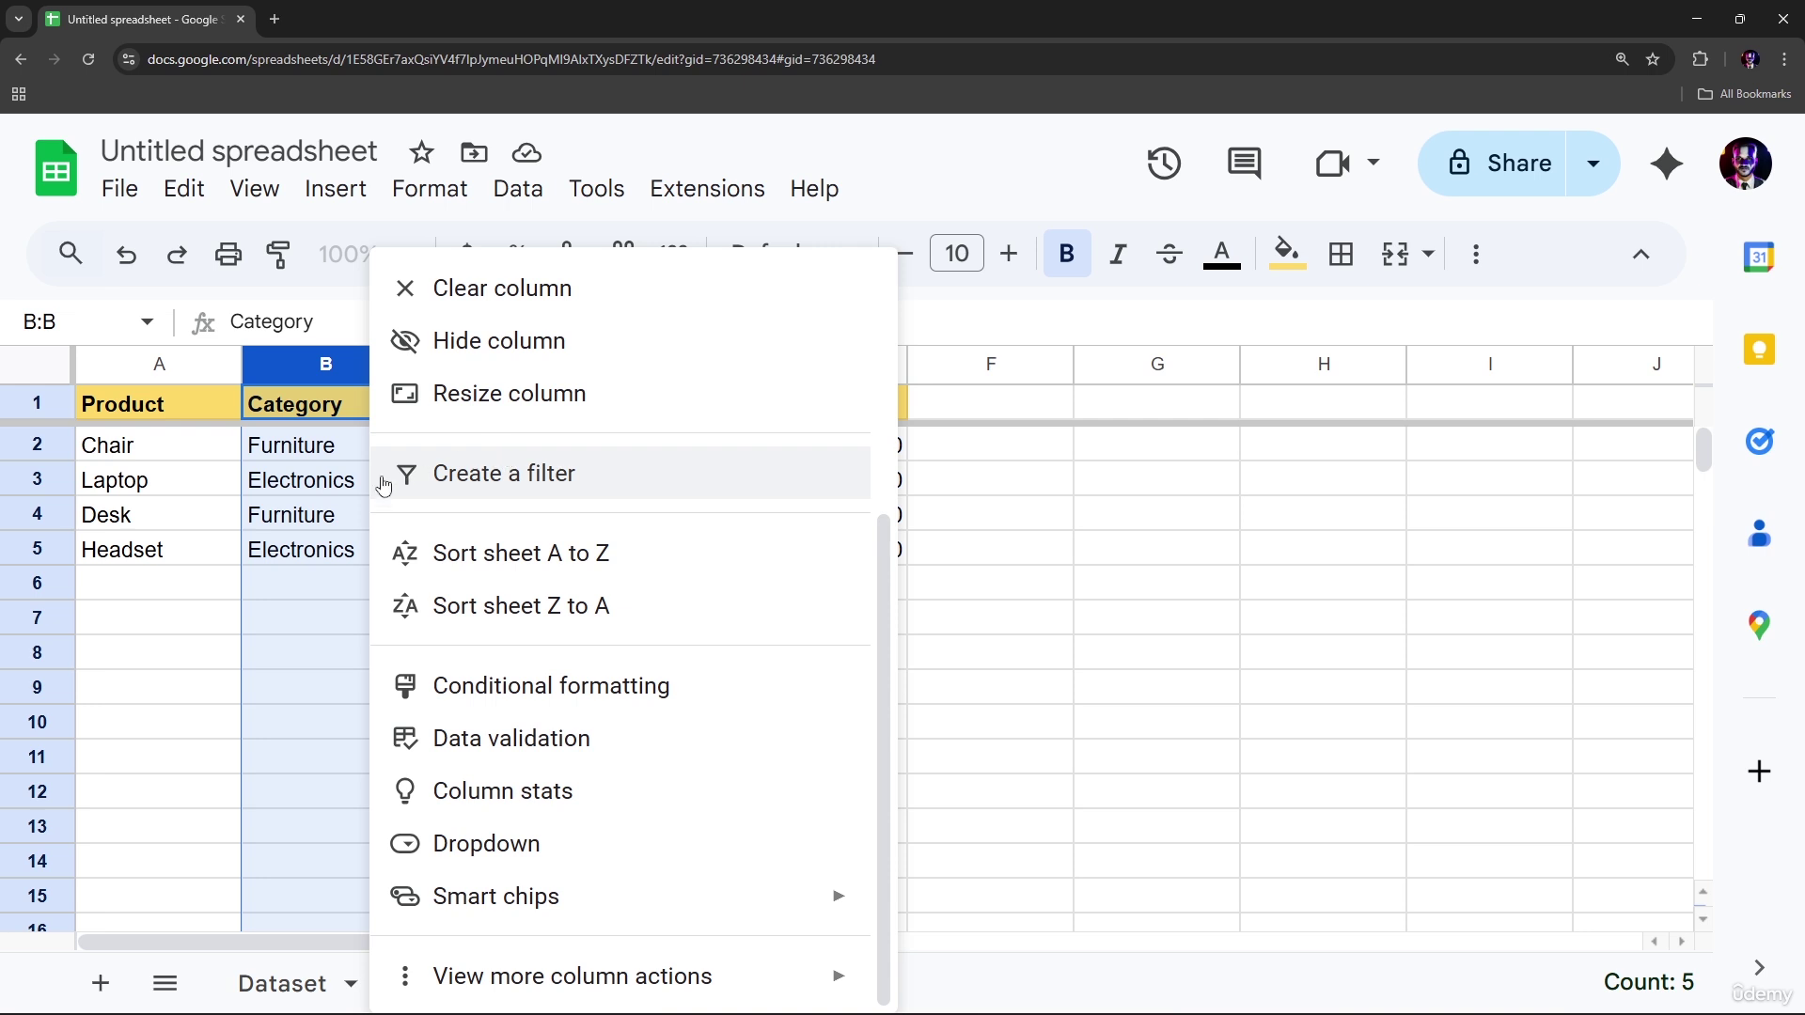
{"action": "left_click", "coordinate": [346, 522]}
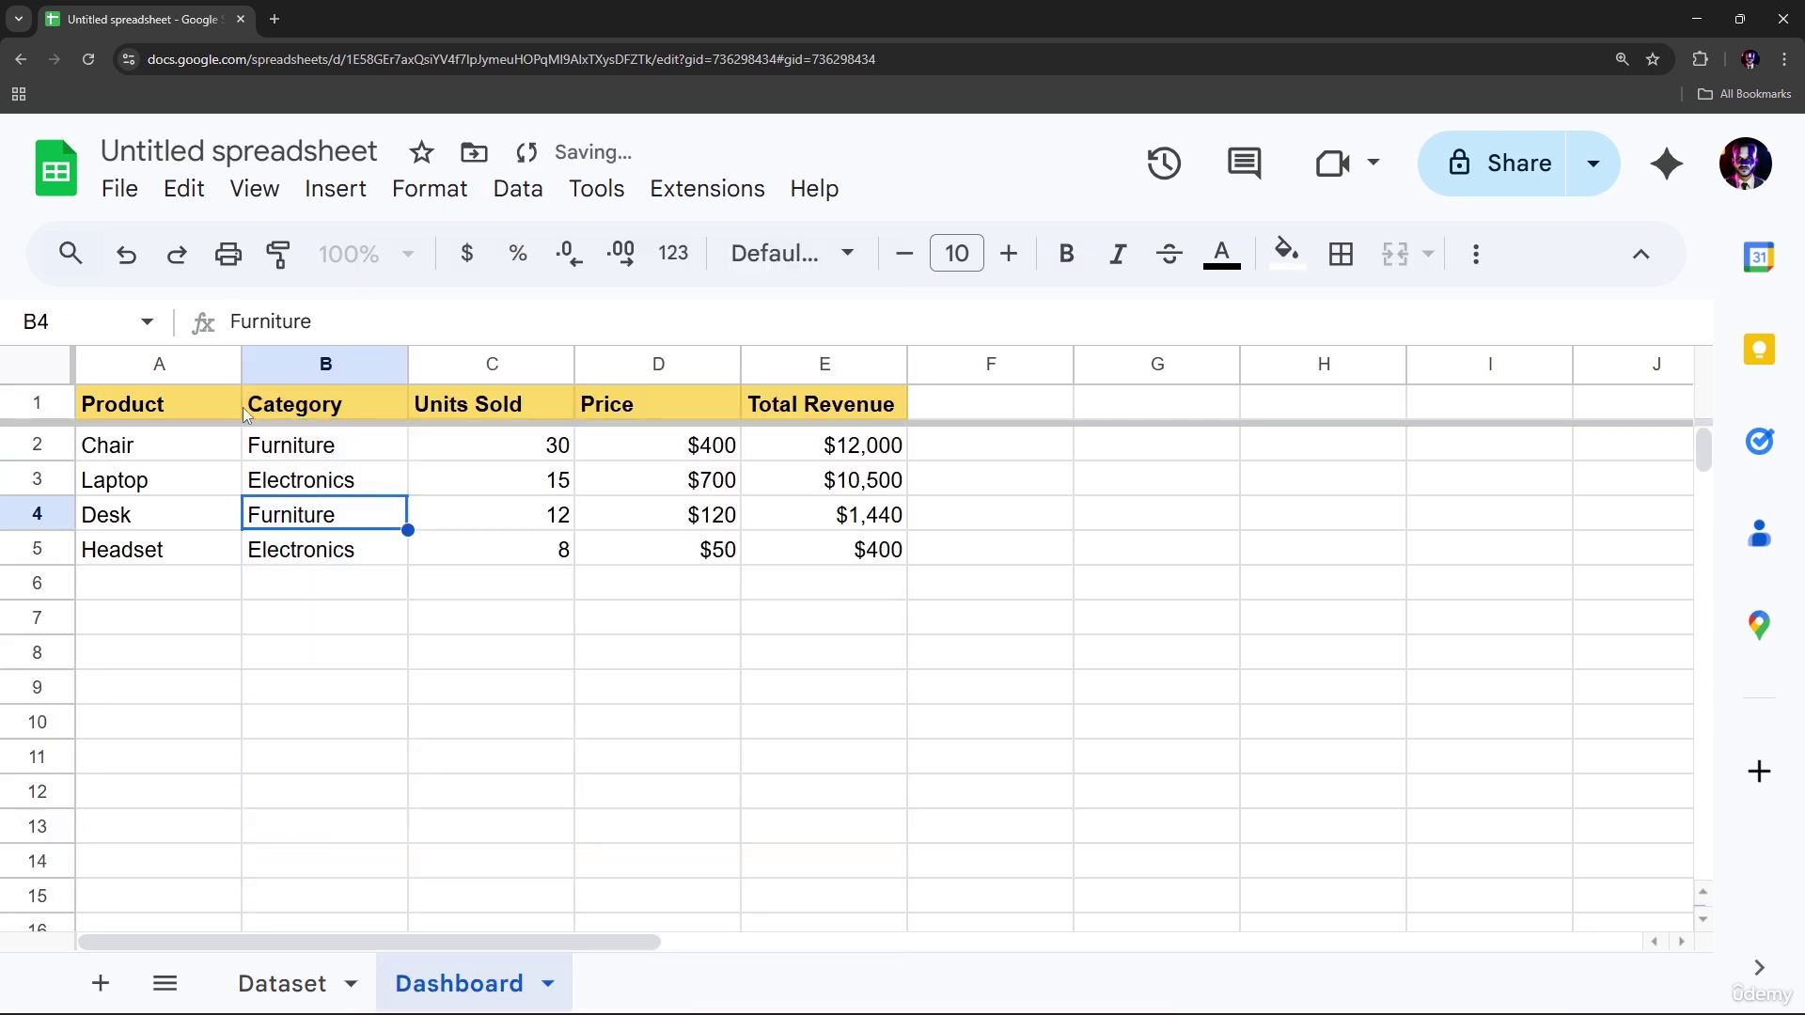
Create a filter on the product table, covering the Product to Total Revenue columns
{"action": "left_click", "coordinate": [330, 407]}
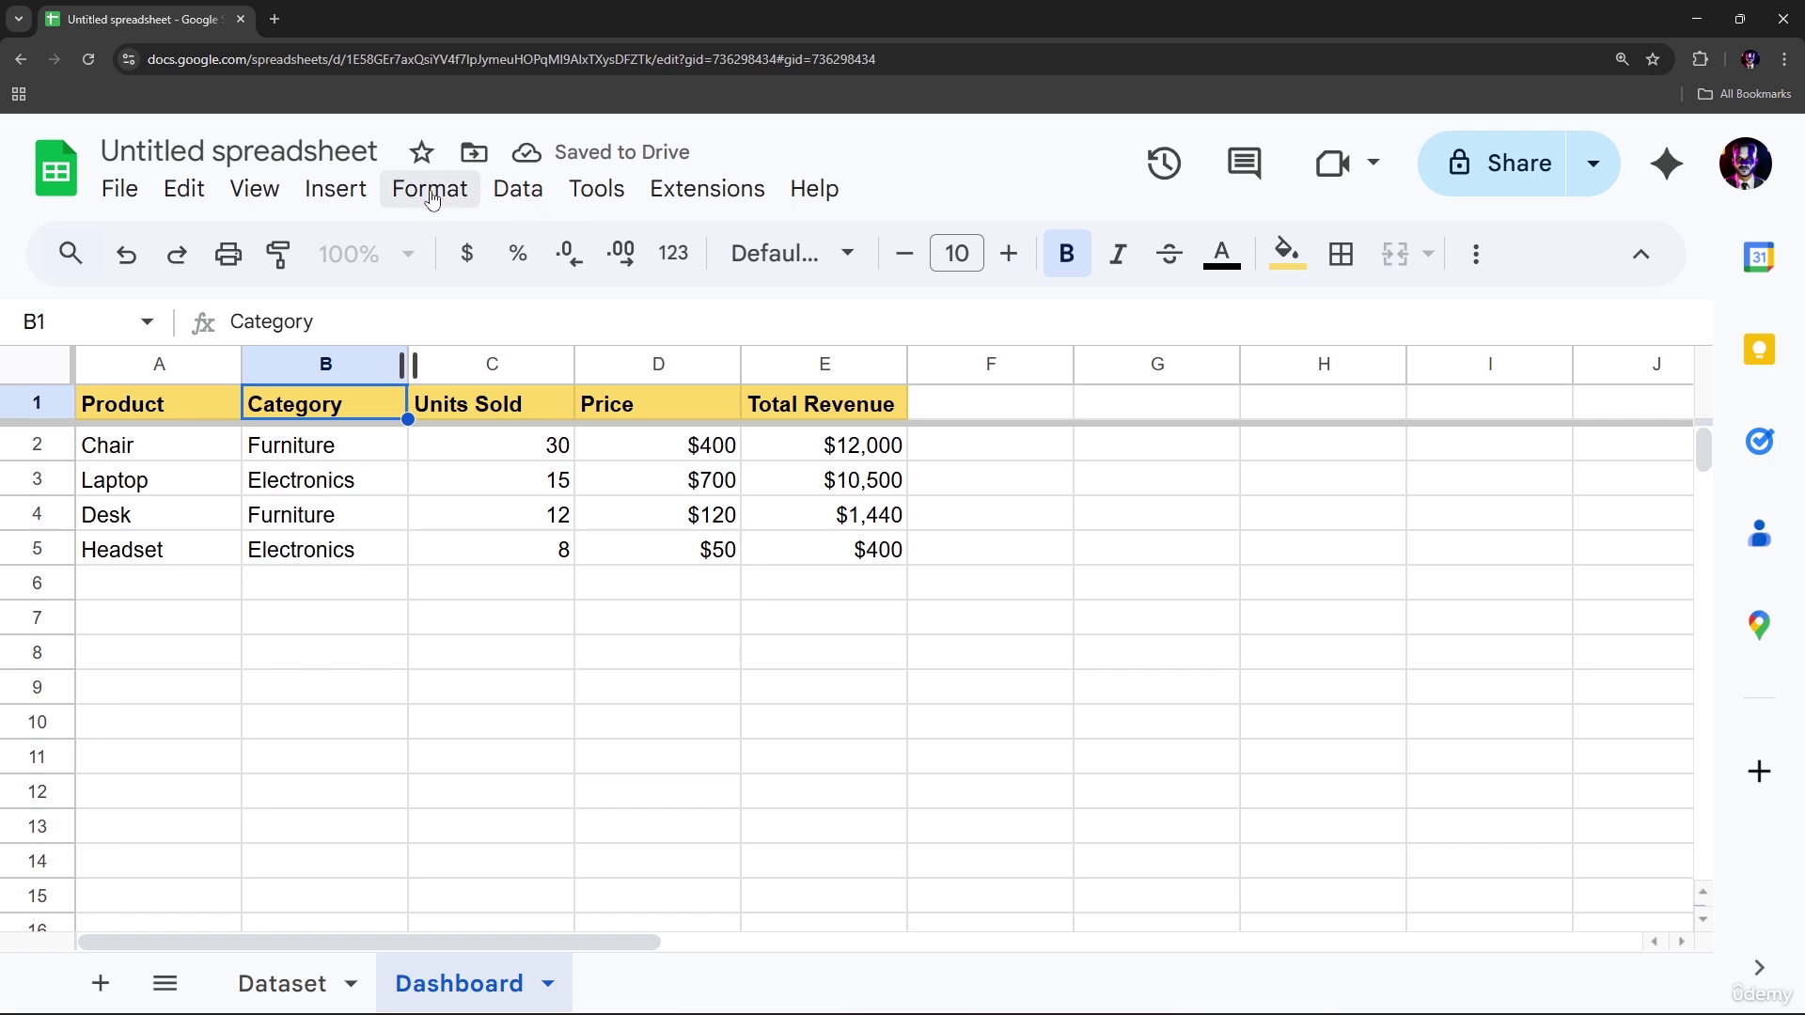
{"action": "left_click", "coordinate": [518, 189]}
{"action": "mouse_move", "coordinate": [458, 196]}
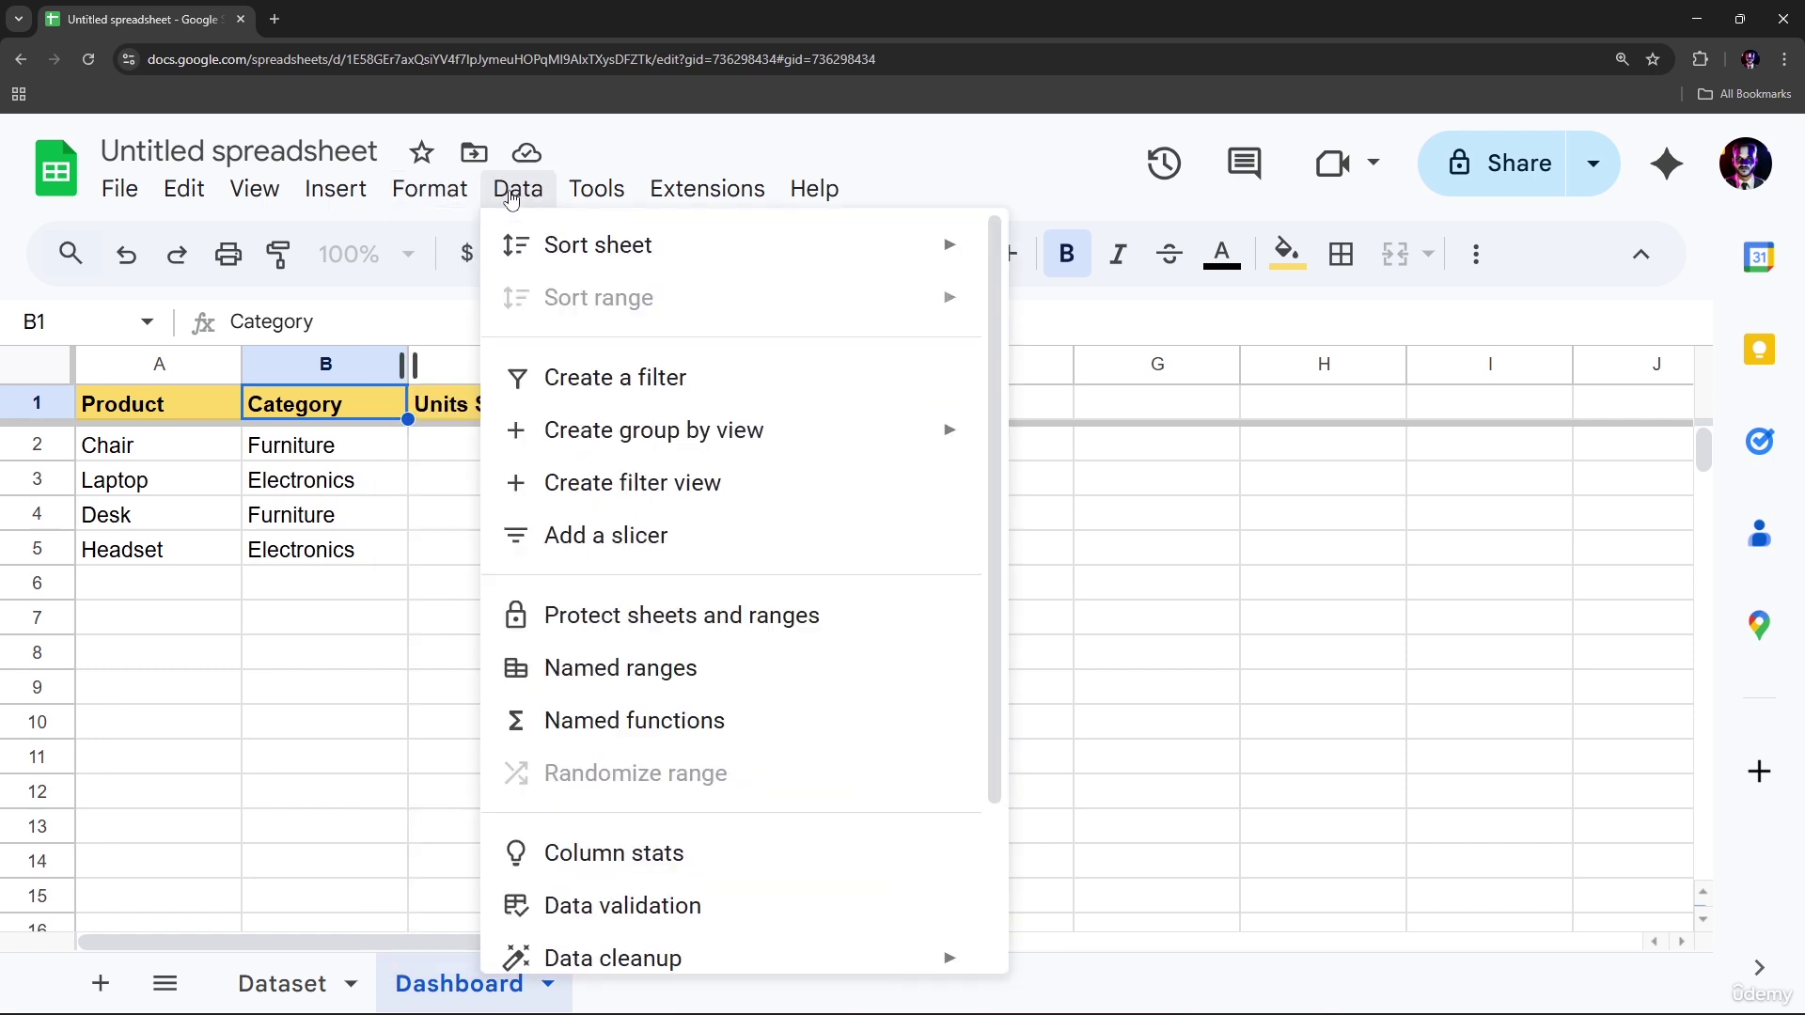
{"action": "left_click", "coordinate": [591, 383]}
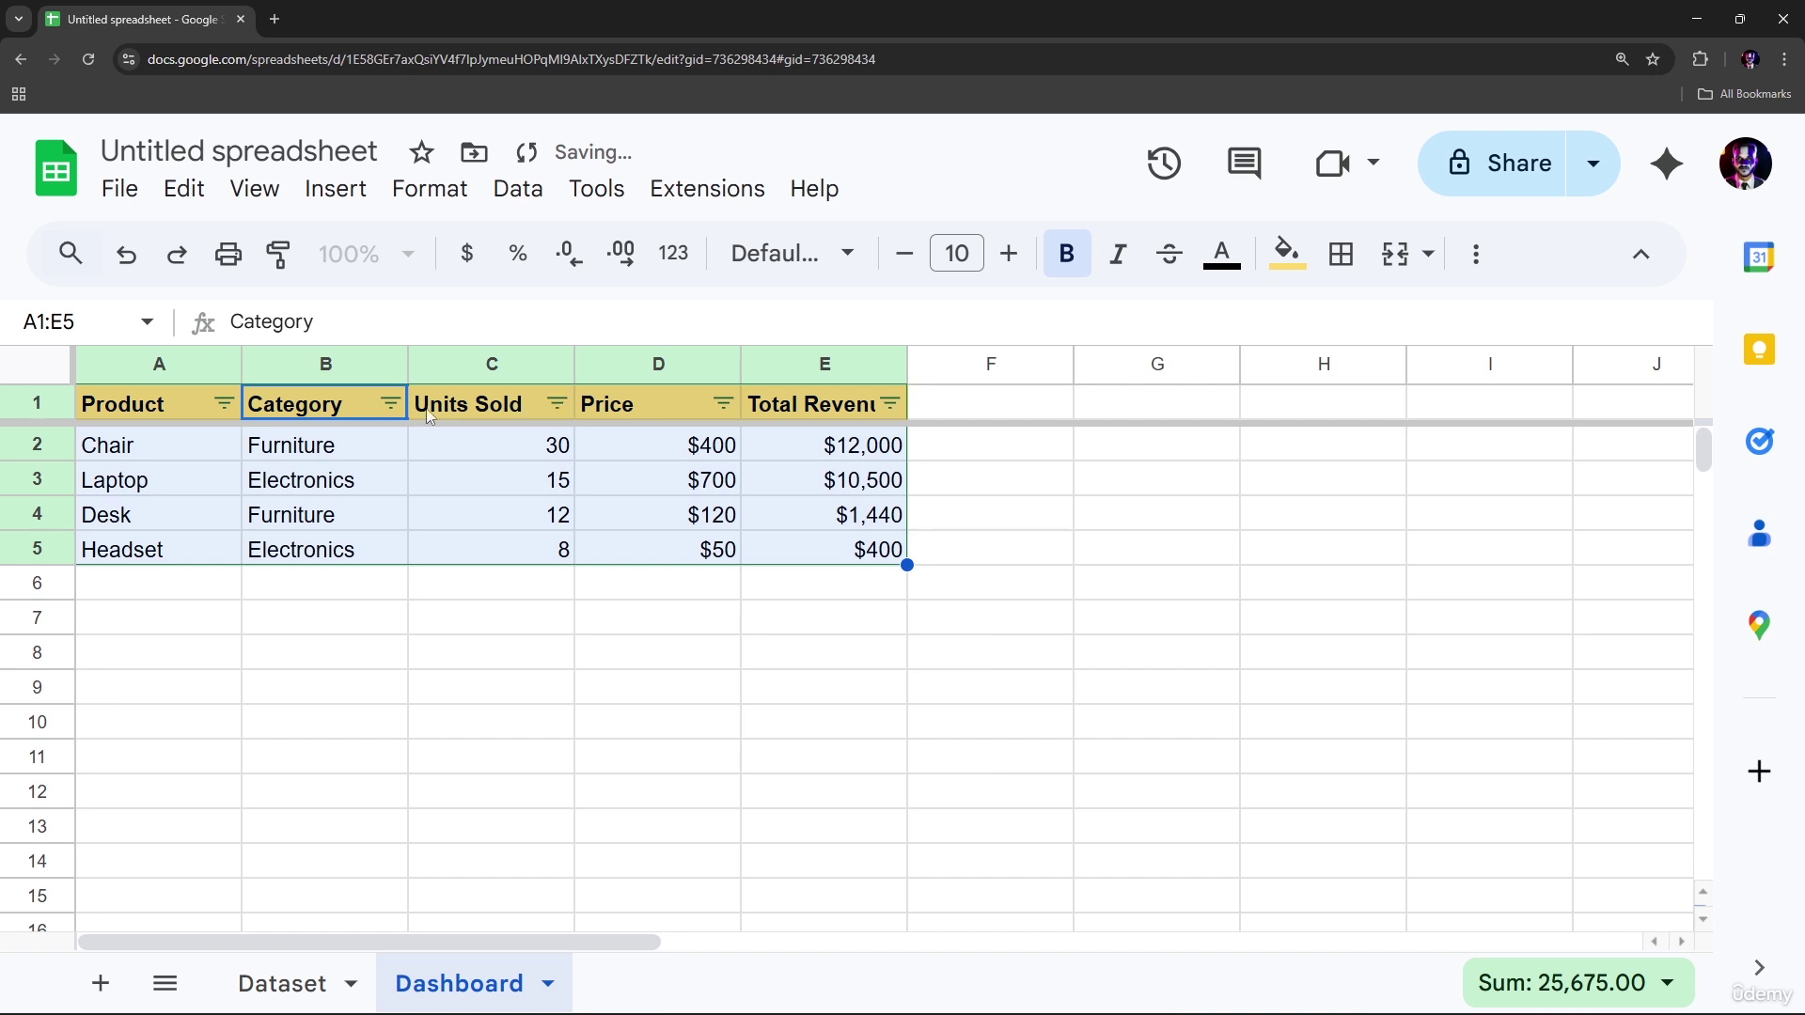
View the Category column's sorting options and its filters by color, condition and values
{"action": "left_click", "coordinate": [390, 403]}
{"action": "mouse_move", "coordinate": [567, 677]}
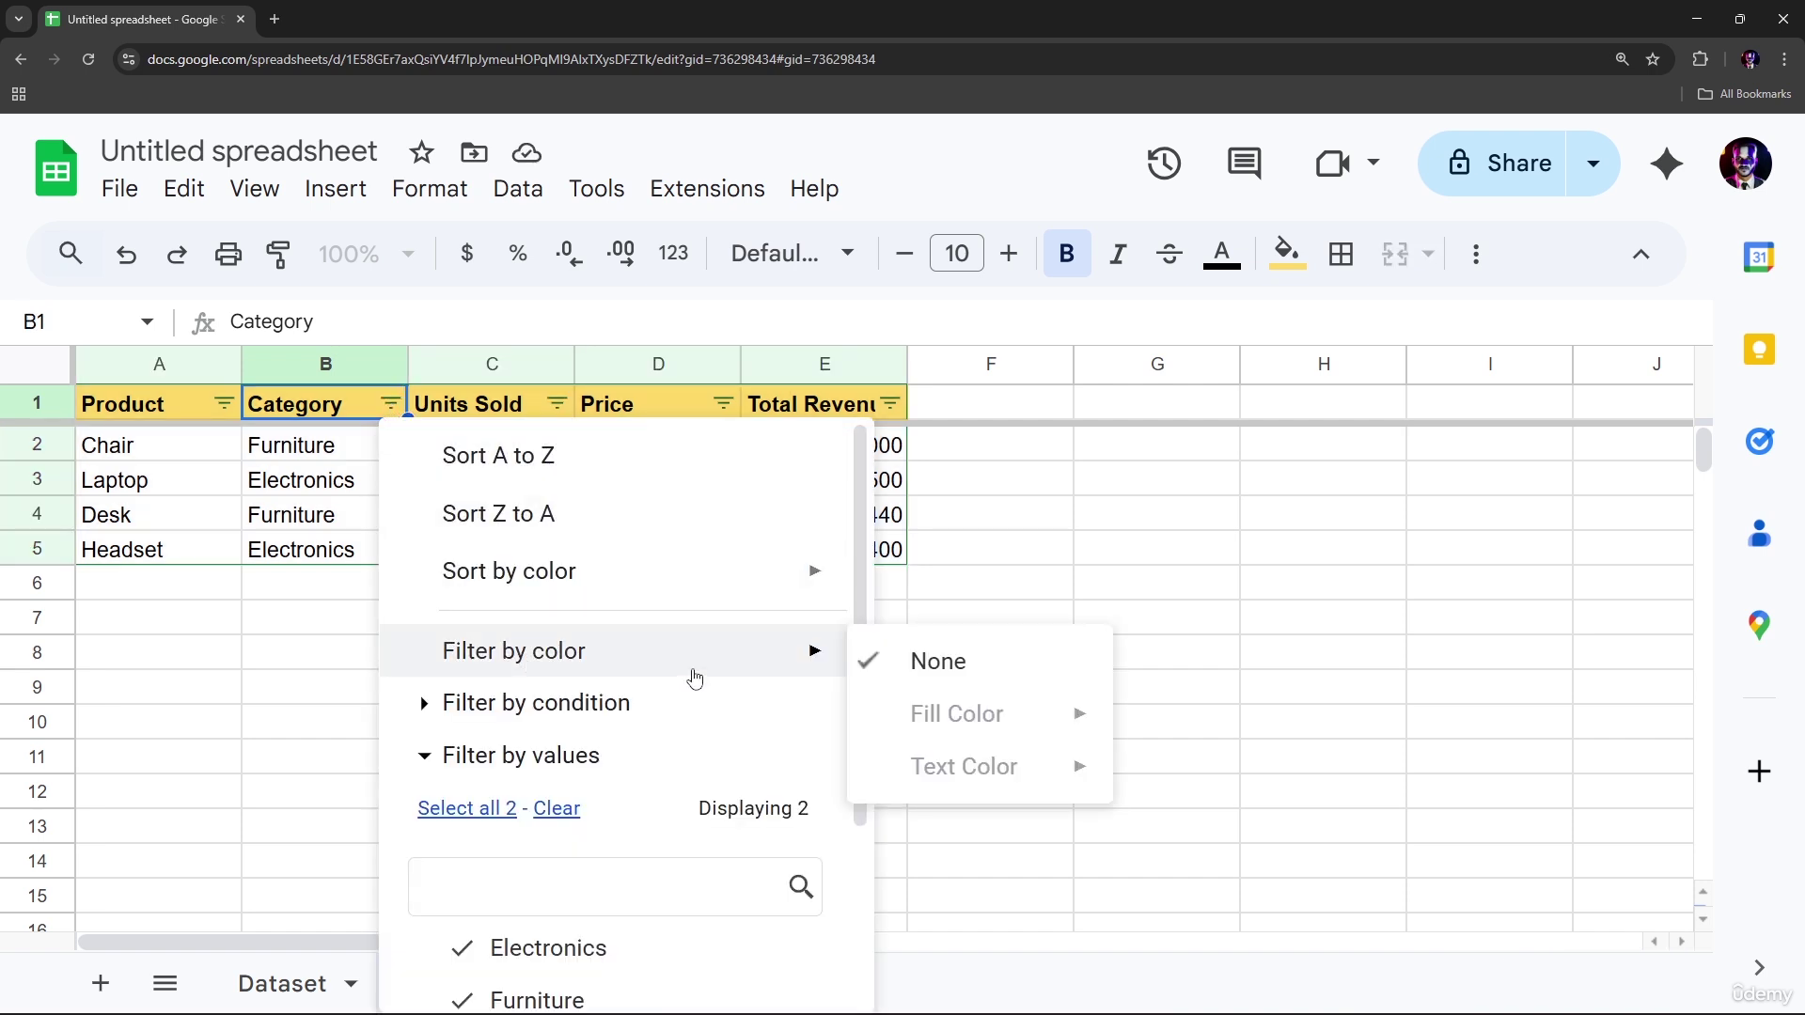
{"action": "left_click", "coordinate": [1225, 619]}
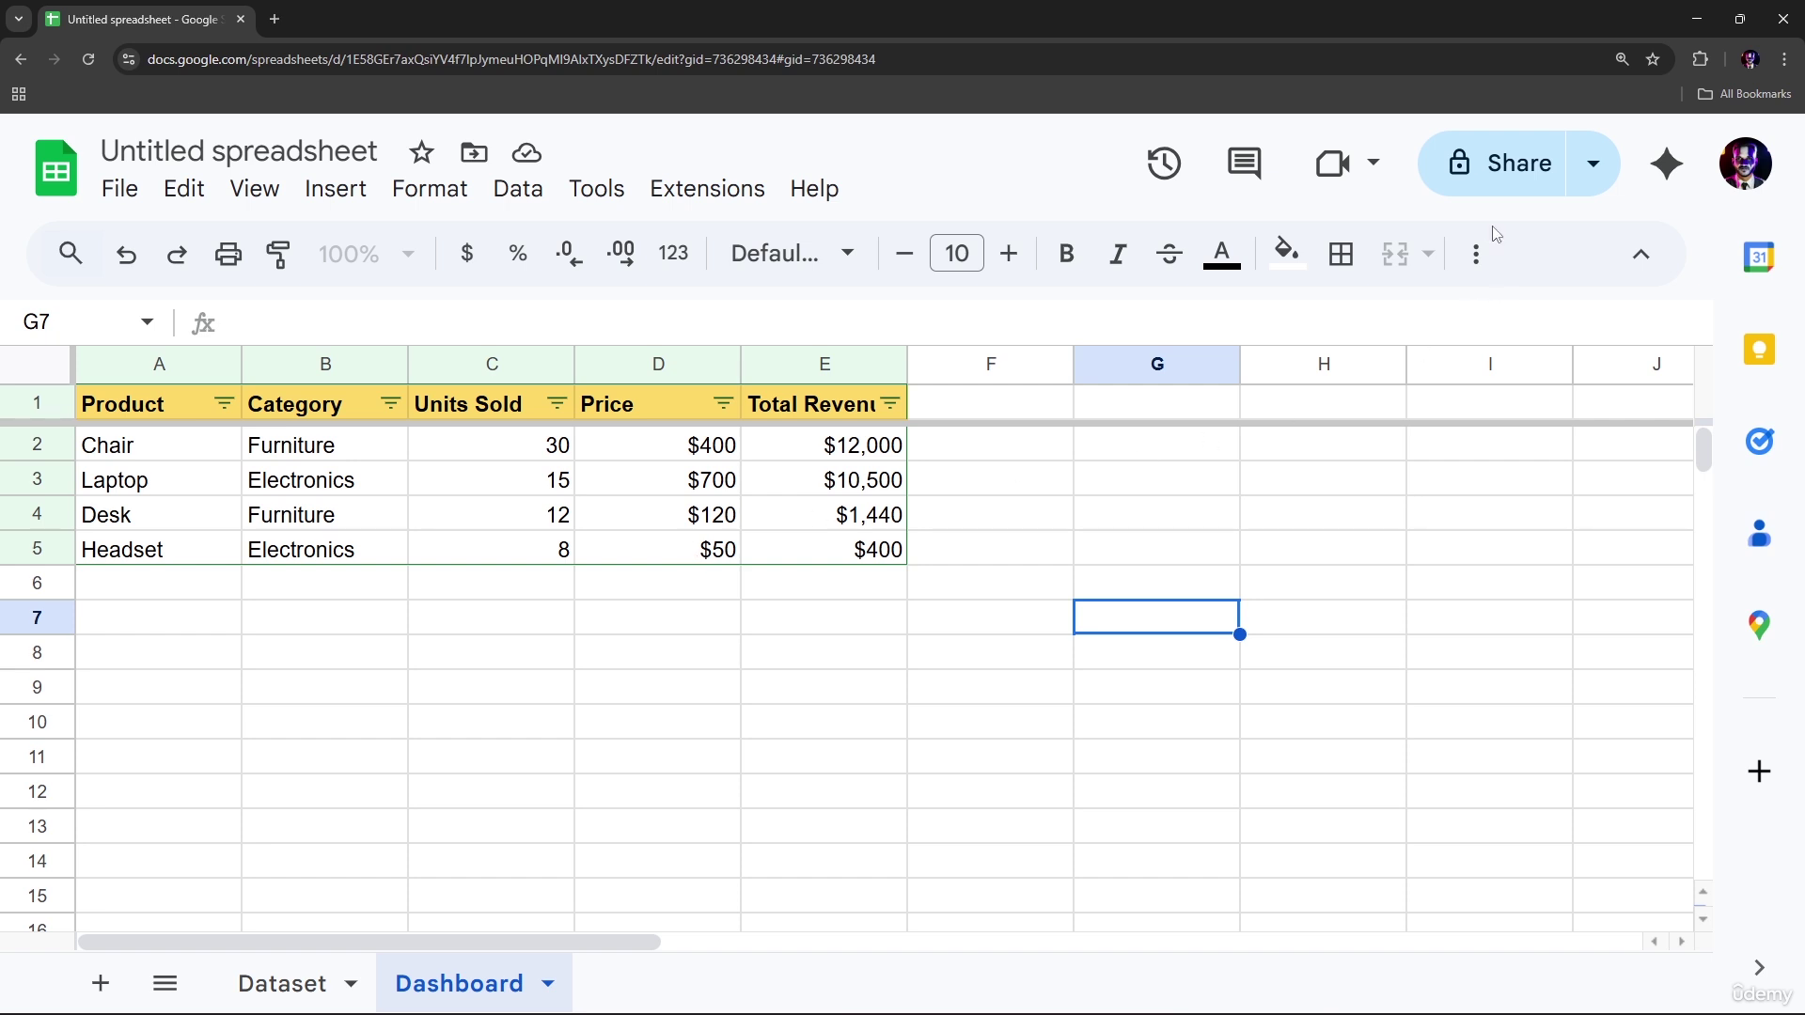
Skip naming the spreadsheet, set its general access to anyone with the link as Editor, and copy the sharing link
{"action": "left_click", "coordinate": [1532, 166]}
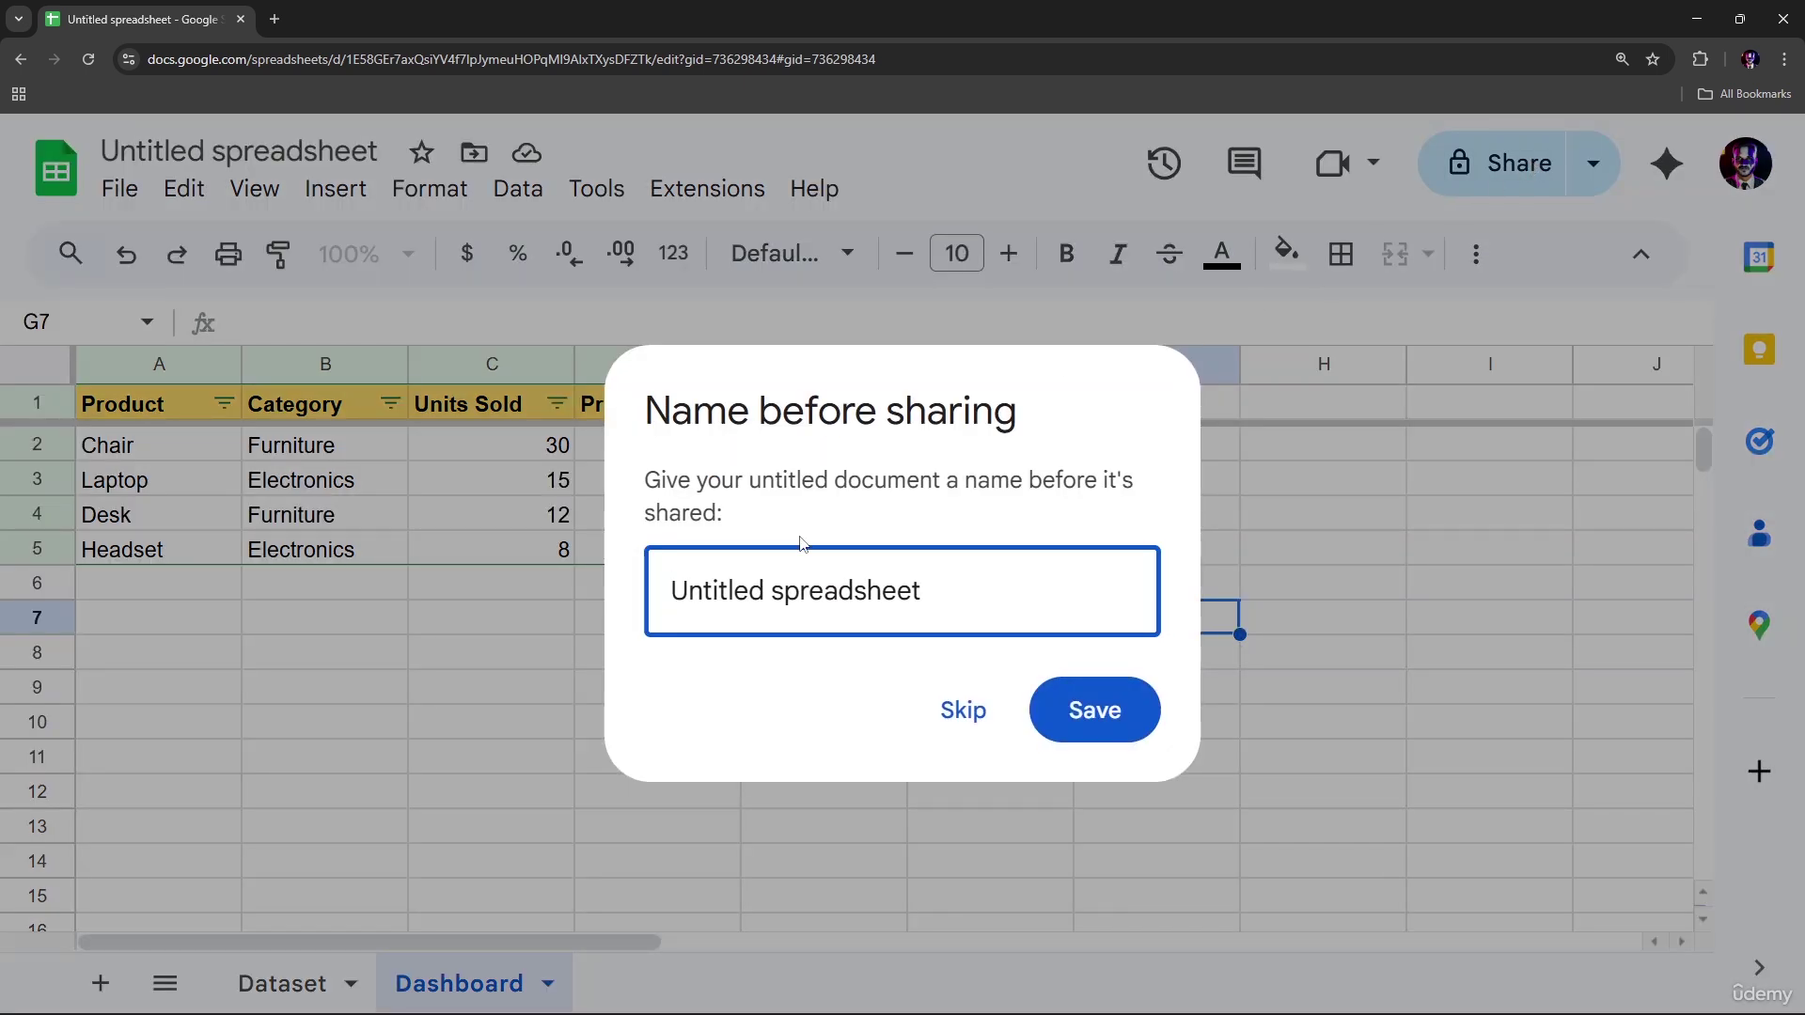
{"action": "left_click", "coordinate": [818, 593]}
{"action": "left_click", "coordinate": [974, 711]}
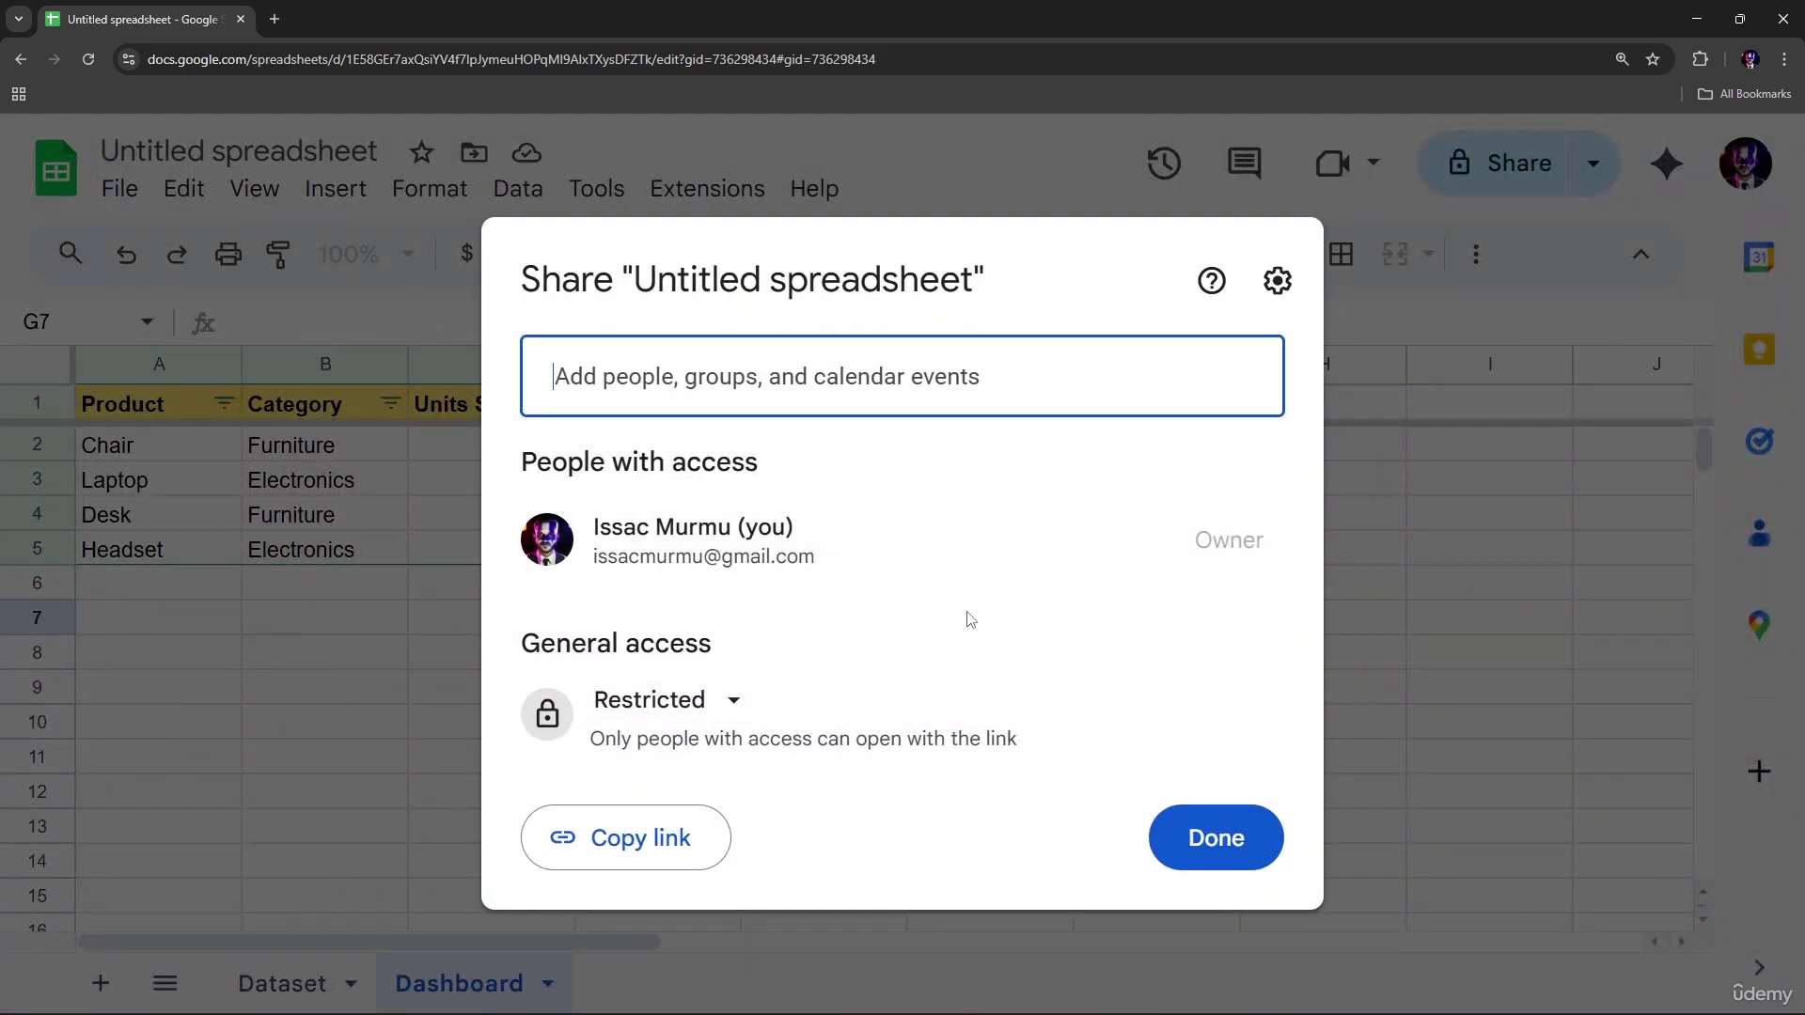
{"action": "left_click", "coordinate": [735, 705]}
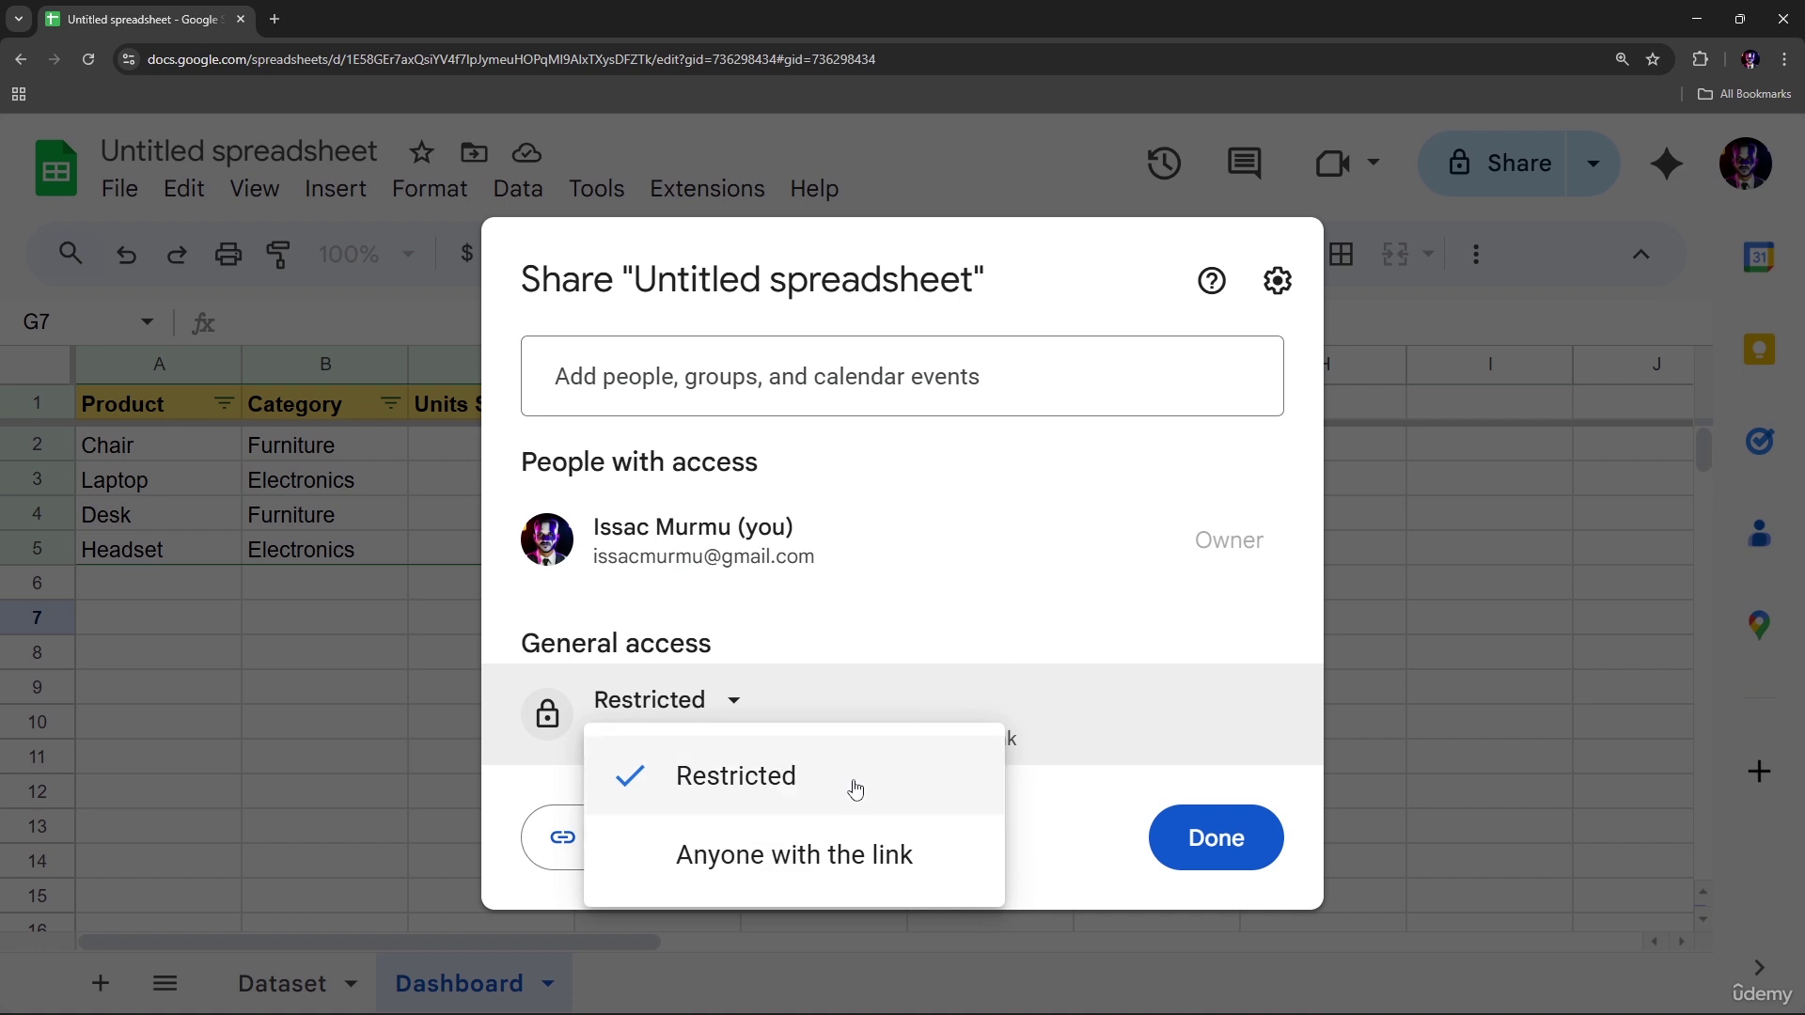
{"action": "left_click", "coordinate": [810, 857]}
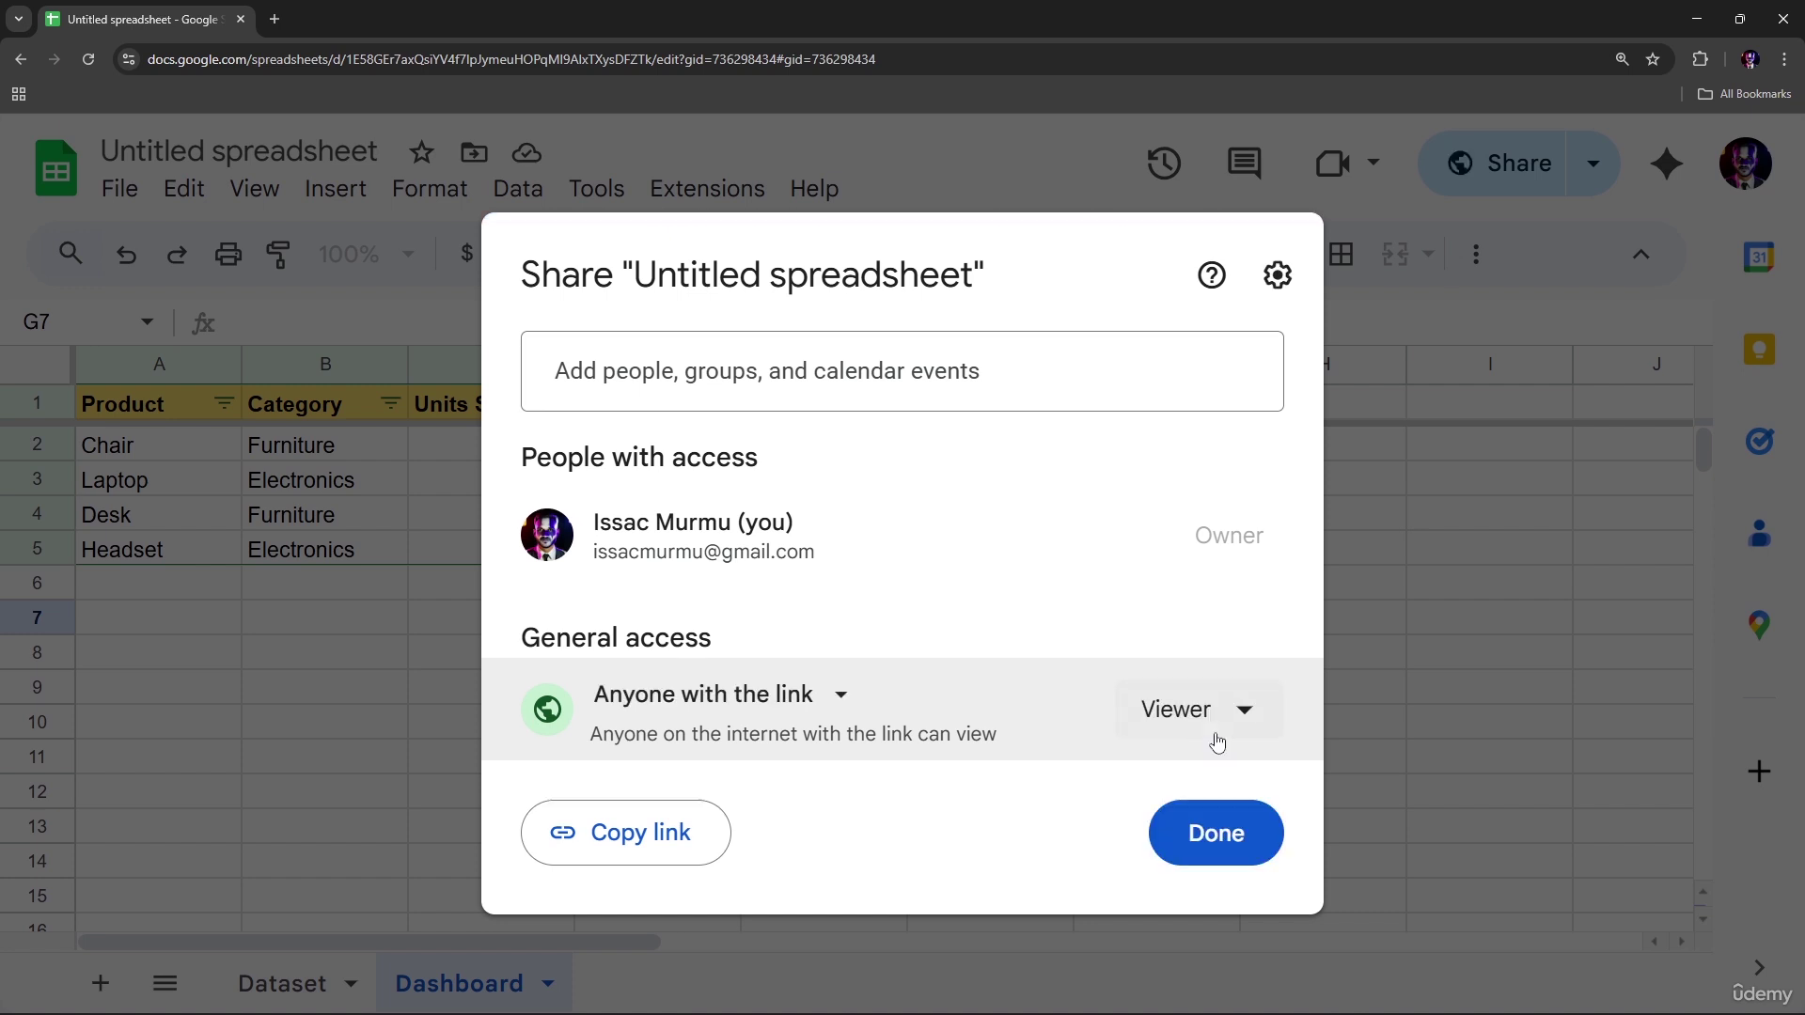
{"action": "left_click", "coordinate": [1241, 716]}
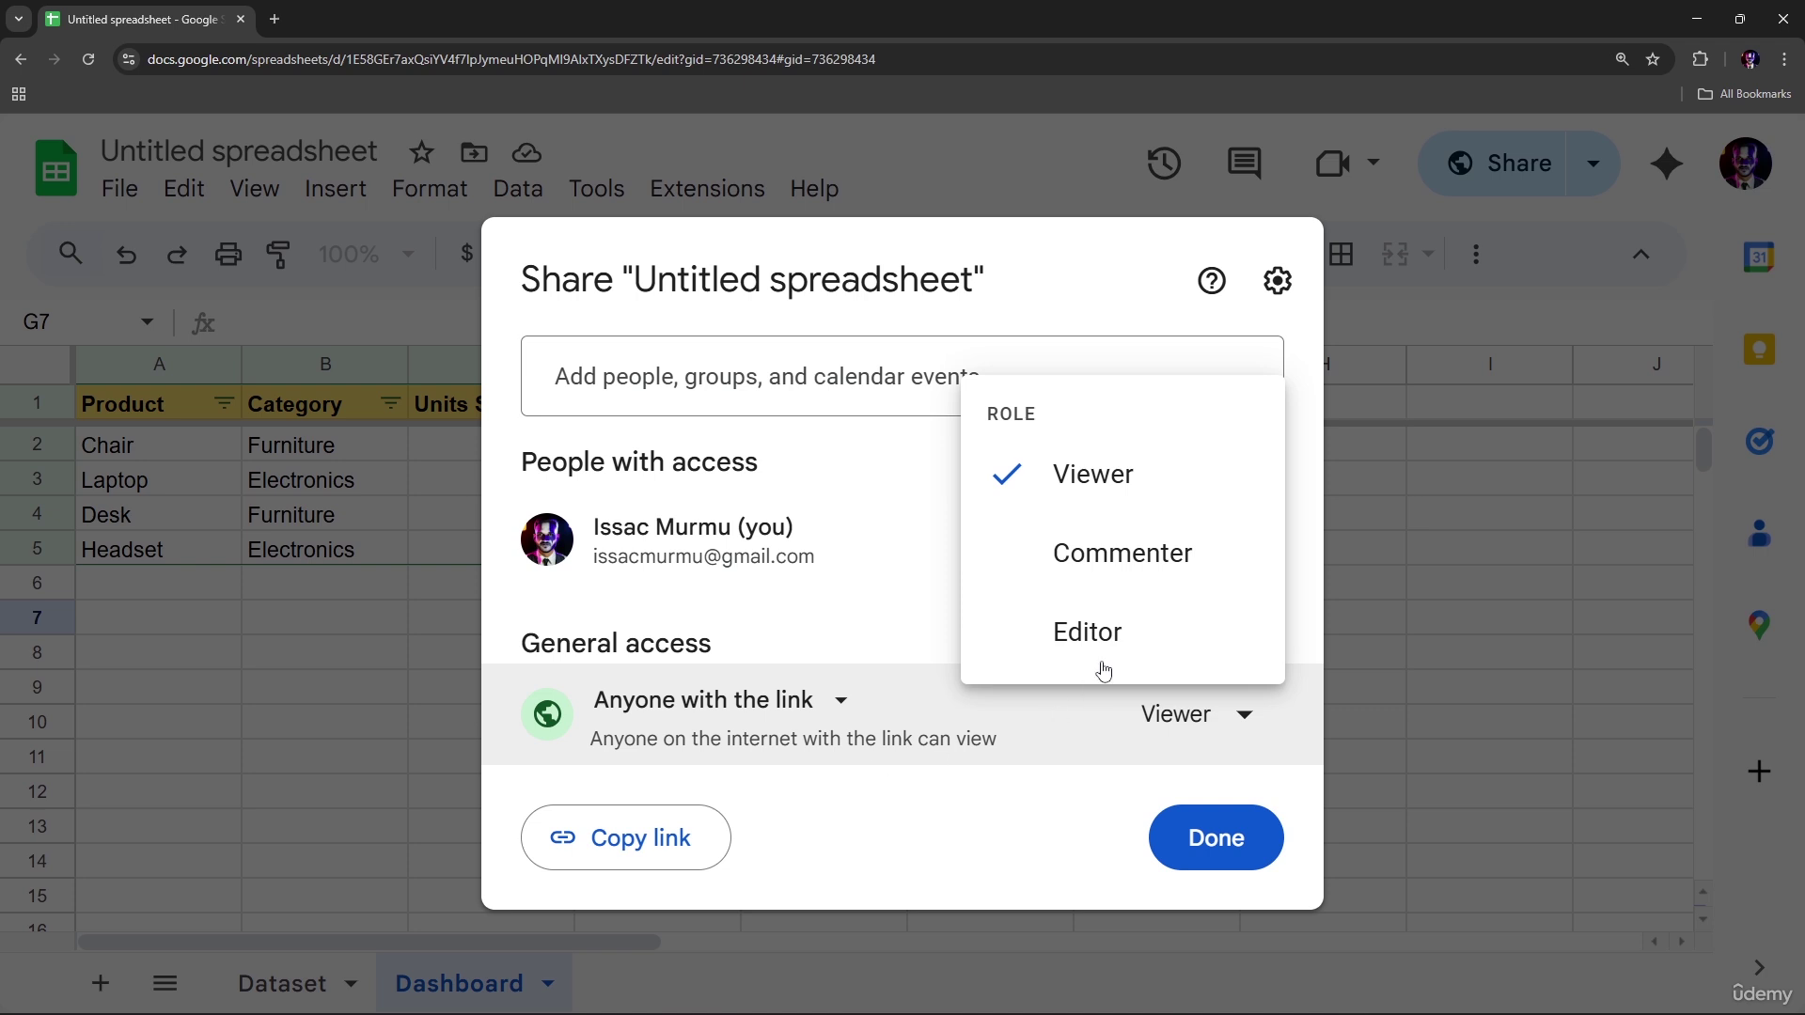
{"action": "left_click", "coordinate": [1090, 631]}
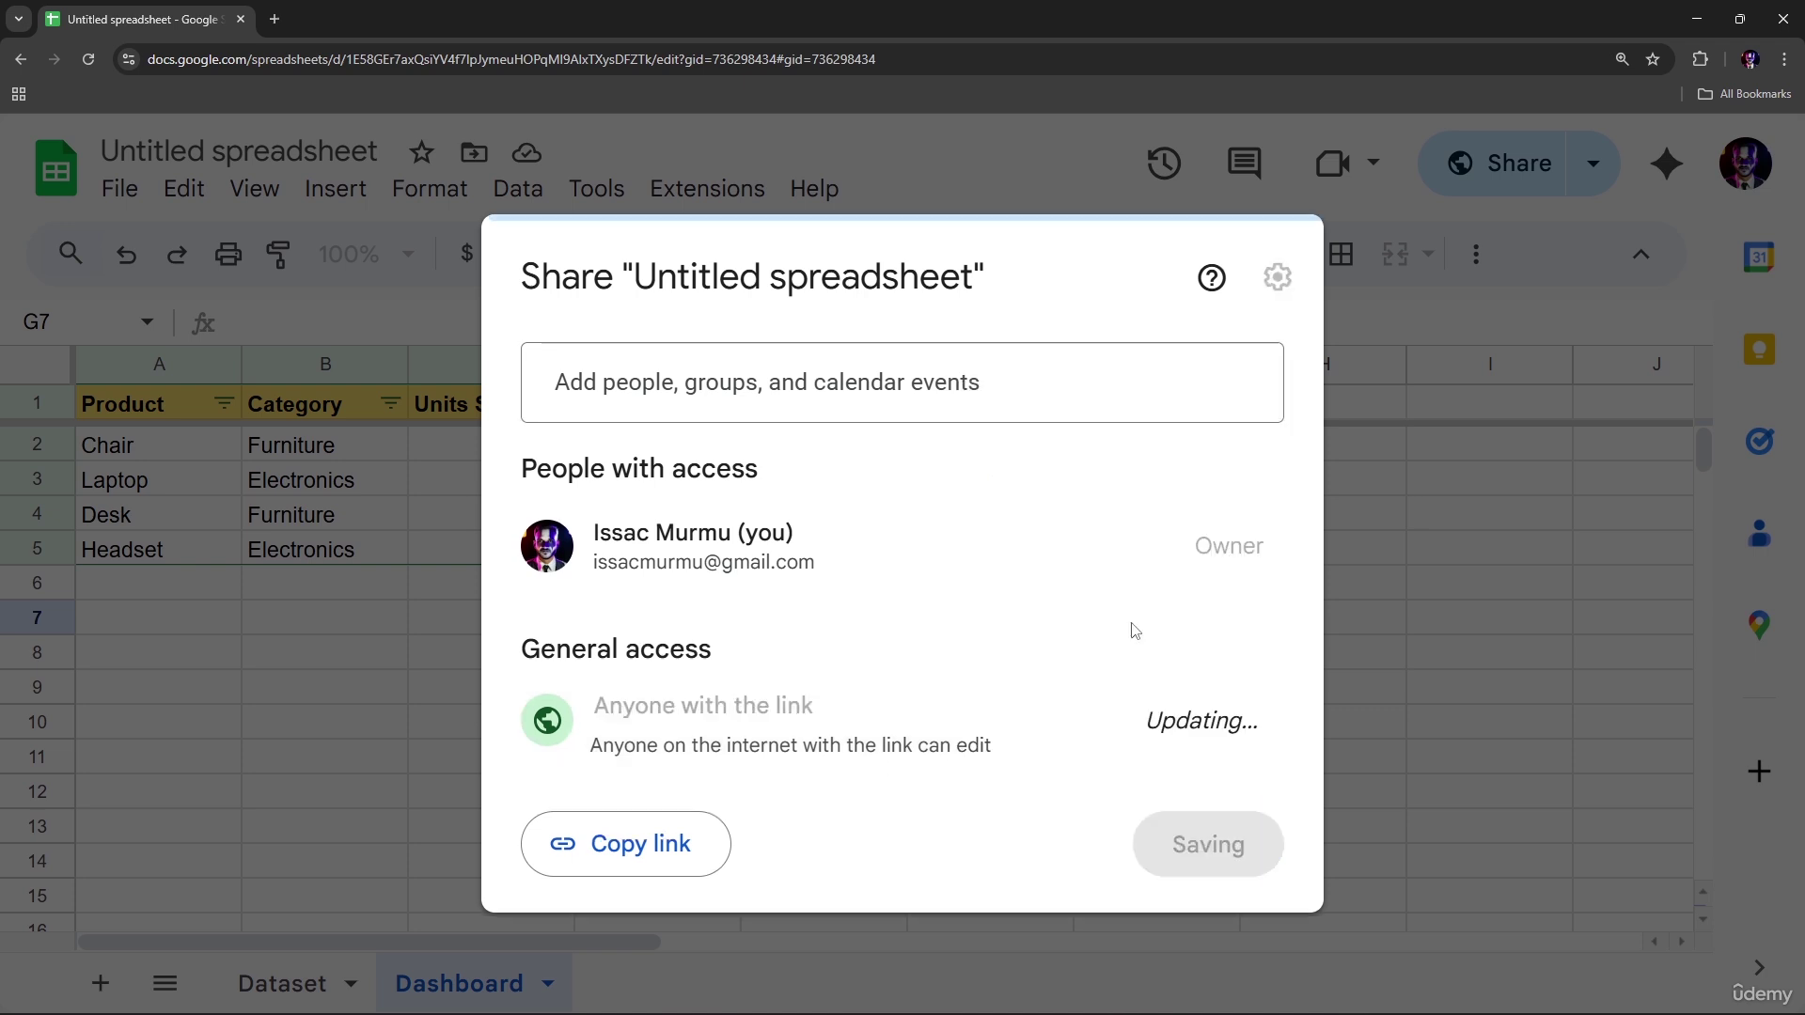
{"action": "left_click", "coordinate": [681, 839]}
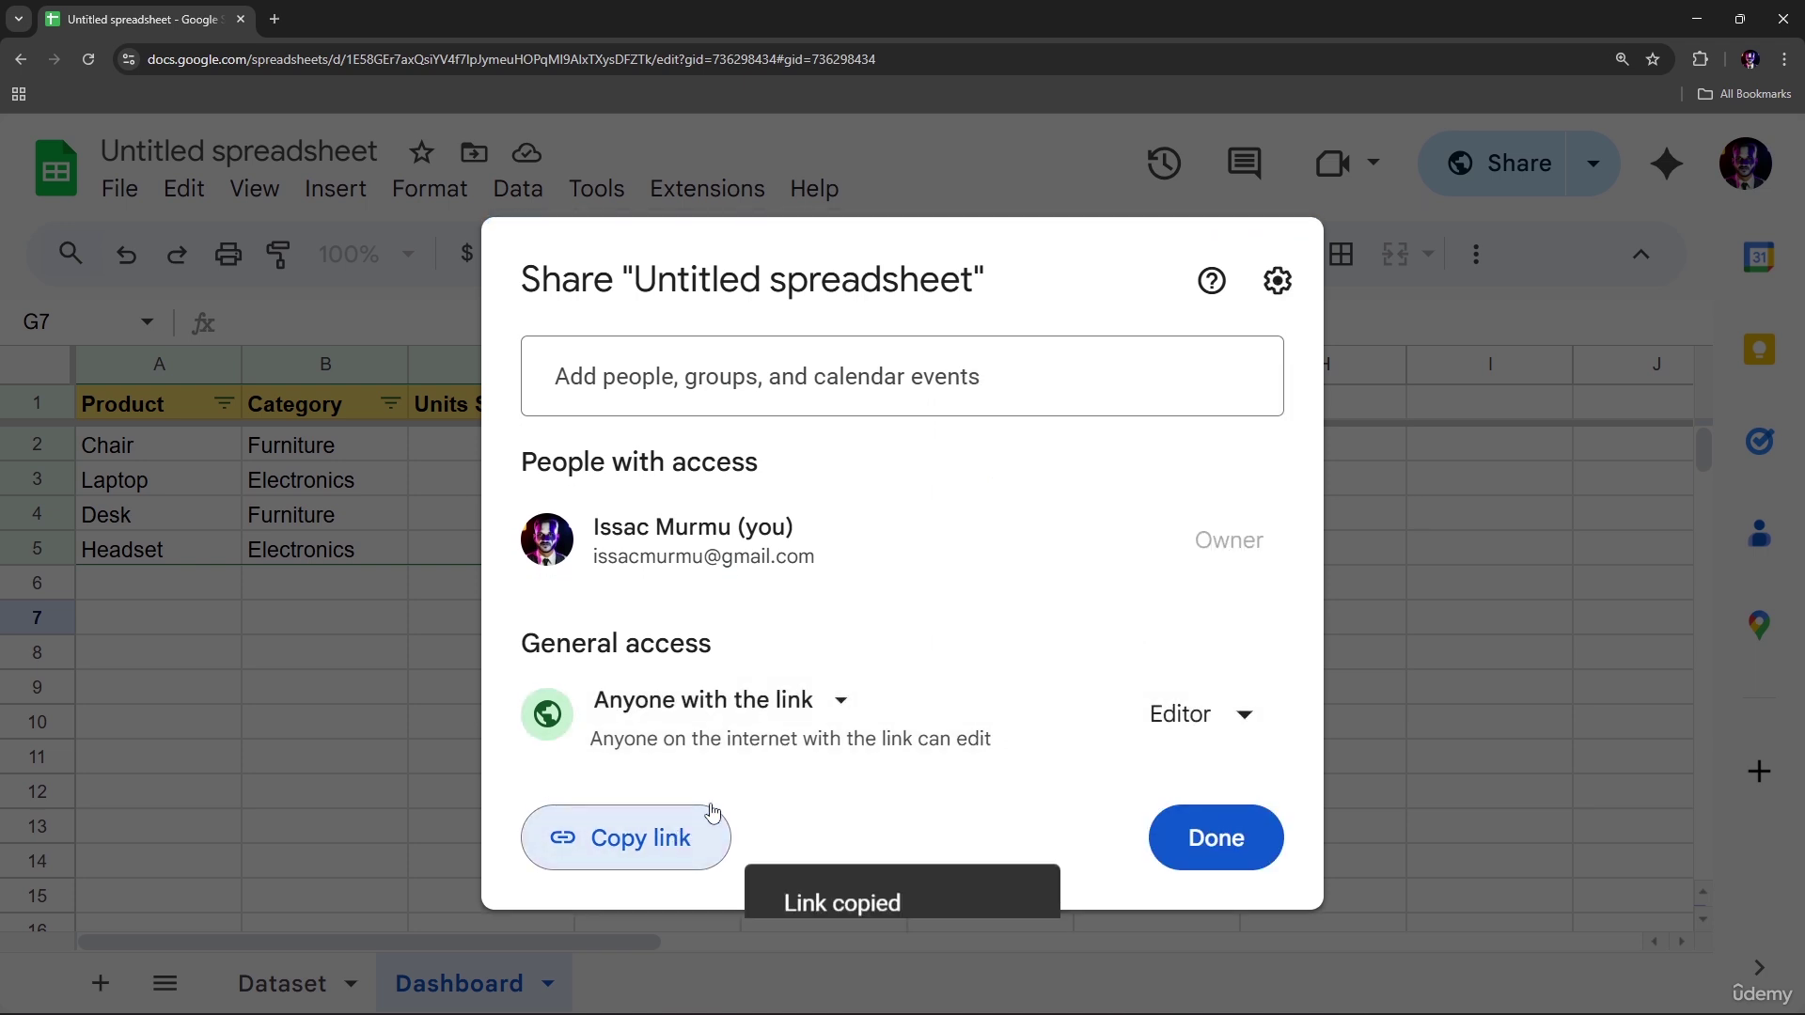
Share the spreadsheet with a suggested contact's e-mail as Editor, with Notify people enabled, and send the invitation
{"action": "left_click", "coordinate": [846, 366]}
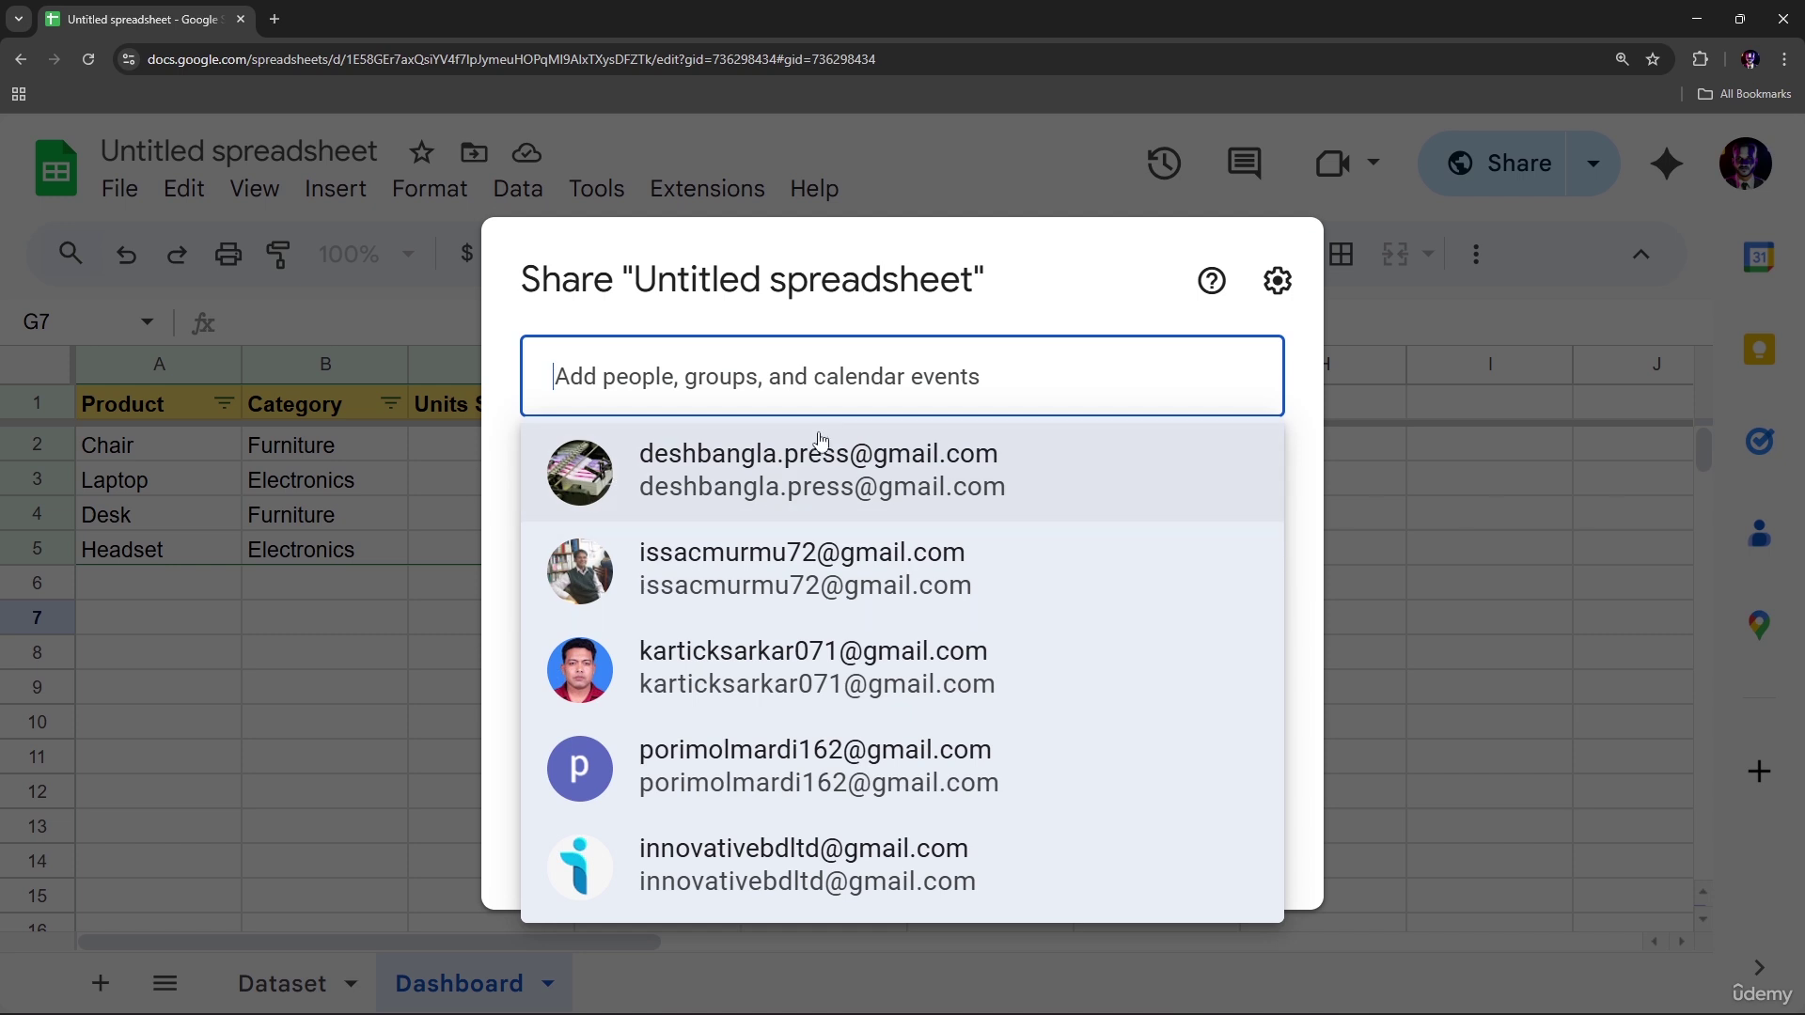
{"action": "left_click", "coordinate": [793, 556]}
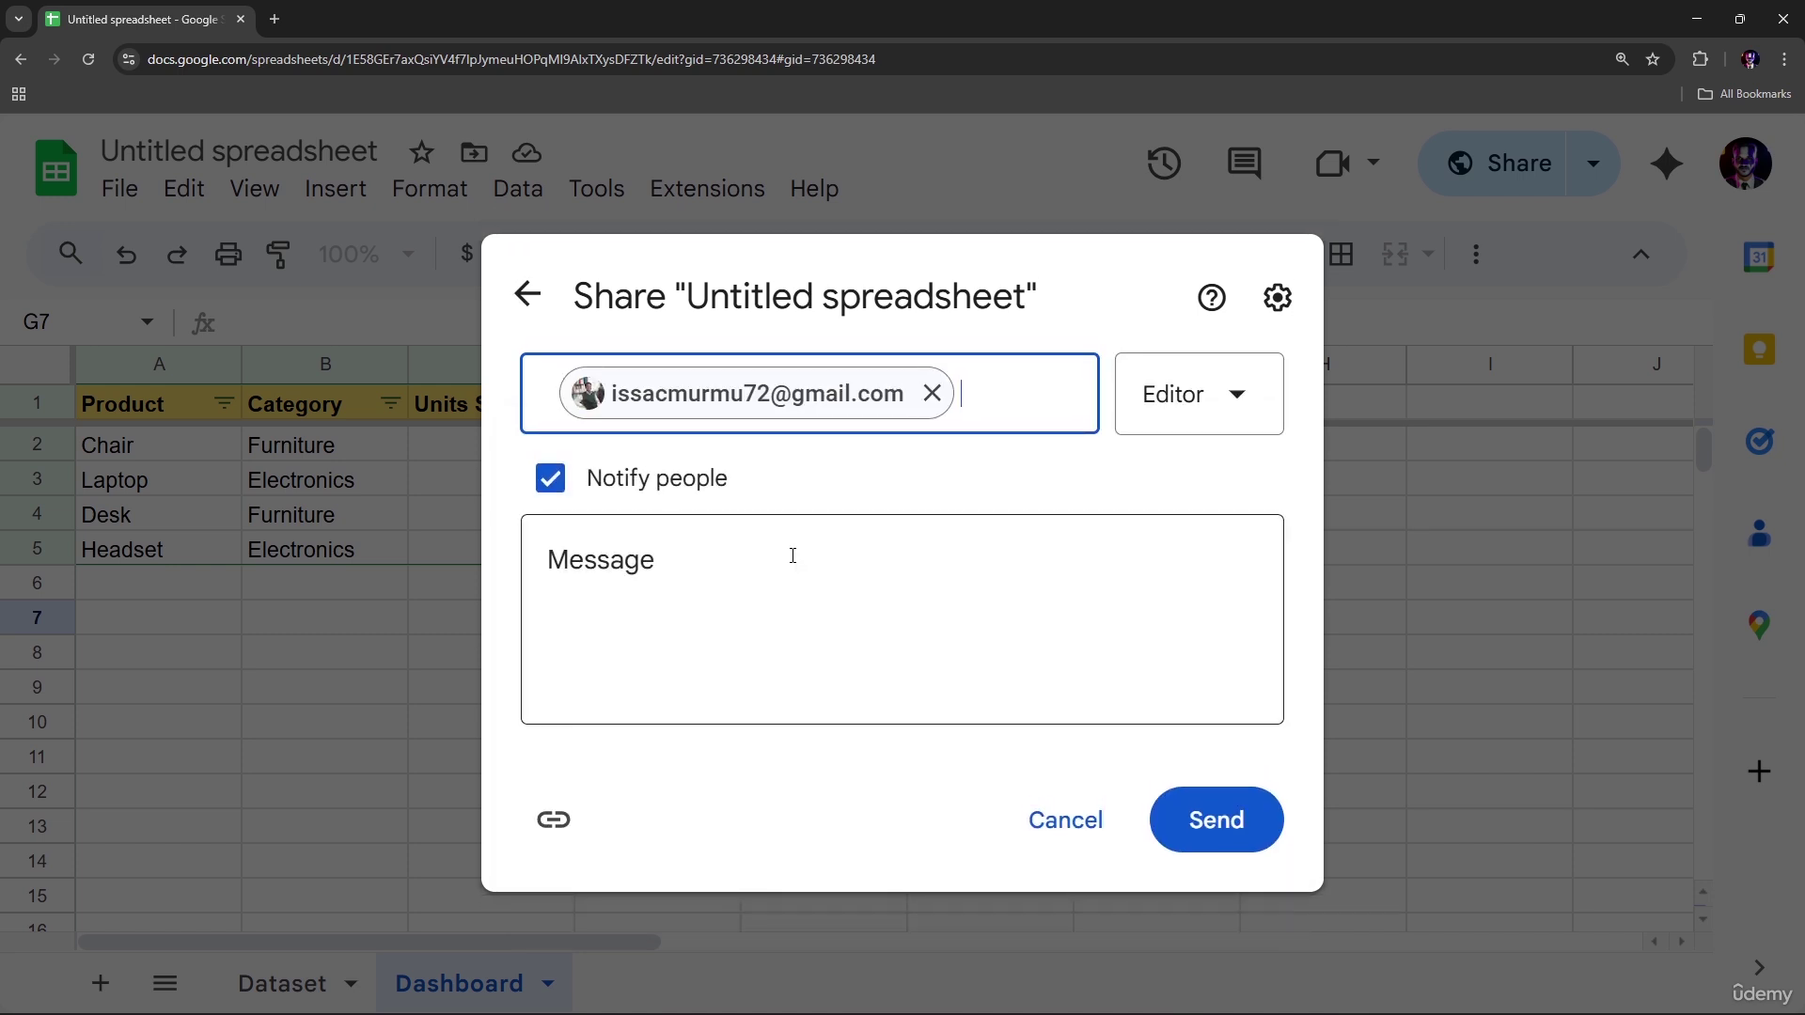
{"action": "left_click", "coordinate": [1182, 811]}
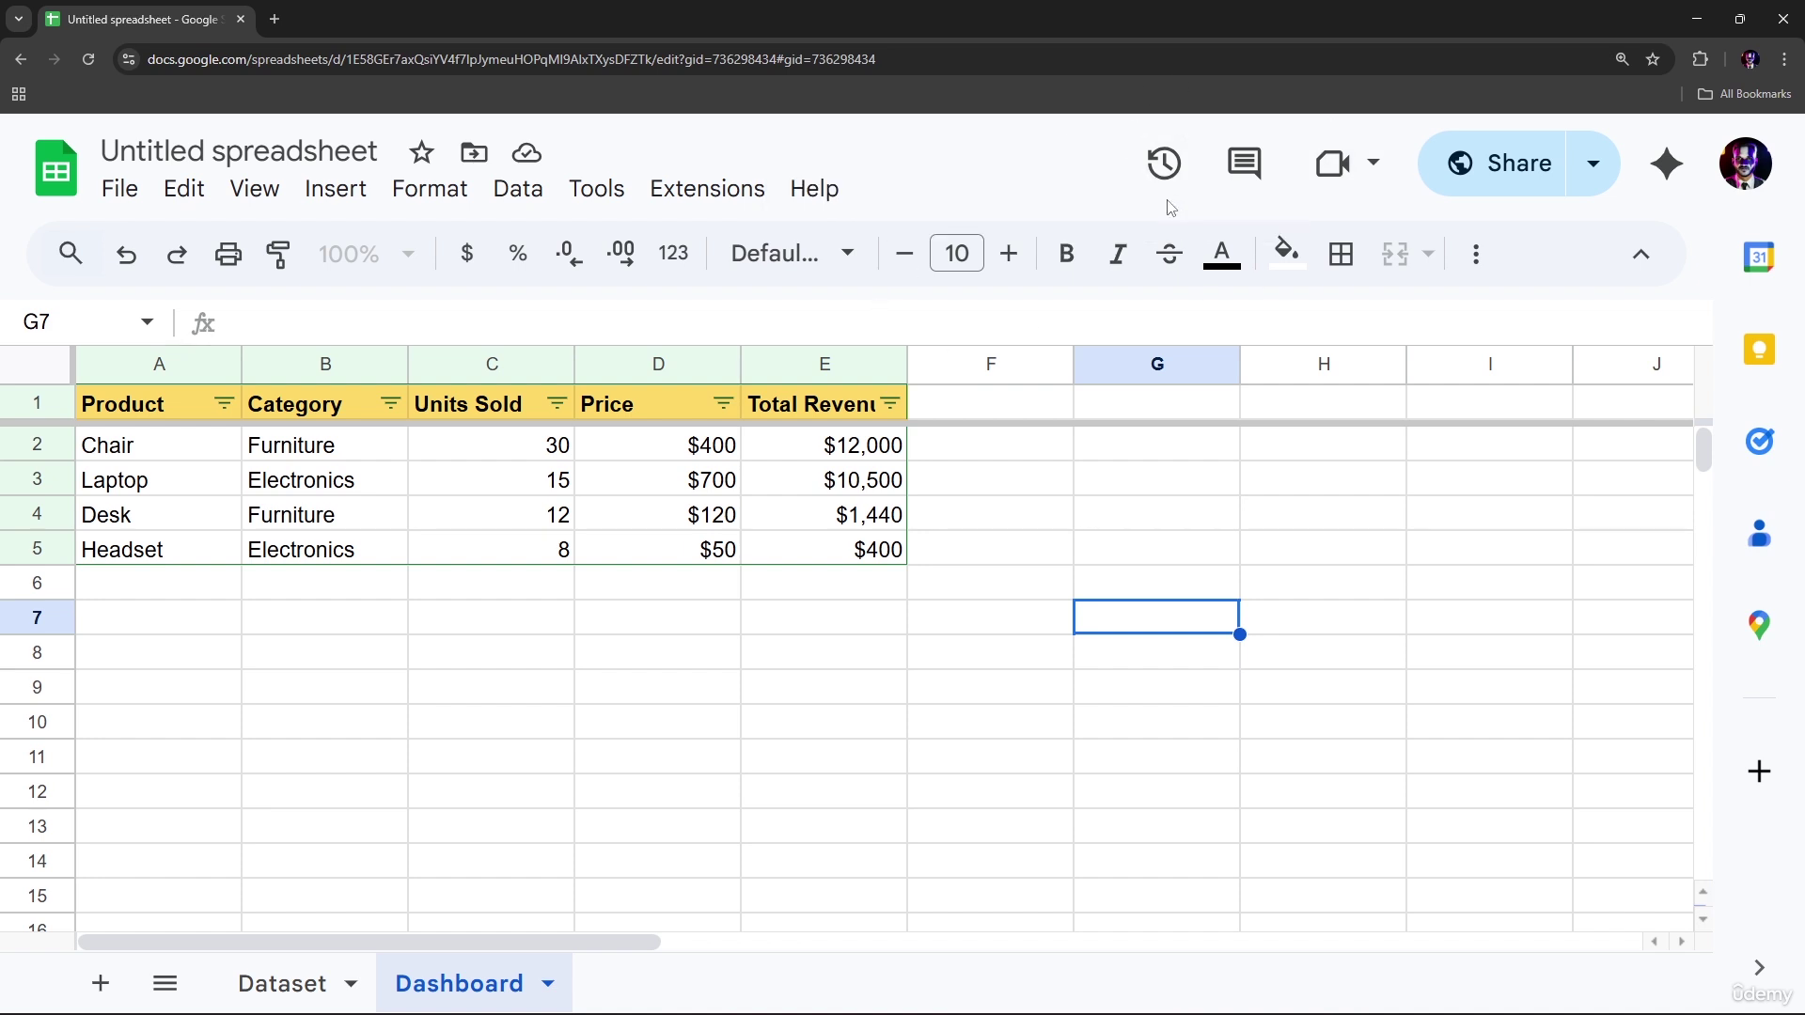
{"action": "left_click", "coordinate": [1070, 573]}
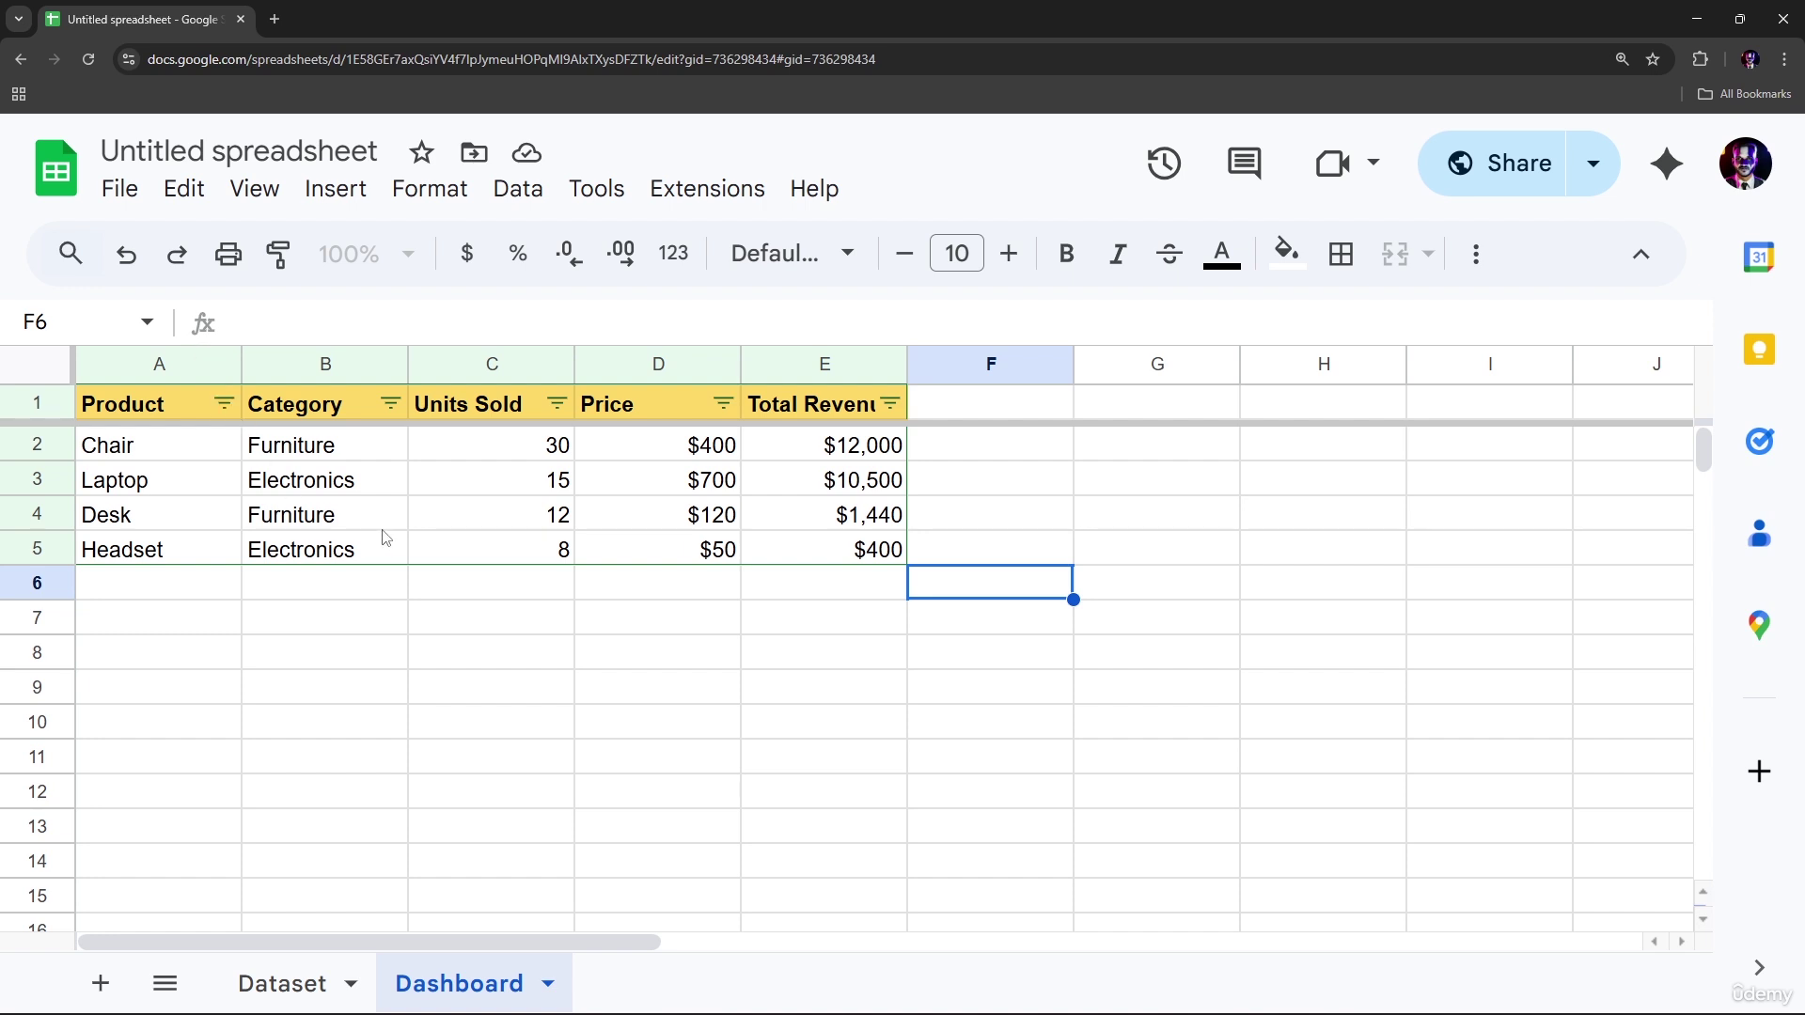
{"action": "left_click", "coordinate": [561, 508]}
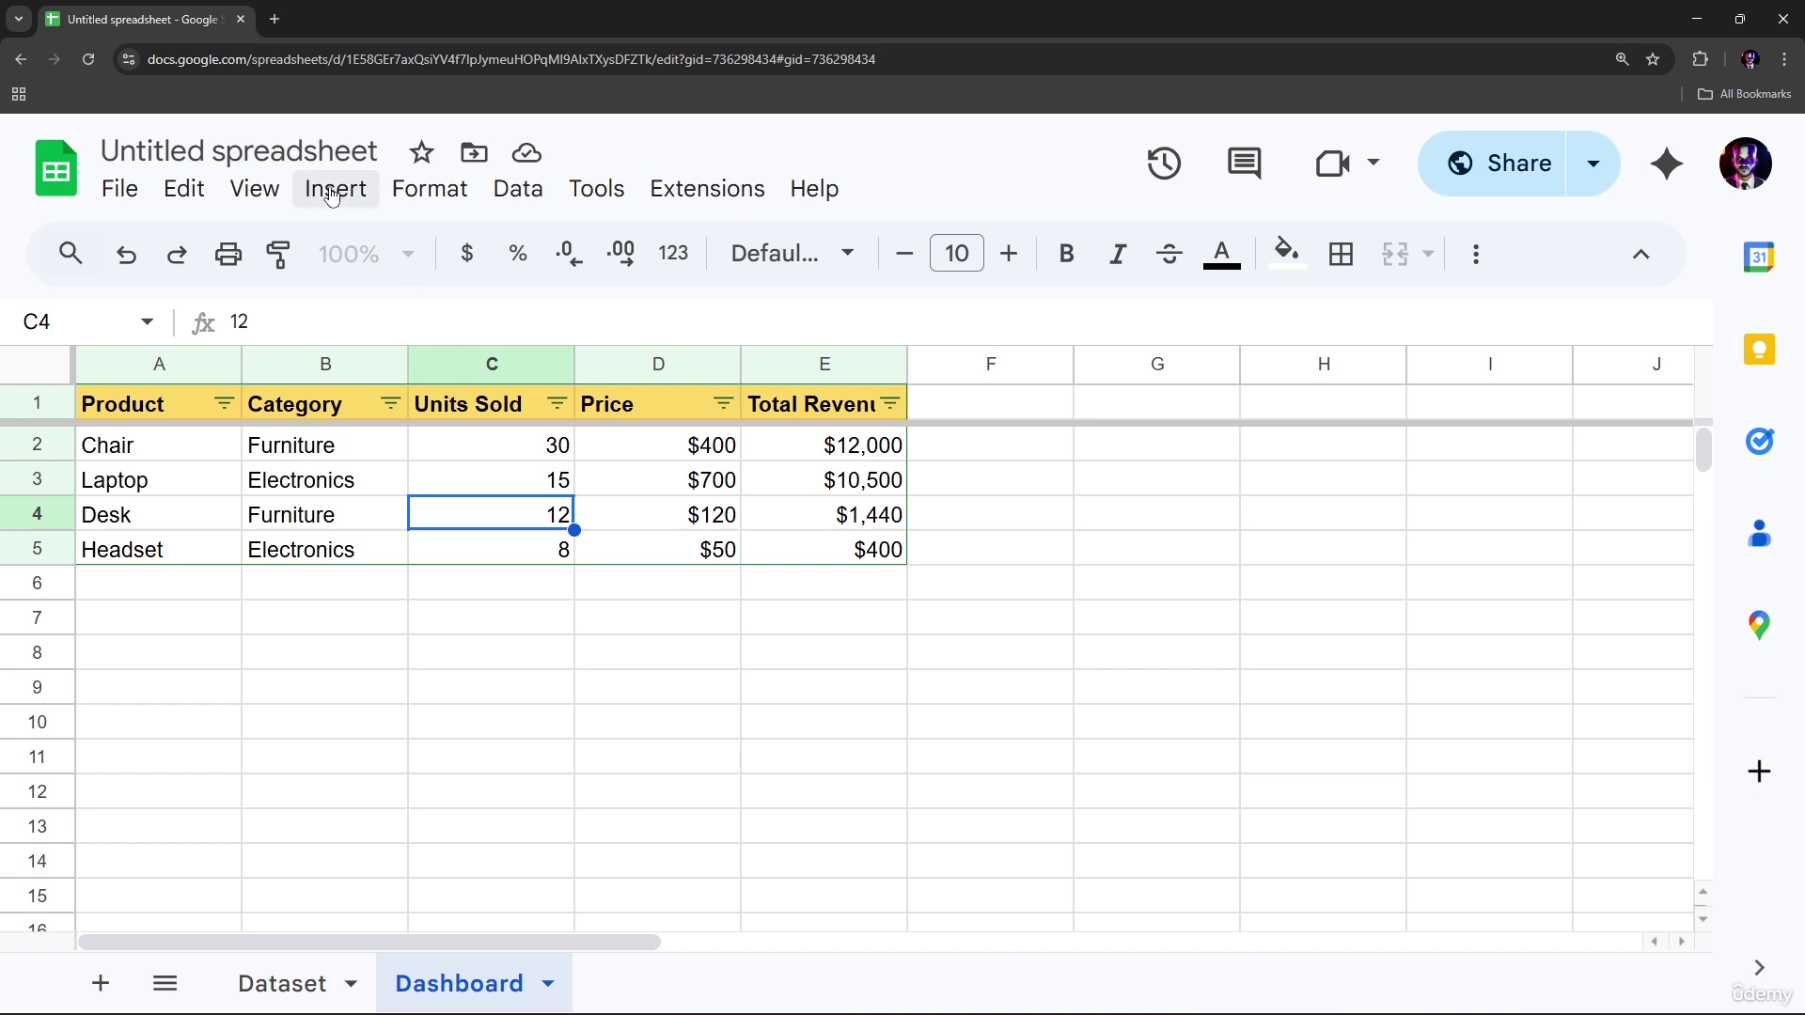
{"action": "left_click", "coordinate": [368, 148]}
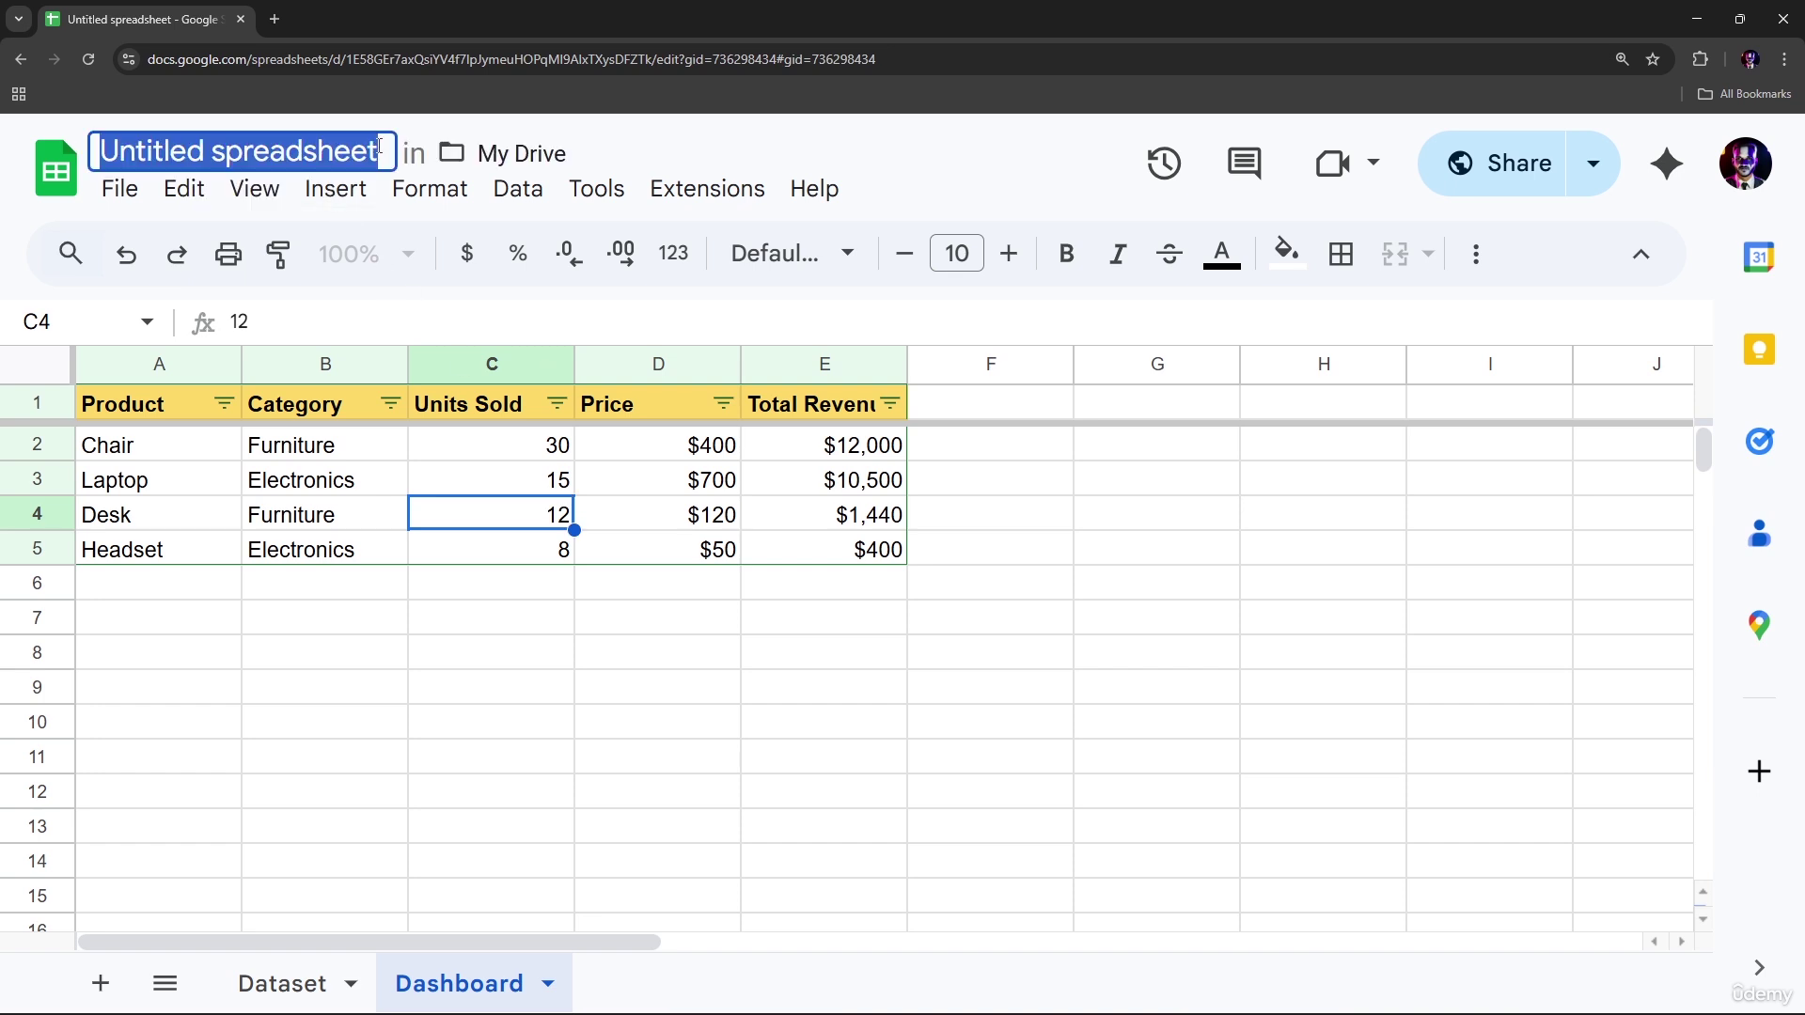
{"action": "left_click", "coordinate": [394, 222]}
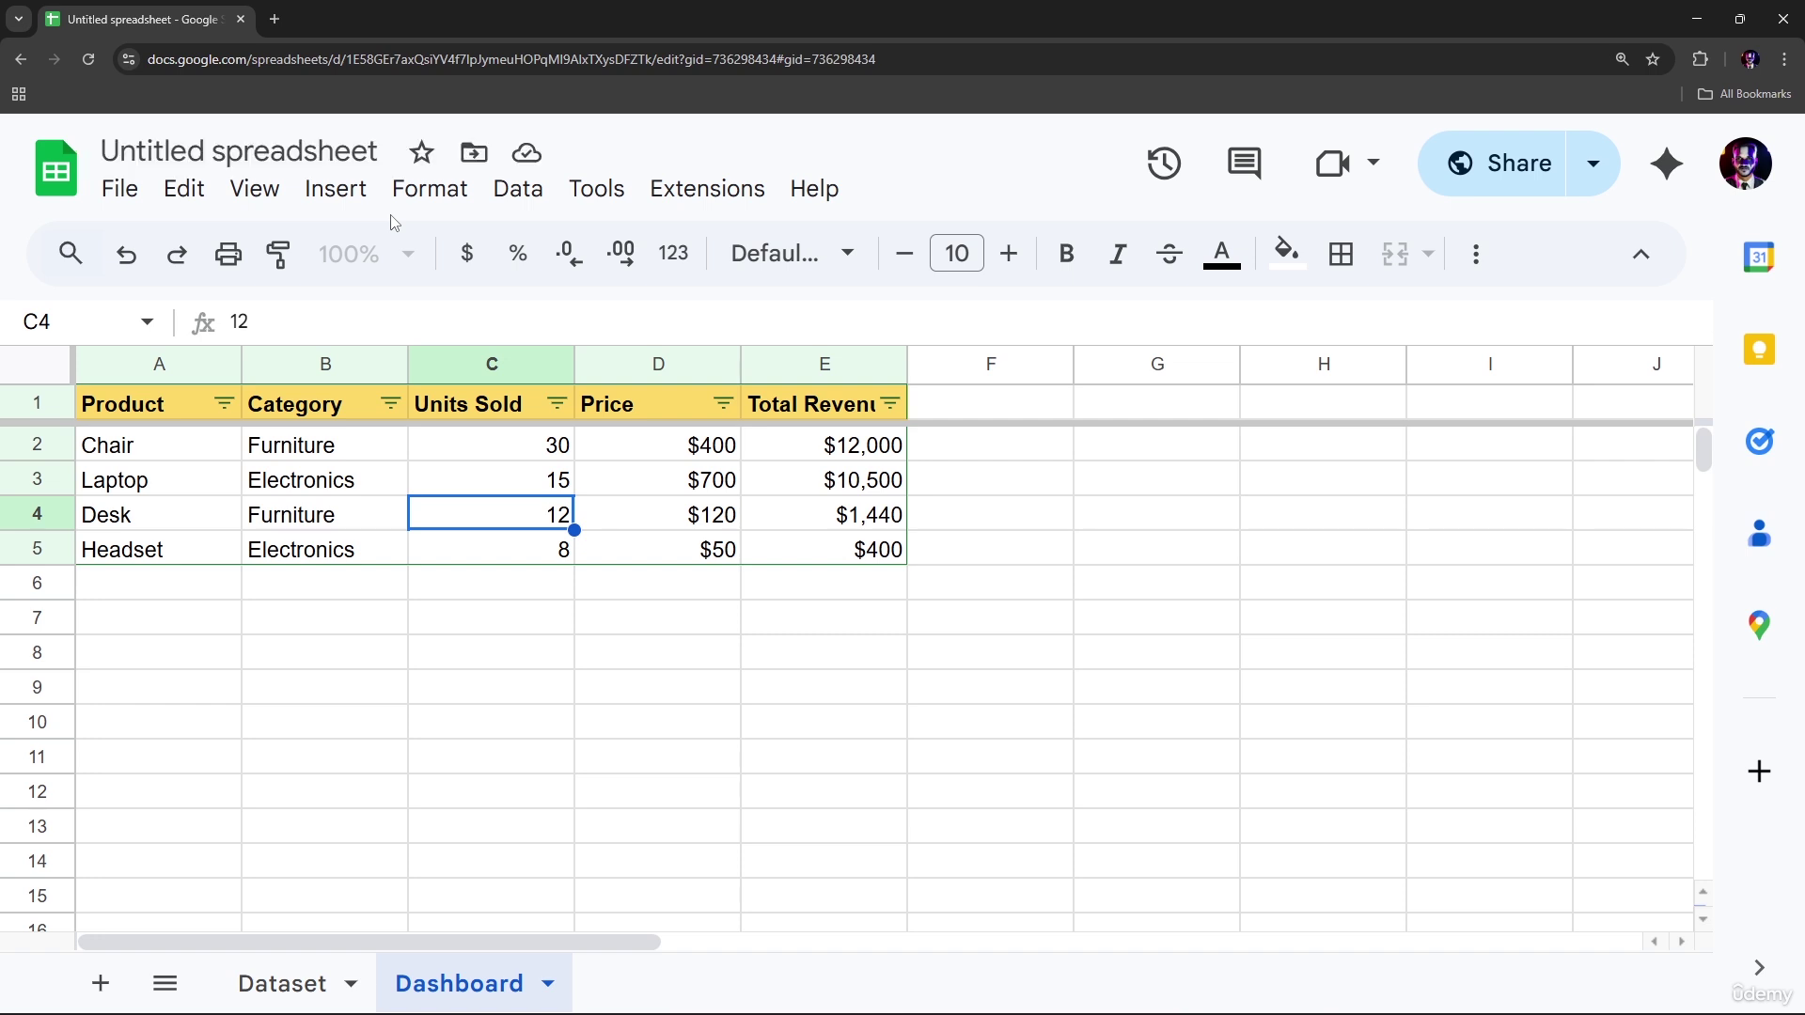